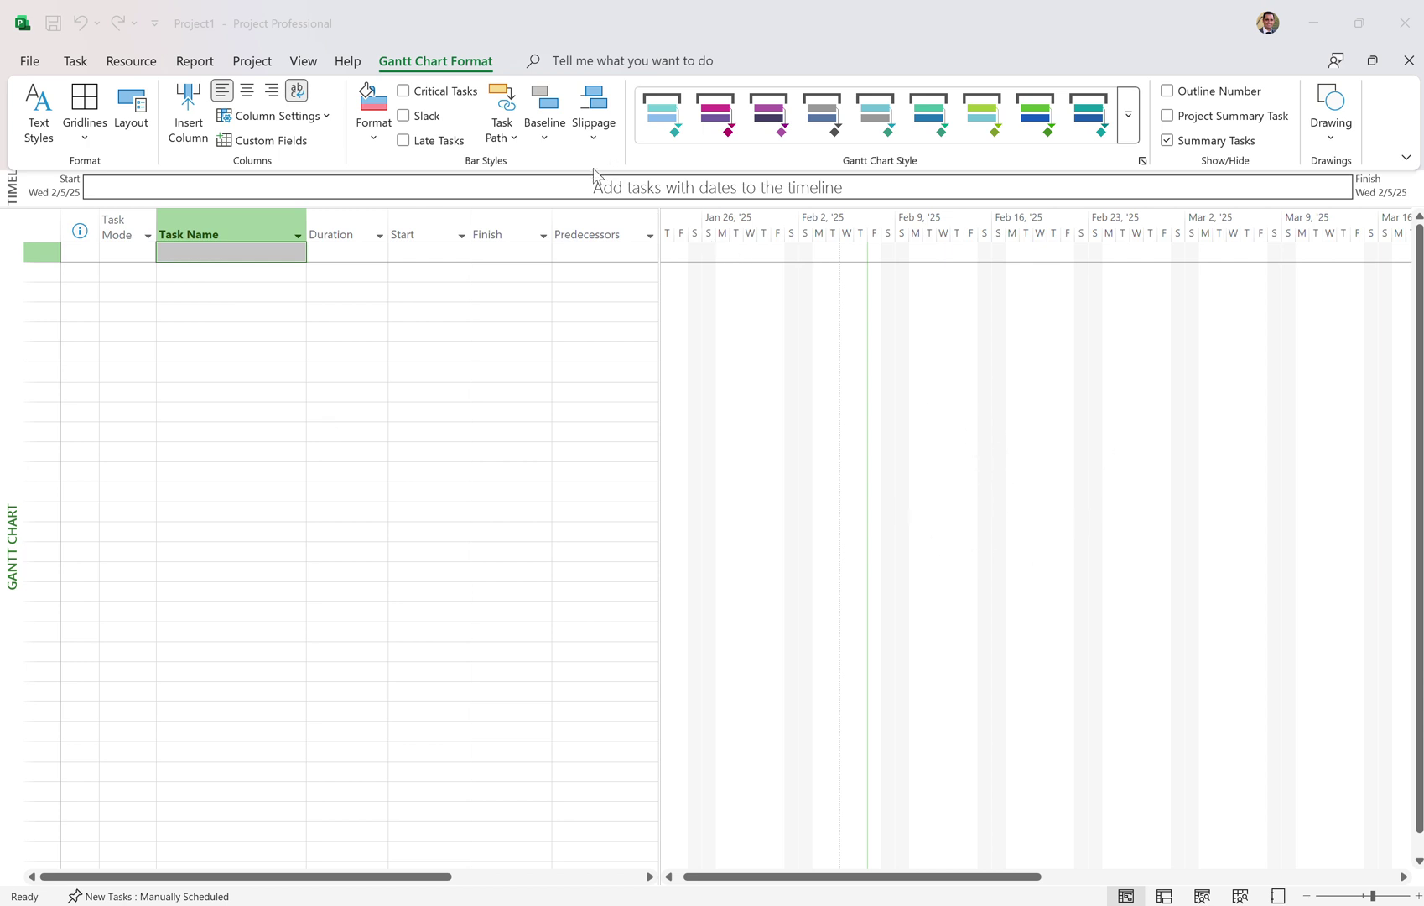
Step: Set the project's start date to Mon 2/17/2025 in the project information, keeping the Standard calendar
{"action": "left_click", "coordinate": [373, 221]}
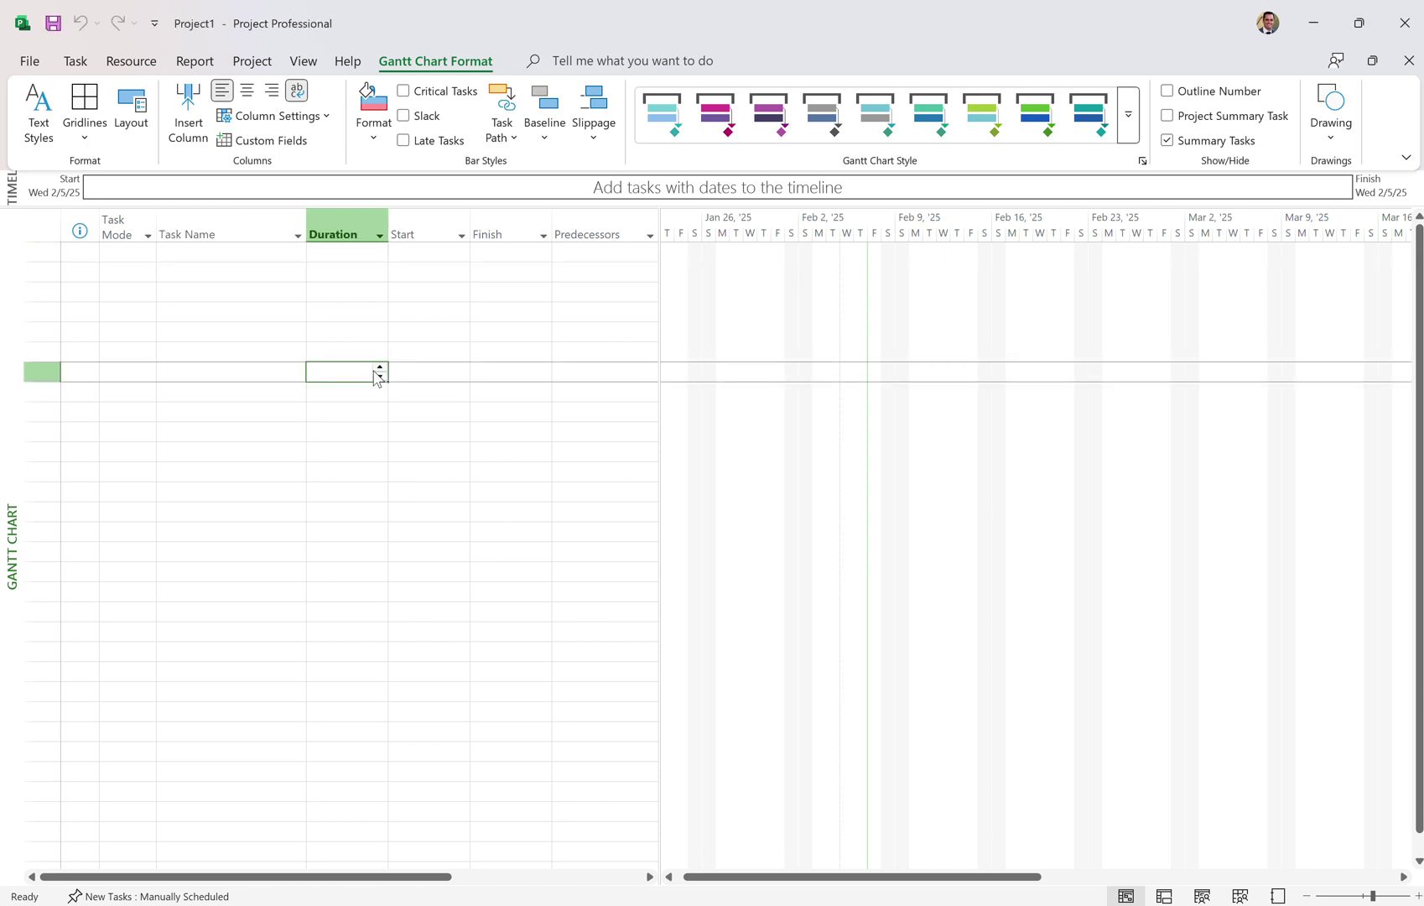
{"action": "left_click", "coordinate": [217, 251]}
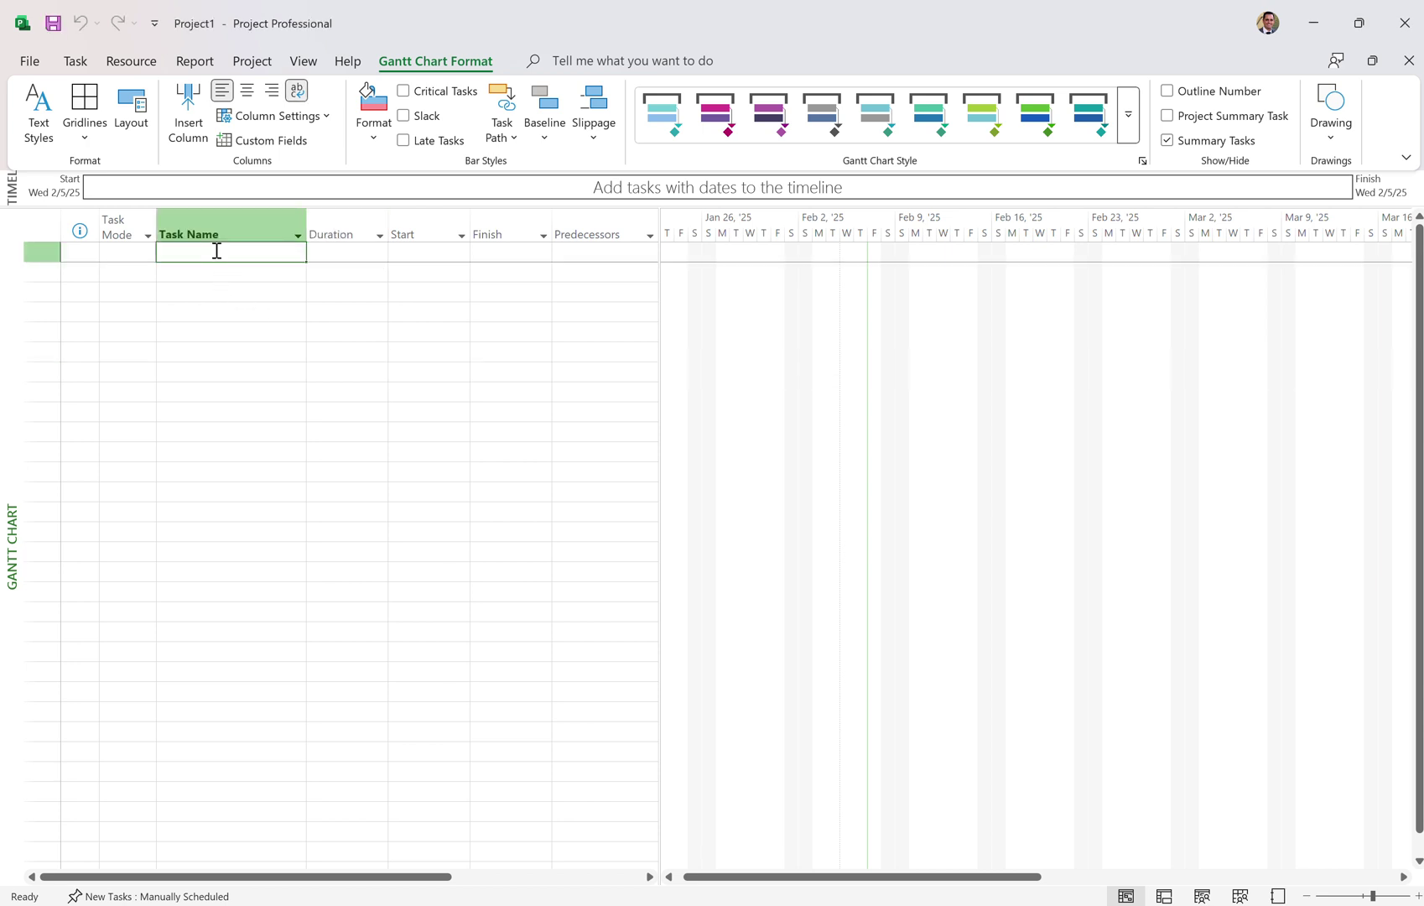
{"action": "left_click", "coordinate": [252, 61]}
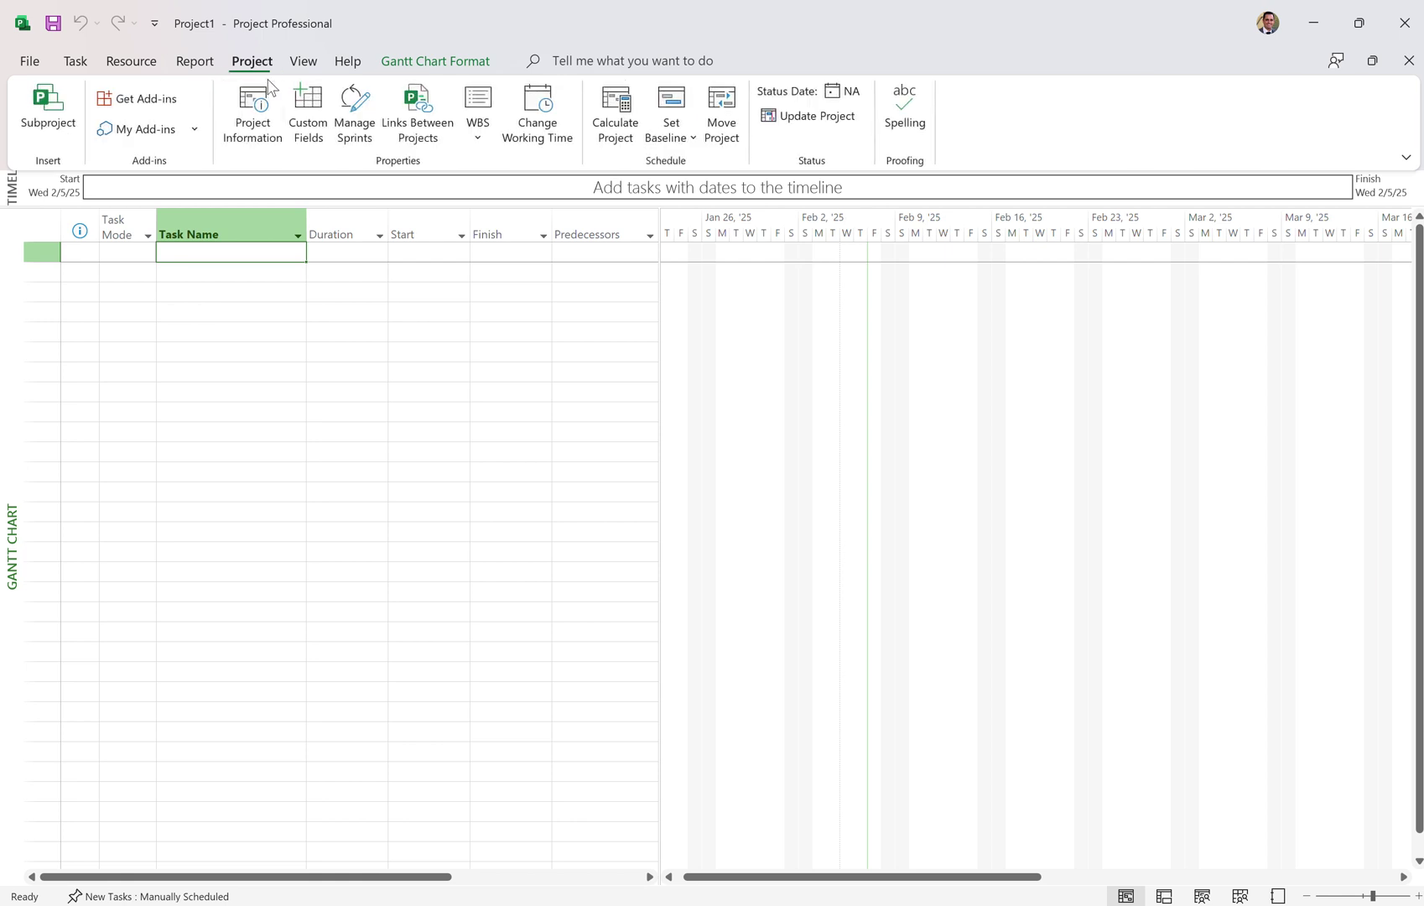
{"action": "left_click", "coordinate": [262, 109]}
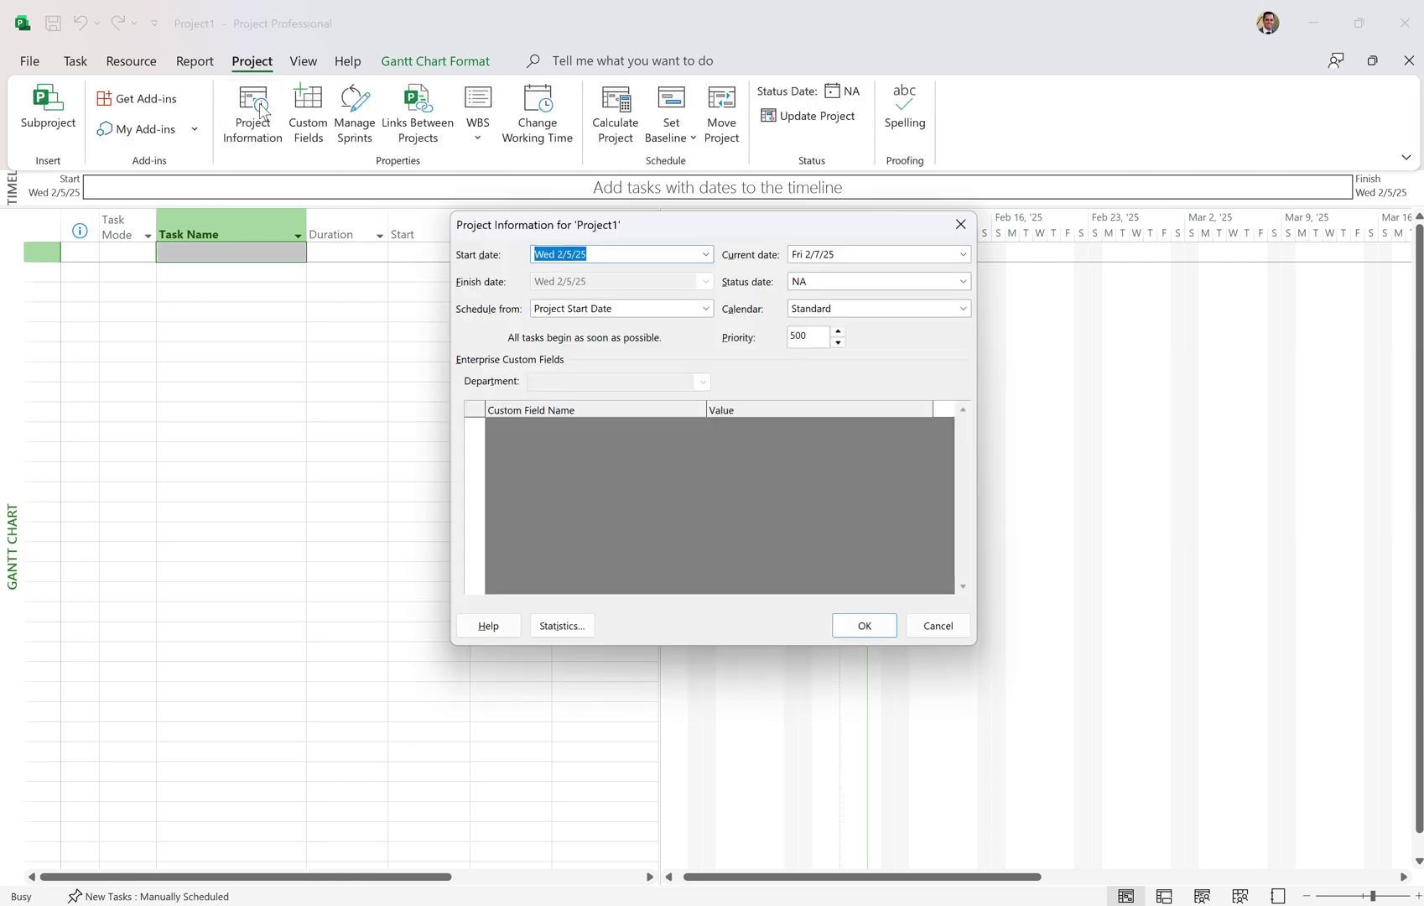
{"action": "left_click", "coordinate": [705, 254]}
{"action": "left_click", "coordinate": [593, 366]}
{"action": "left_click", "coordinate": [855, 315]}
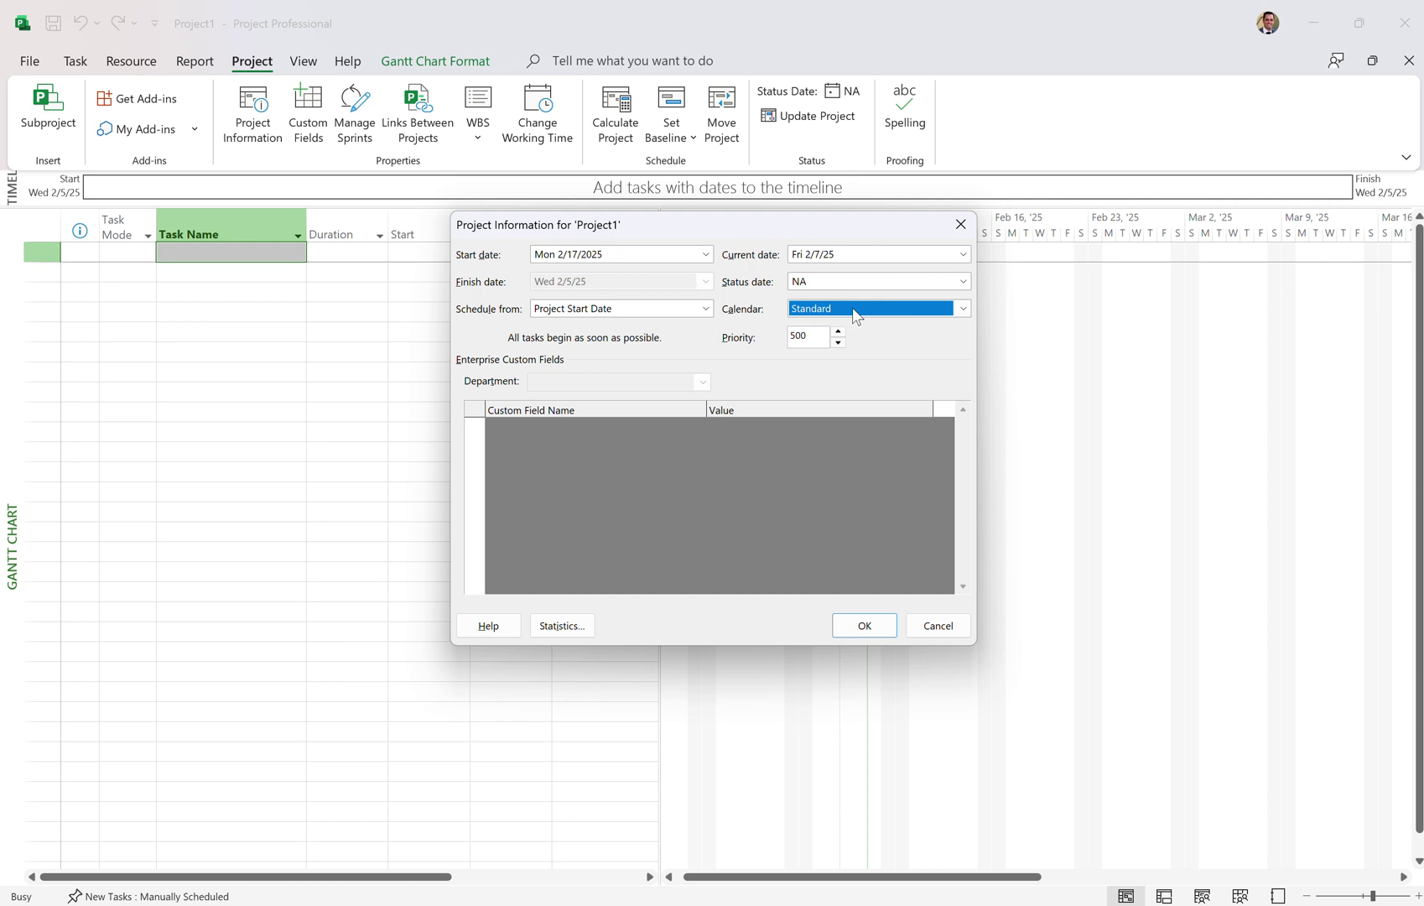
{"action": "left_click", "coordinate": [864, 625]}
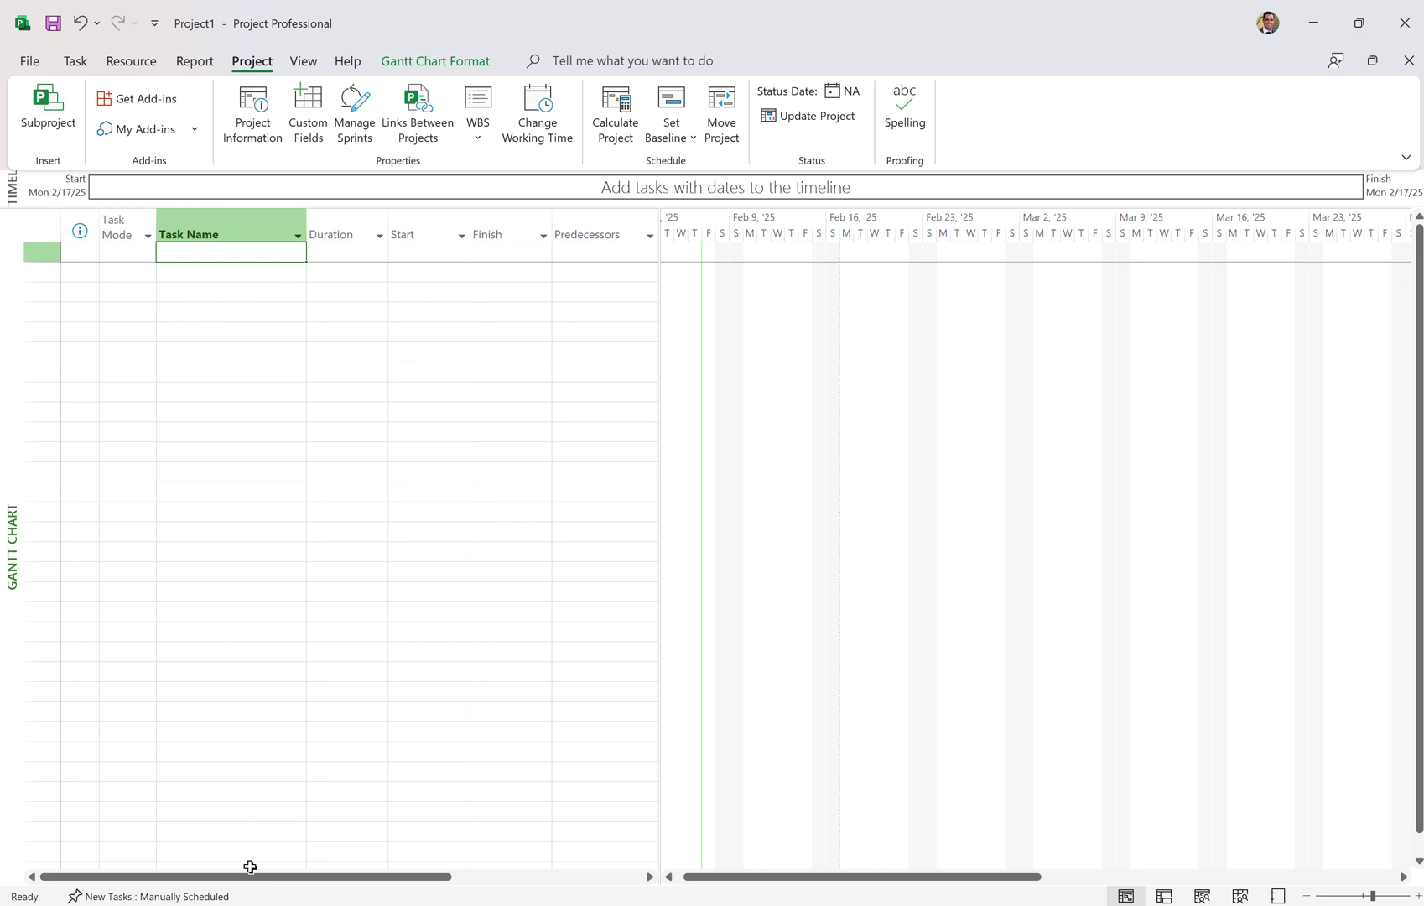
Step: Make new tasks Auto Scheduled in this project, and set the same scheduling default for all new projects
{"action": "left_click", "coordinate": [191, 896]}
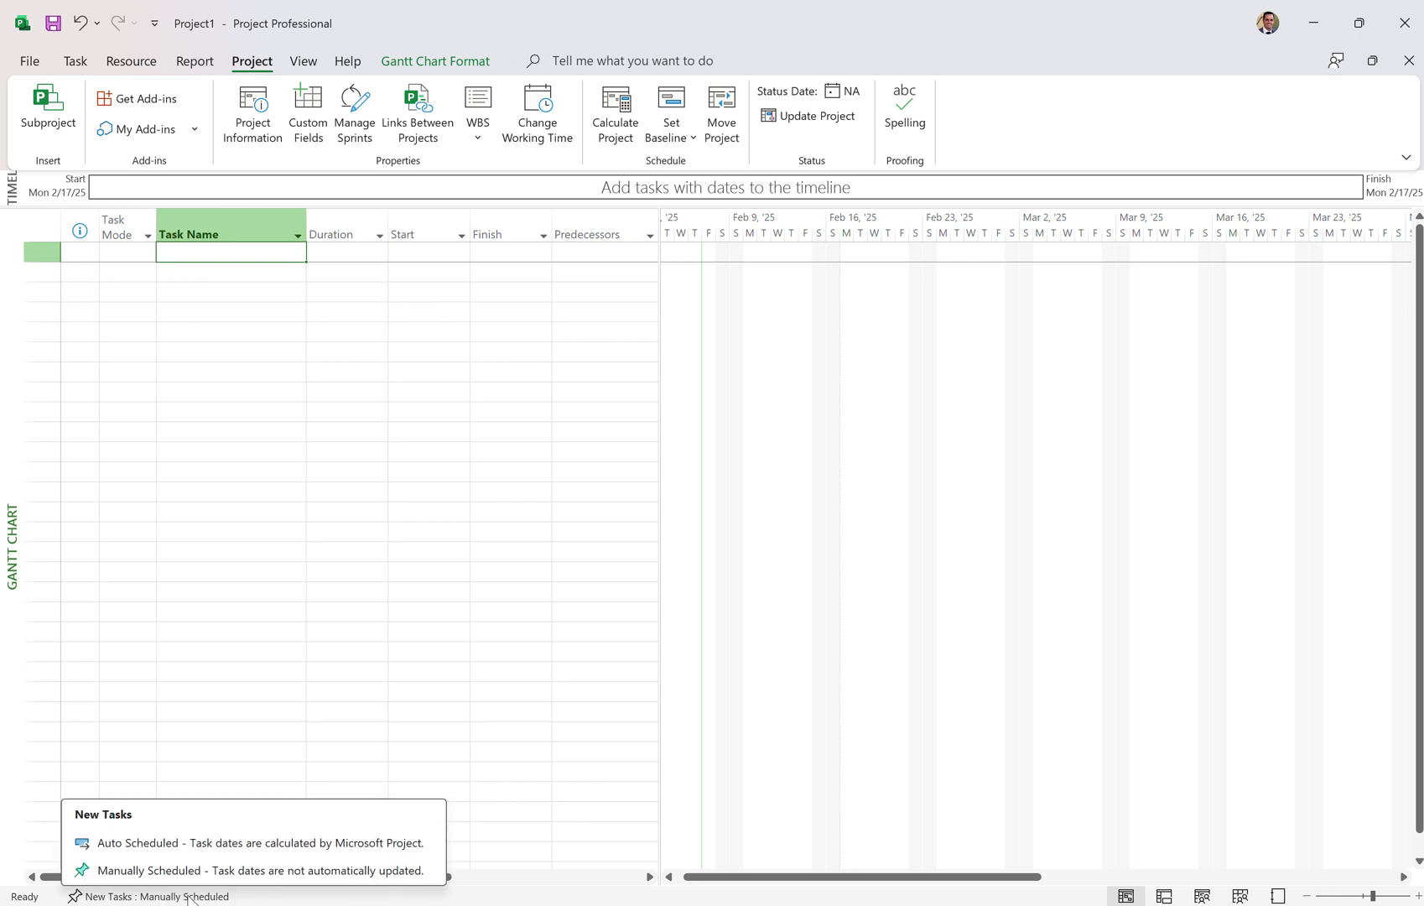
{"action": "left_click", "coordinate": [146, 844]}
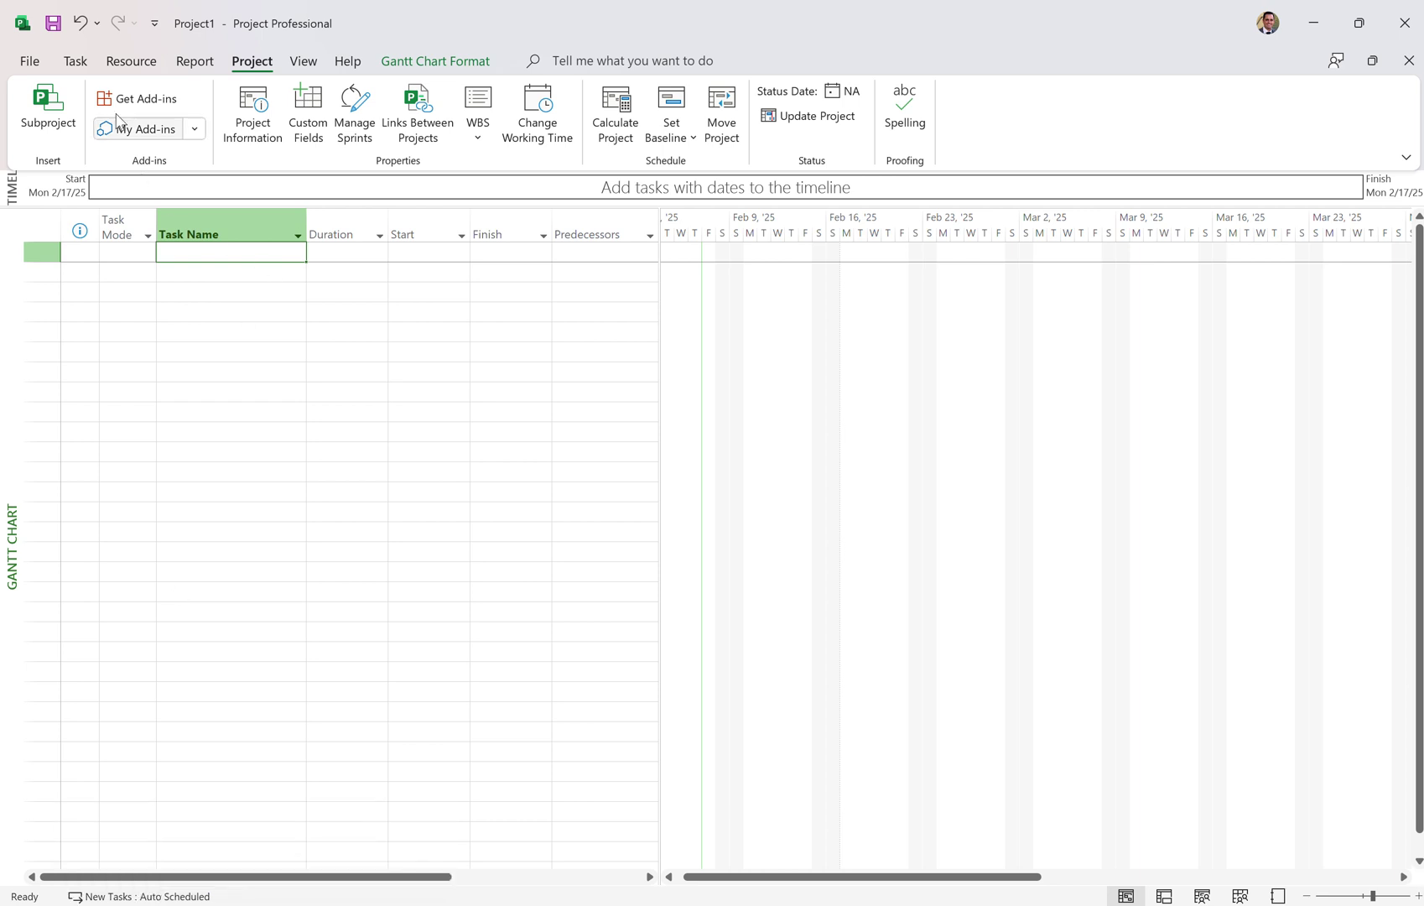
{"action": "left_click", "coordinate": [30, 61]}
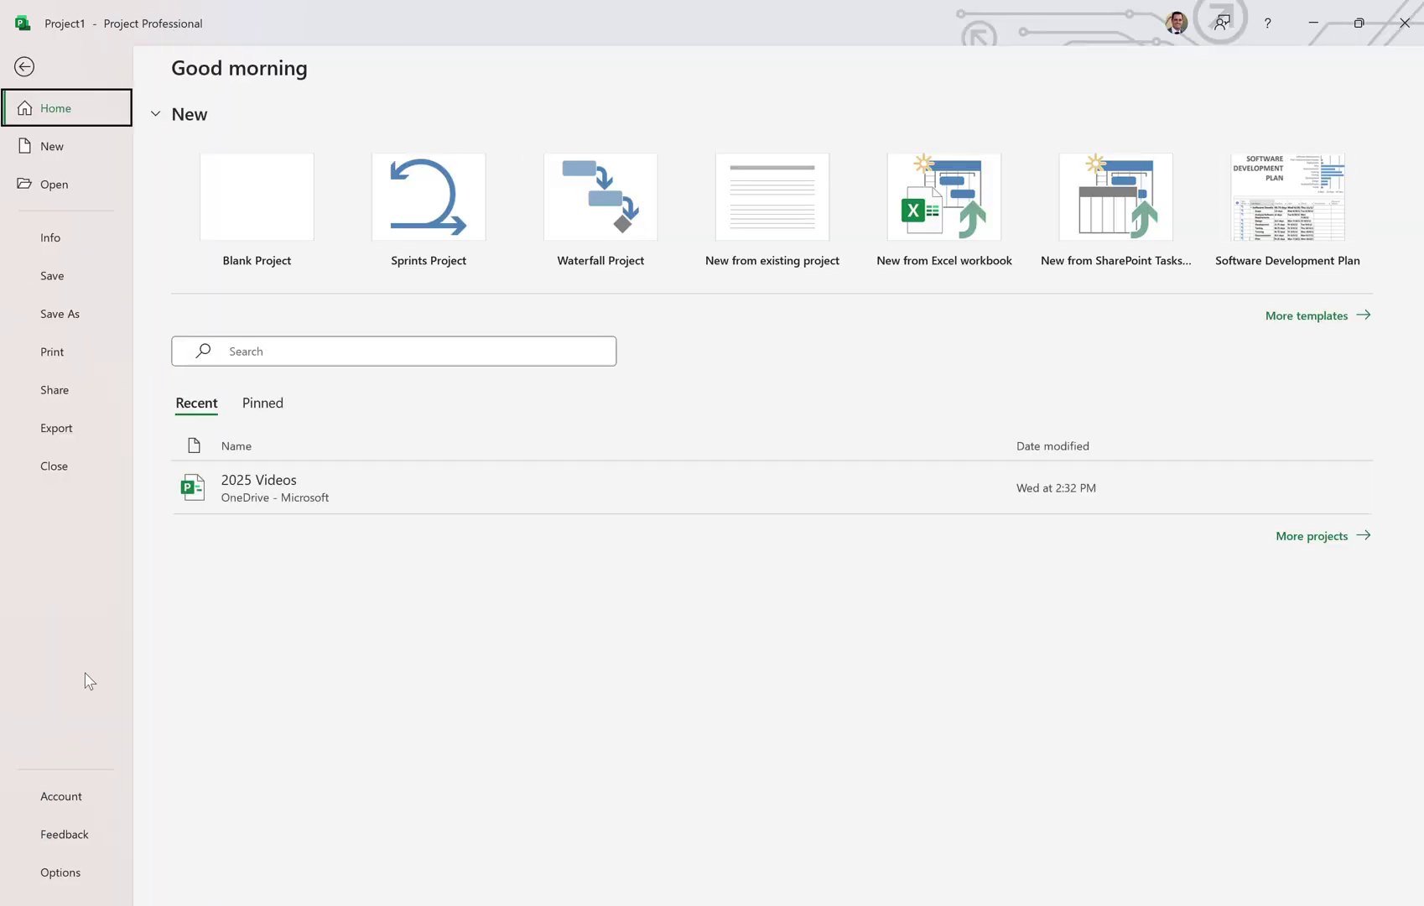
{"action": "left_click", "coordinate": [52, 875]}
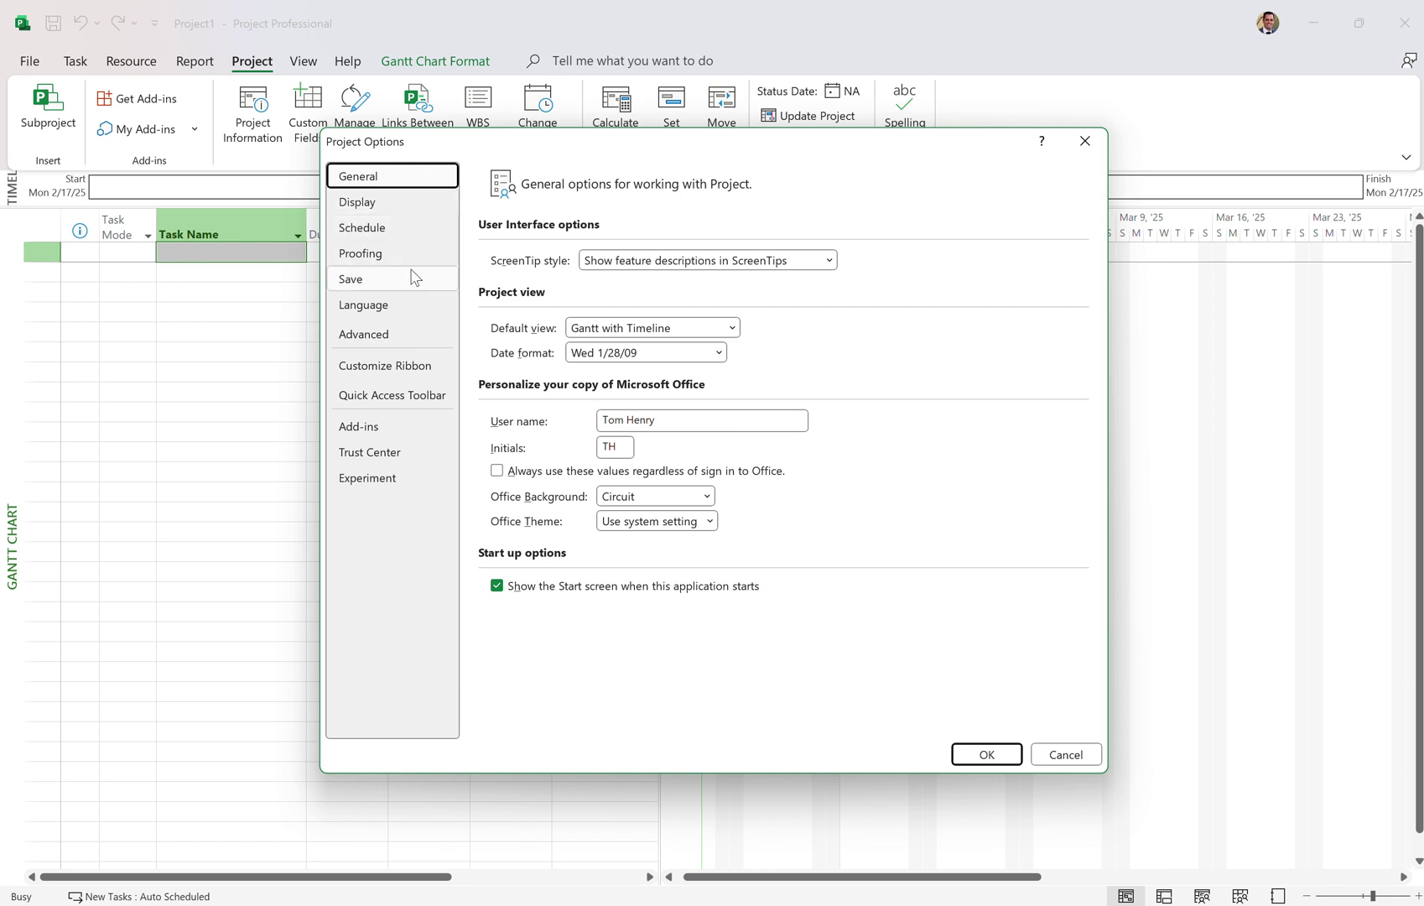
{"action": "left_click", "coordinate": [396, 230]}
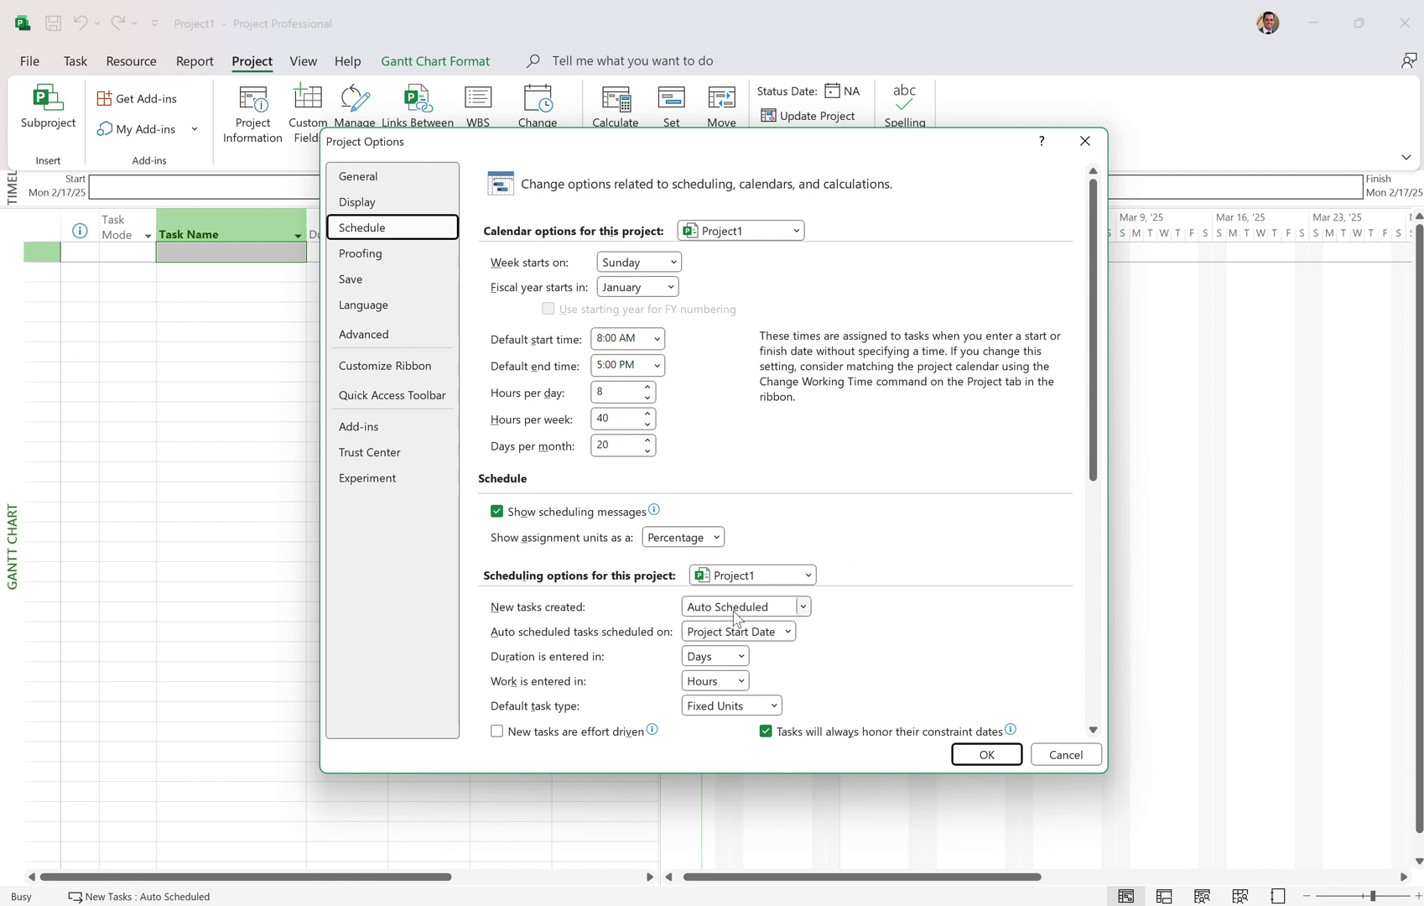
{"action": "left_click", "coordinate": [749, 578]}
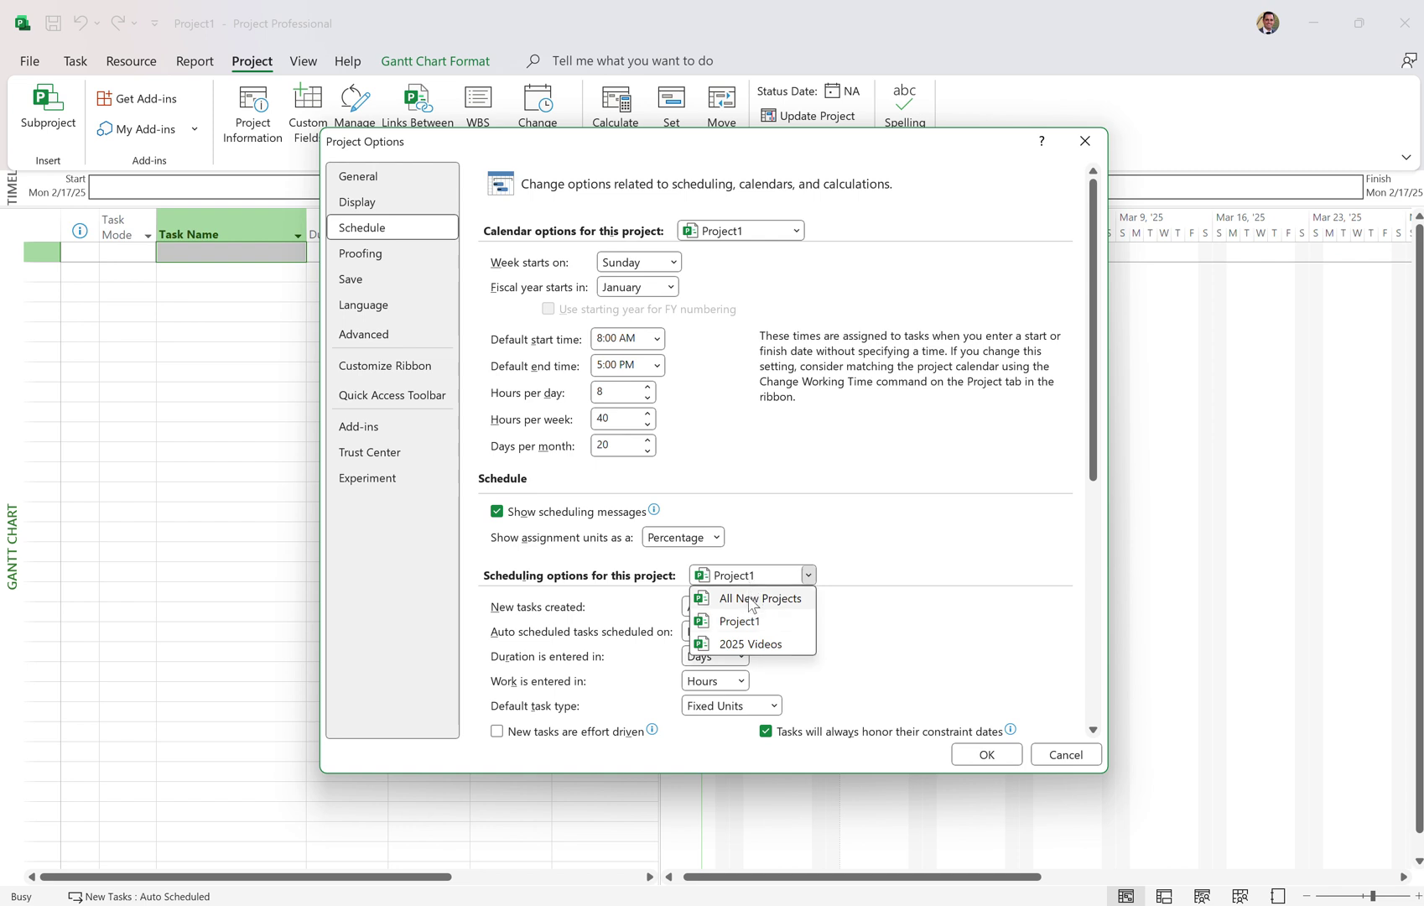
{"action": "left_click", "coordinate": [749, 599]}
{"action": "left_click", "coordinate": [716, 607]}
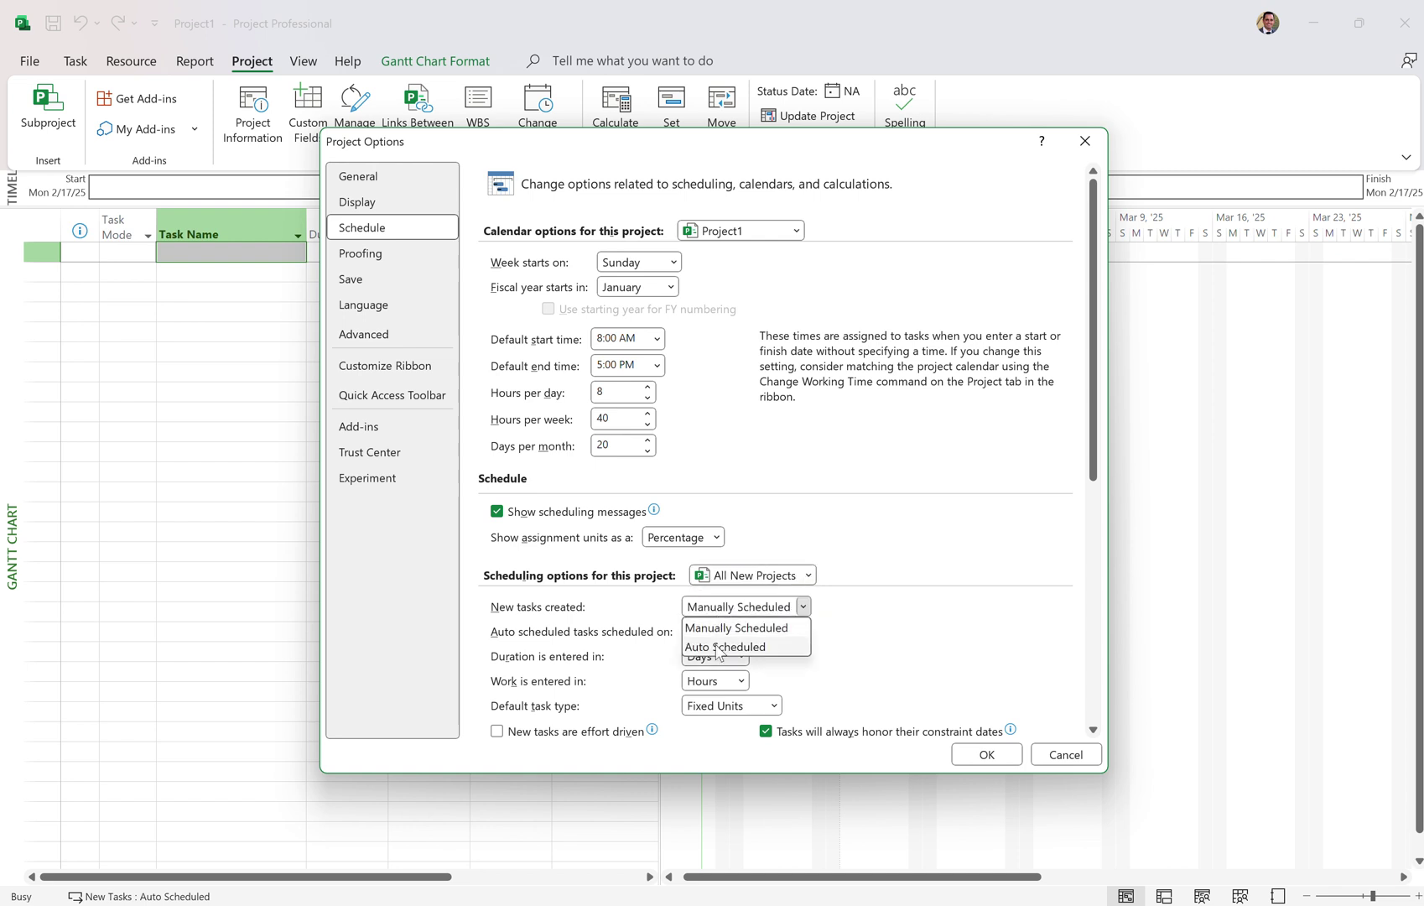
{"action": "left_click", "coordinate": [714, 646]}
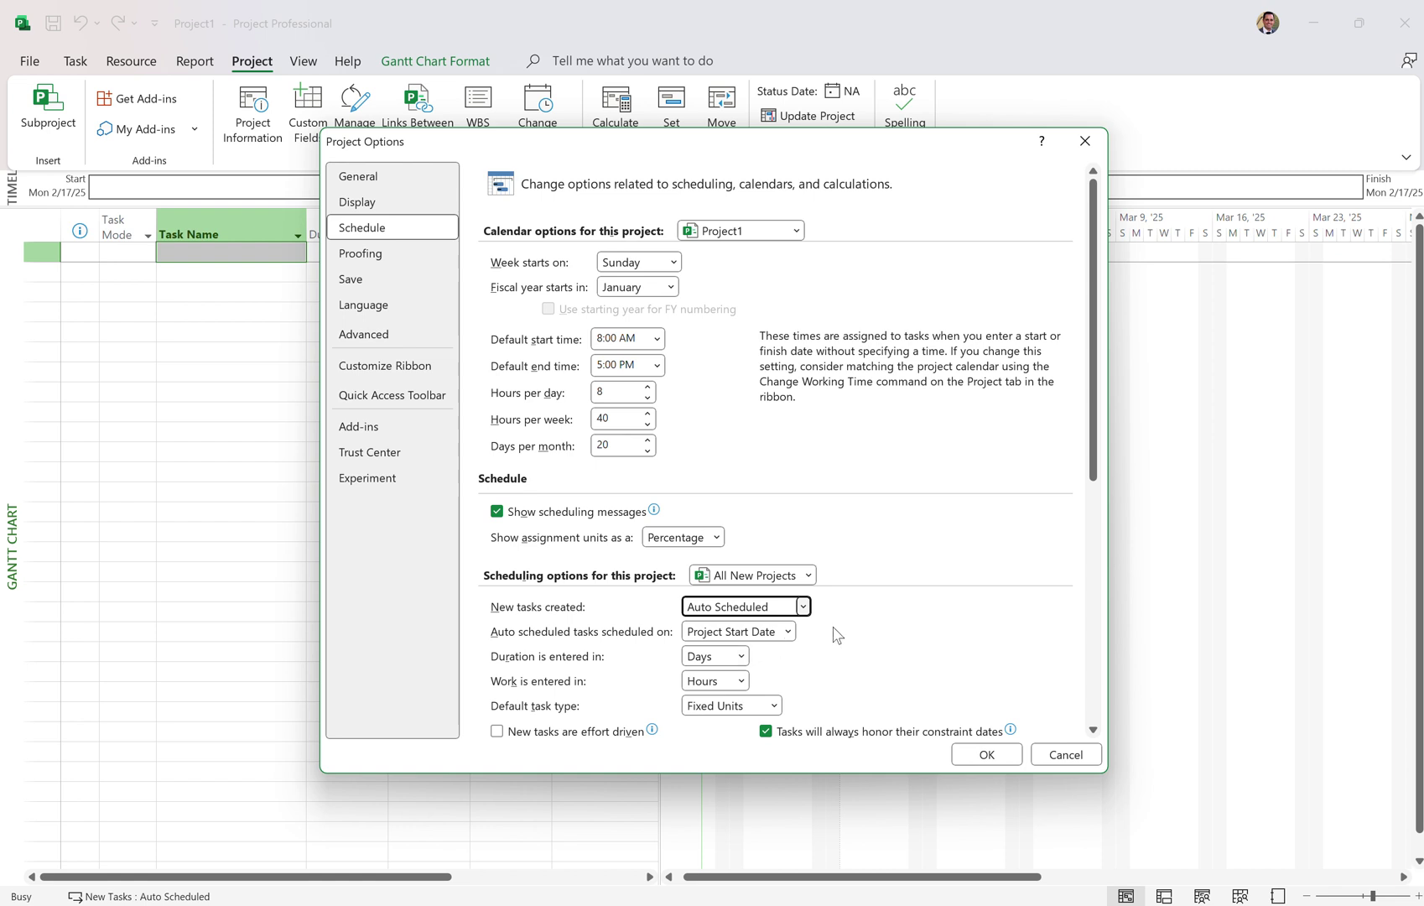
{"action": "left_click", "coordinate": [993, 754]}
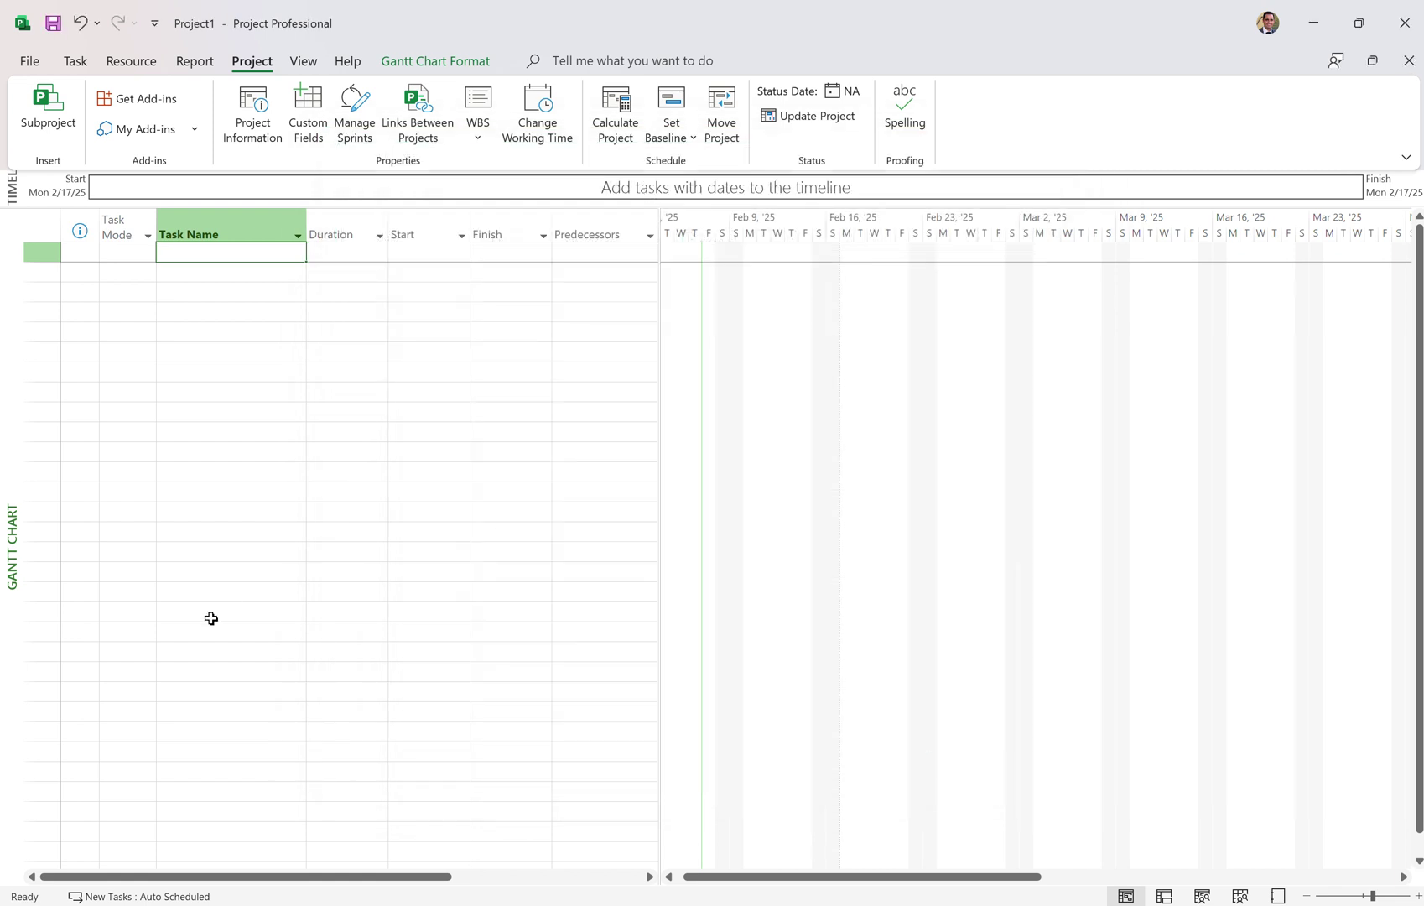
Step: Enter four tasks named Task 1, Task 2, Task 3 and Task 4 in the first four rows
{"action": "left_click", "coordinate": [223, 270]}
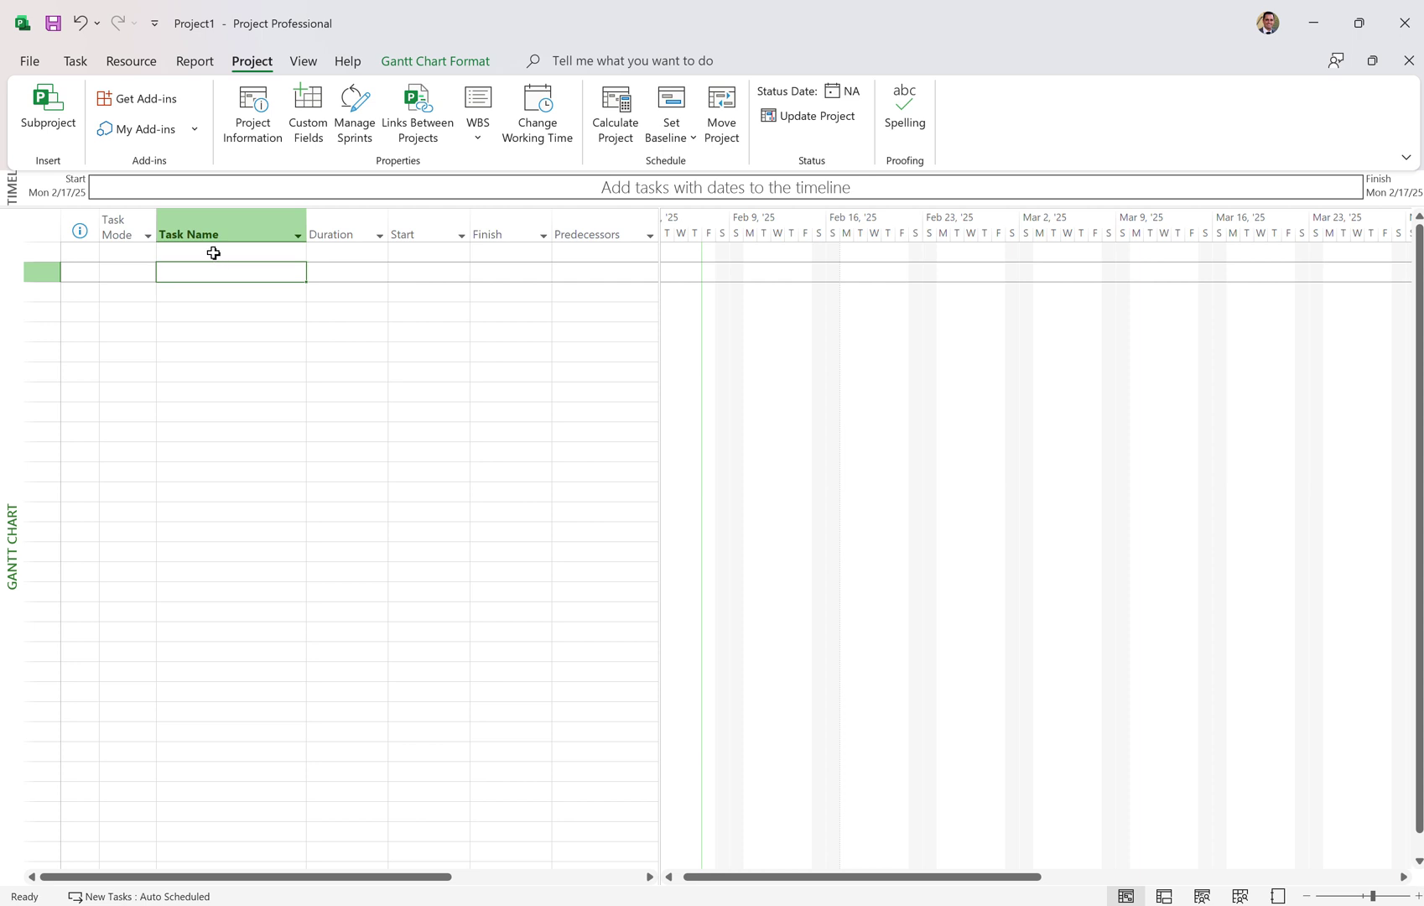
{"action": "left_click", "coordinate": [213, 251]}
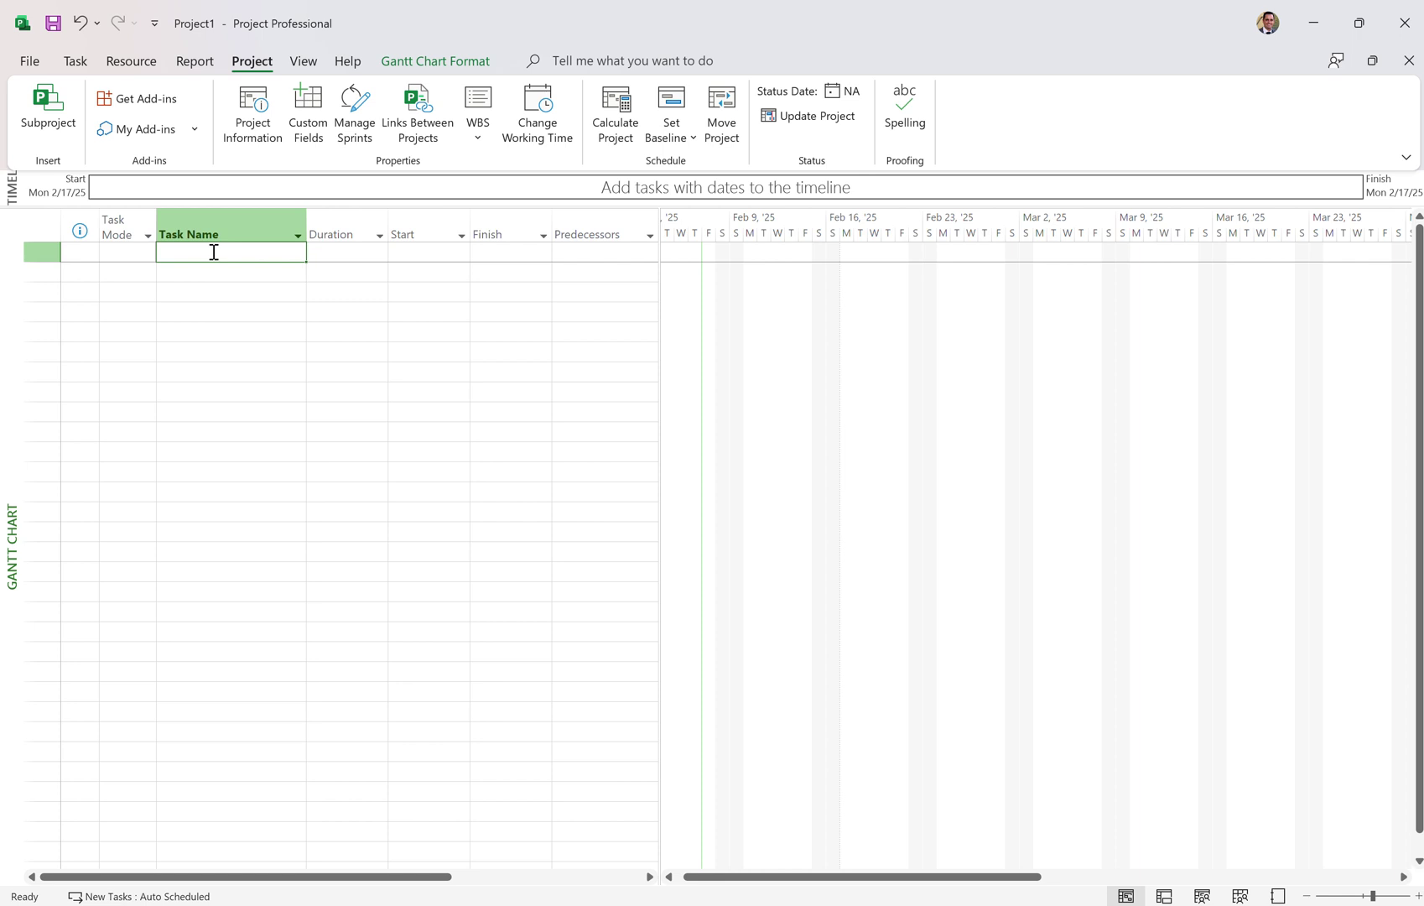
{"action": "key", "text": "F2"}
{"action": "type", "text": "Task 1"}
{"action": "key", "text": "Return"}
{"action": "type", "text": "Task 2"}
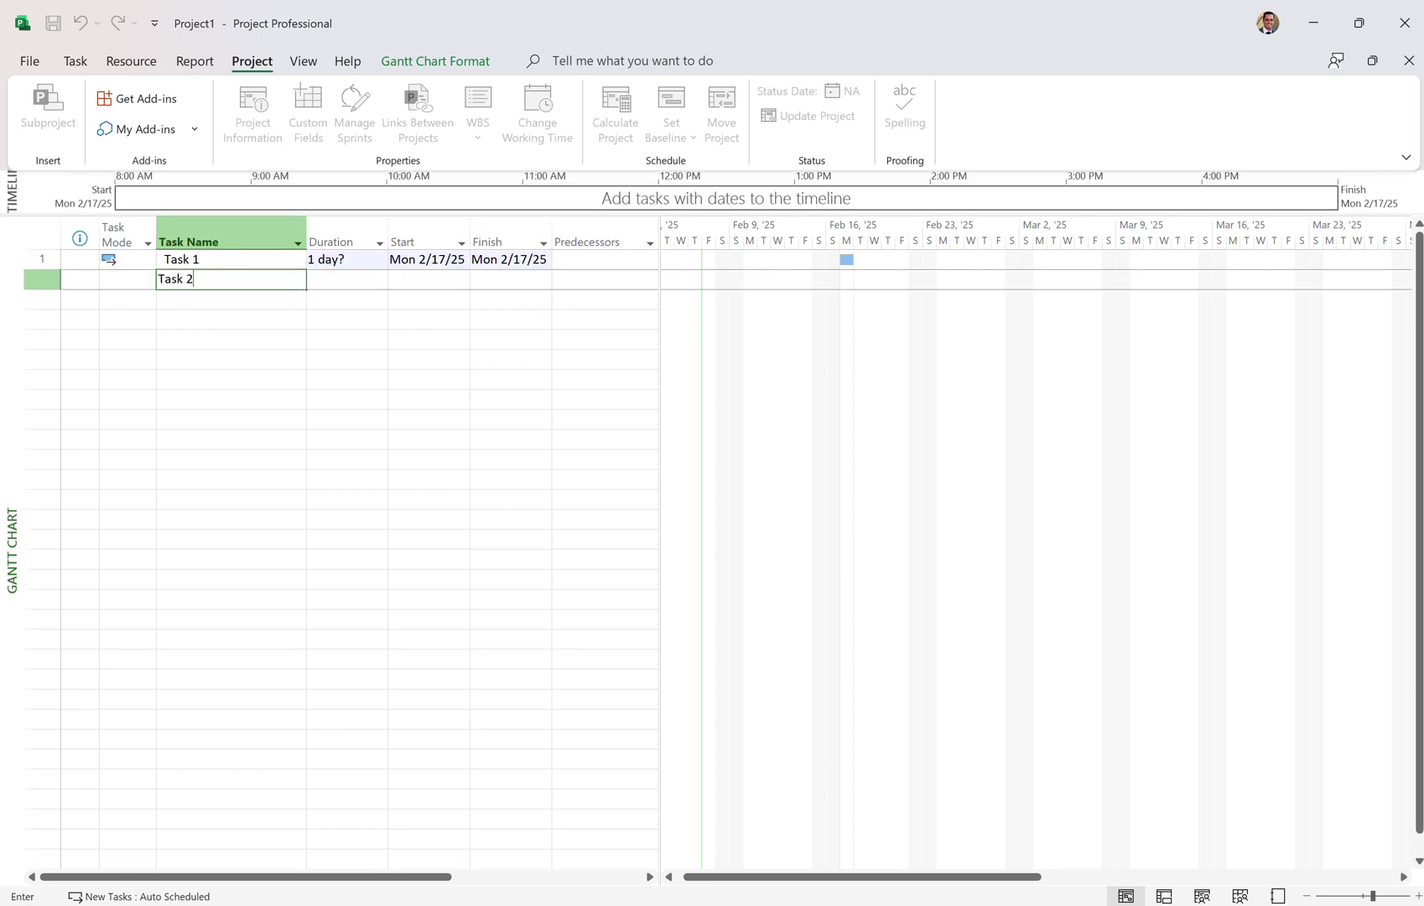
{"action": "key", "text": "Return"}
{"action": "type", "text": "Task"}
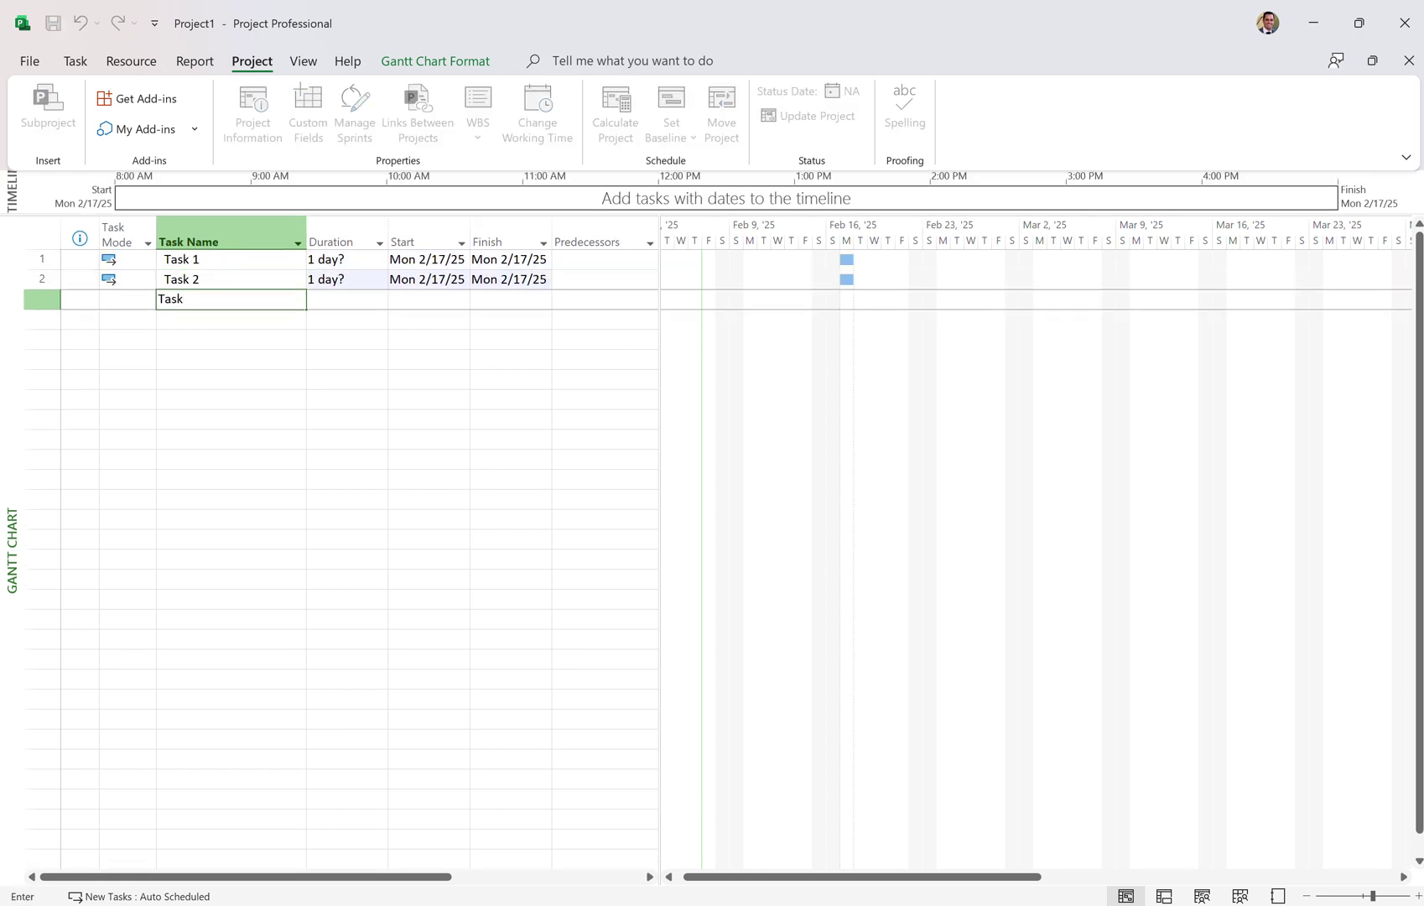
{"action": "type", "text": " 3"}
{"action": "key", "text": "Return"}
{"action": "type", "text": "Task 4"}
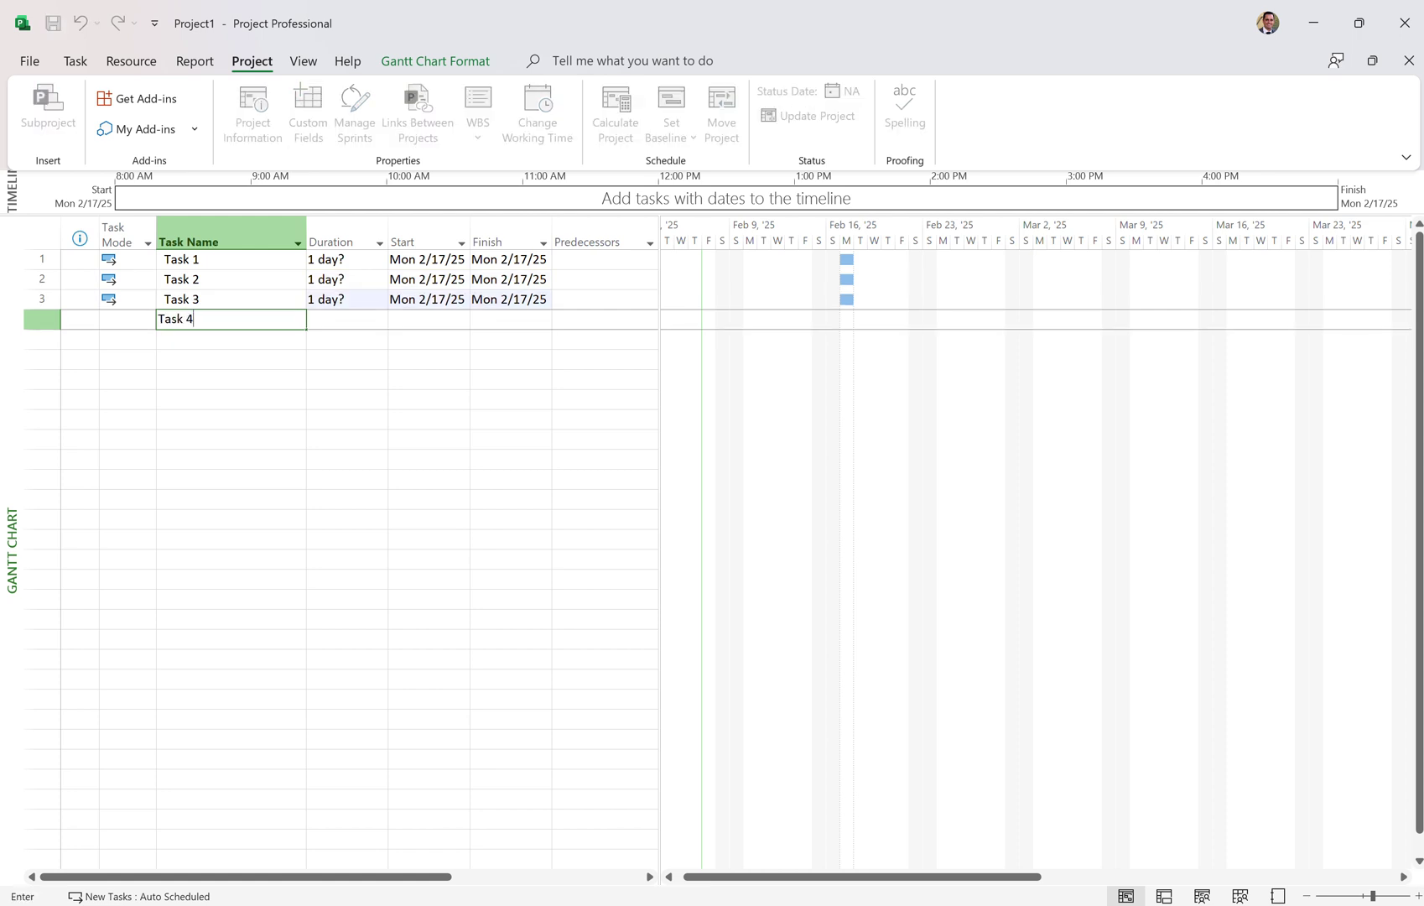
{"action": "key", "text": "Return"}
Step: Set the duration of Task 1 to 5 days and of Task 2 to 3 days
{"action": "left_click", "coordinate": [381, 262]}
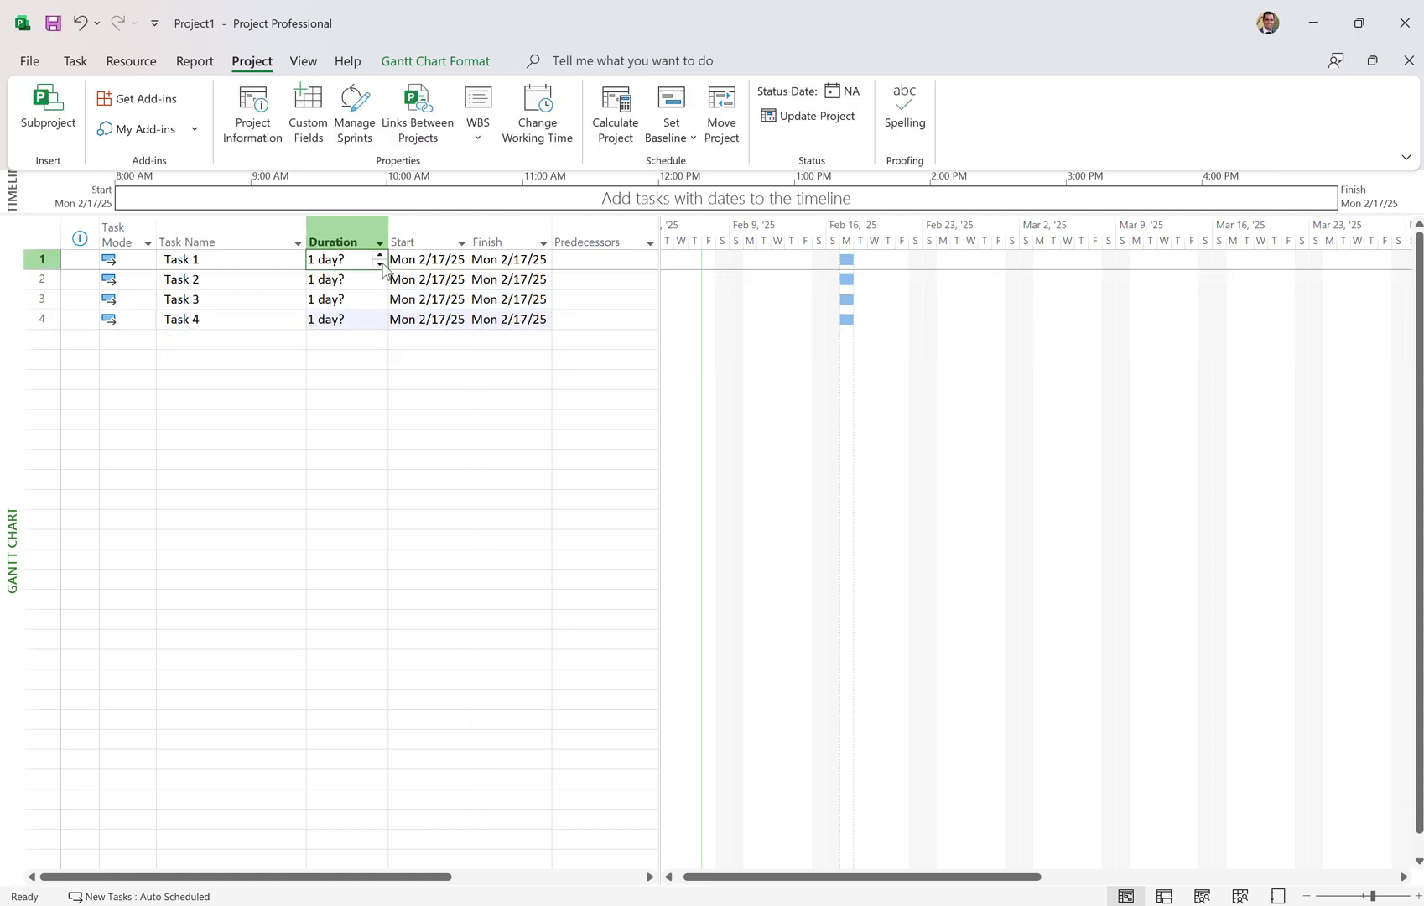
{"action": "left_click", "coordinate": [453, 286]}
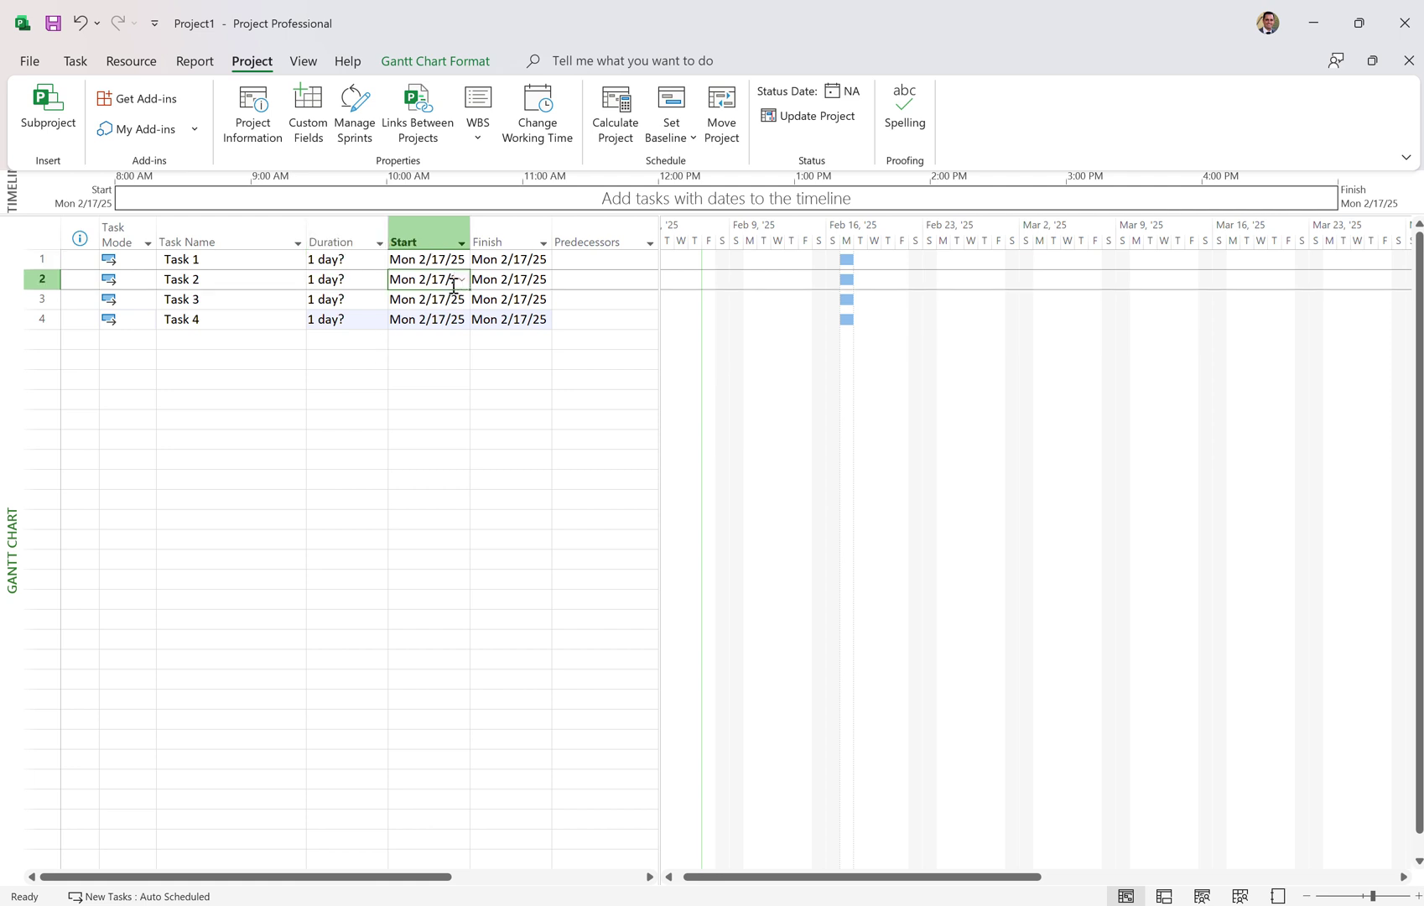
{"action": "left_click", "coordinate": [359, 259]}
{"action": "left_click", "coordinate": [380, 255]}
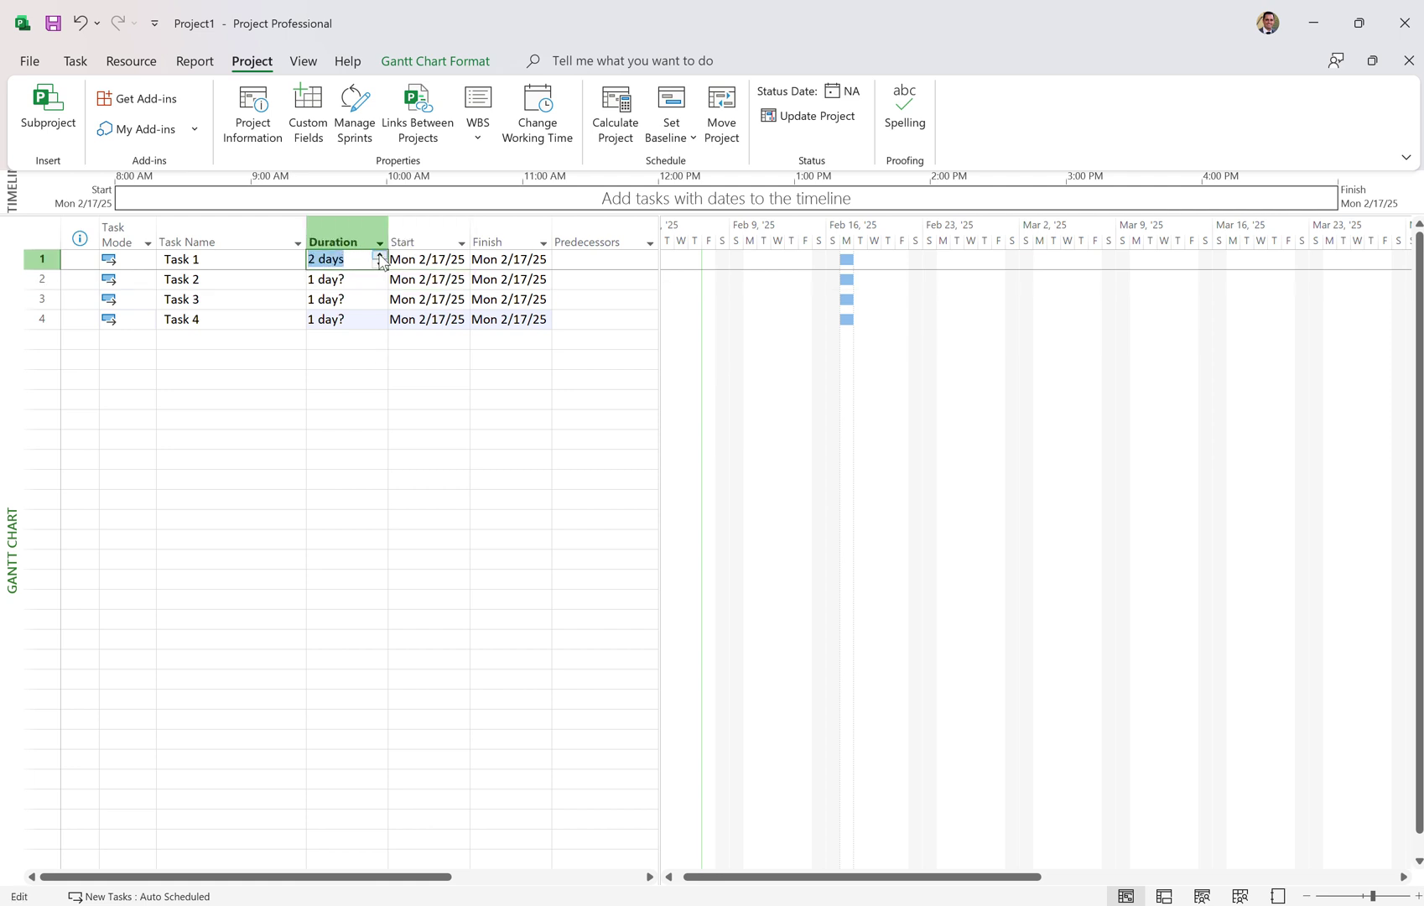
{"action": "left_click", "coordinate": [380, 256]}
{"action": "left_click", "coordinate": [380, 255]}
{"action": "left_click", "coordinate": [380, 256]}
{"action": "left_click", "coordinate": [380, 279]}
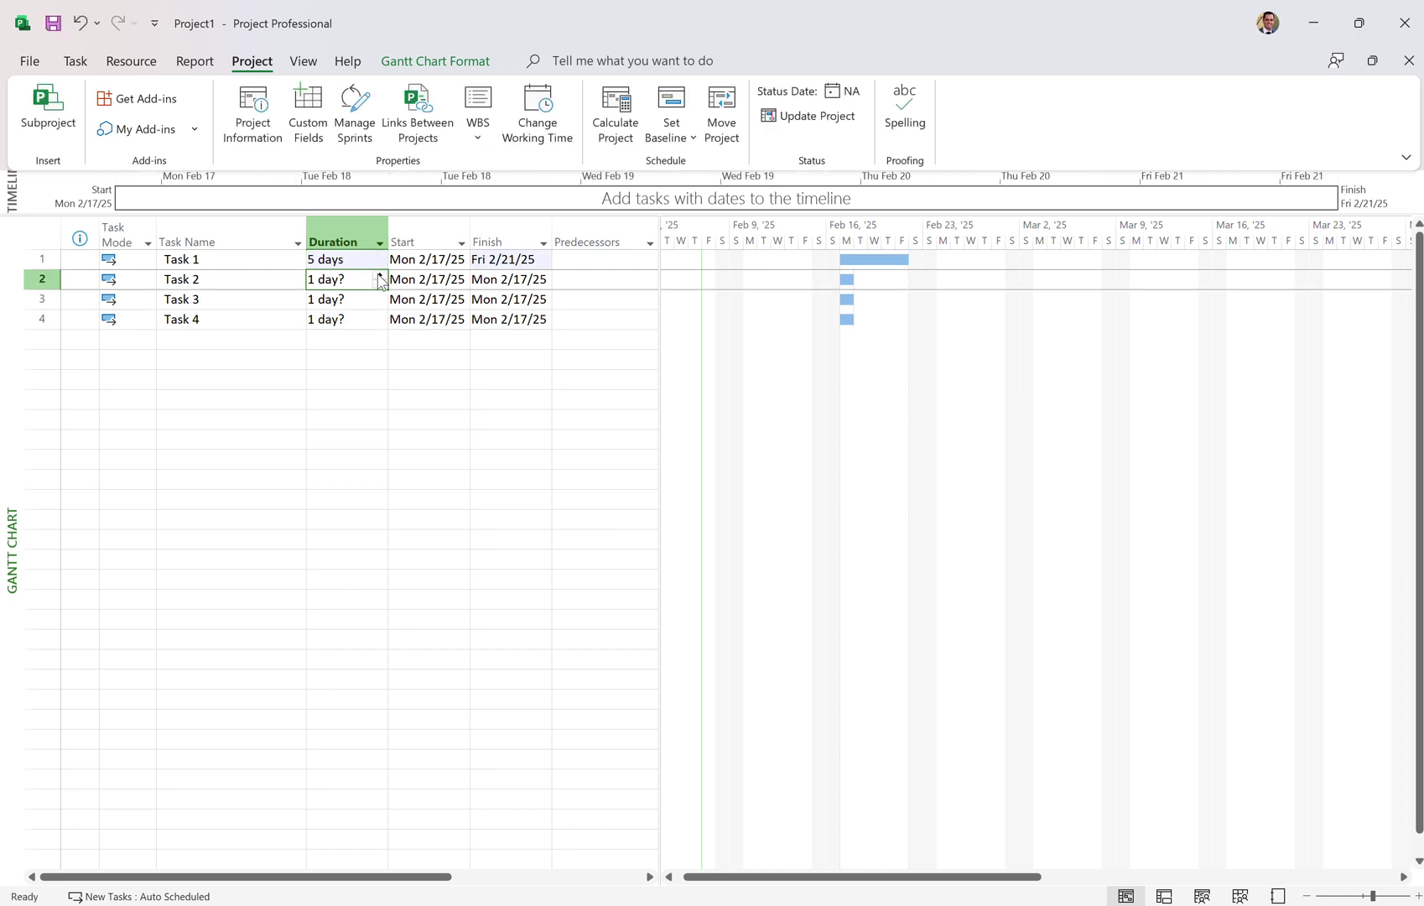
{"action": "left_click", "coordinate": [379, 275]}
{"action": "left_click", "coordinate": [379, 275]}
Step: Set the duration of Task 3 to 4 days and of Task 4 to an estimated 4 days ("4 days?")
{"action": "left_click", "coordinate": [369, 299]}
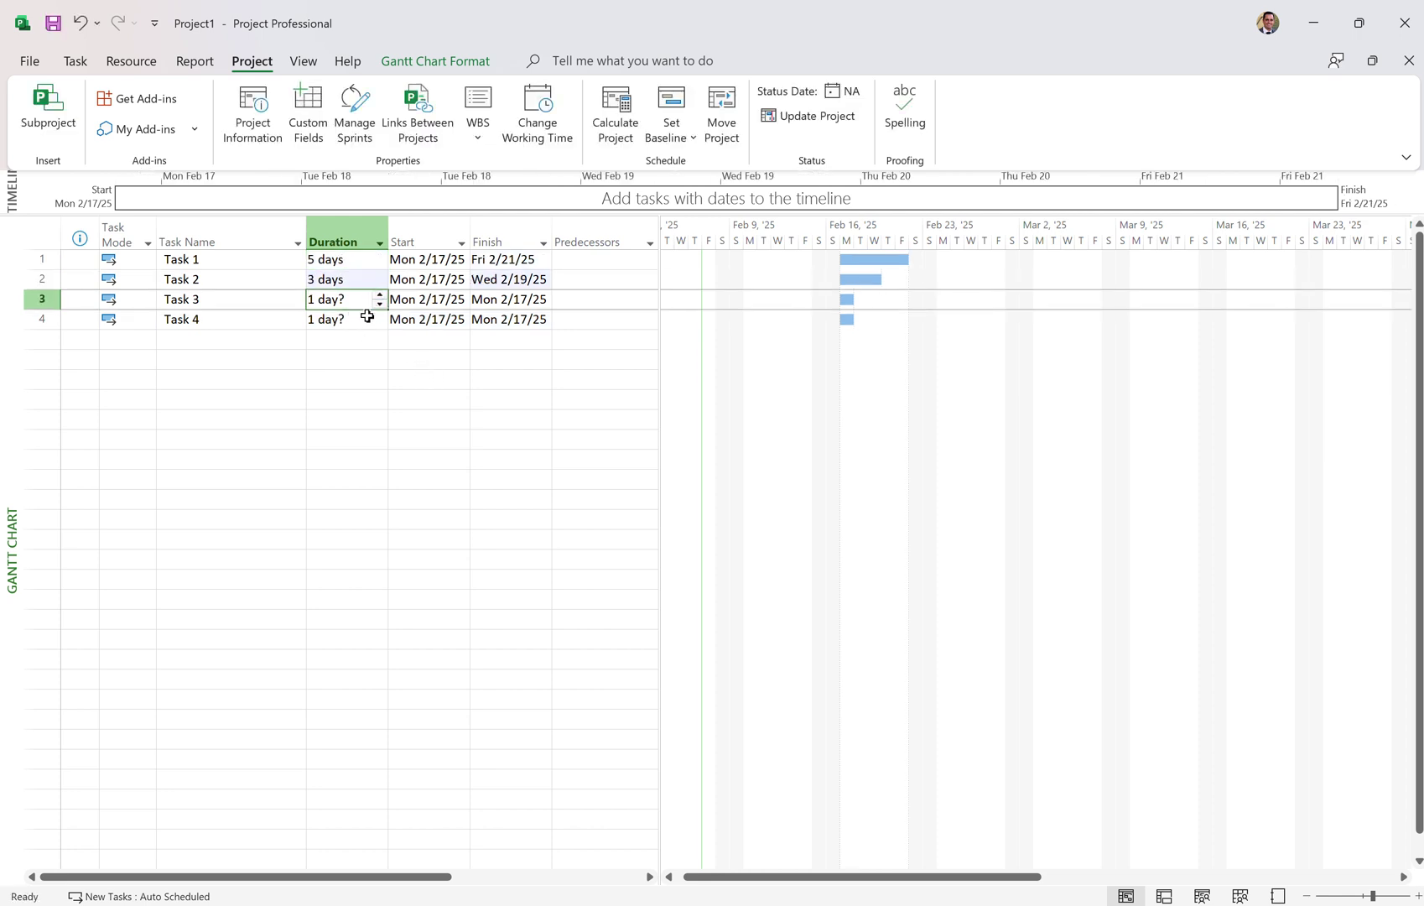
{"action": "left_click", "coordinate": [380, 294]}
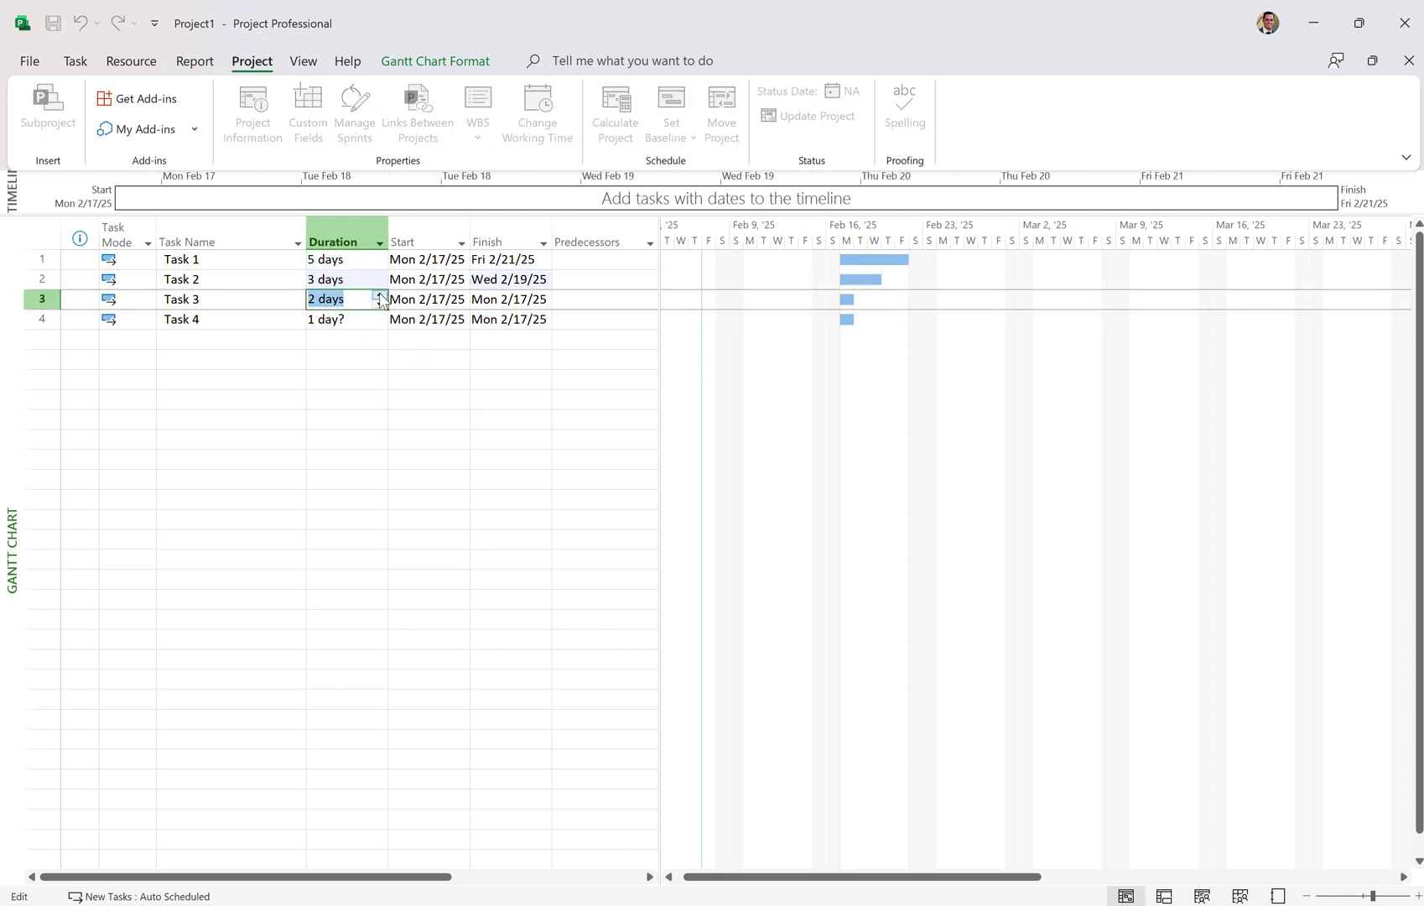
{"action": "left_click", "coordinate": [342, 319]}
{"action": "left_click", "coordinate": [380, 315]}
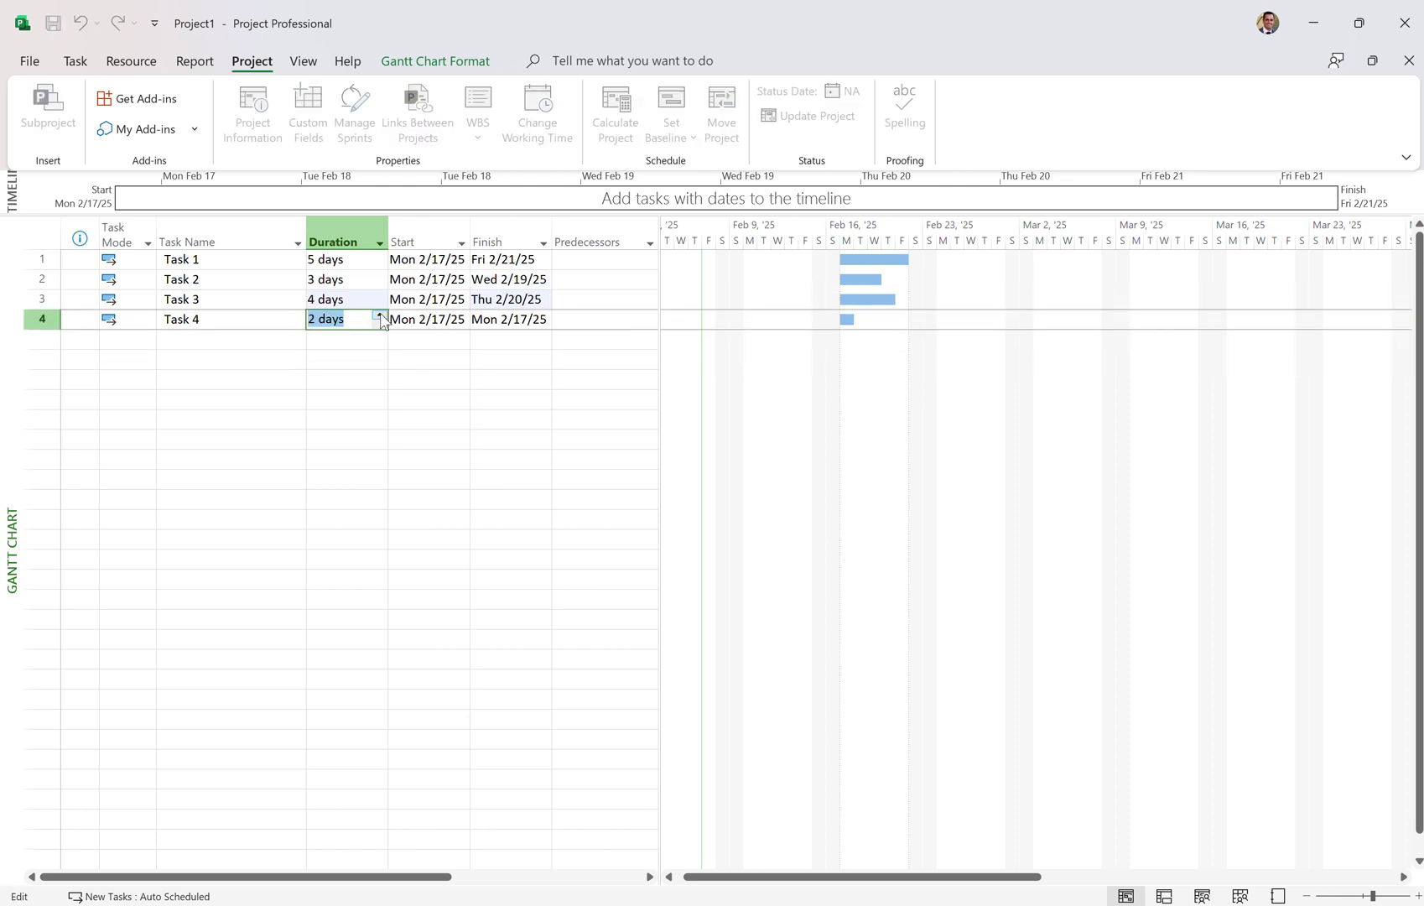
{"action": "left_click", "coordinate": [307, 401]}
{"action": "left_click", "coordinate": [356, 321]}
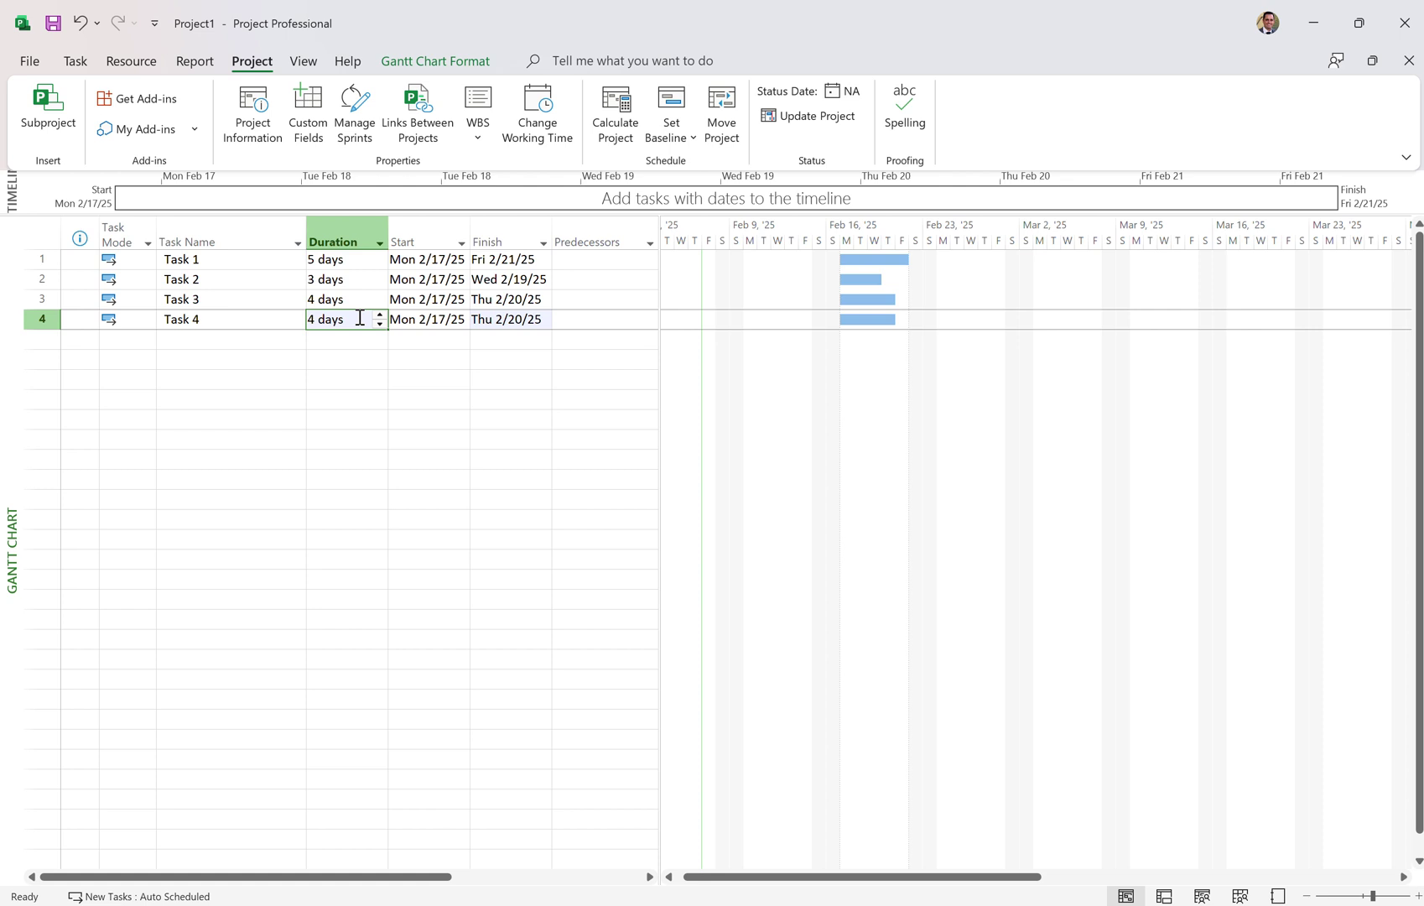
{"action": "type", "text": "4"}
{"action": "key", "text": "Return"}
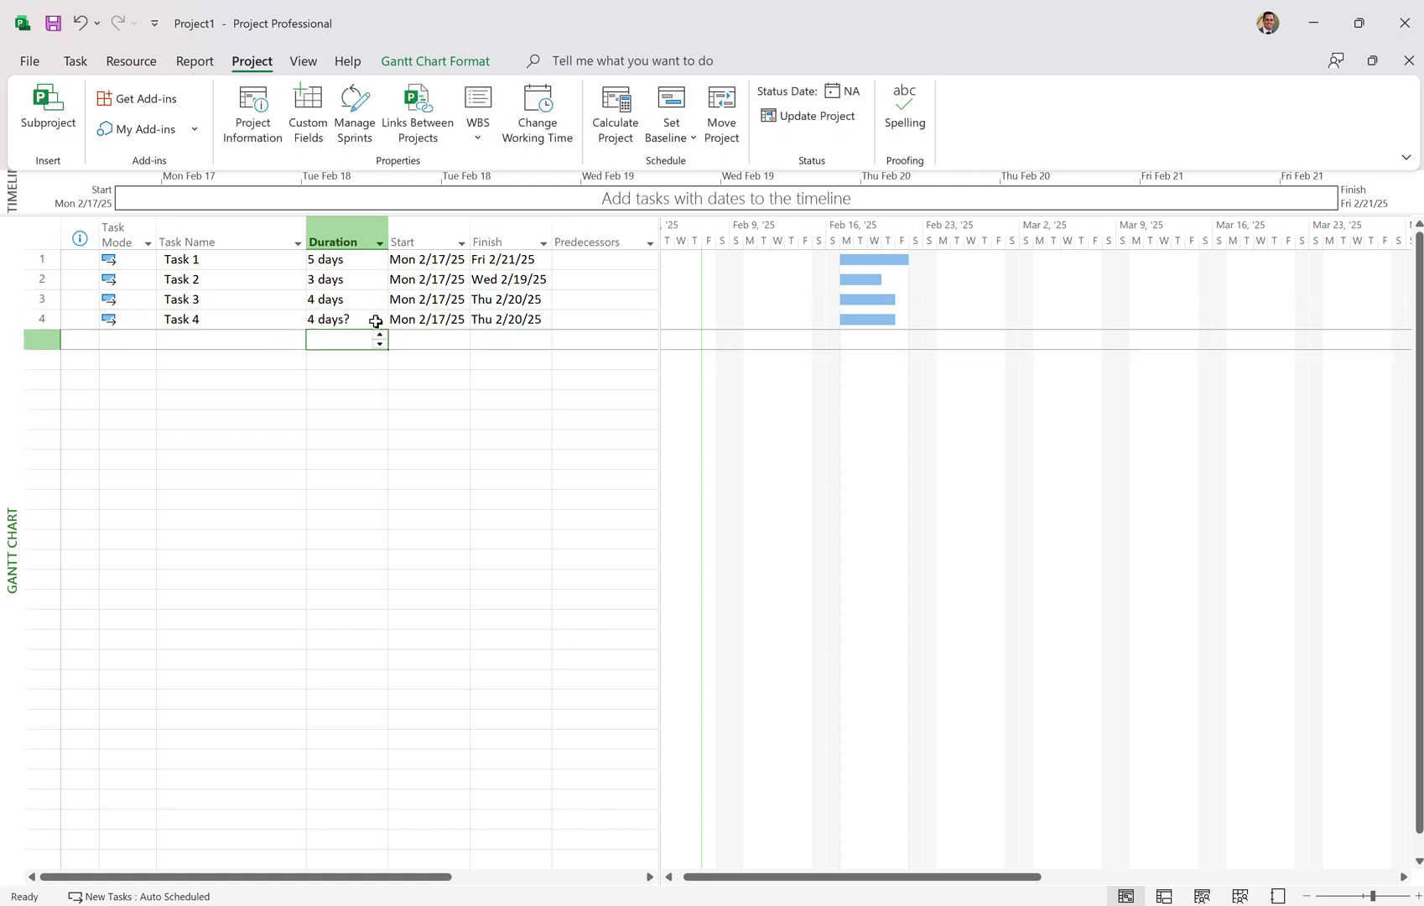
Step: Add a task named Milestone below Task 4 and set its duration to 0 days
{"action": "left_click", "coordinate": [251, 337]}
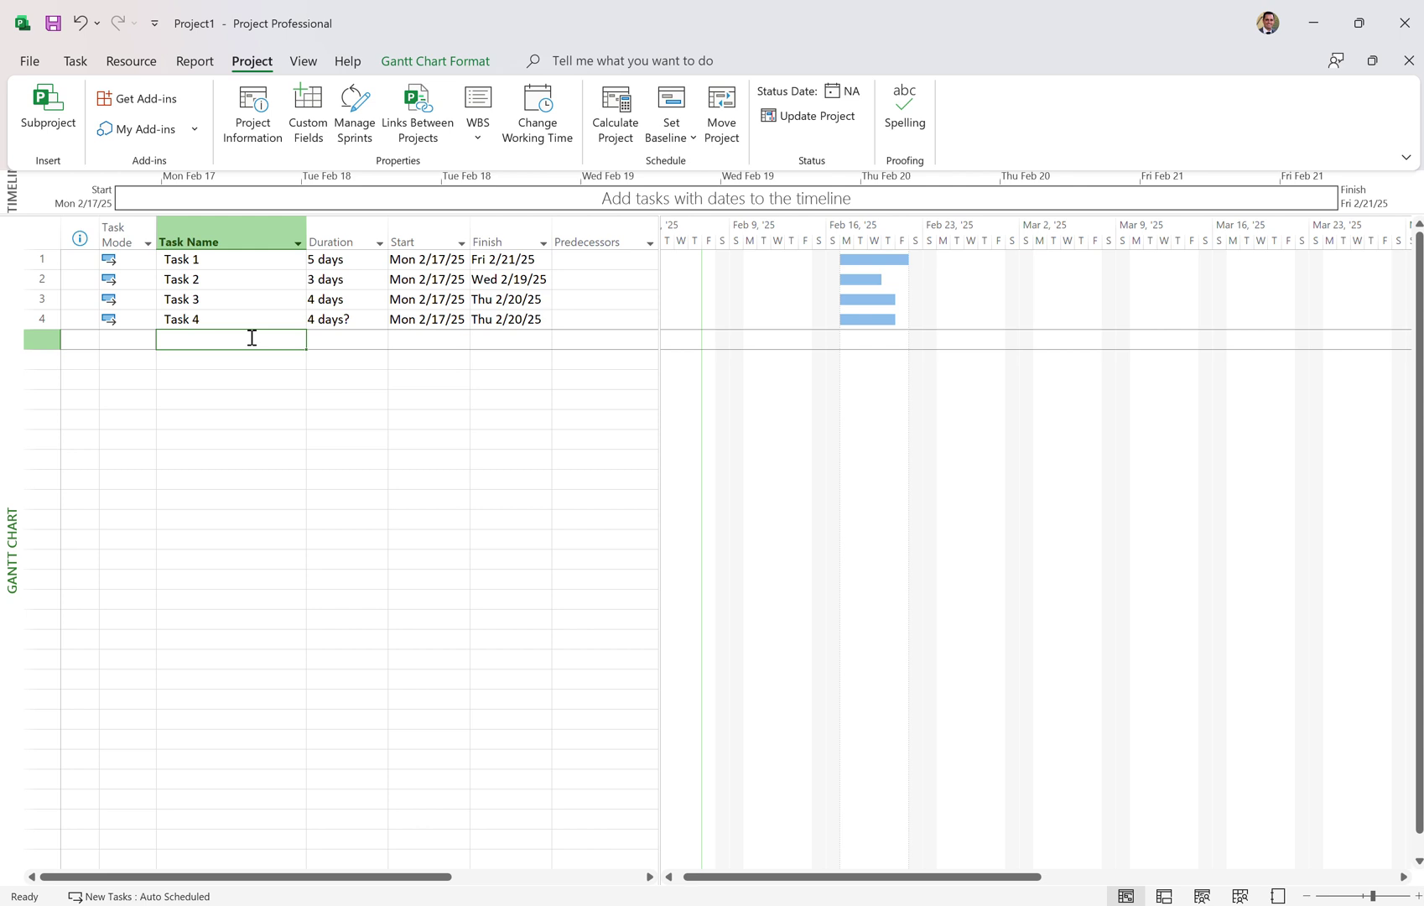
{"action": "type", "text": "Milestone"}
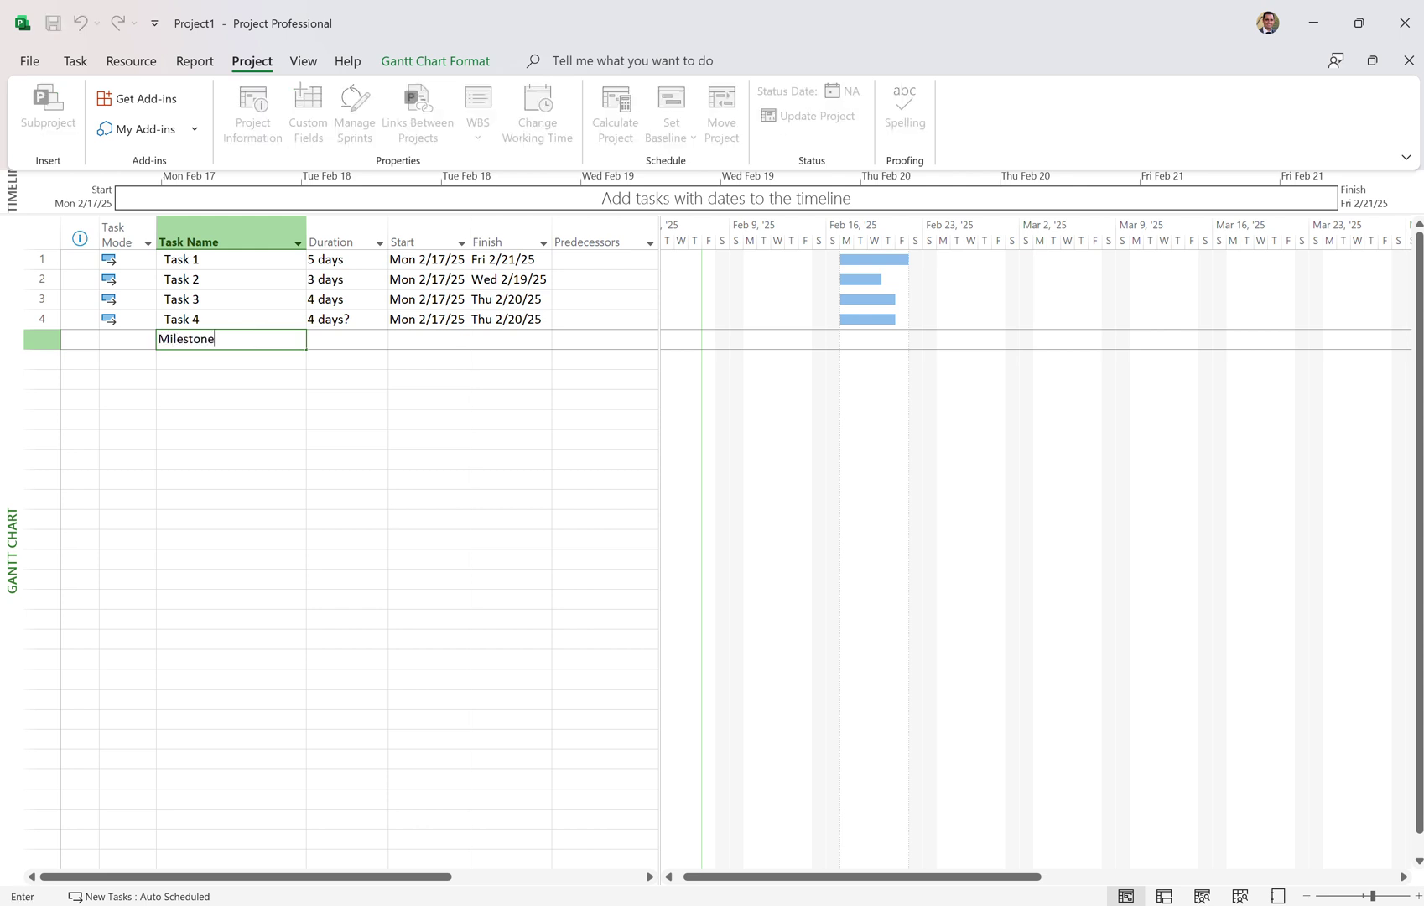
{"action": "key", "text": "Tab"}
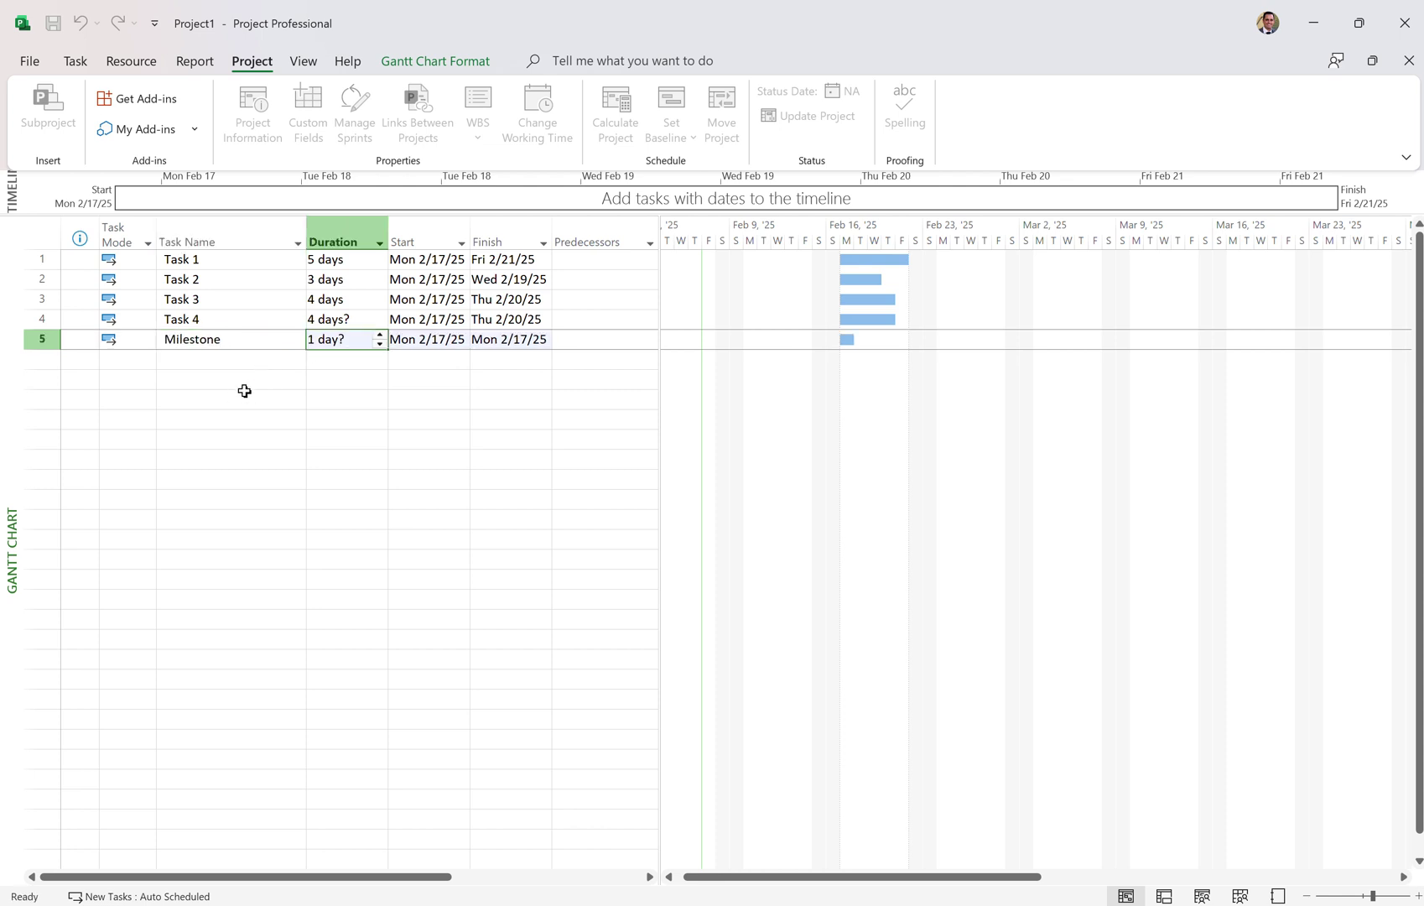
{"action": "left_click", "coordinate": [380, 343]}
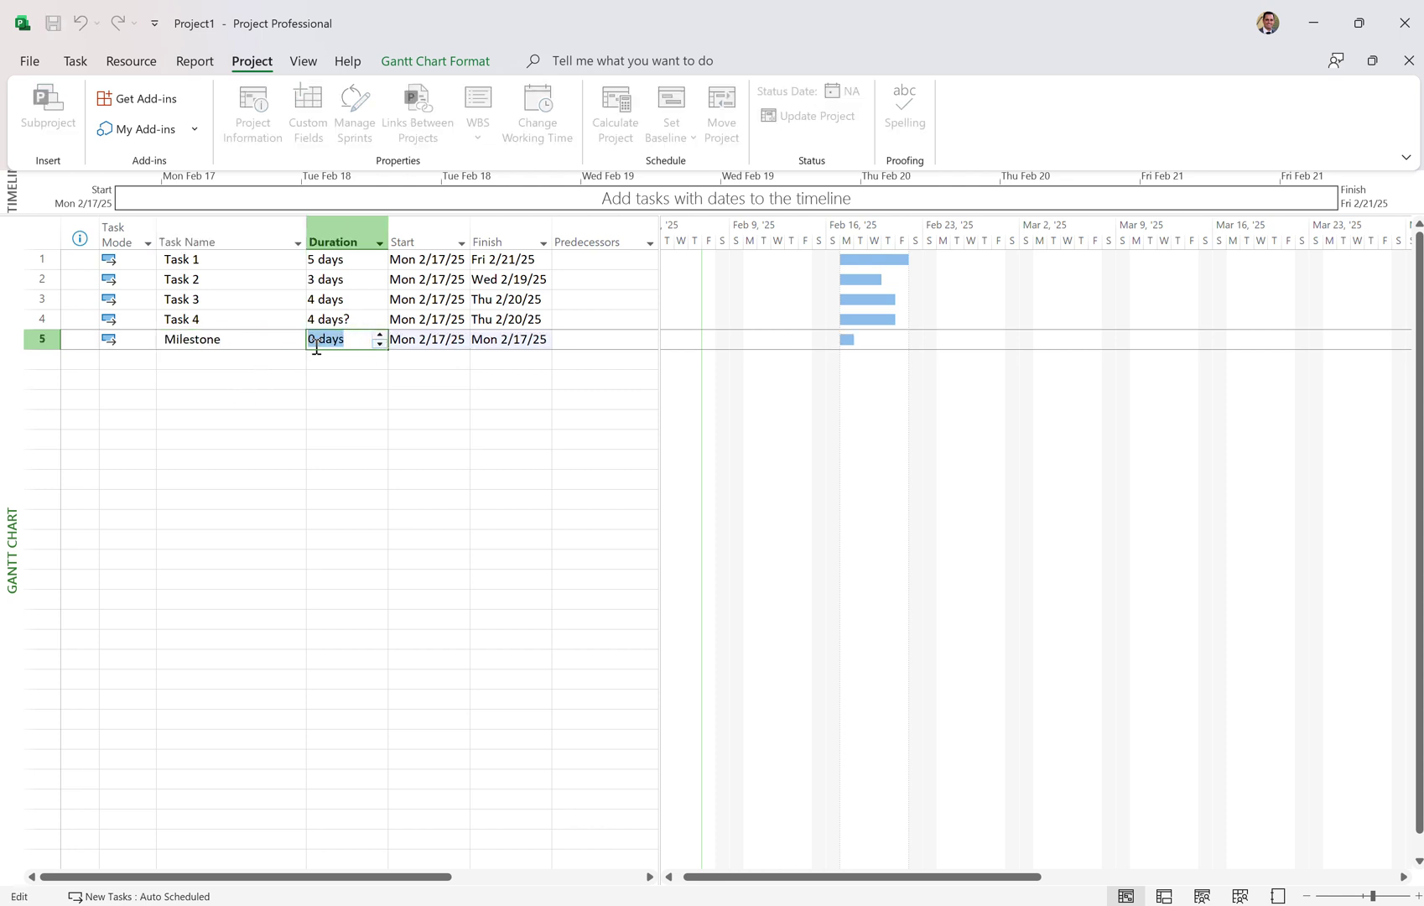
{"action": "key", "text": "Return"}
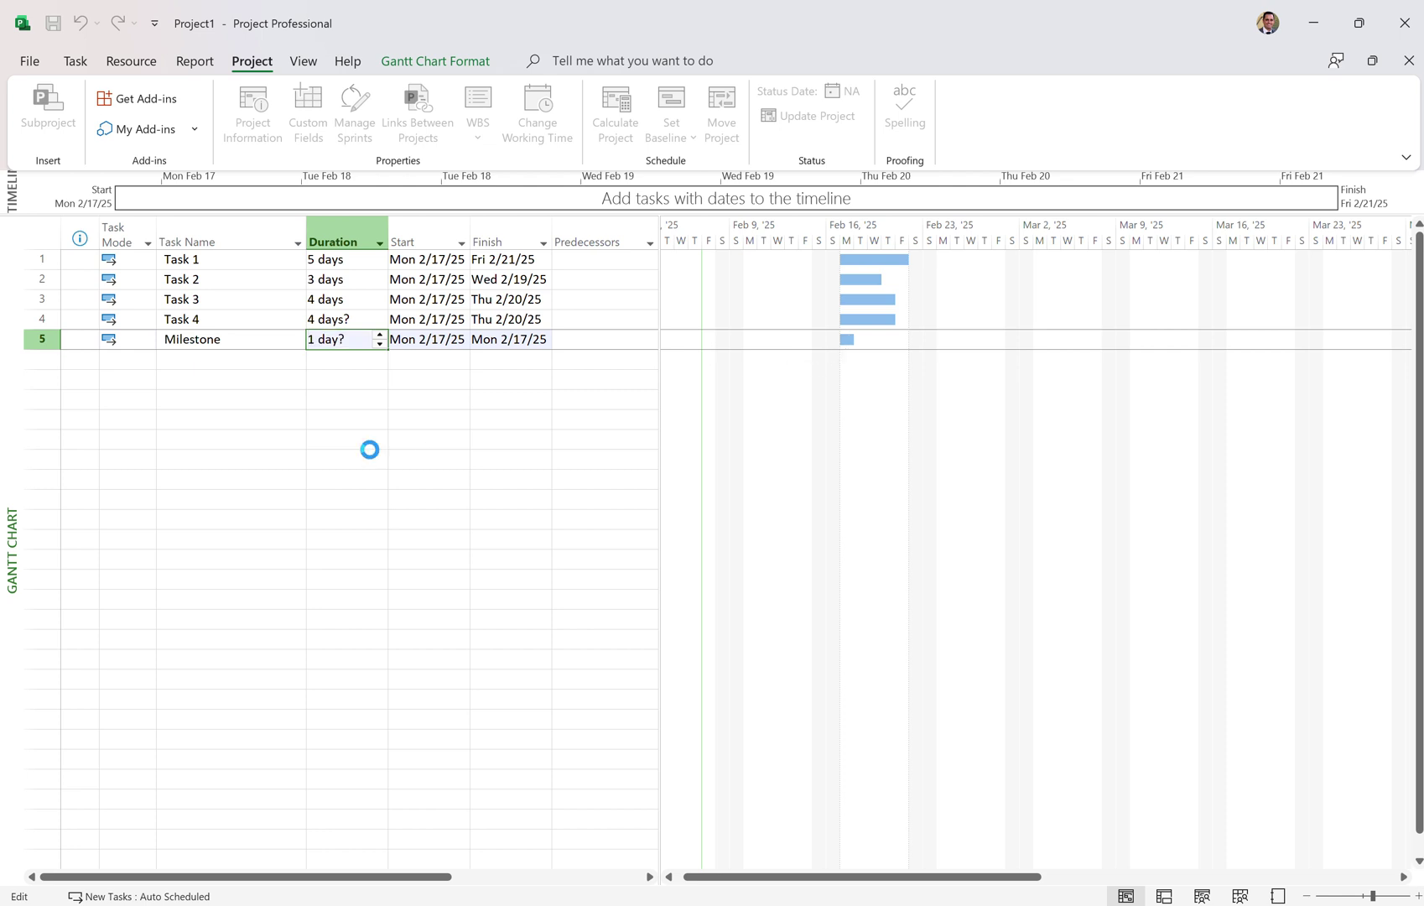
{"action": "left_click", "coordinate": [192, 260]}
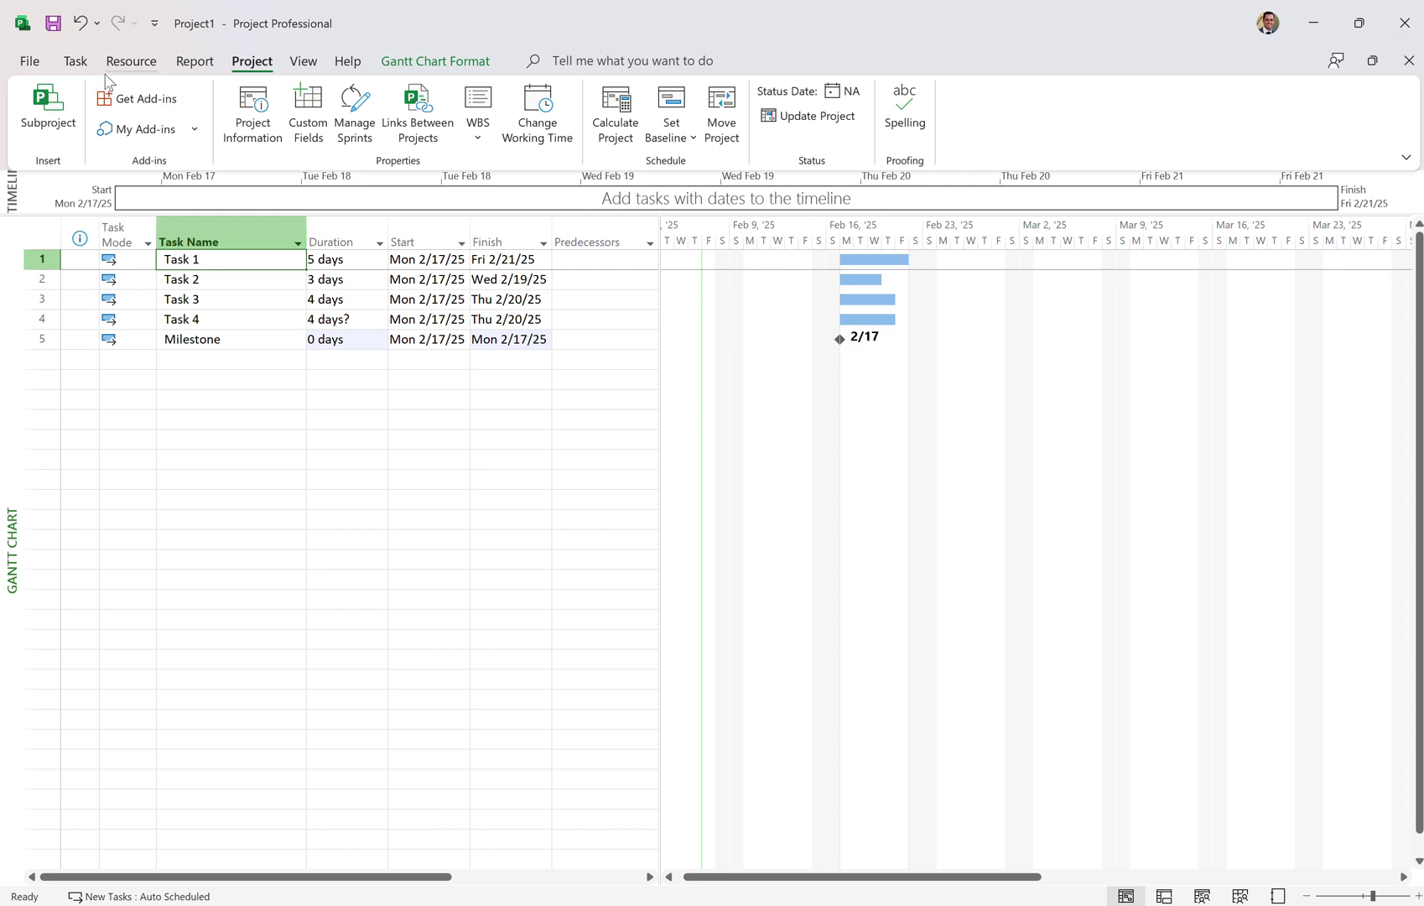
{"action": "left_click", "coordinate": [75, 61]}
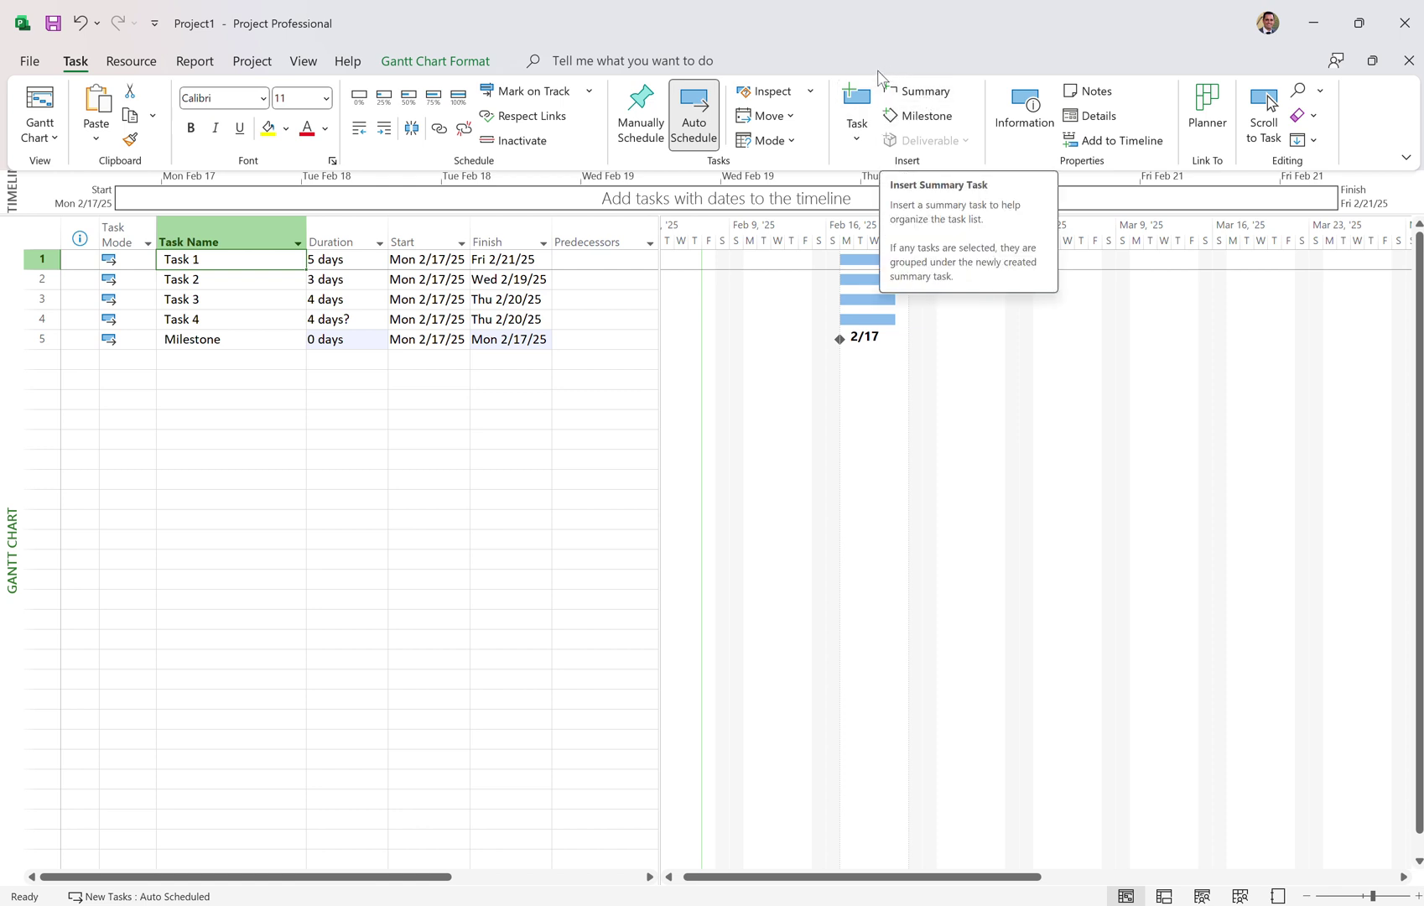
{"action": "left_click", "coordinate": [909, 98]}
{"action": "left_click", "coordinate": [218, 459]}
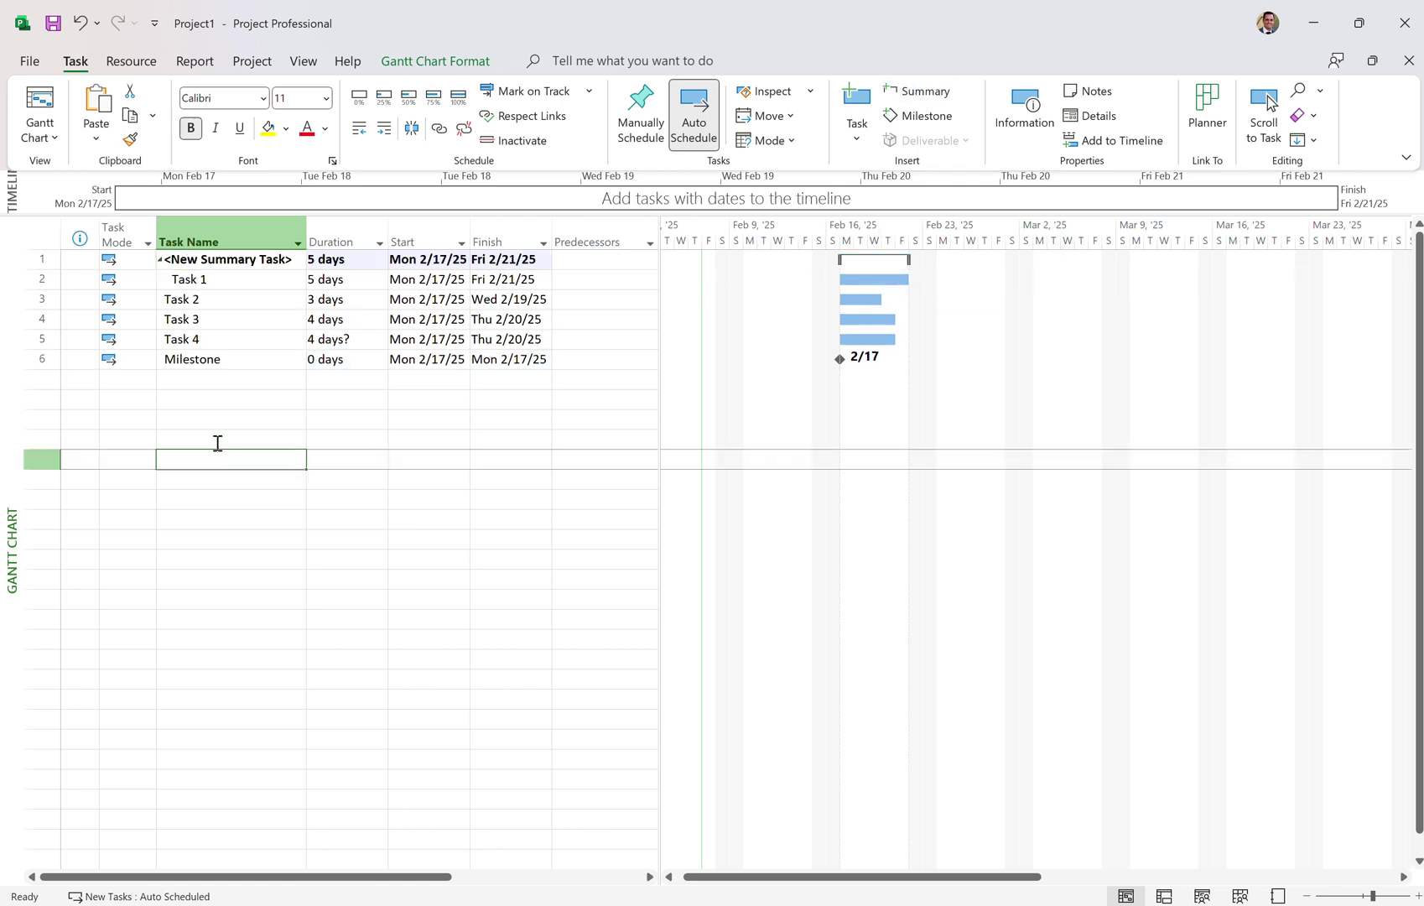
{"action": "left_click", "coordinate": [226, 278]}
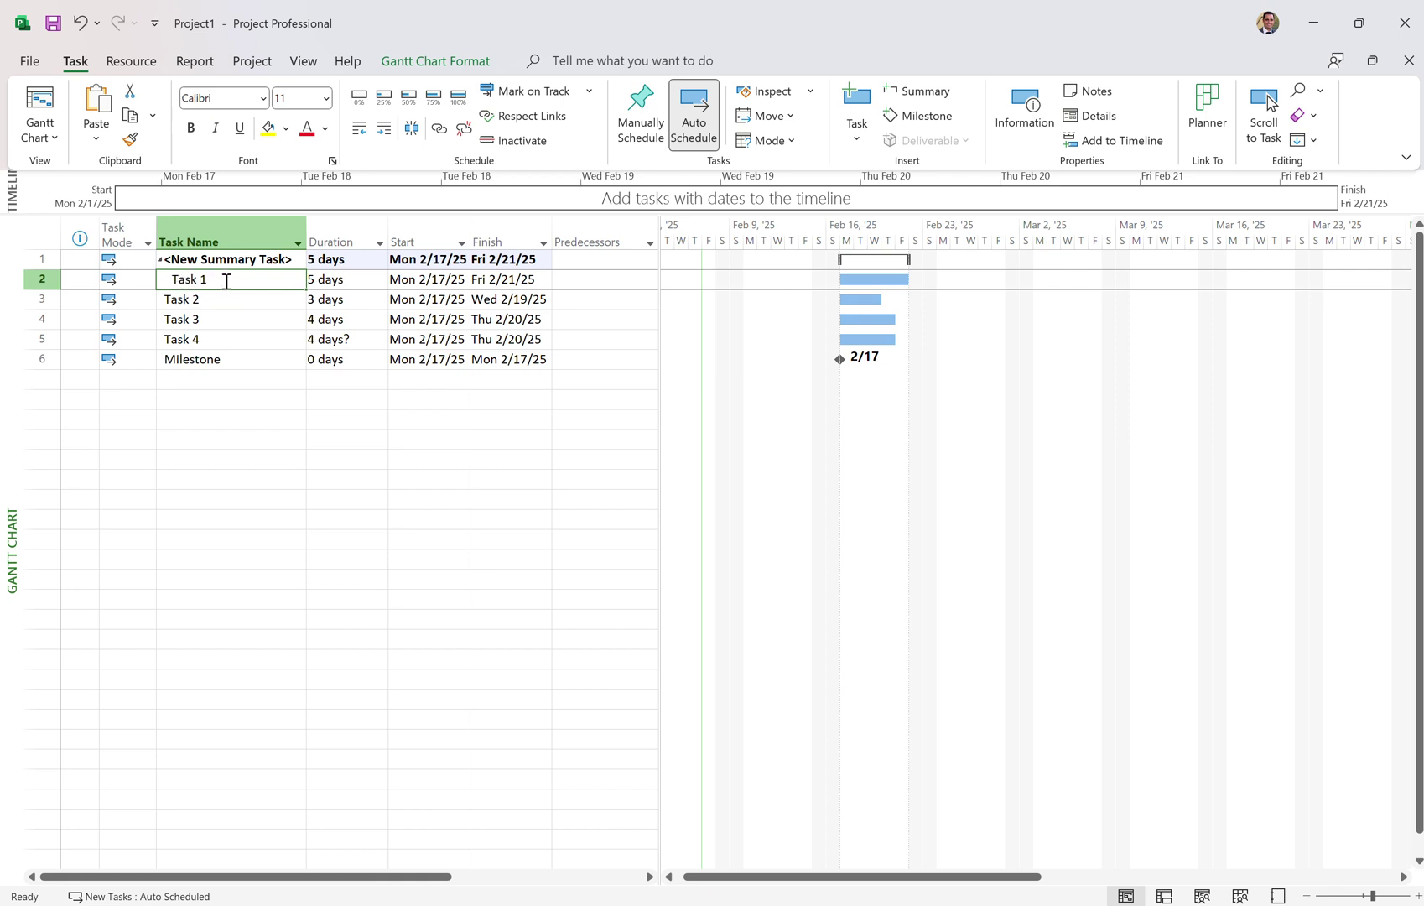
{"action": "double_click", "coordinate": [214, 287]}
{"action": "left_click", "coordinate": [243, 425]}
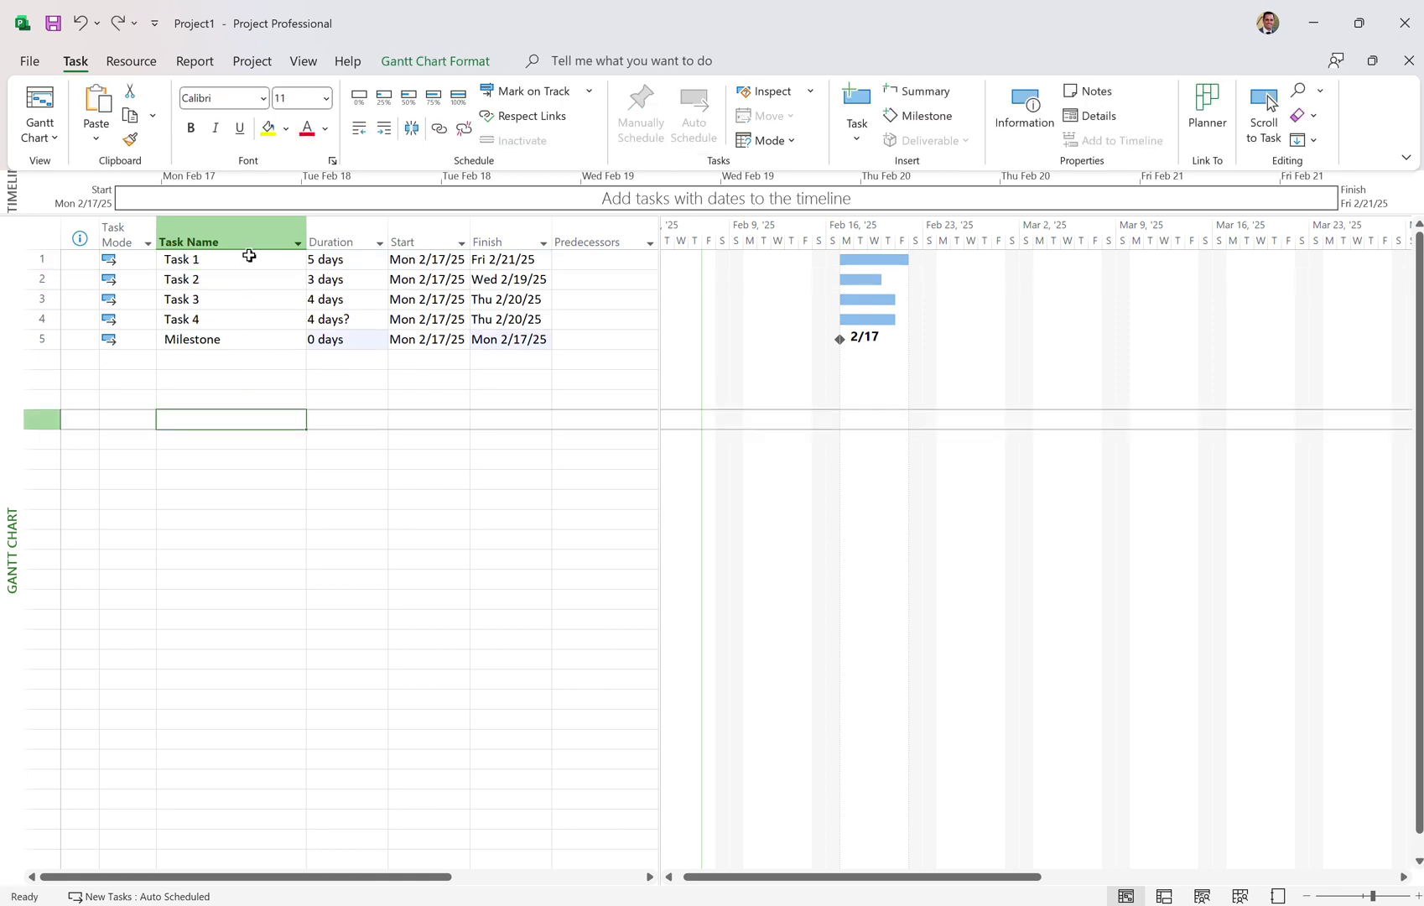
Step: Insert a summary task that groups all rows from Task 1 through Milestone
{"action": "left_click_drag", "start_coordinate": [248, 257], "coordinate": [249, 340]}
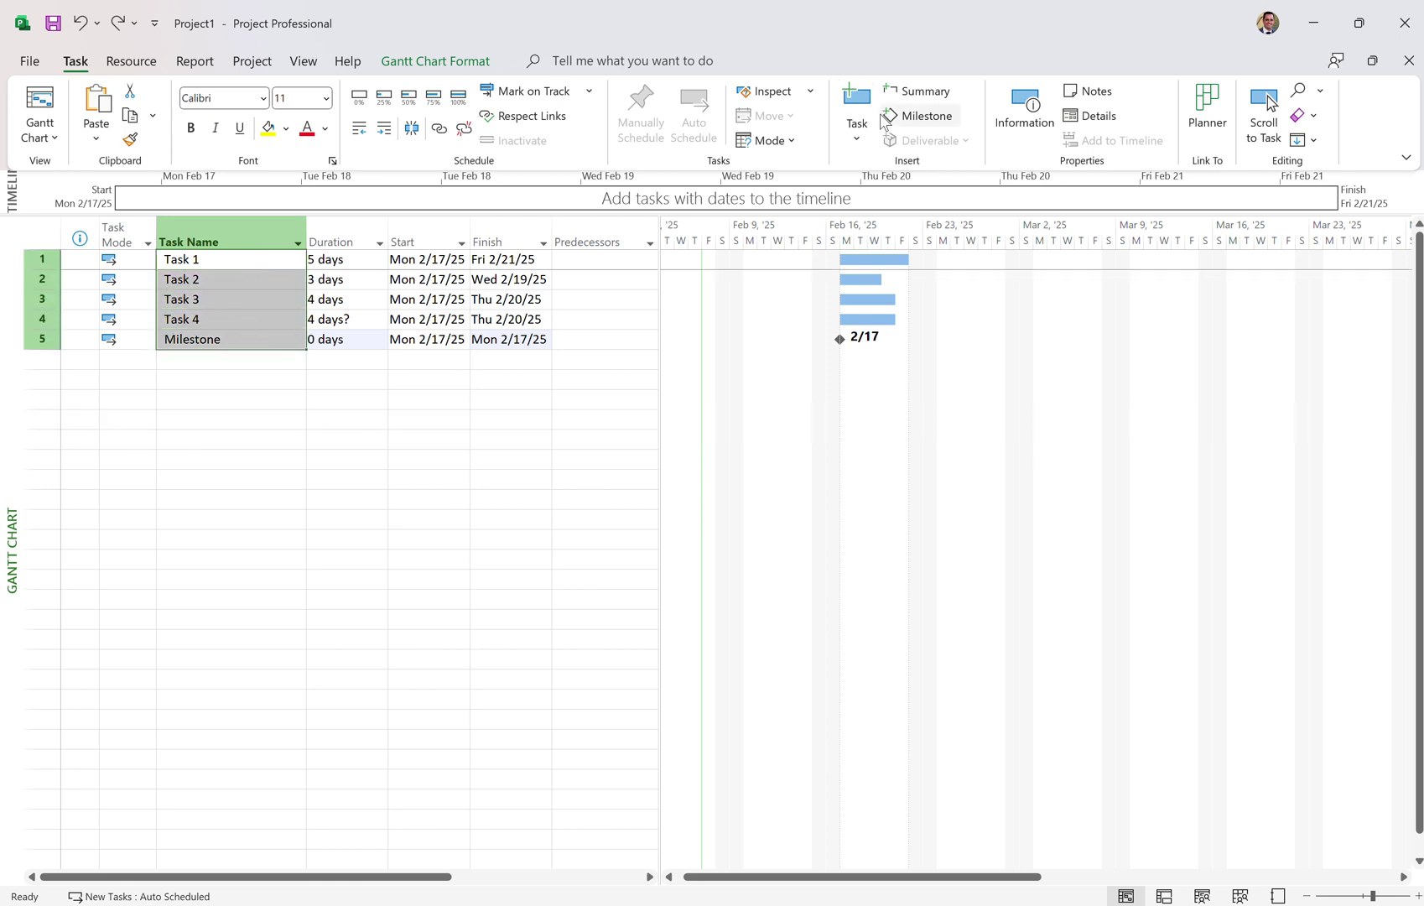
{"action": "left_click", "coordinate": [911, 91]}
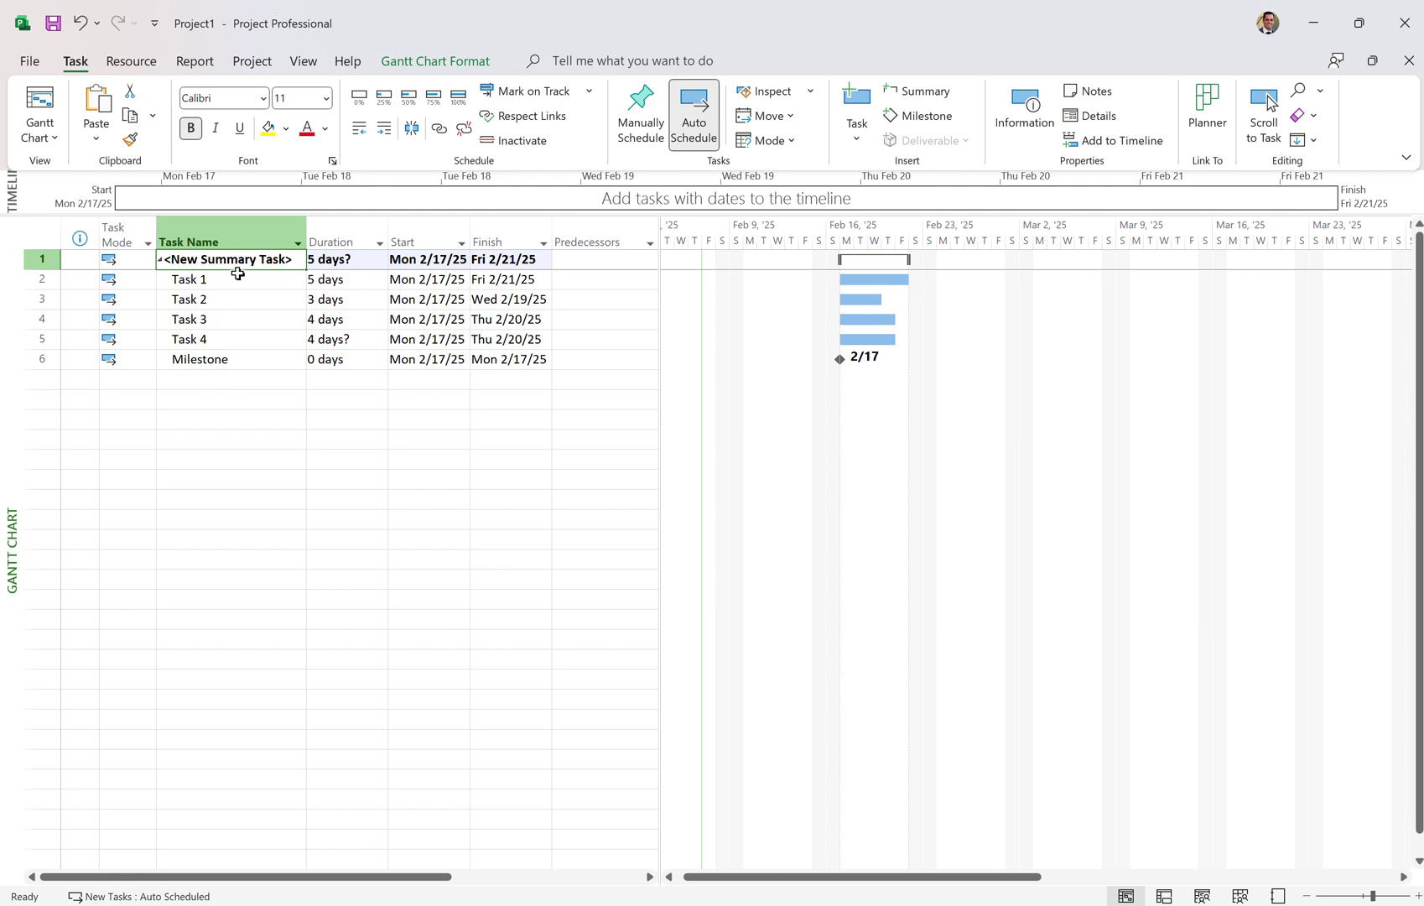
{"action": "left_click", "coordinate": [238, 278]}
{"action": "left_click_drag", "start_coordinate": [238, 354], "coordinate": [258, 285]}
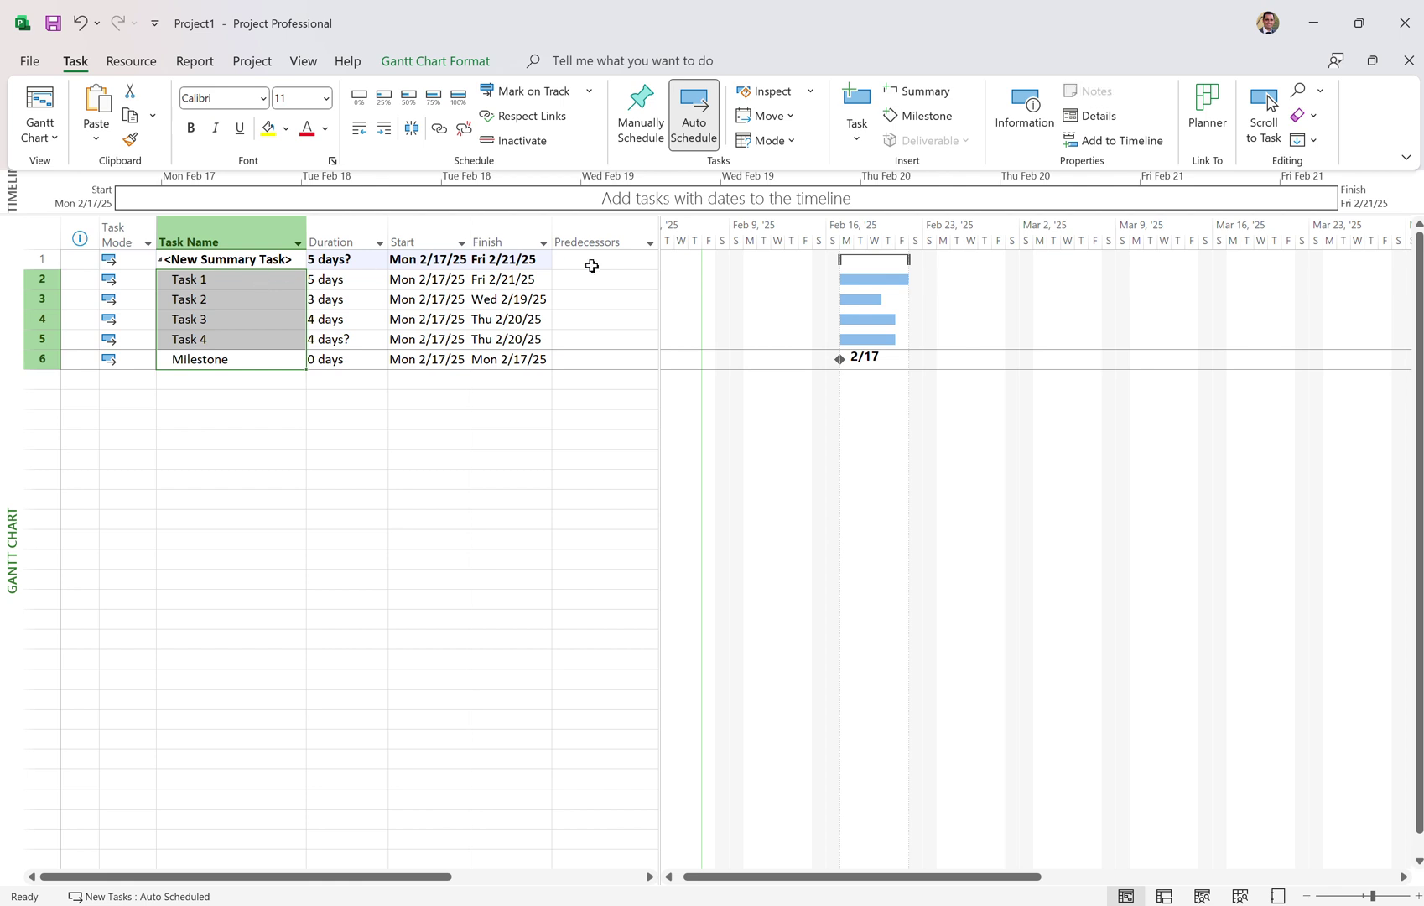
{"action": "left_click", "coordinate": [264, 356]}
{"action": "key", "text": "F2"}
Step: Rename the new summary task as Phase 1
{"action": "left_click", "coordinate": [226, 260]}
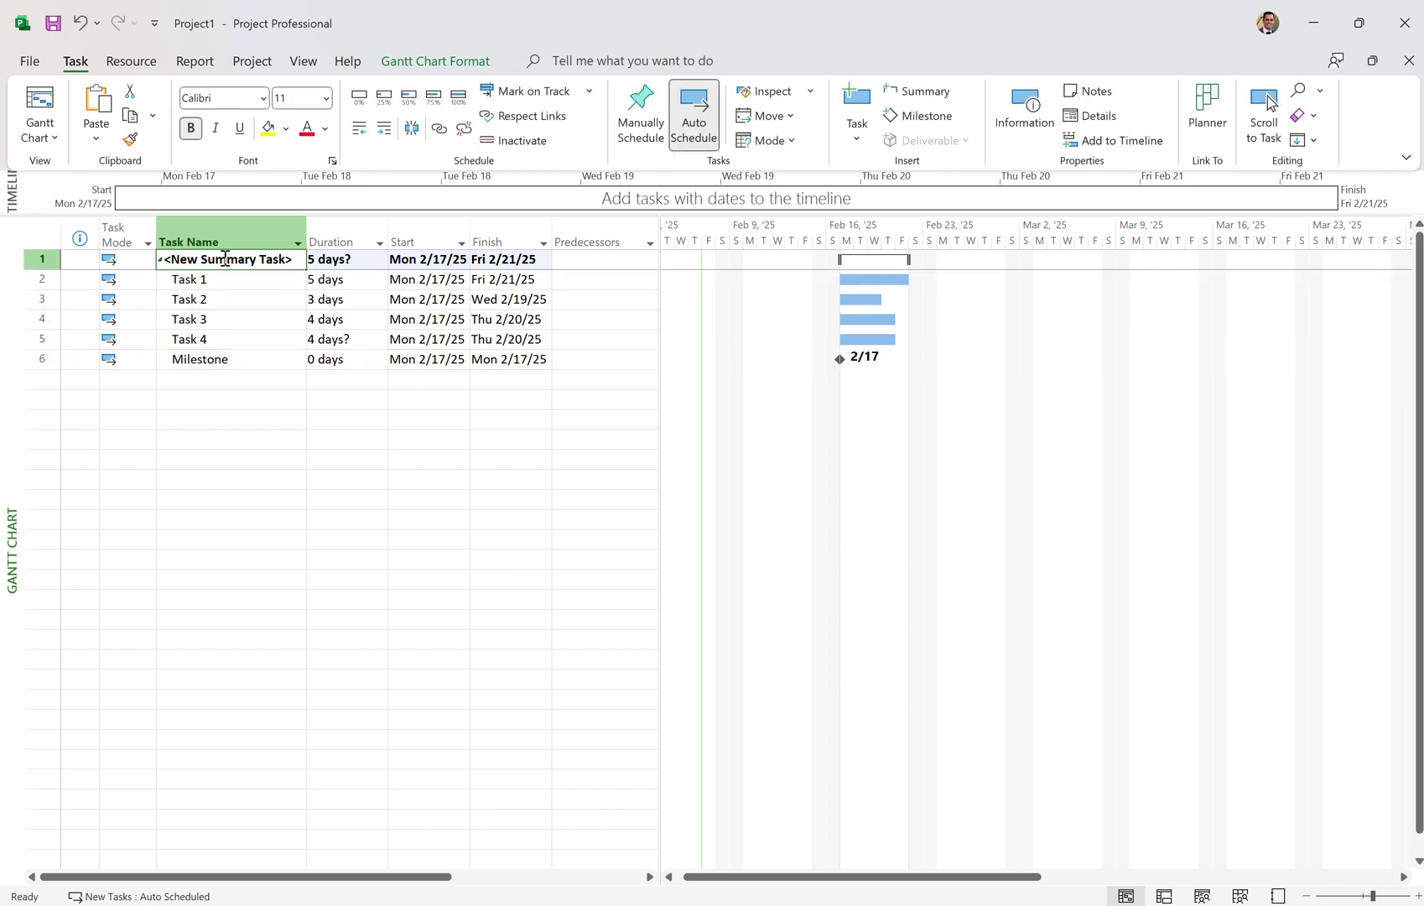
{"action": "key", "text": "Delete"}
{"action": "type", "text": "Pah"}
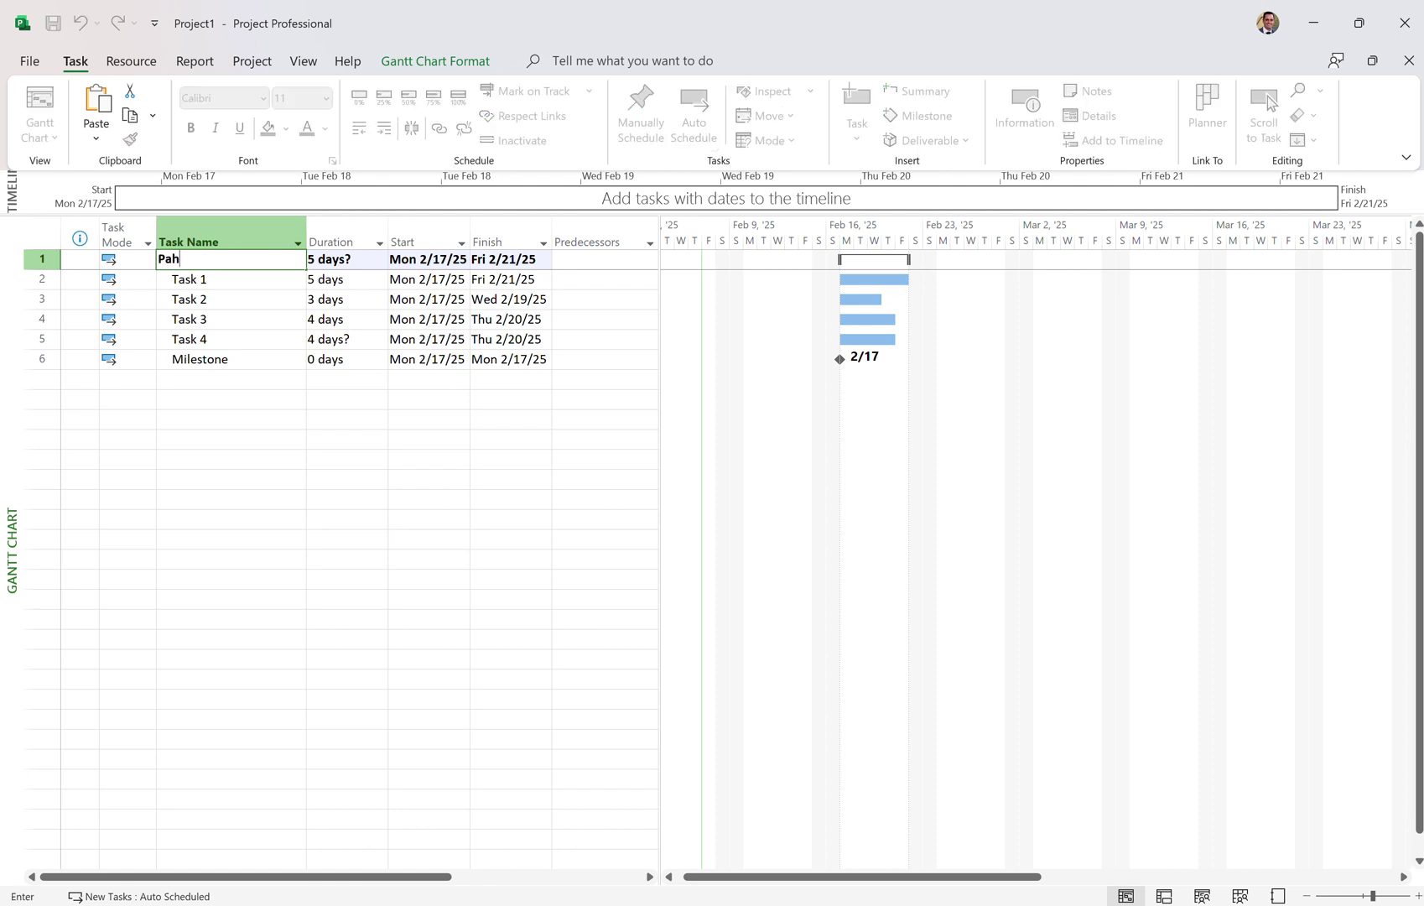
{"action": "type", "text": "hase"}
{"action": "key", "text": "Return"}
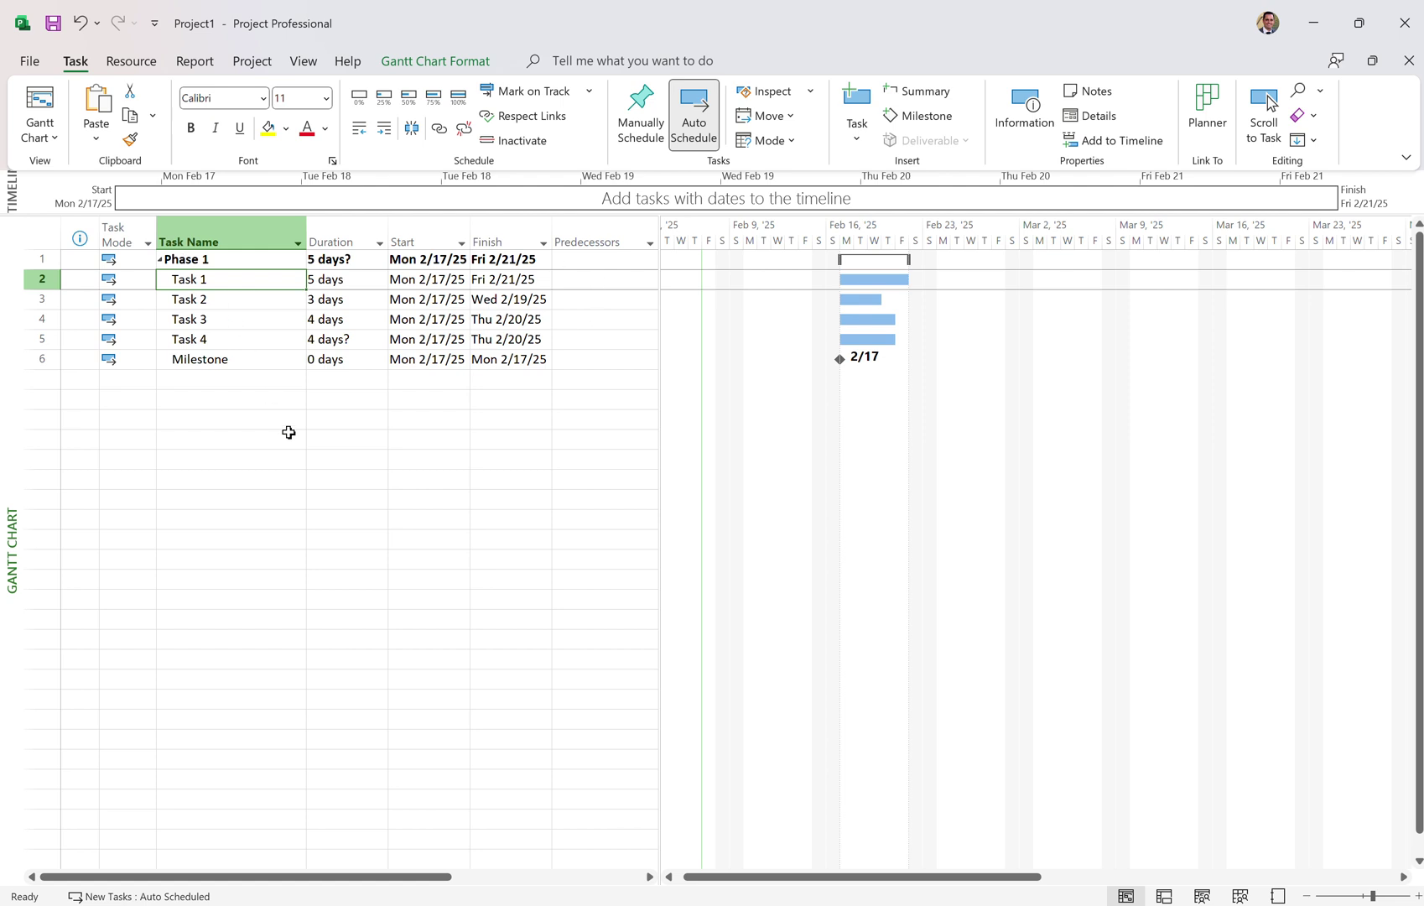
Step: Link Task 1, Task 2, Task 3 and Task 4 in sequence so each starts when the previous one finishes
{"action": "left_click", "coordinate": [231, 392]}
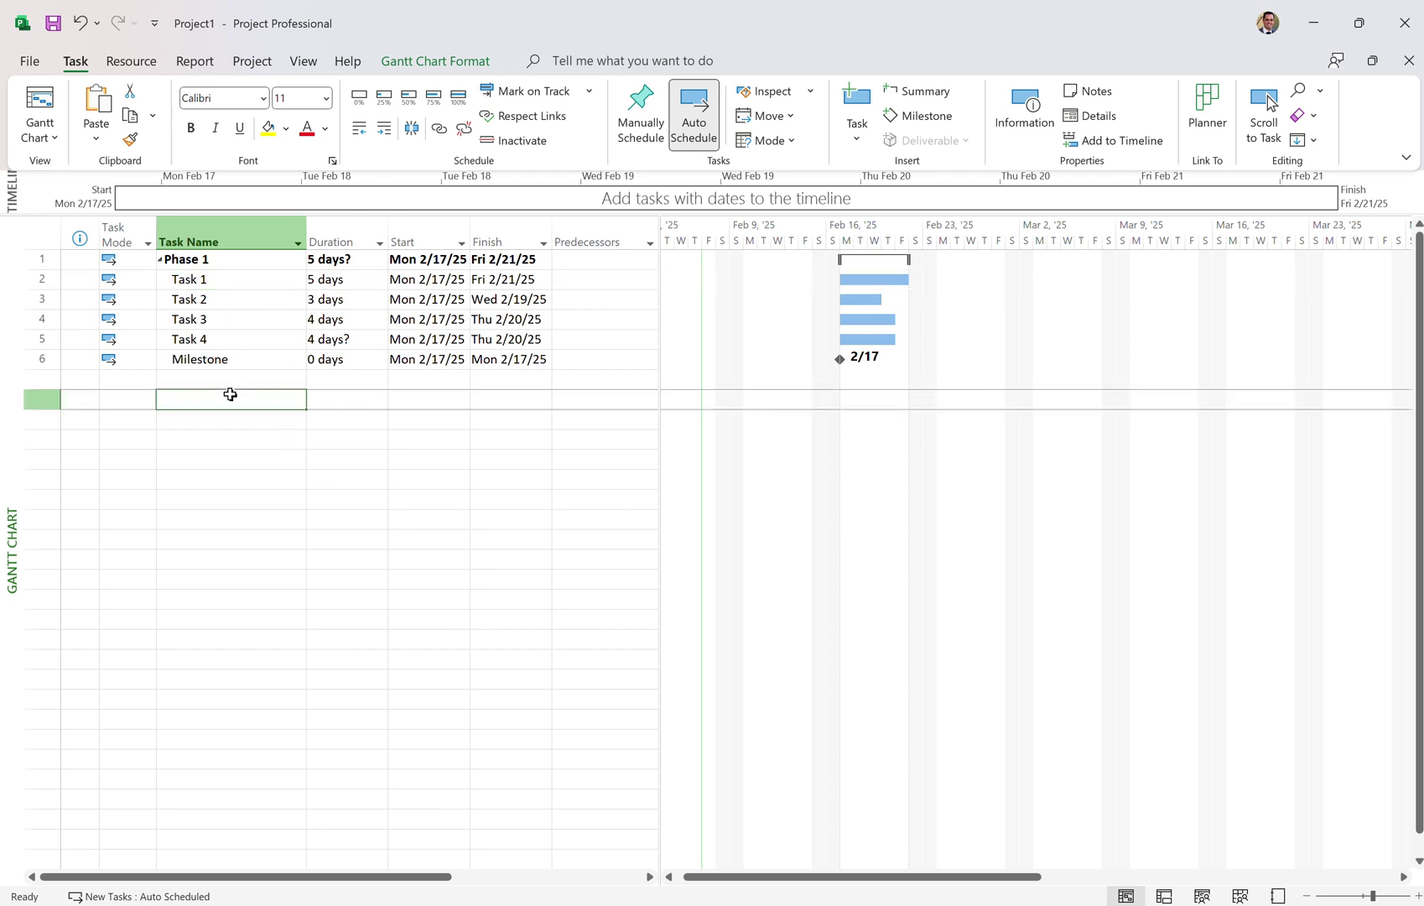
{"action": "left_click", "coordinate": [258, 289]}
{"action": "left_click_drag", "start_coordinate": [257, 288], "coordinate": [263, 342]}
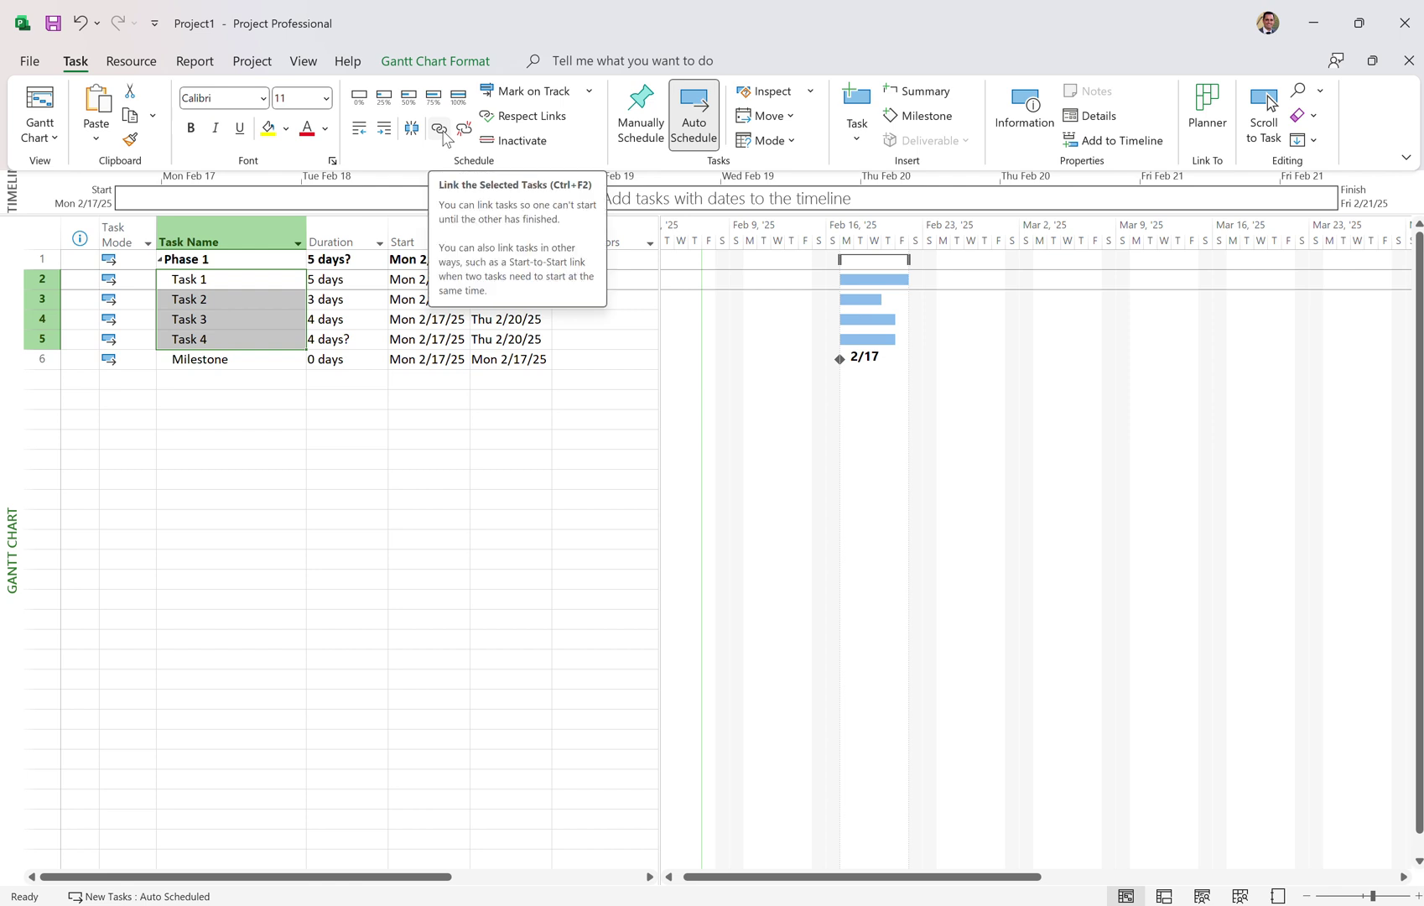
{"action": "left_click", "coordinate": [439, 129]}
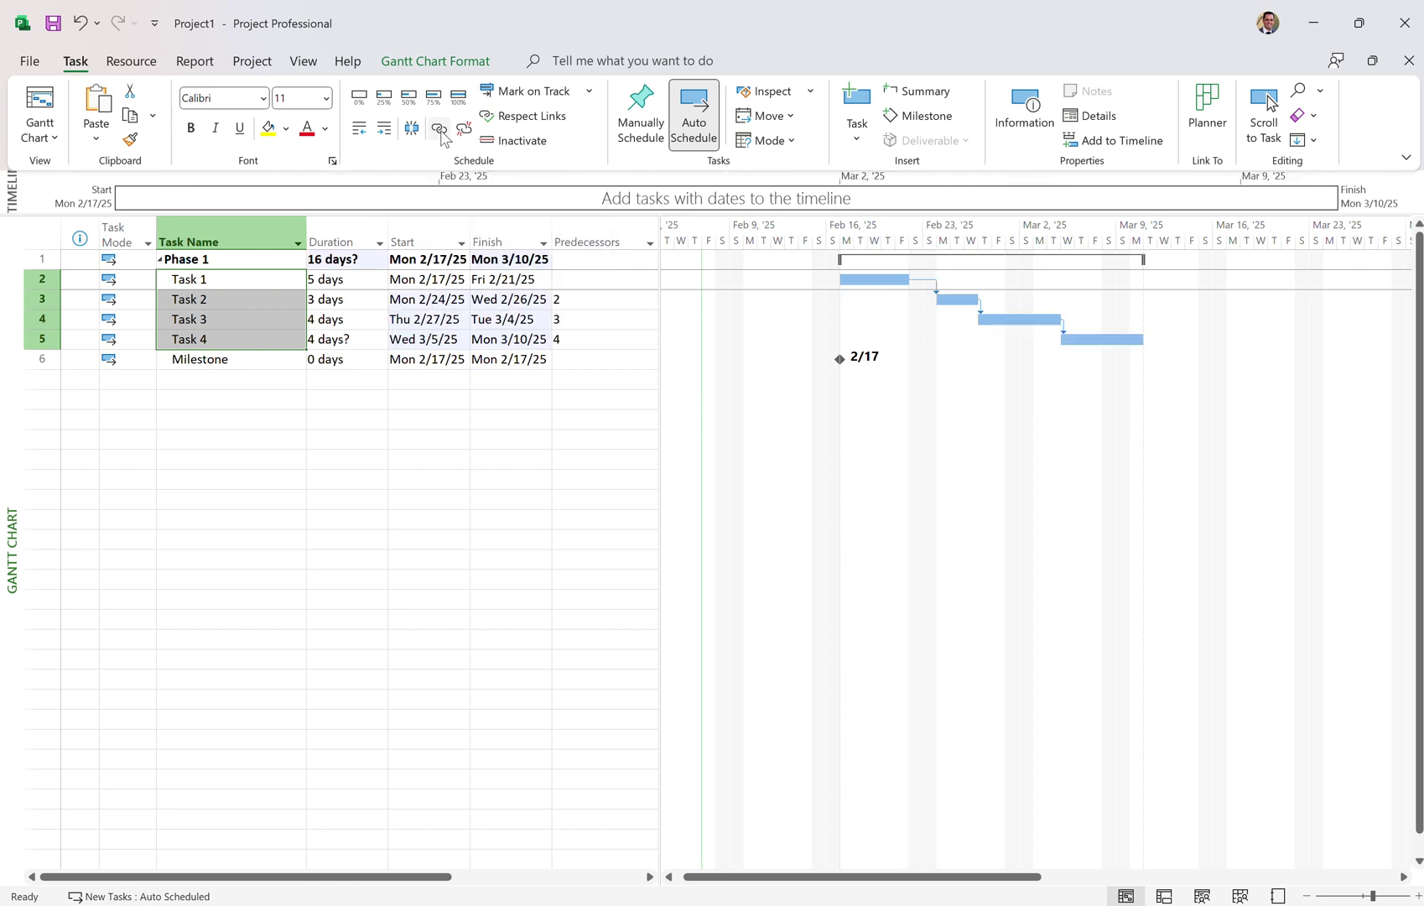
{"action": "left_click", "coordinate": [256, 418]}
{"action": "left_click", "coordinate": [267, 284]}
{"action": "left_click_drag", "start_coordinate": [266, 284], "coordinate": [270, 338]}
{"action": "left_click", "coordinate": [369, 259]}
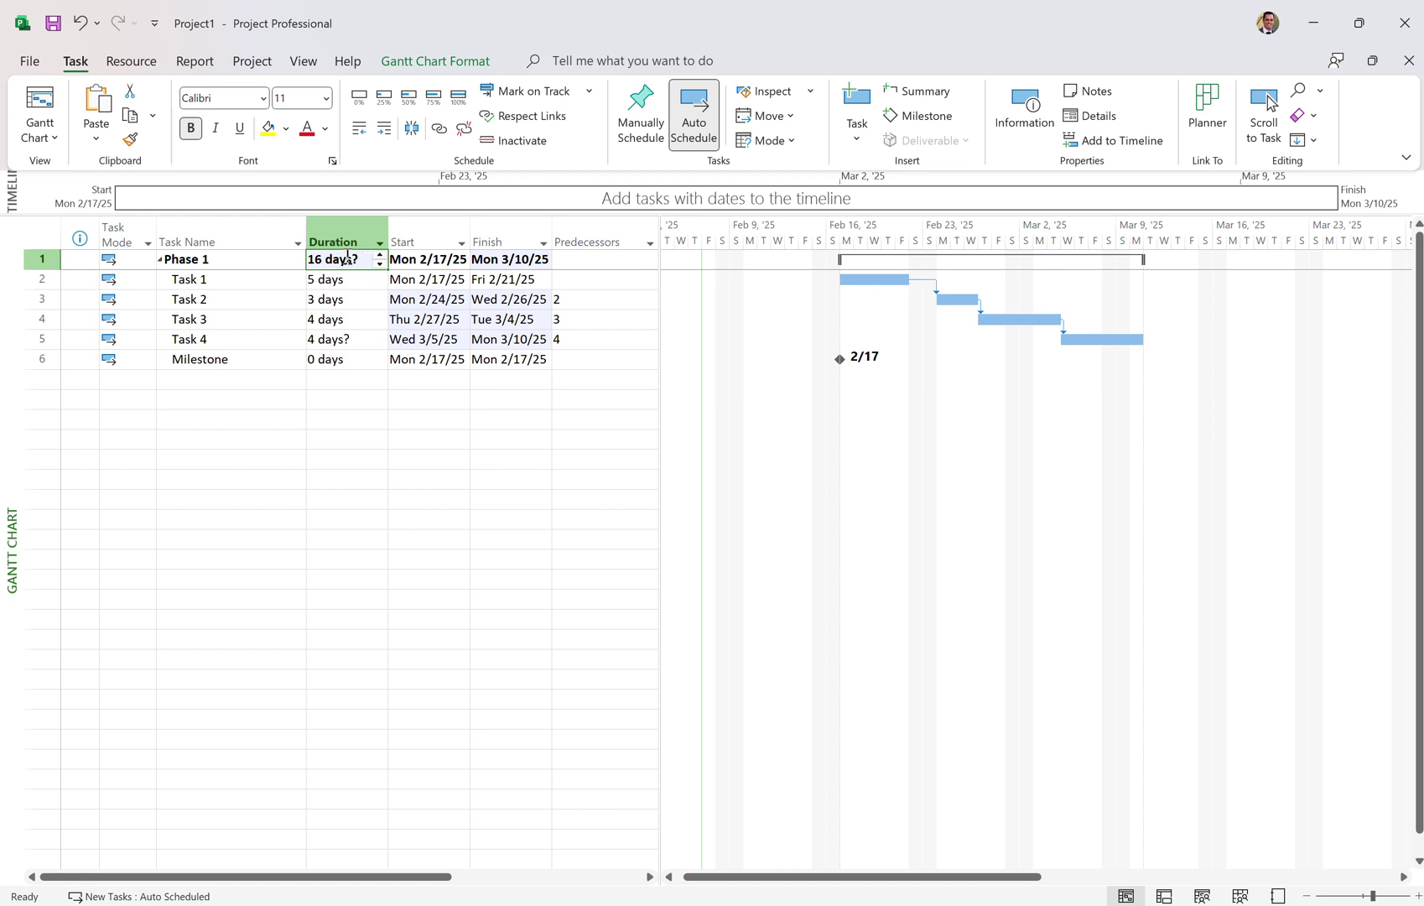
{"action": "left_click", "coordinate": [350, 280]}
{"action": "left_click_drag", "start_coordinate": [350, 280], "coordinate": [360, 339]}
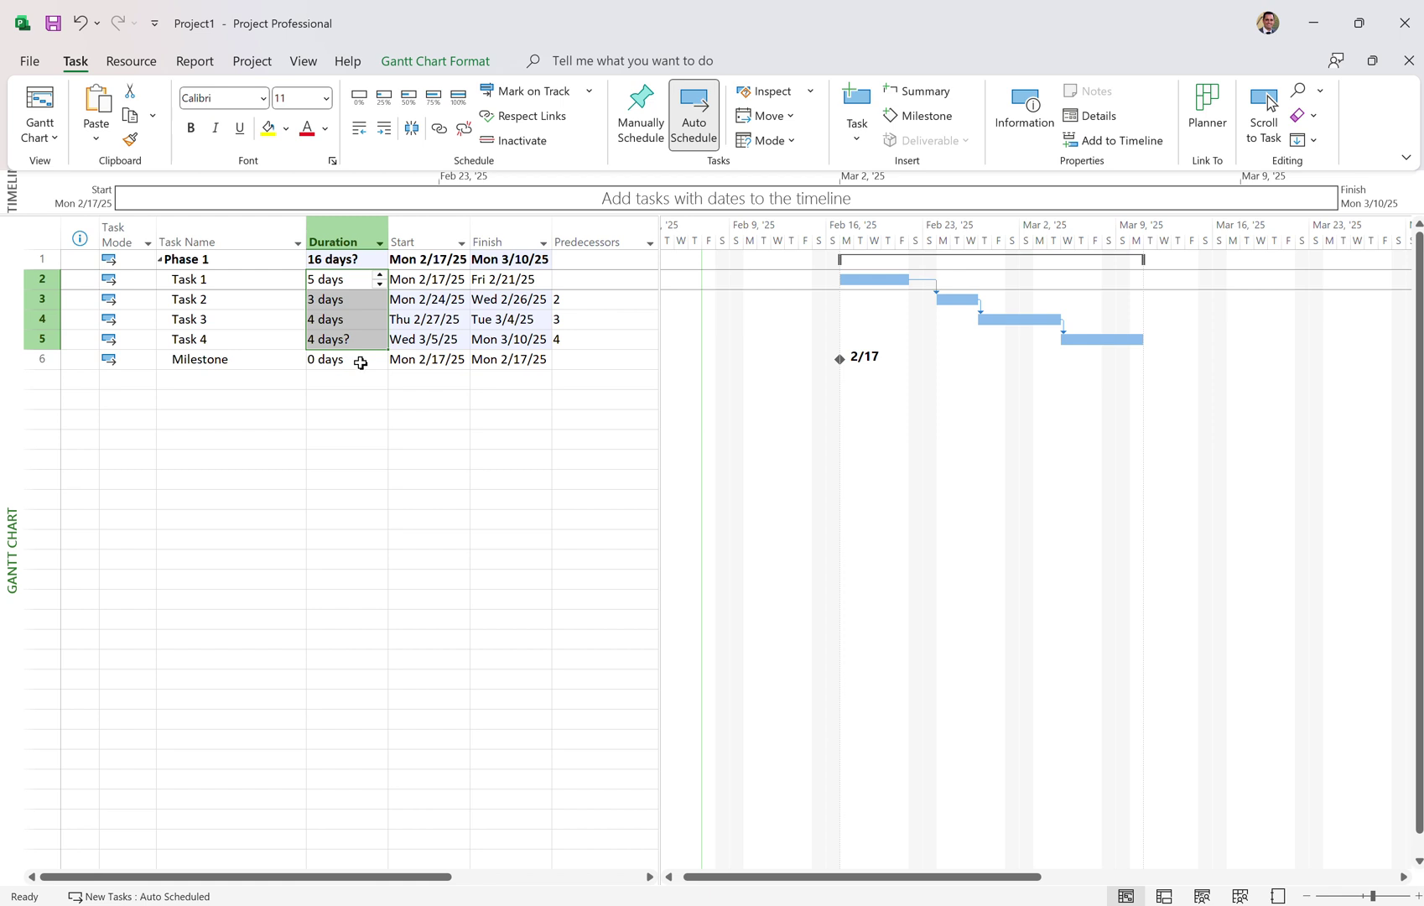
Step: Link Task 4 to Milestone so the milestone follows the end of Task 4
{"action": "left_click", "coordinate": [251, 347]}
{"action": "left_click_drag", "start_coordinate": [251, 347], "coordinate": [251, 360]}
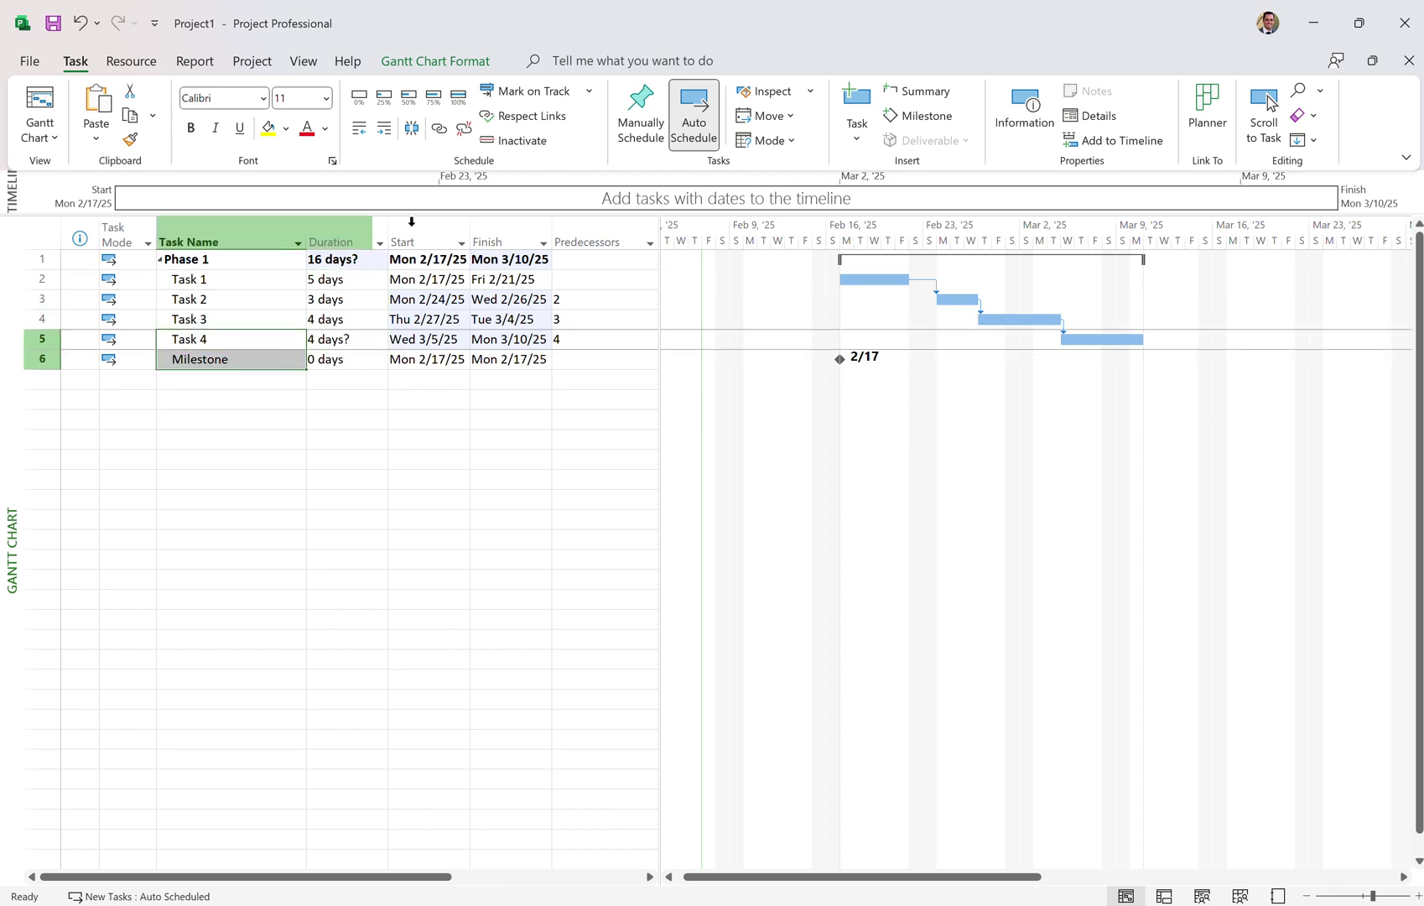
{"action": "left_click", "coordinate": [440, 130]}
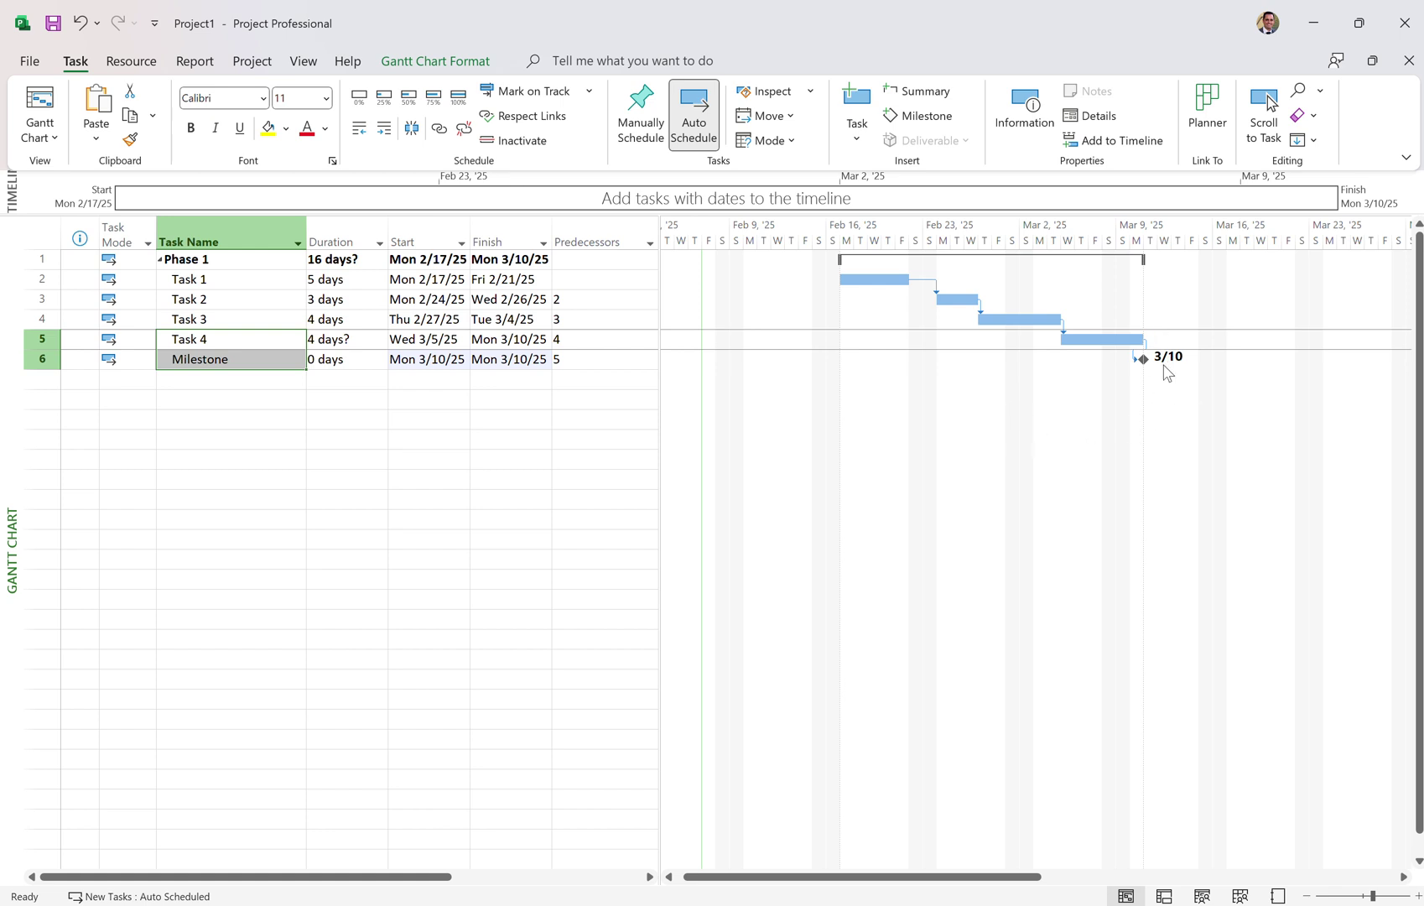
{"action": "left_click", "coordinate": [271, 479]}
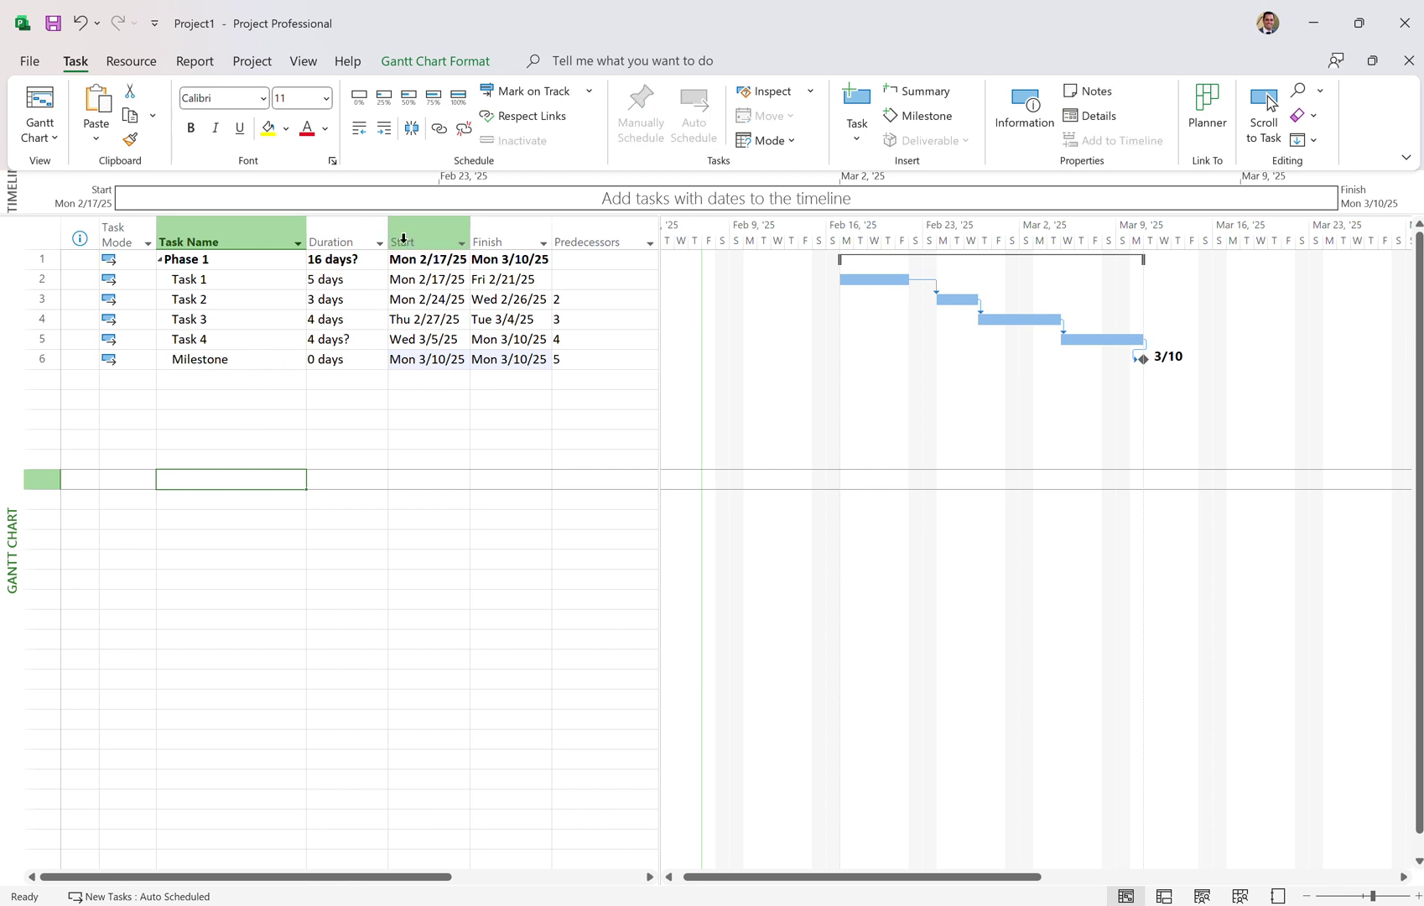
Step: Set the duration of Task 4 to 5 days and of Task 2 to 1 day
{"action": "left_click", "coordinate": [355, 339]}
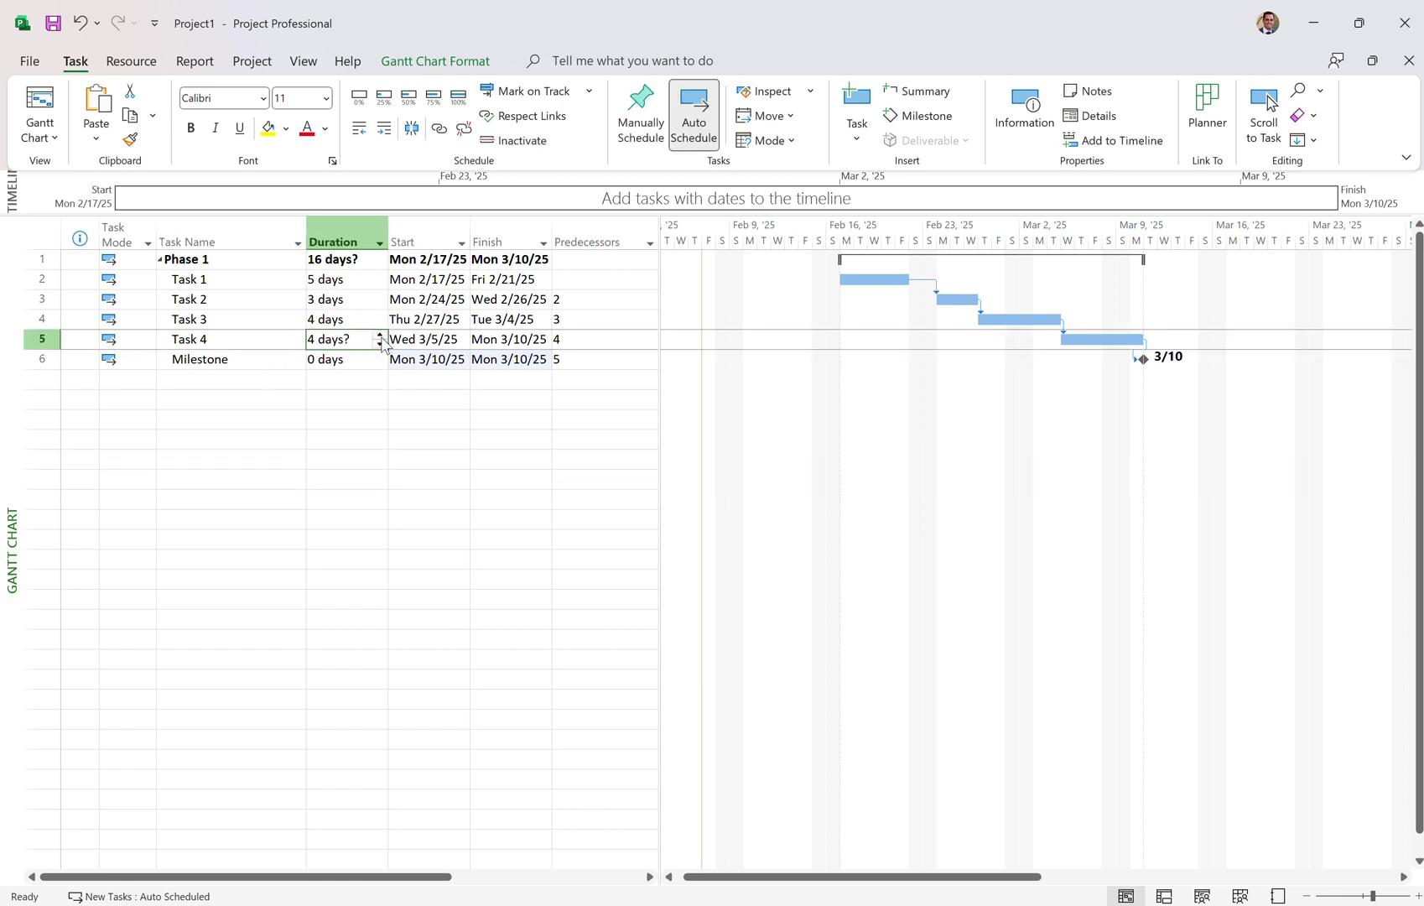
{"action": "left_click", "coordinate": [379, 334]}
{"action": "left_click", "coordinate": [214, 397]}
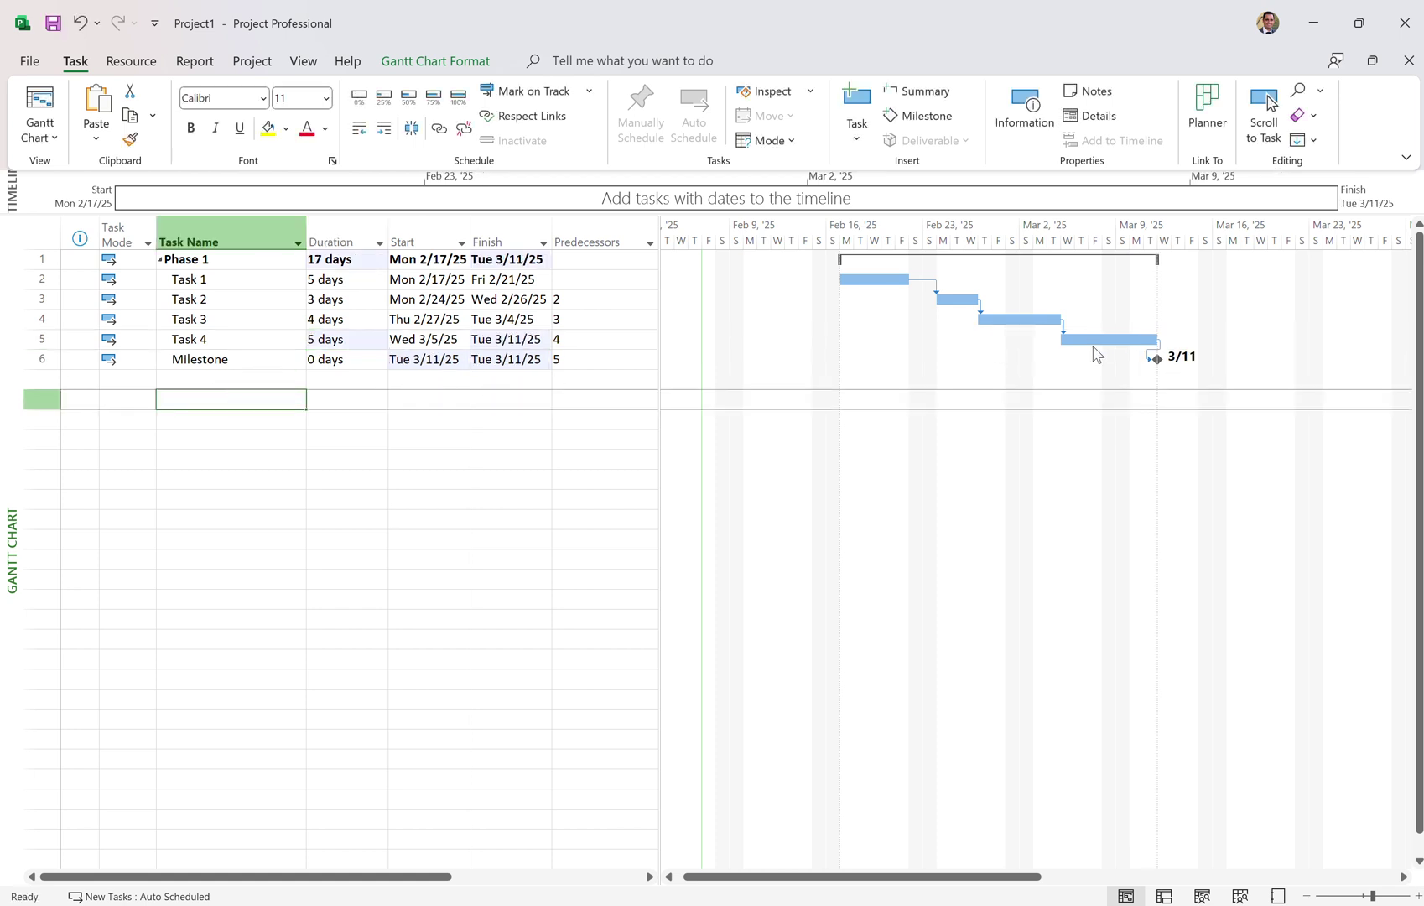
{"action": "left_click", "coordinate": [340, 299]}
{"action": "type", "text": "1"}
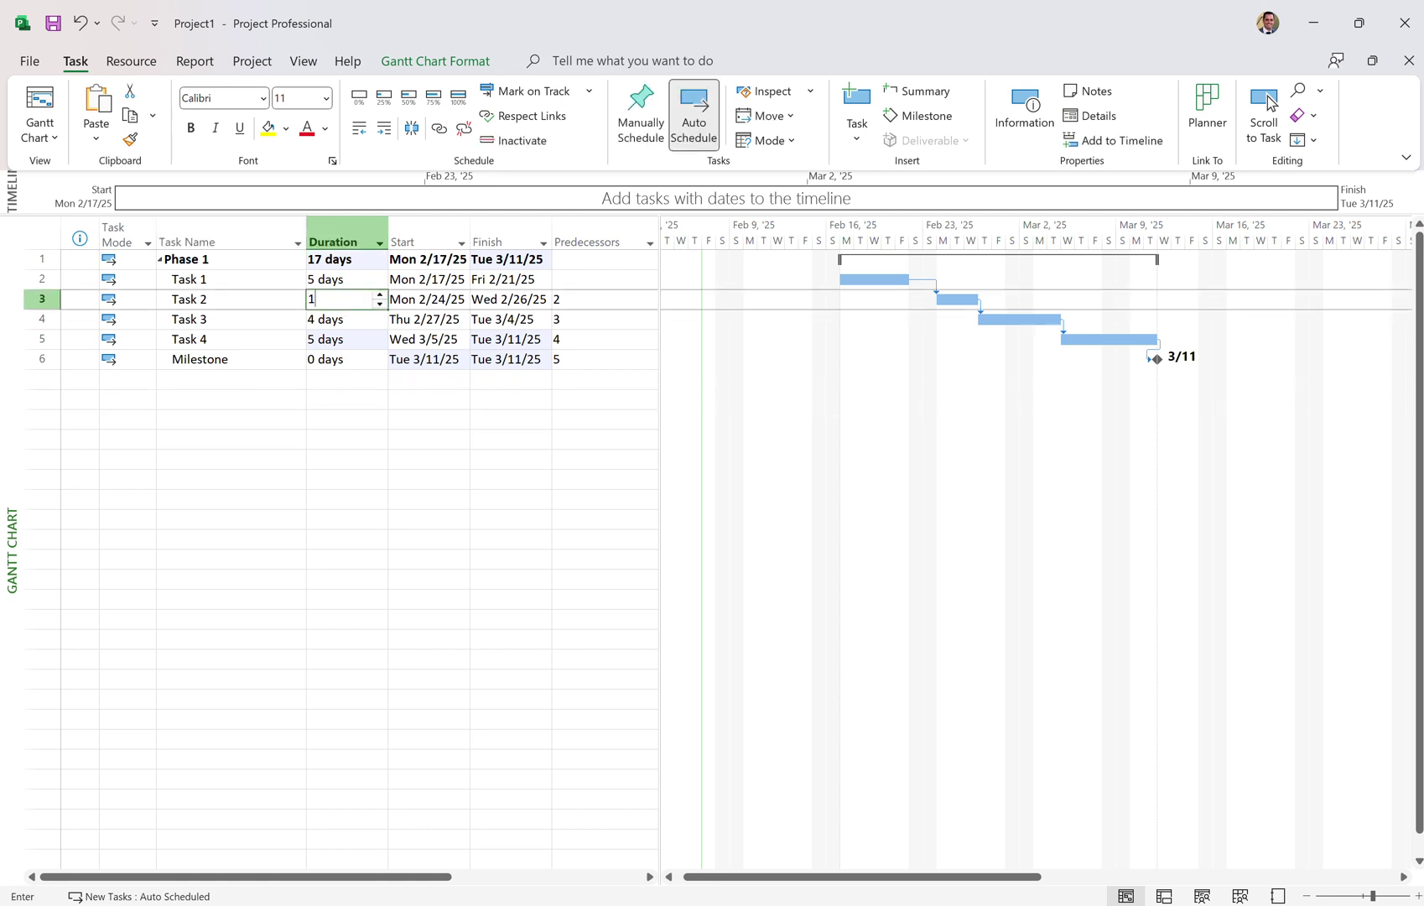
{"action": "key", "text": "Return"}
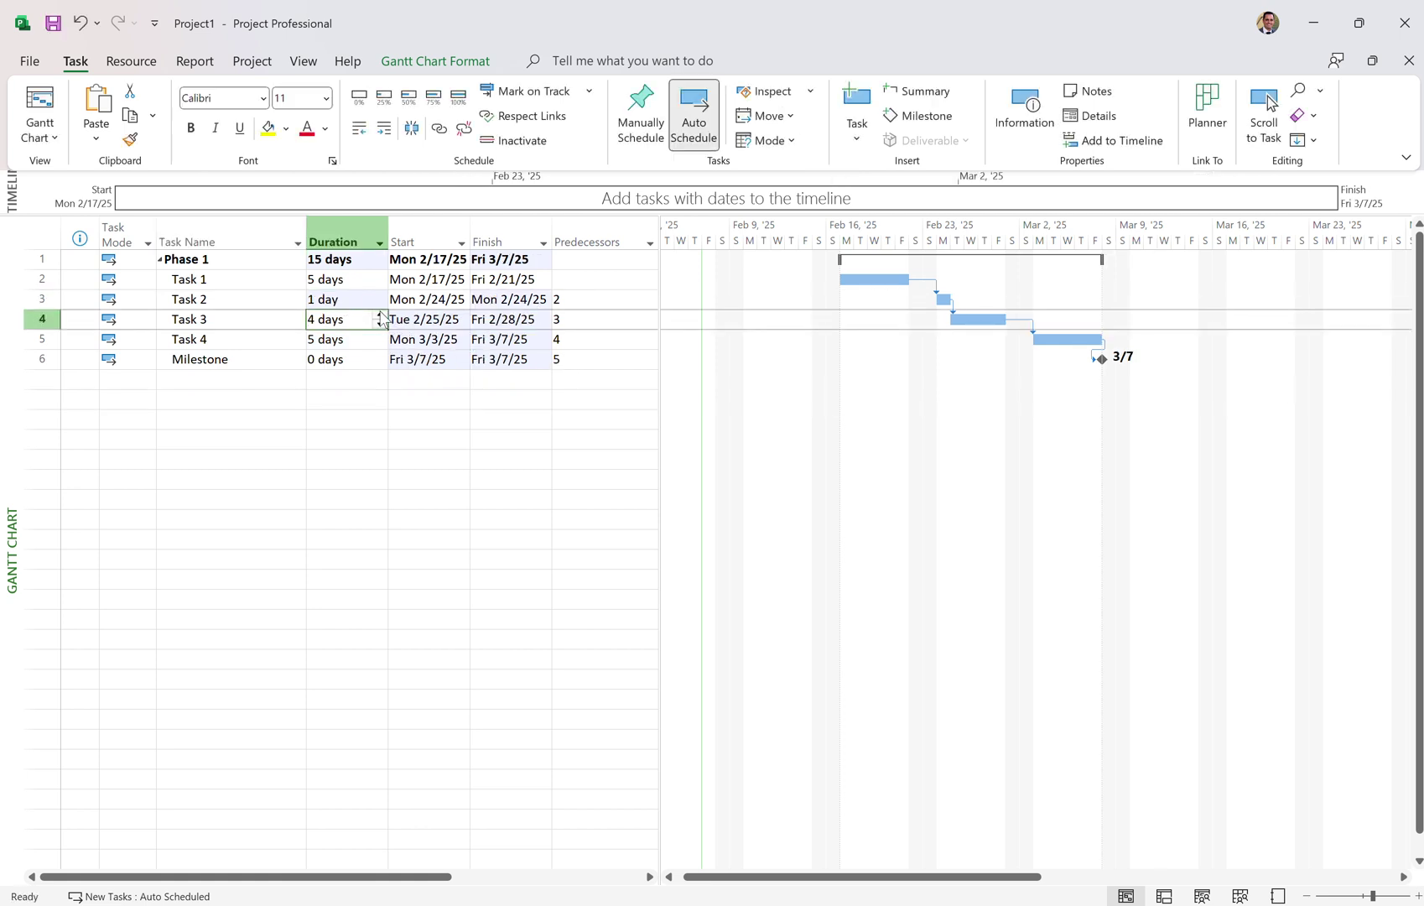
Step: Insert a task named "Task 1 a" between Task 1 and Task 2 and set its duration to 5 days
{"action": "left_click", "coordinate": [253, 301]}
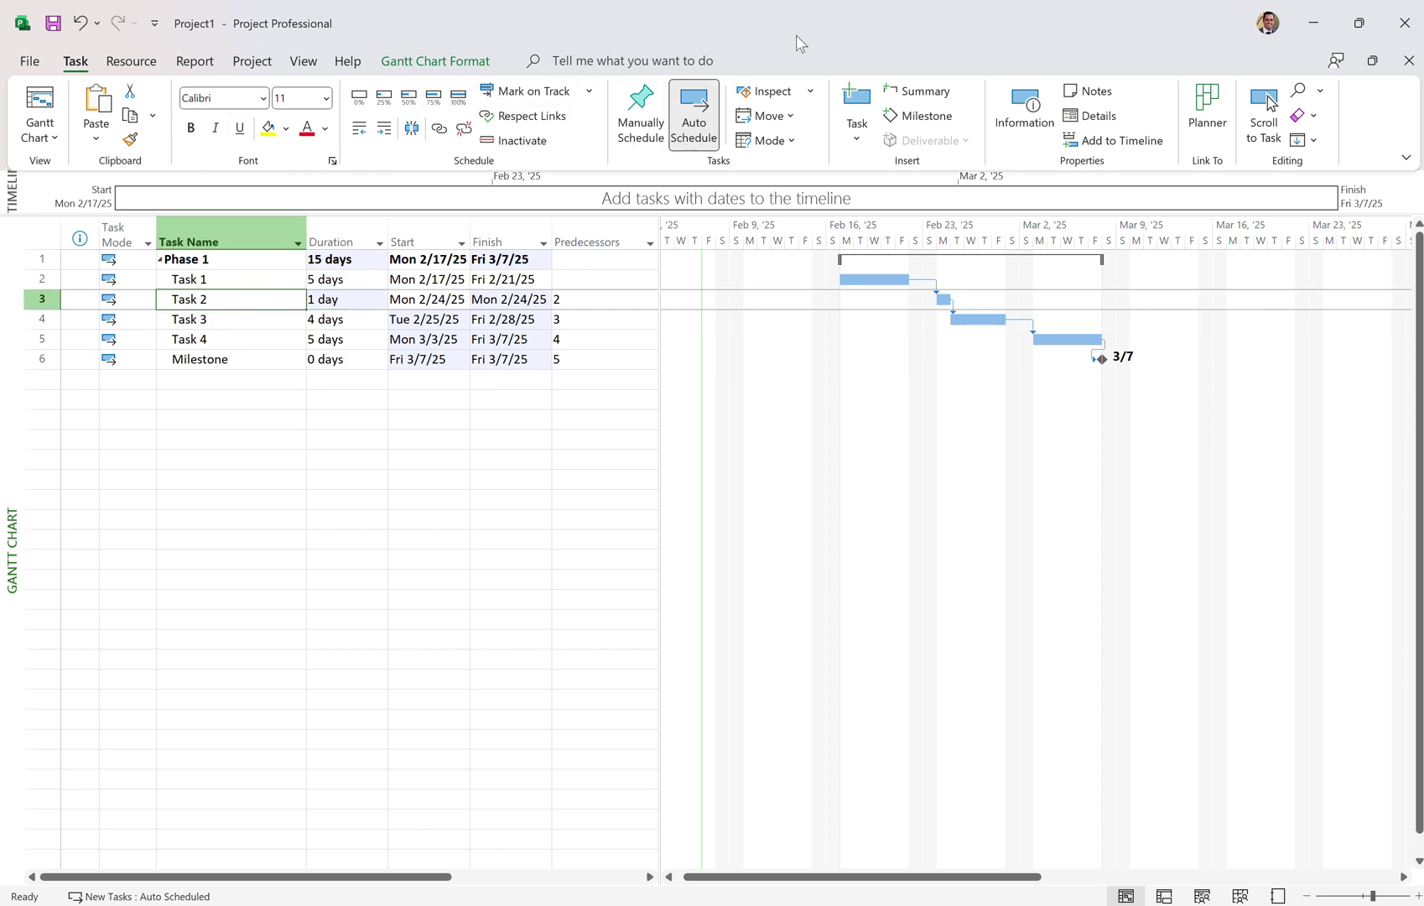
{"action": "left_click", "coordinate": [856, 106]}
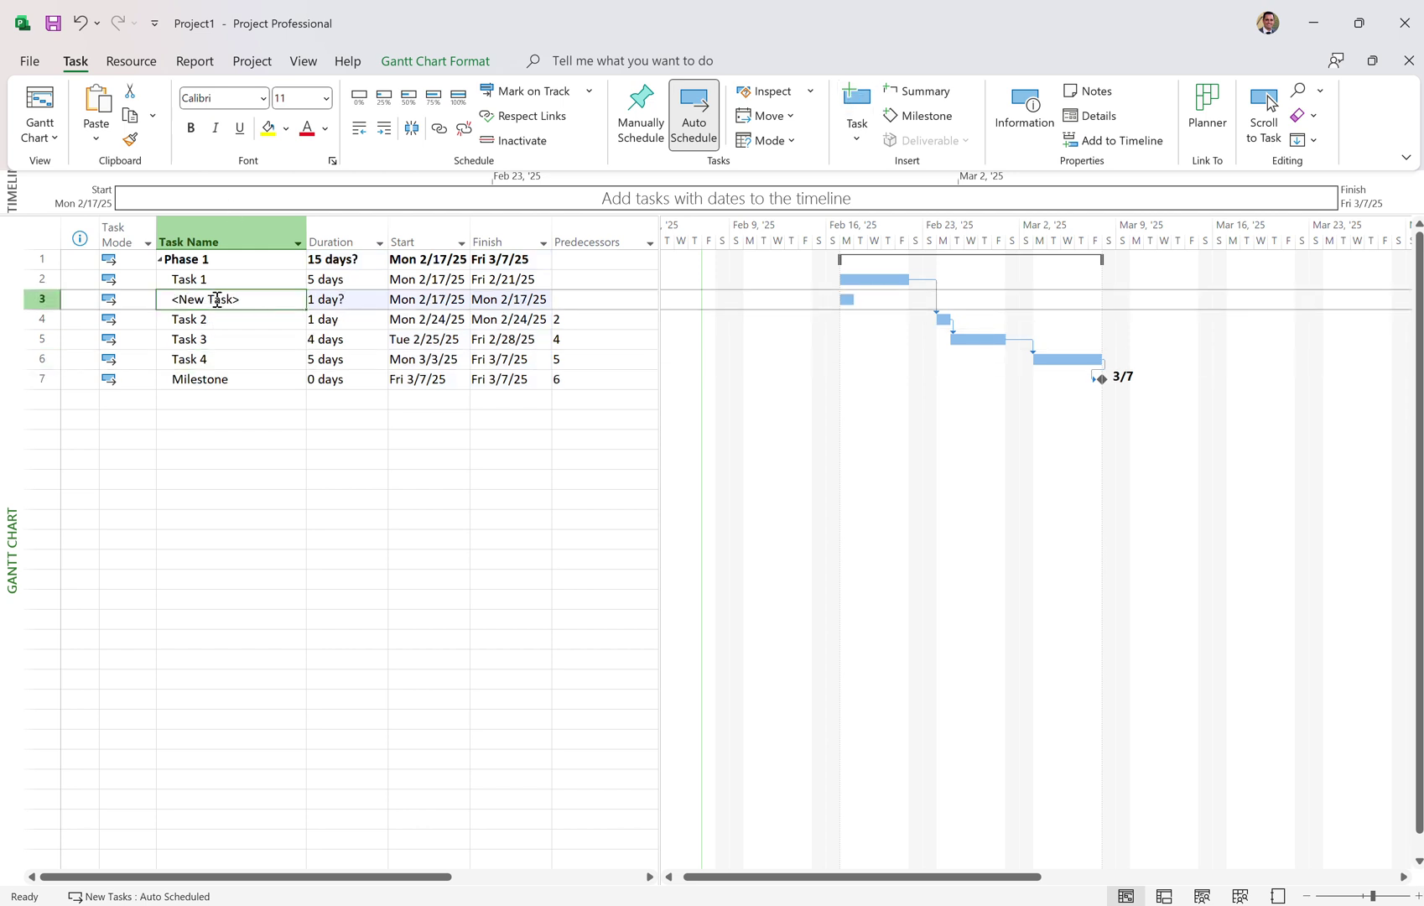
{"action": "type", "text": "Task 1 a"}
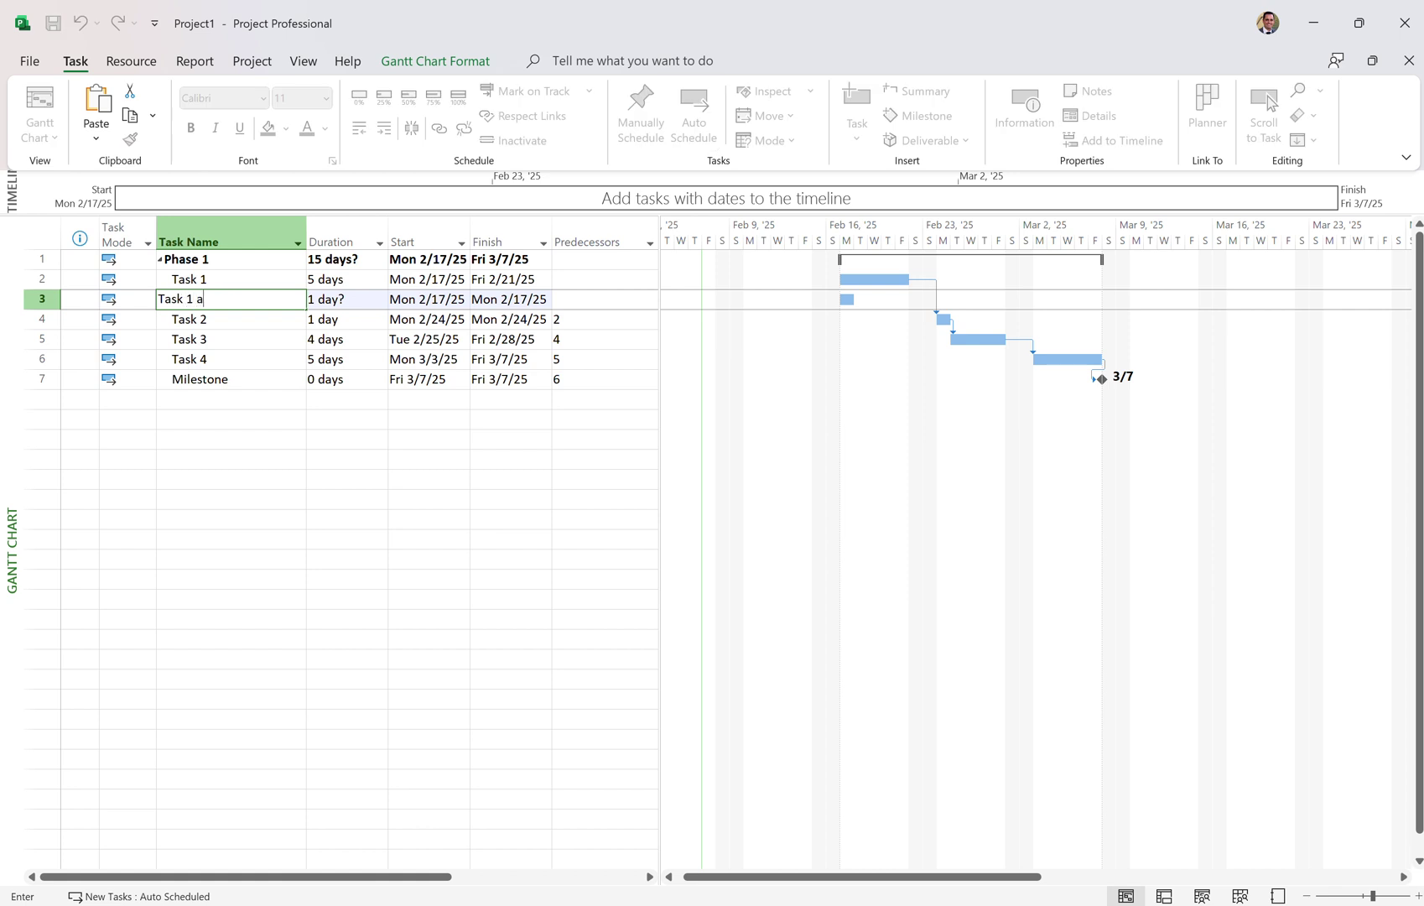
{"action": "key", "text": "Return"}
{"action": "left_click", "coordinate": [351, 302]}
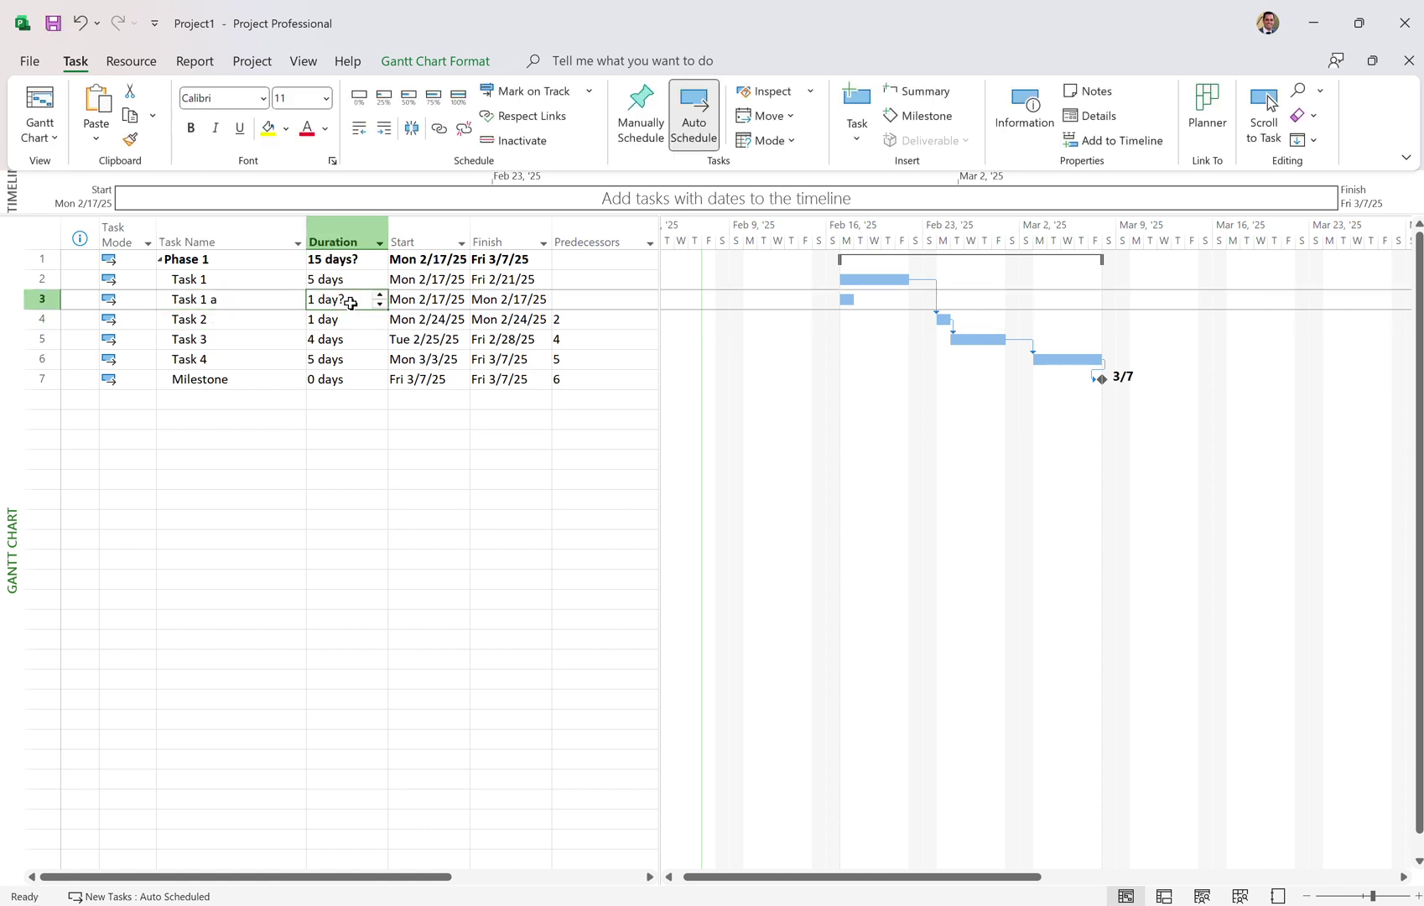
{"action": "type", "text": "5"}
{"action": "key", "text": "Return"}
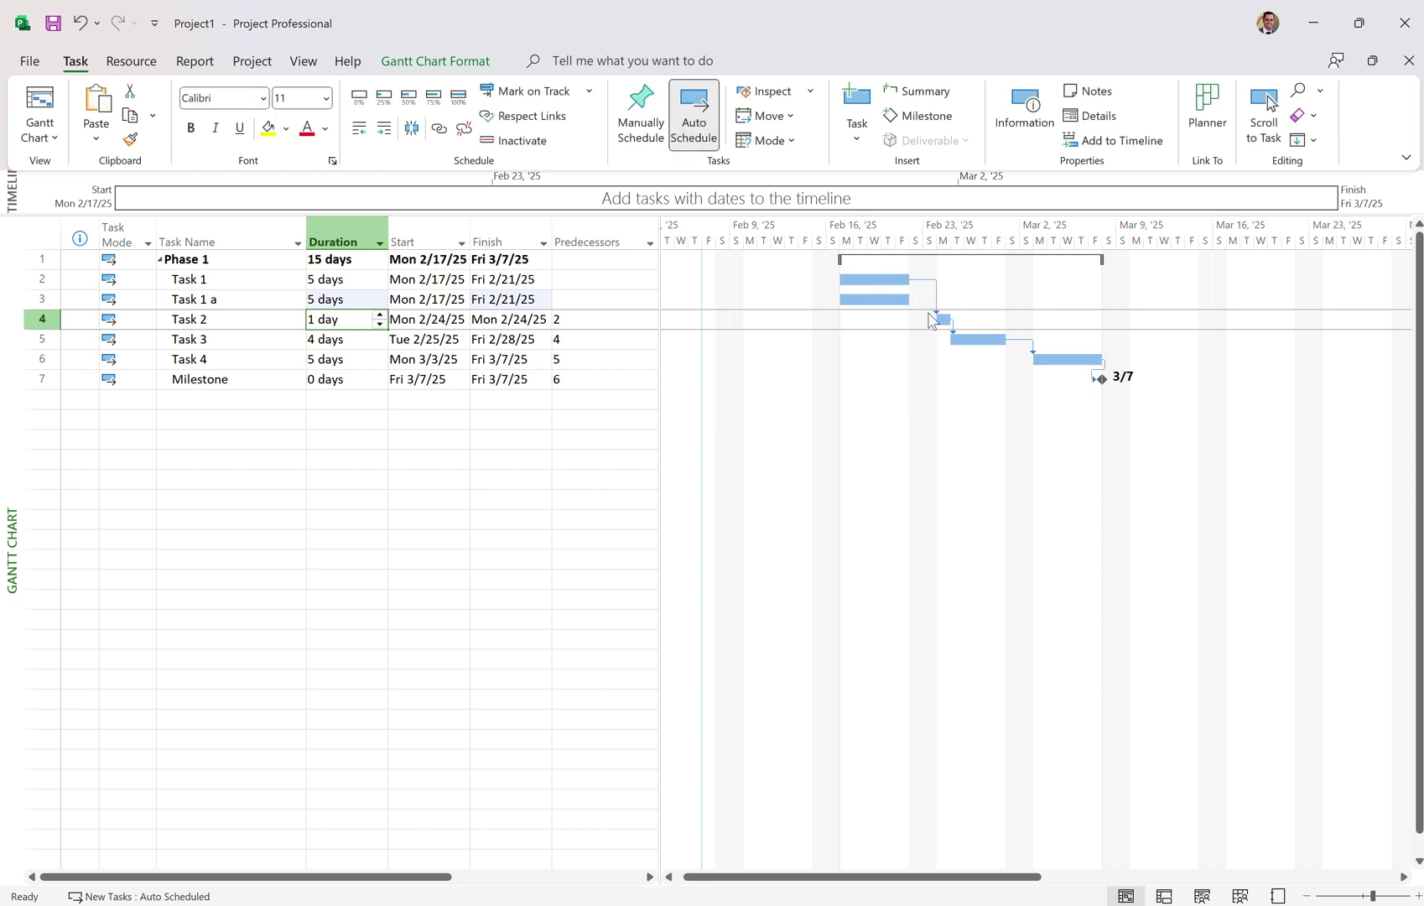
Step: Link Task 1, Task 1 a and Task 2 in sequence
{"action": "left_click_drag", "start_coordinate": [262, 281], "coordinate": [261, 312]}
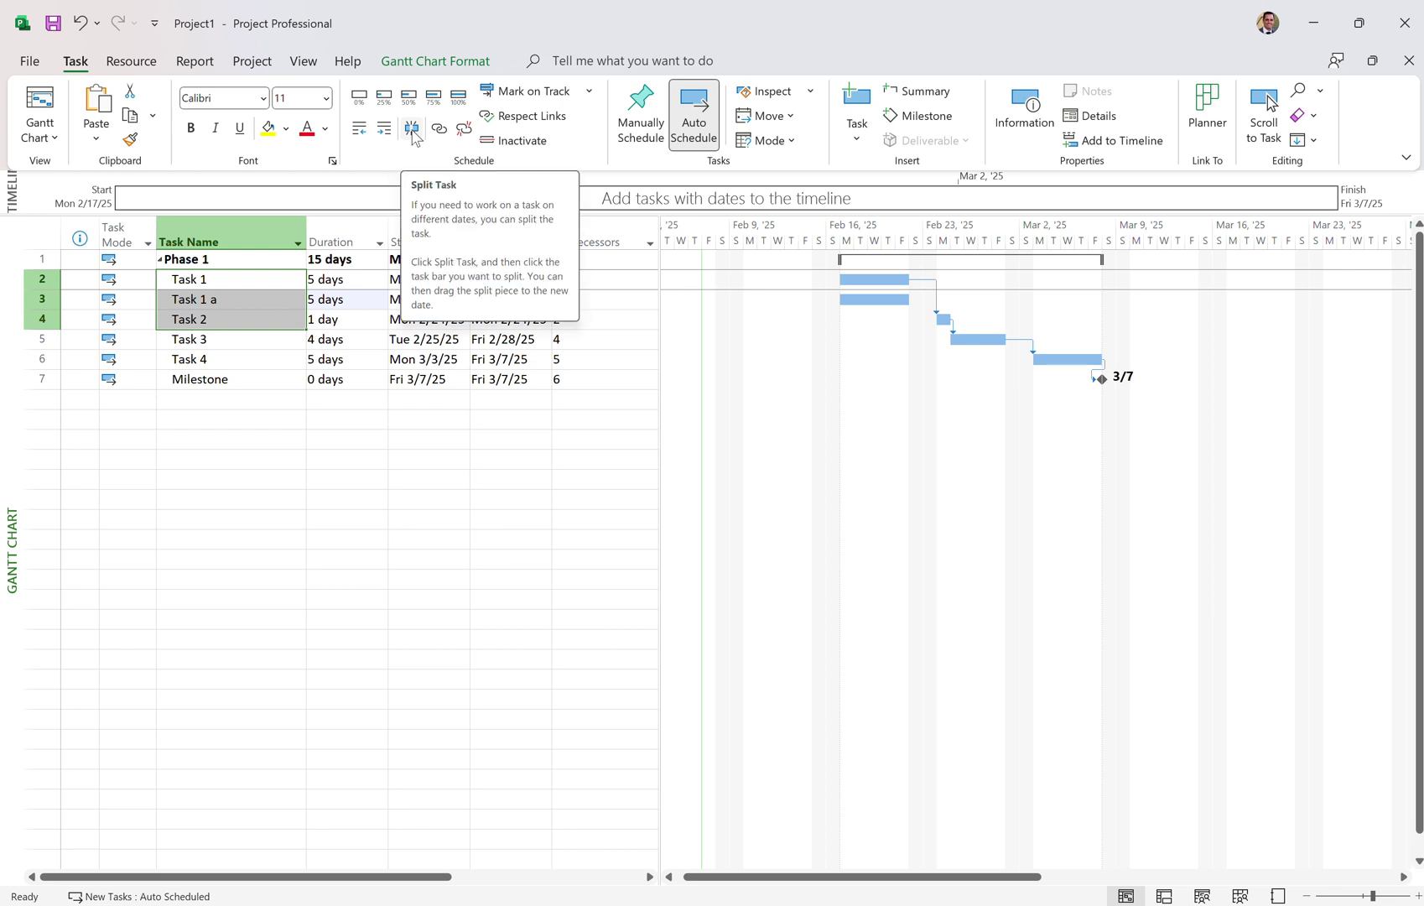
{"action": "left_click", "coordinate": [413, 137]}
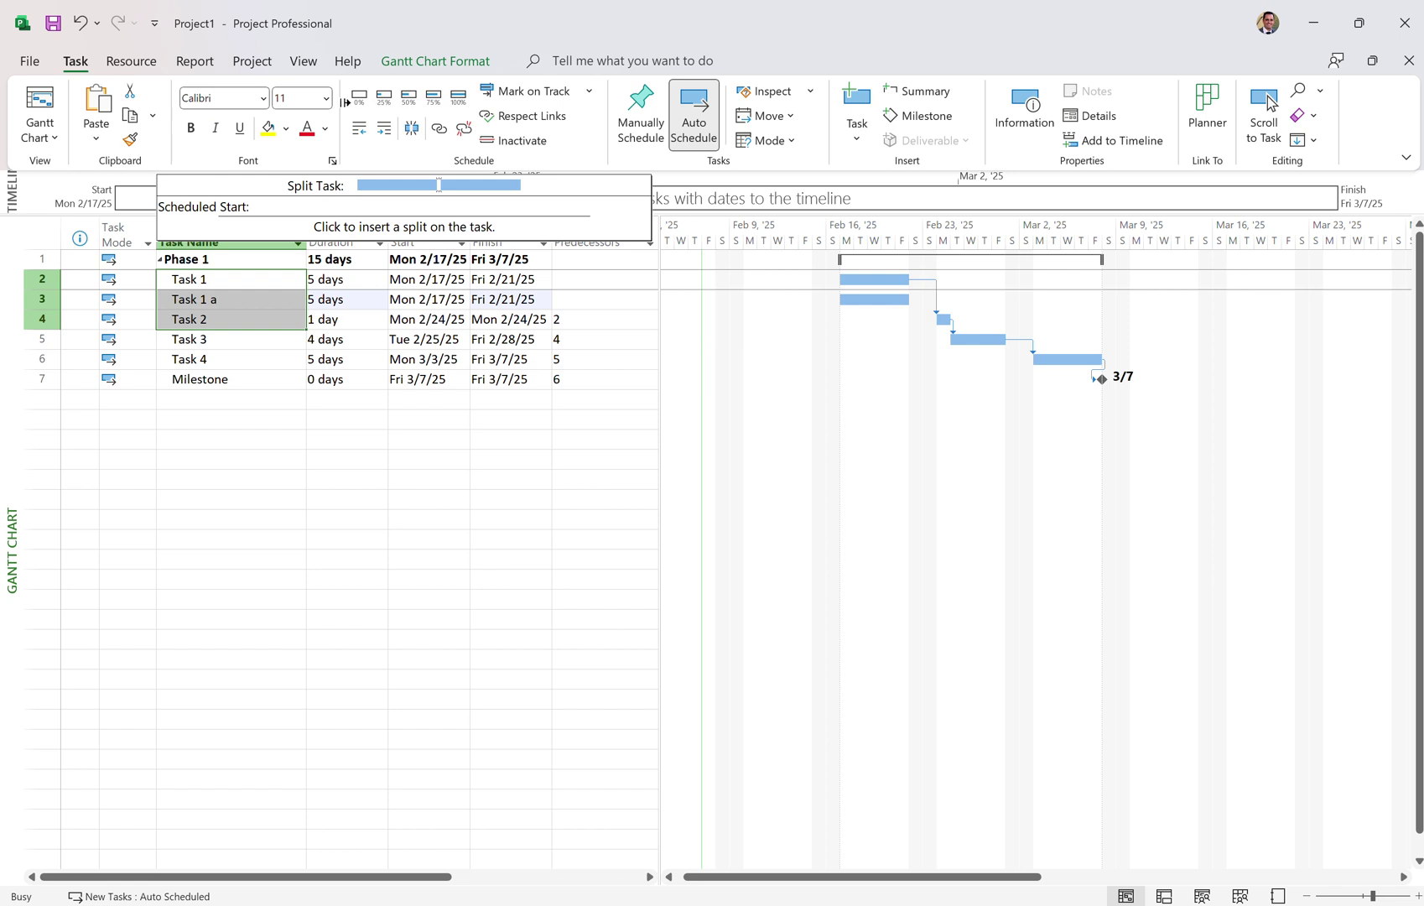
{"action": "left_click", "coordinate": [439, 130]}
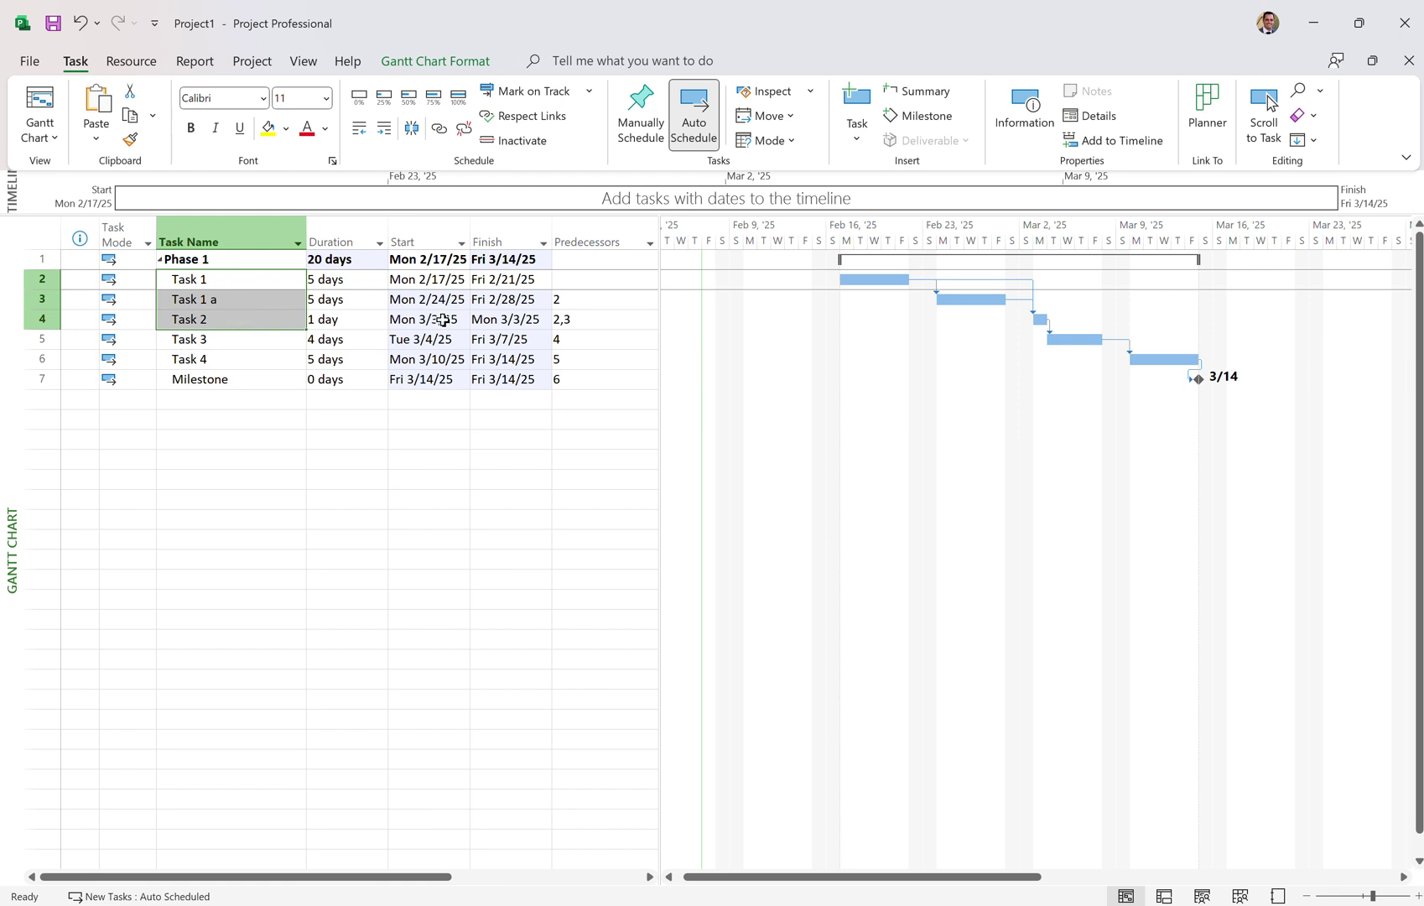
Step: Set the predecessor of Task 2 to row 3 only, removing its direct link to Task 1
{"action": "left_click", "coordinate": [598, 323]}
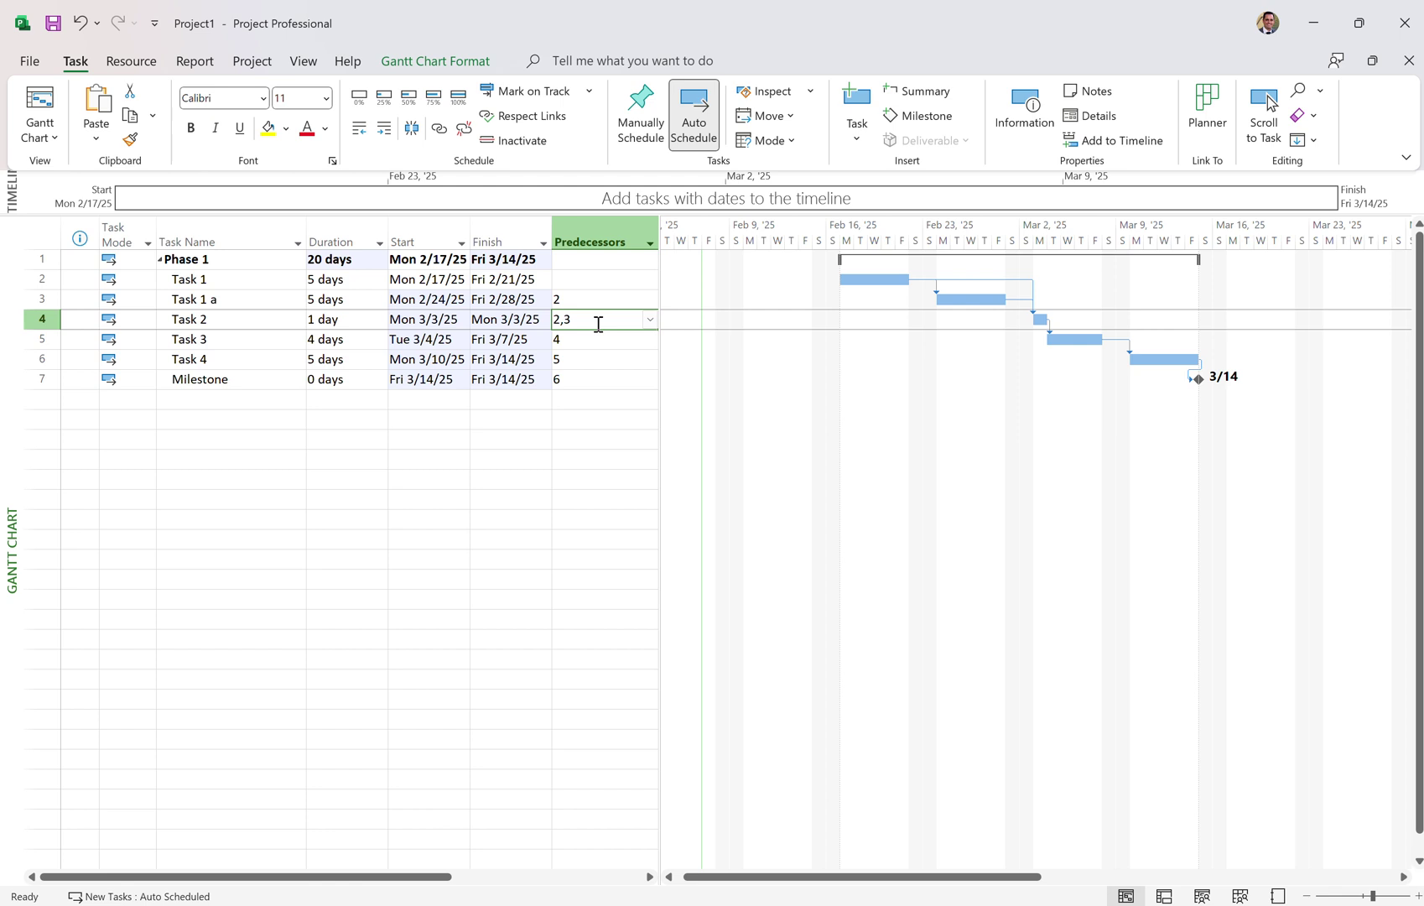
{"action": "type", "text": "3"}
{"action": "key", "text": "Return"}
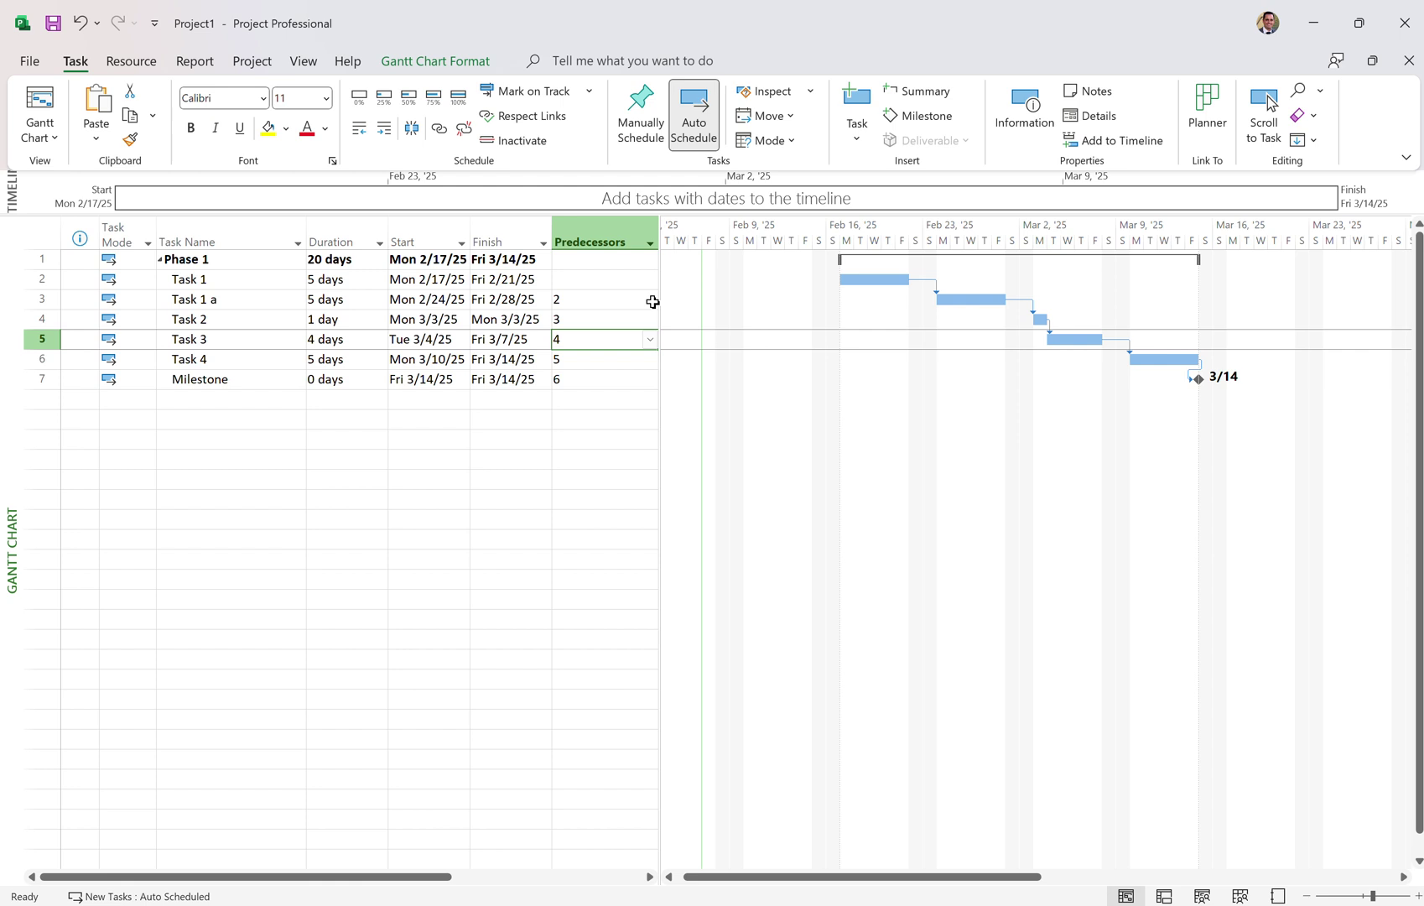
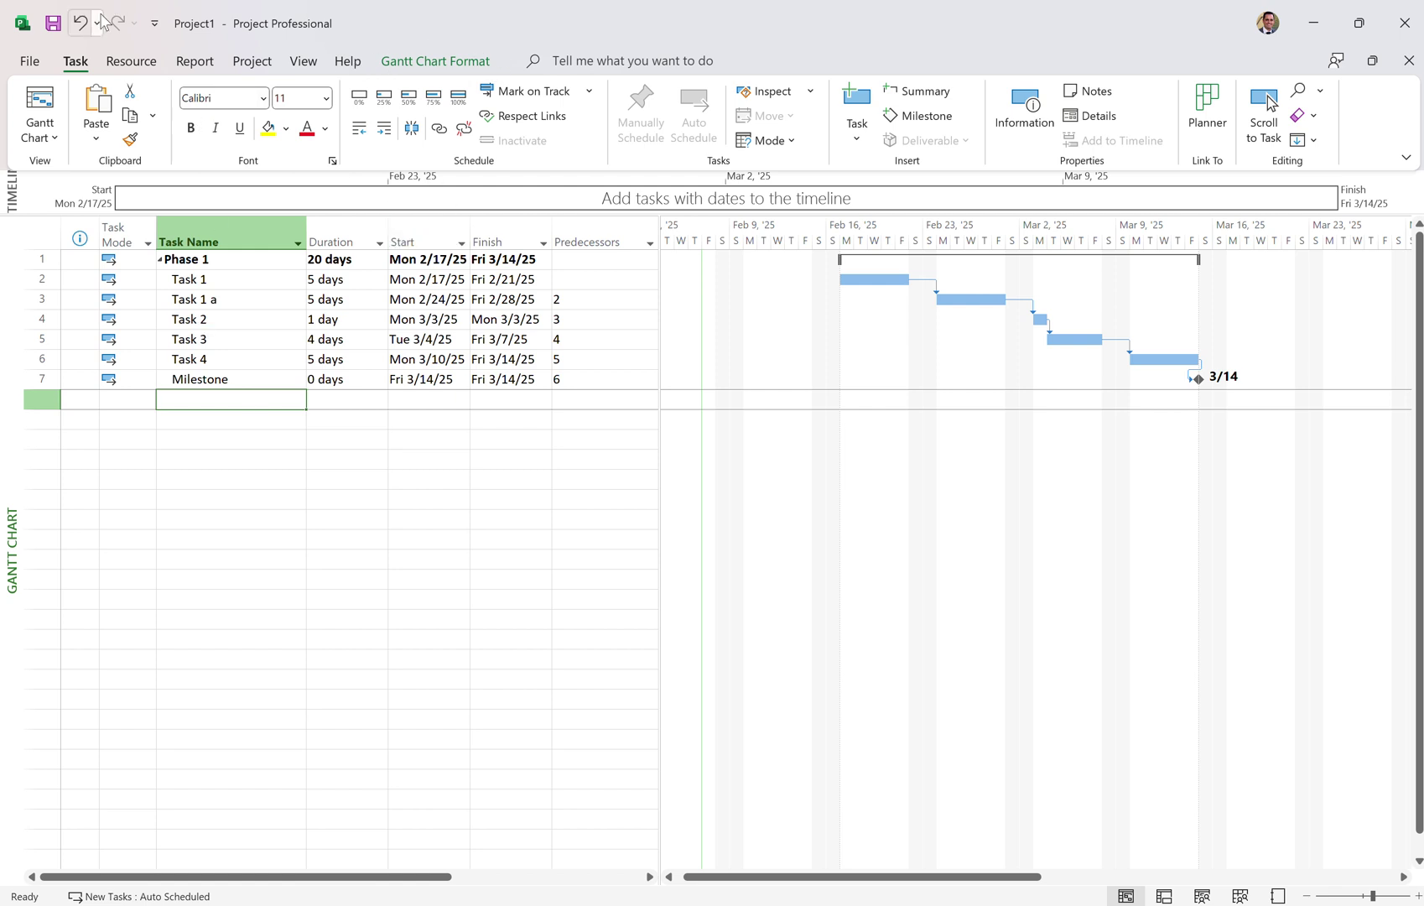
Step: Show the project summary task above Phase 1 and review its duration, start and finish
{"action": "left_click", "coordinate": [262, 65]}
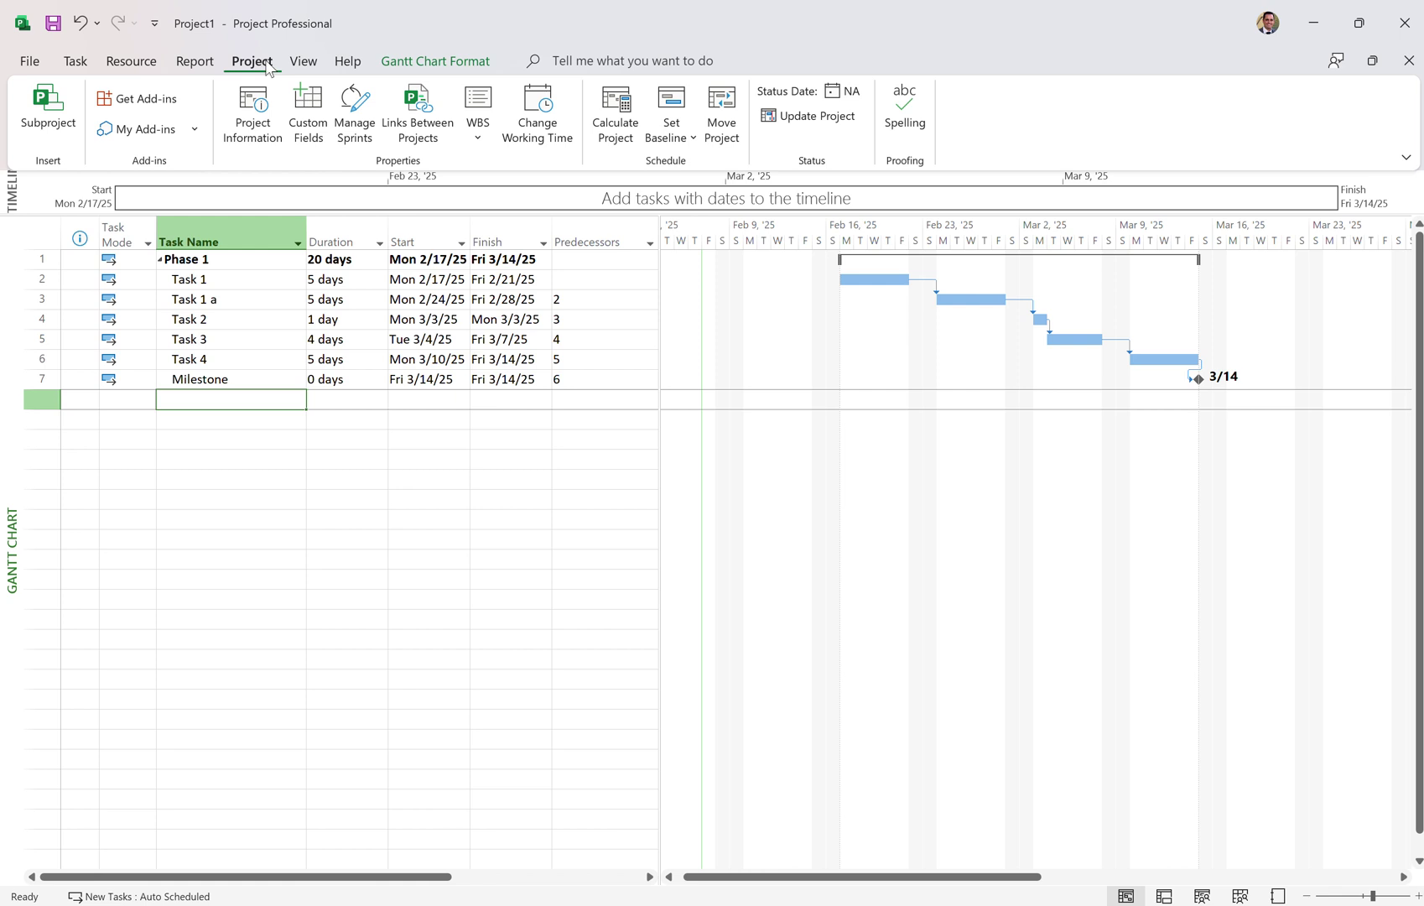
{"action": "left_click", "coordinate": [304, 62]}
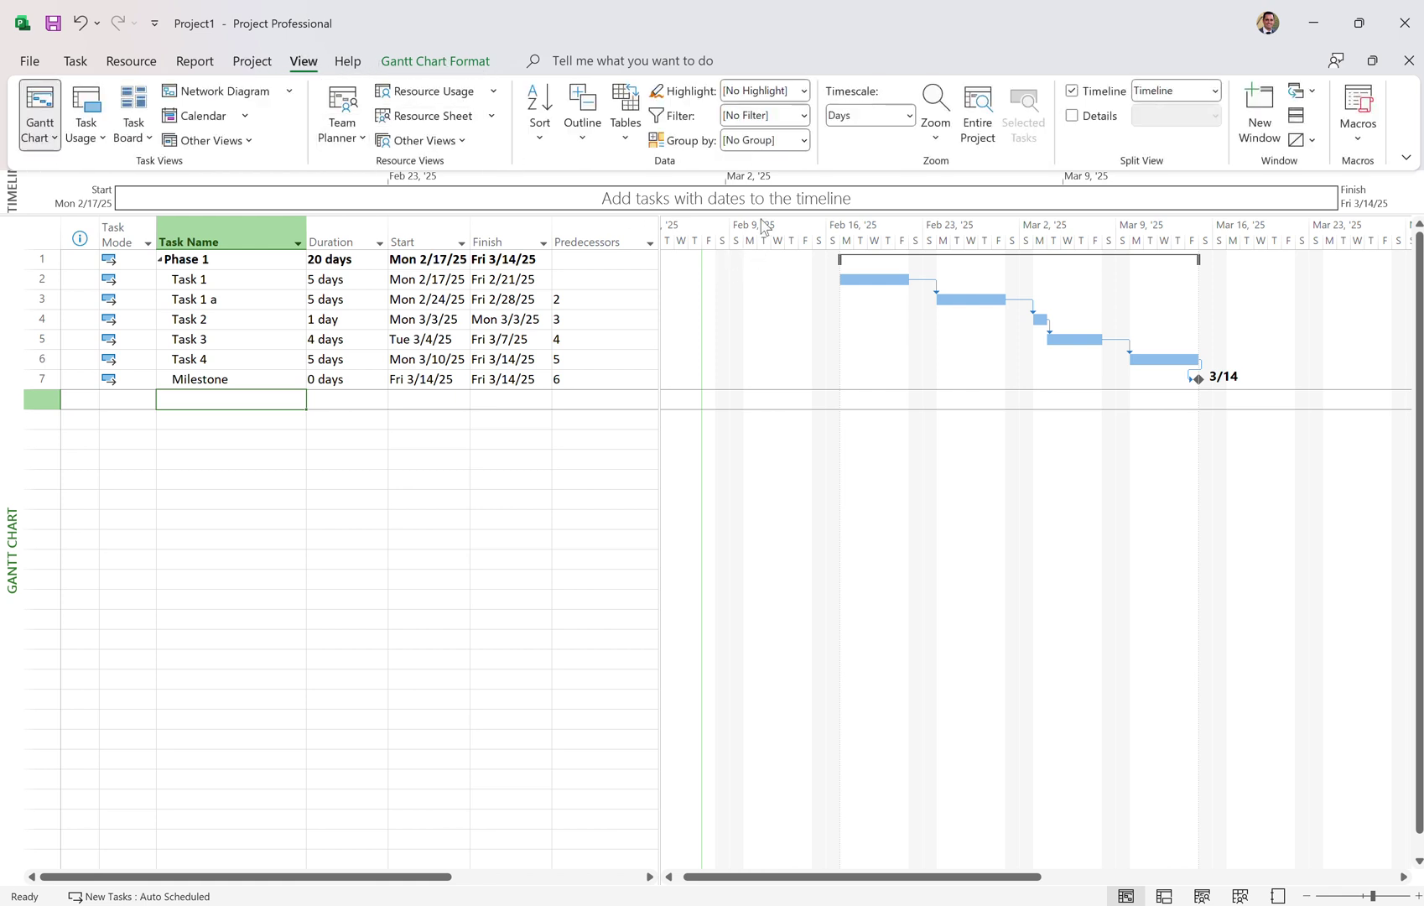
{"action": "left_click", "coordinate": [473, 67]}
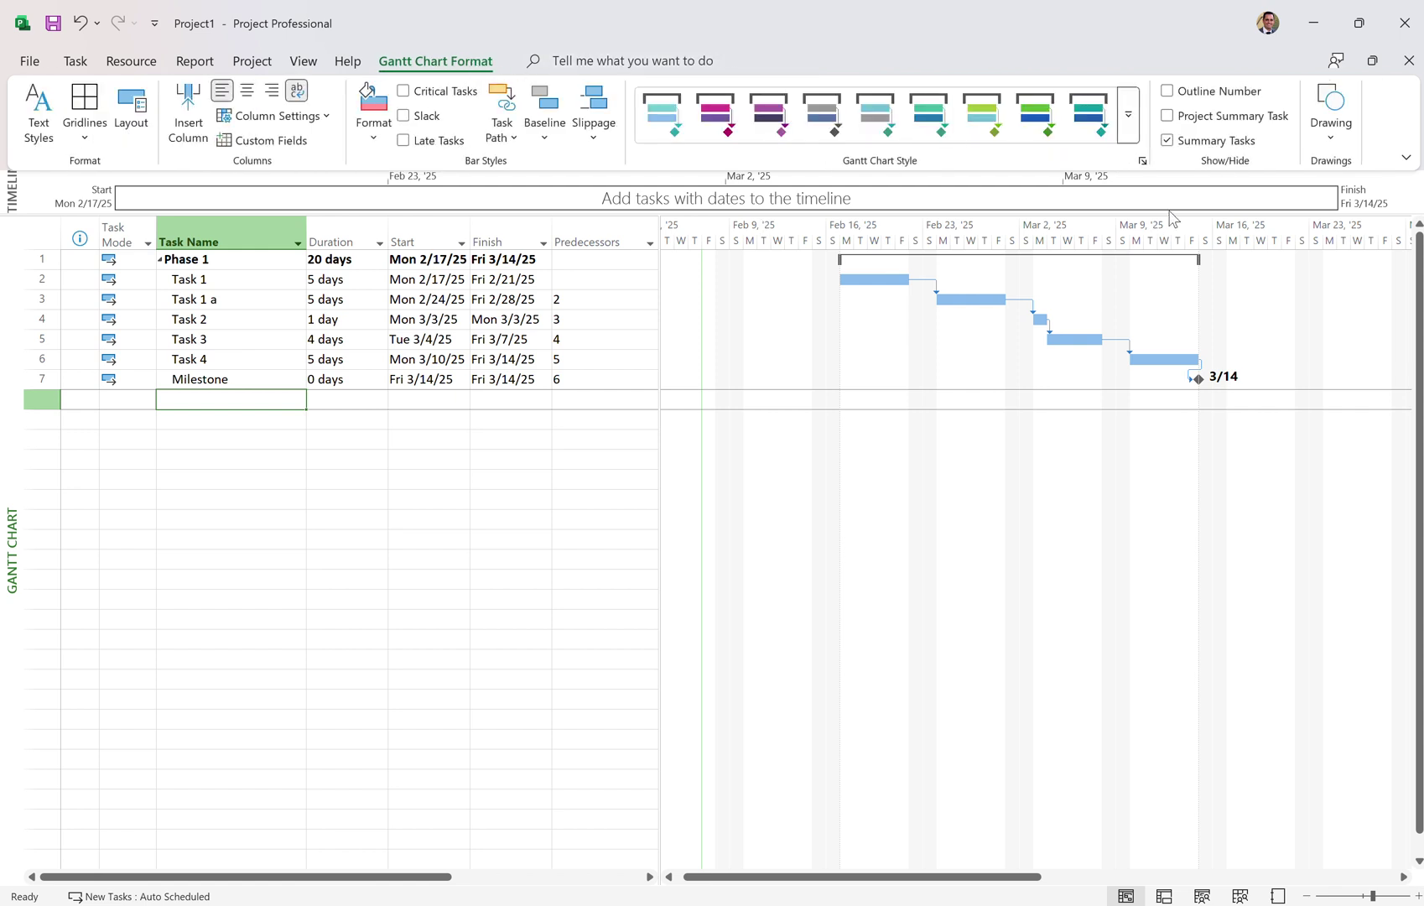
{"action": "left_click", "coordinate": [1245, 116]}
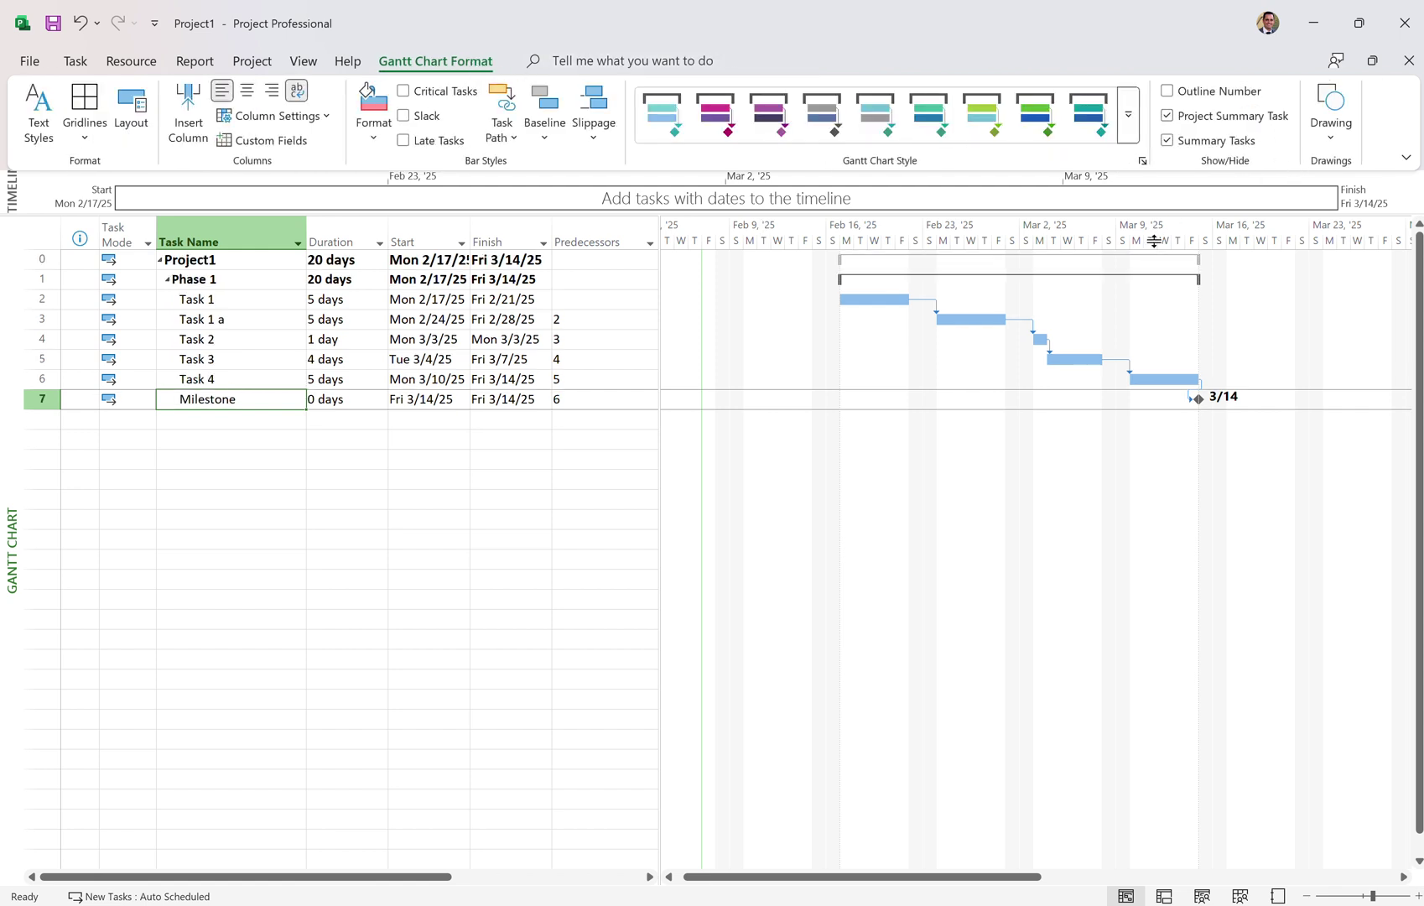
{"action": "left_click", "coordinate": [210, 260]}
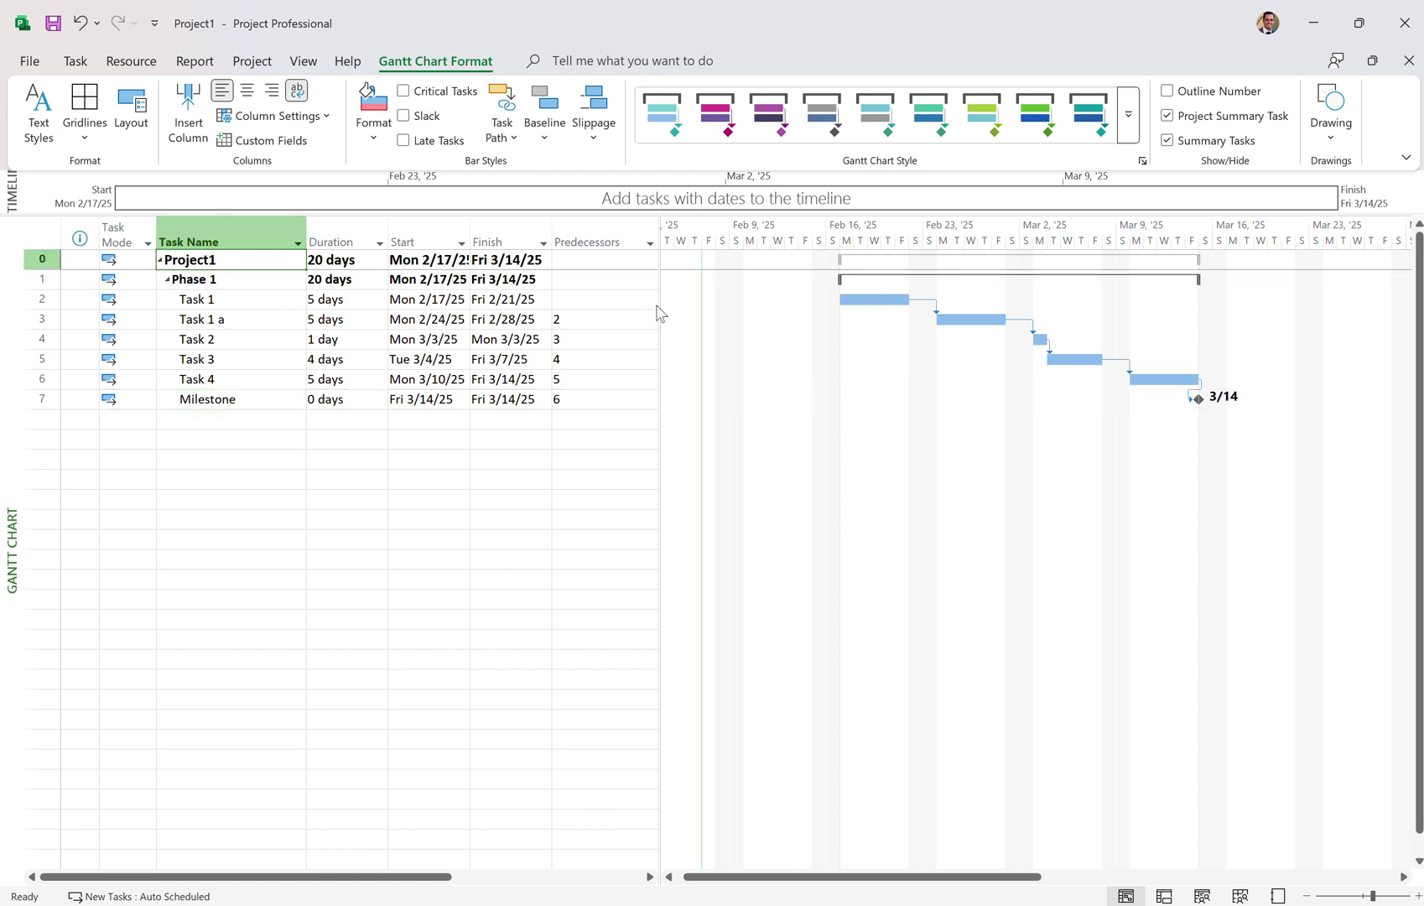
{"action": "left_click", "coordinate": [321, 267]}
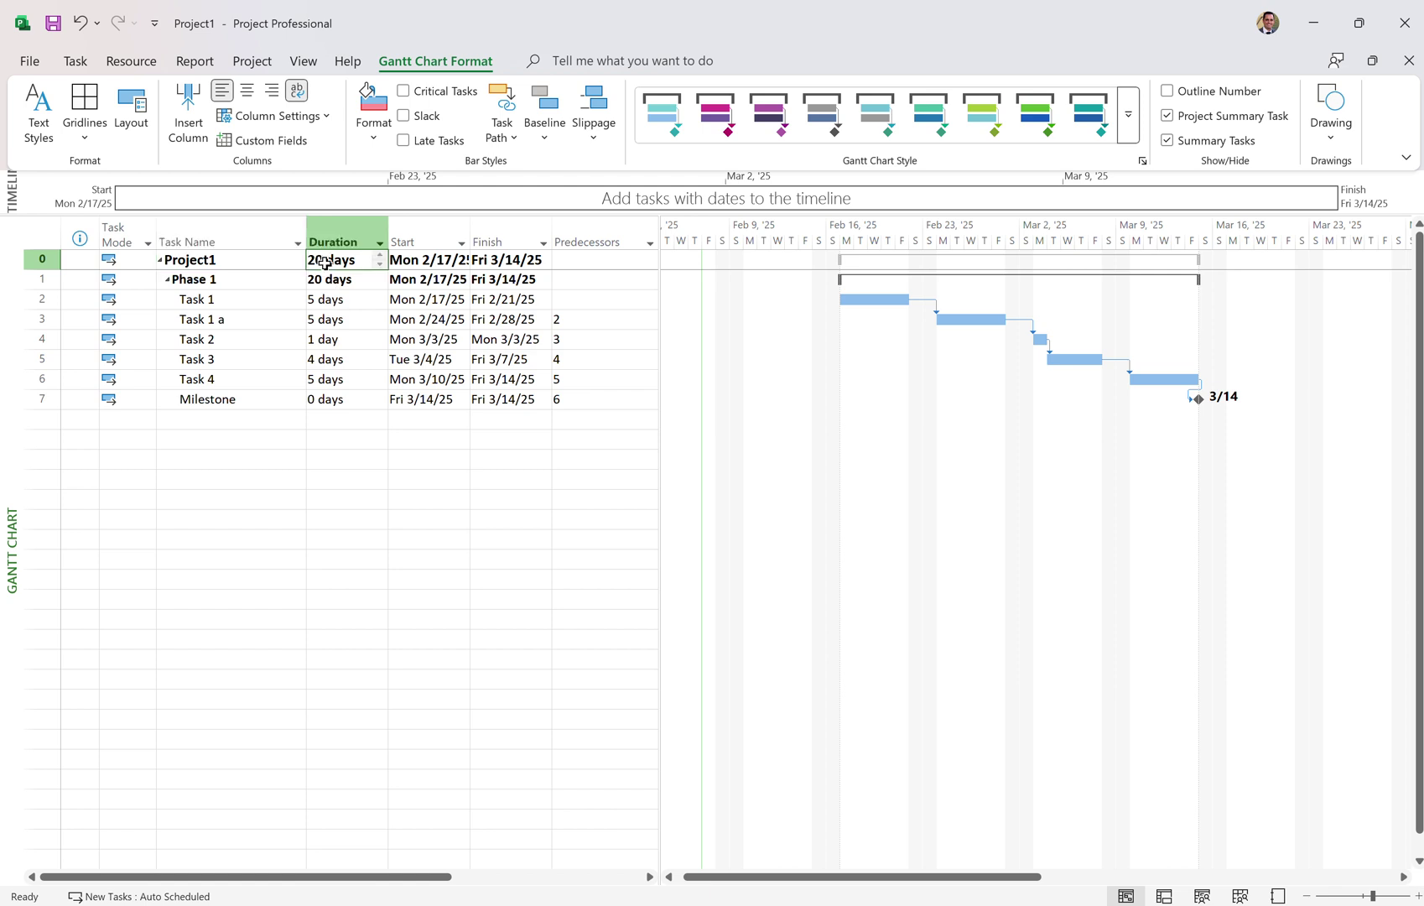
{"action": "left_click", "coordinate": [432, 263]}
{"action": "left_click", "coordinate": [502, 262]}
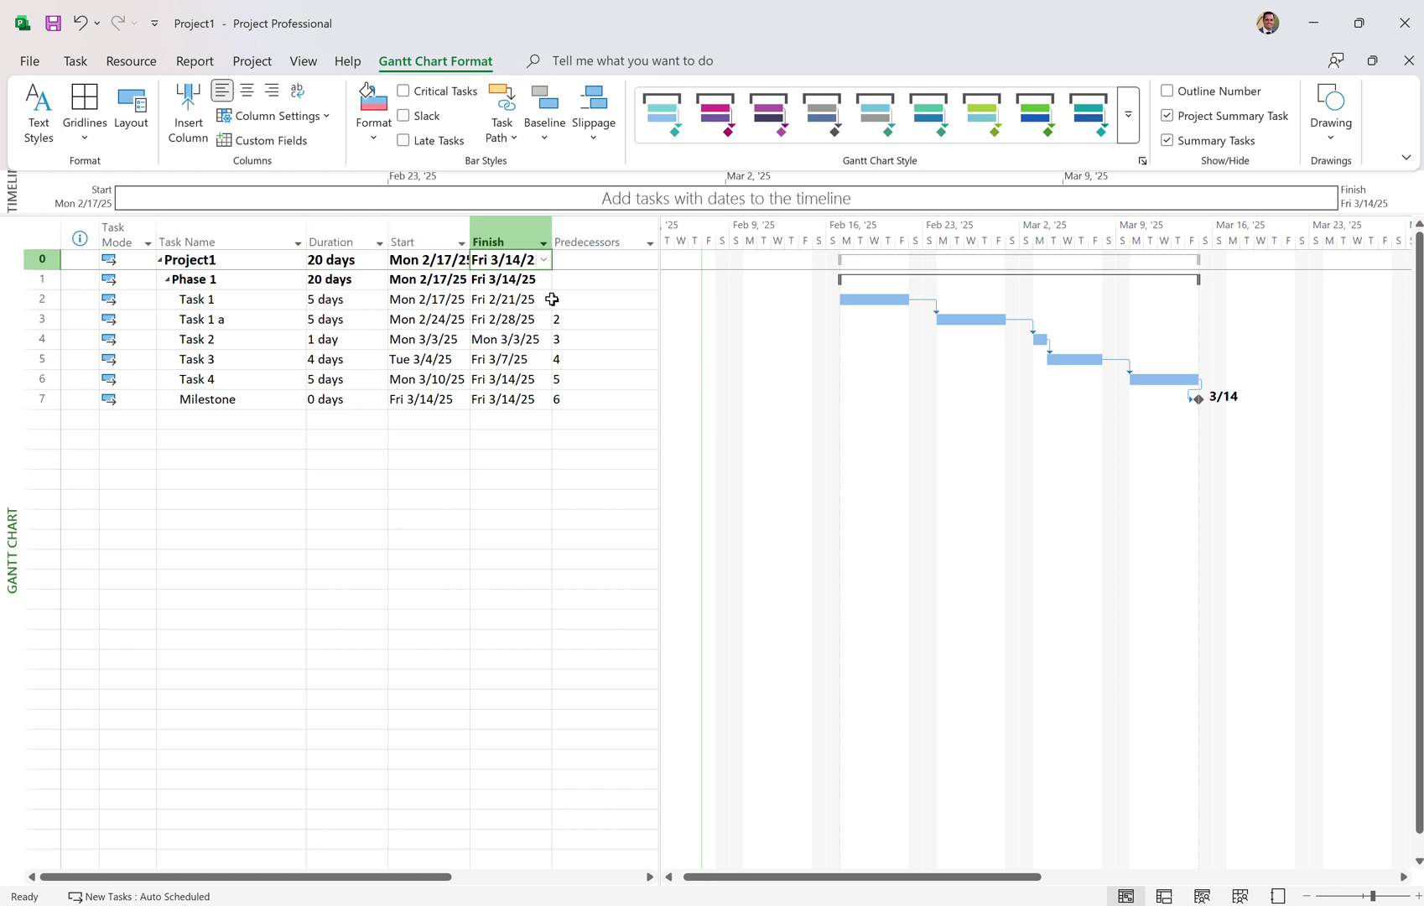
Step: Add new rows named "Phase 2", "Task 5" and "Task 6" below the Milestone row
{"action": "left_click", "coordinate": [268, 420]}
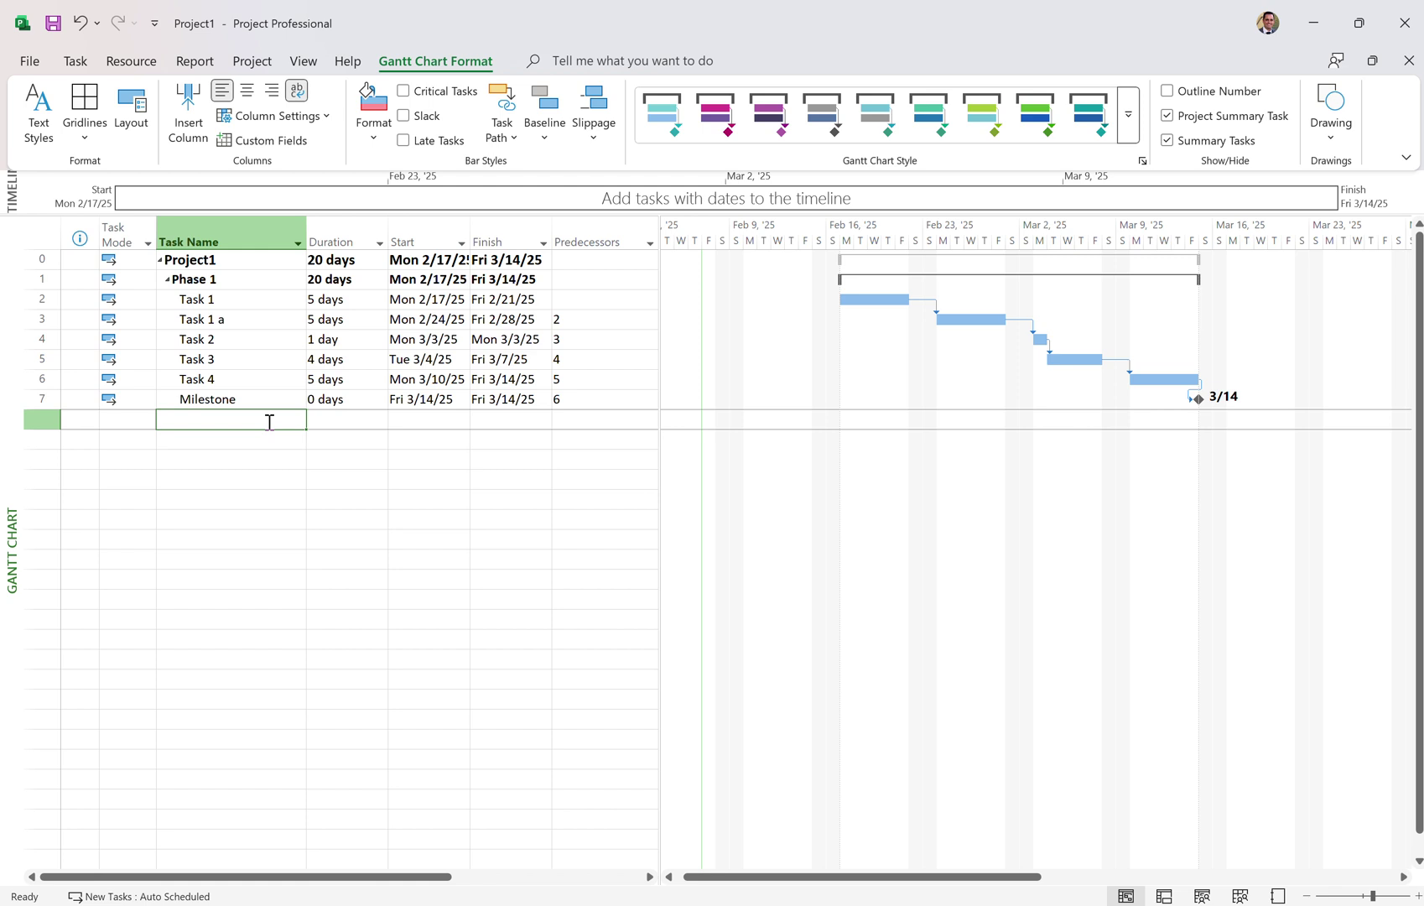
{"action": "type", "text": "Phase "}
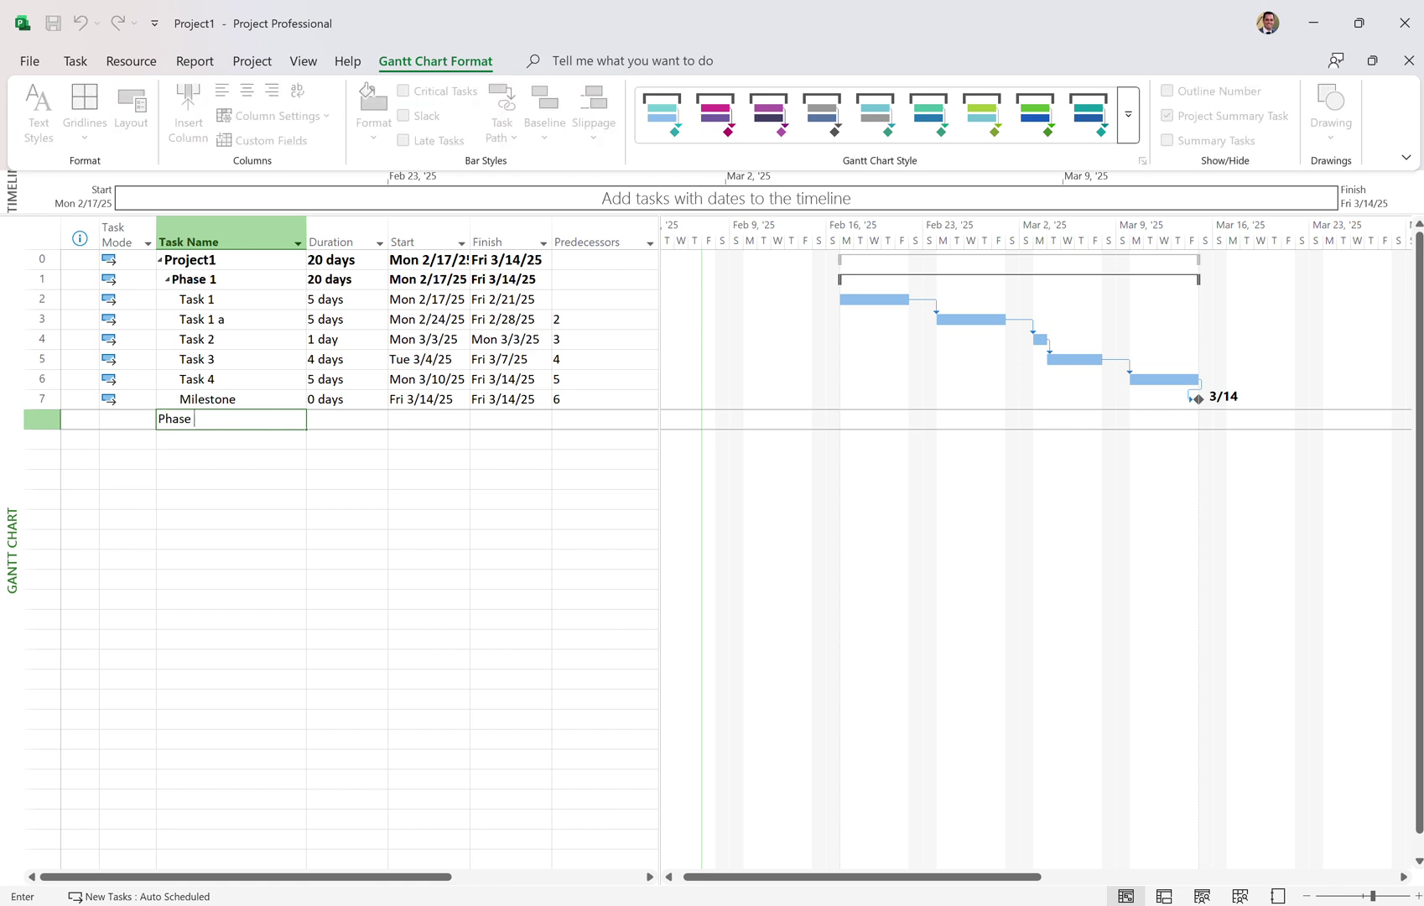
{"action": "type", "text": "2"}
{"action": "key", "text": "Return"}
{"action": "type", "text": "Task 5"}
{"action": "key", "text": "Return"}
{"action": "type", "text": "T"}
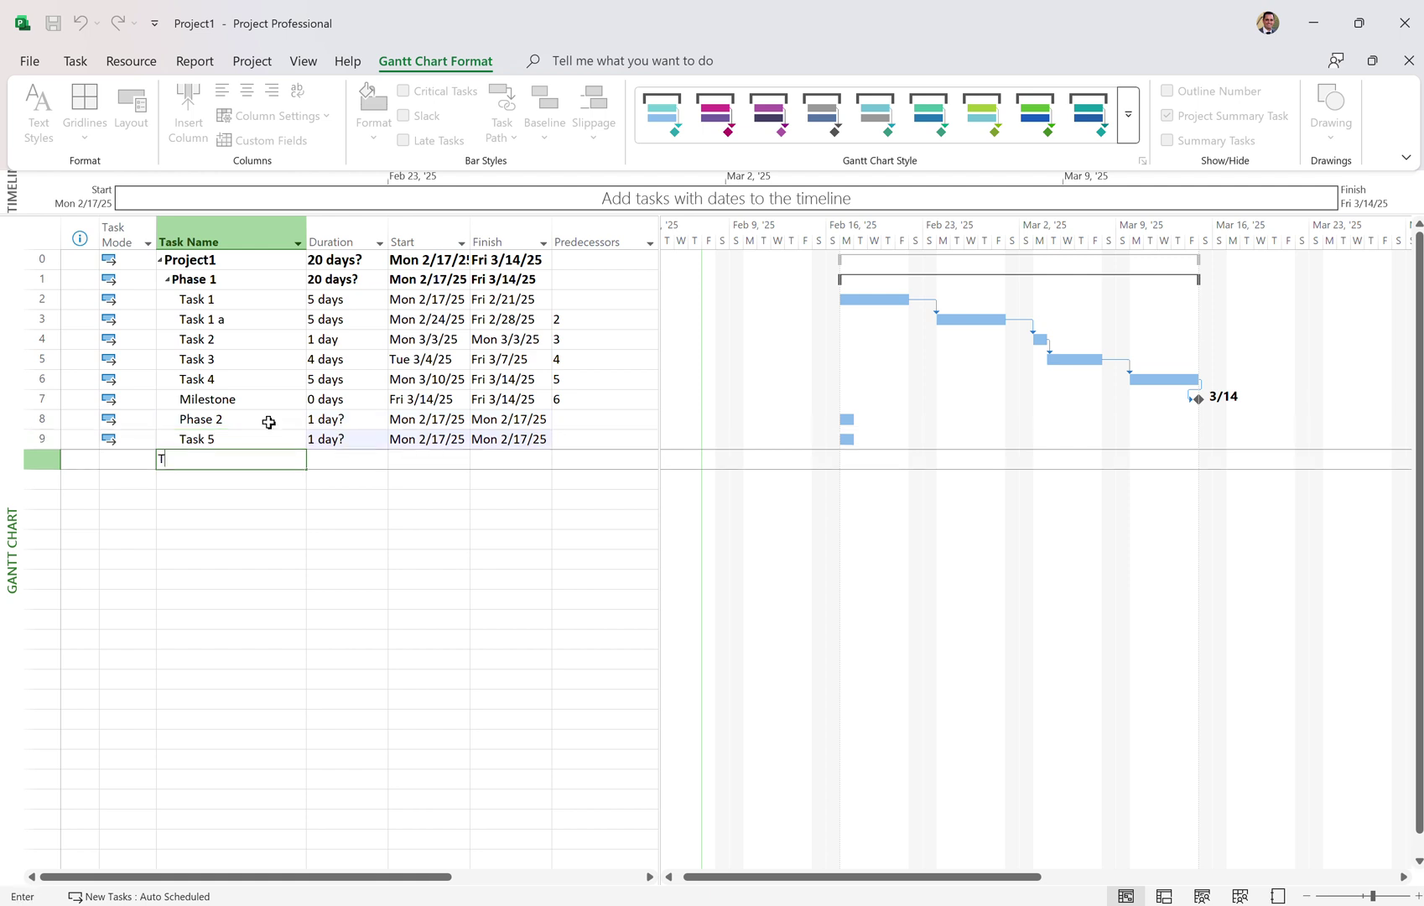
{"action": "type", "text": "ask 6"}
{"action": "key", "text": "Return"}
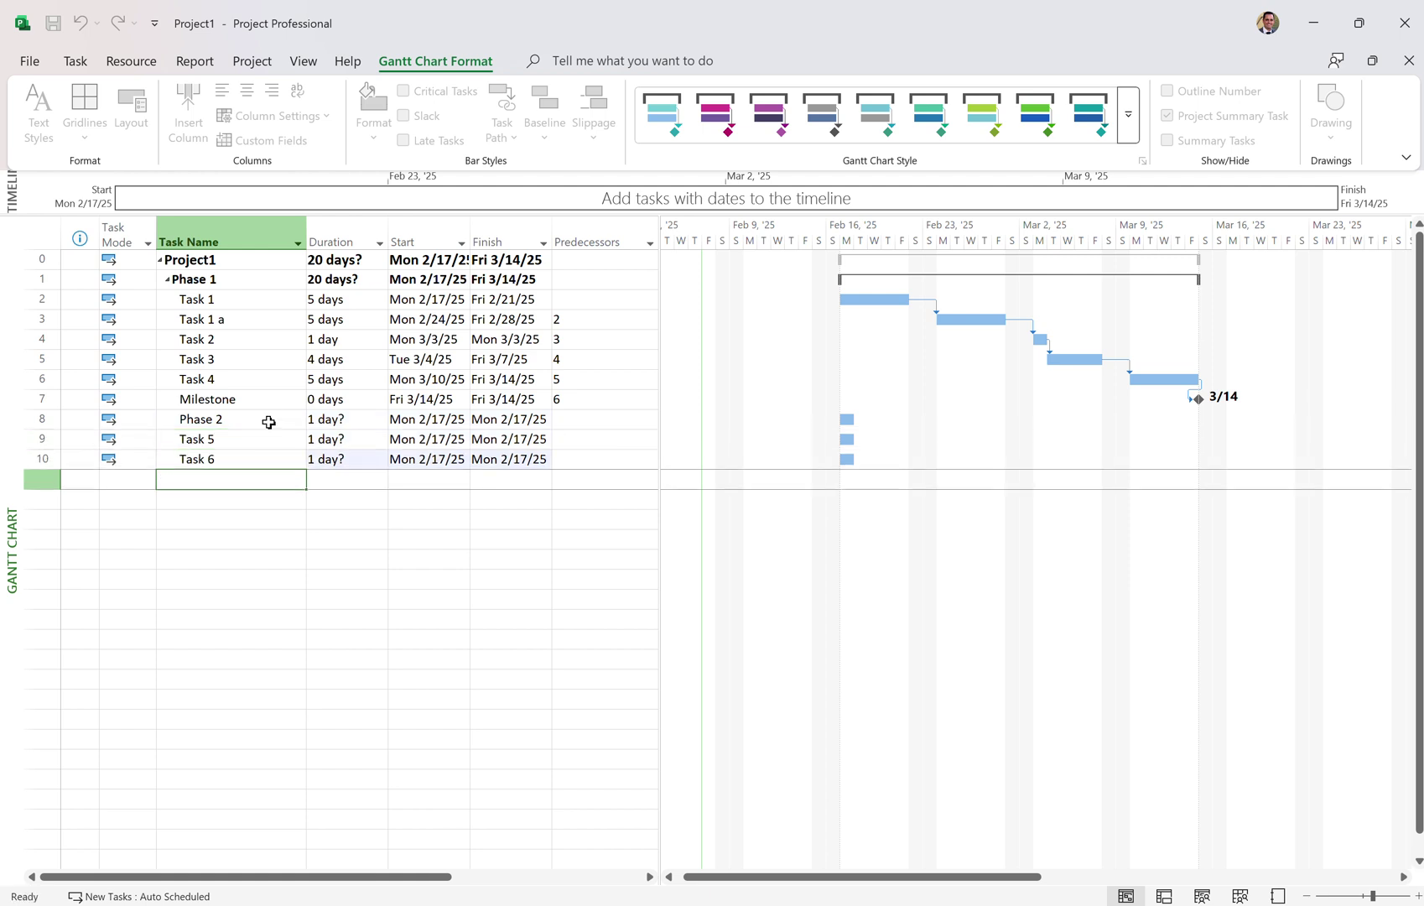
Step: Add "Milestone 2" and "Project Complete" as new rows below Task 6
{"action": "type", "text": "Milestone 2"}
{"action": "key", "text": "Return"}
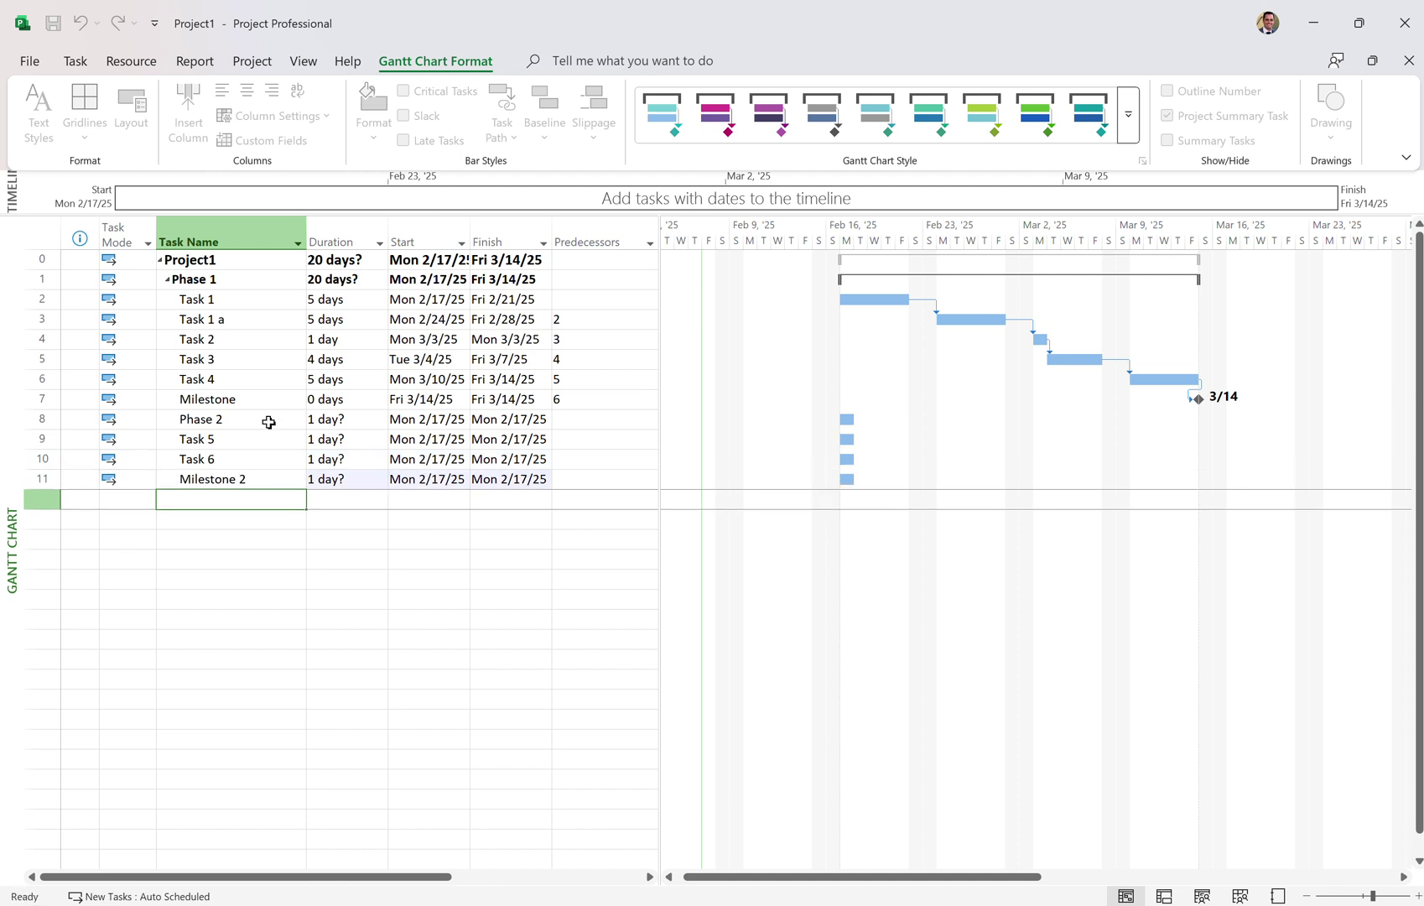
{"action": "type", "text": "Projec"}
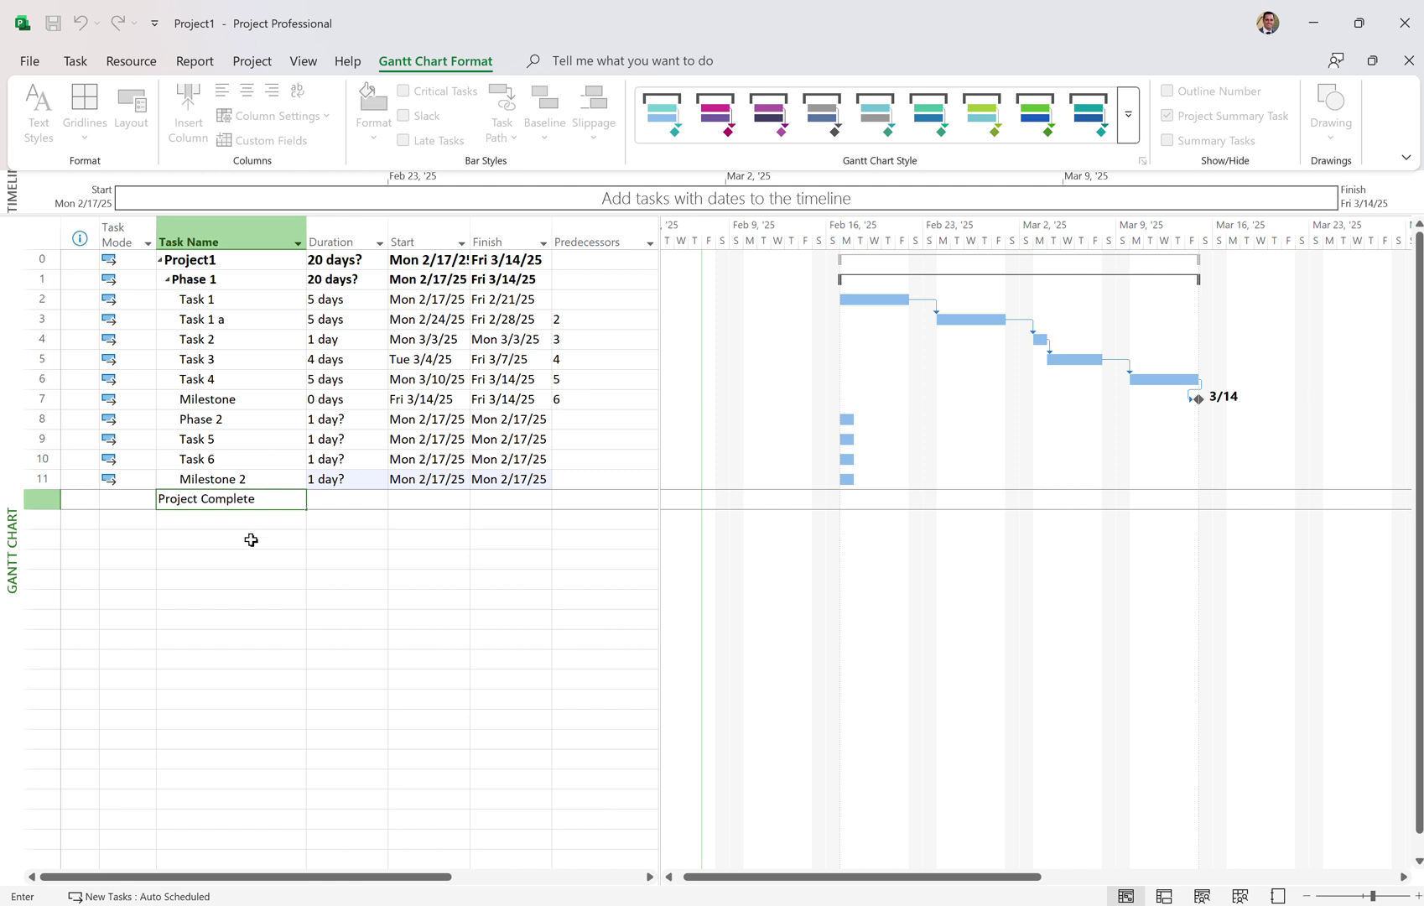
{"action": "type", "text": "t Complete"}
{"action": "key", "text": "Return"}
Step: Outdent Phase 2 to the level of Phase 1, making the rows below it its subtasks
{"action": "left_click", "coordinate": [250, 280]}
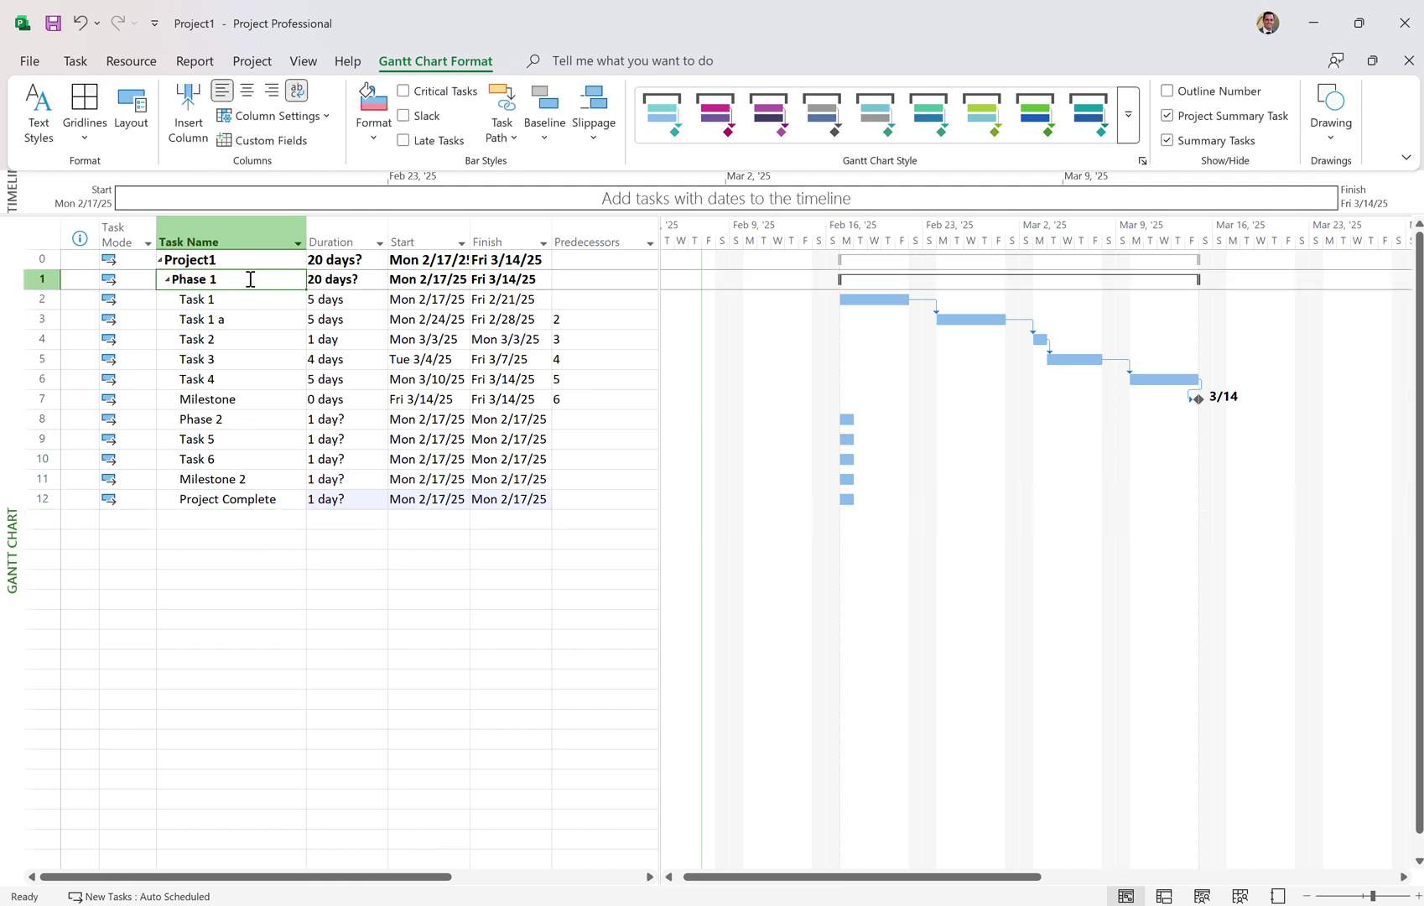
{"action": "left_click_drag", "start_coordinate": [291, 417], "coordinate": [283, 495]}
{"action": "left_click", "coordinate": [276, 458]}
{"action": "left_click", "coordinate": [270, 417]}
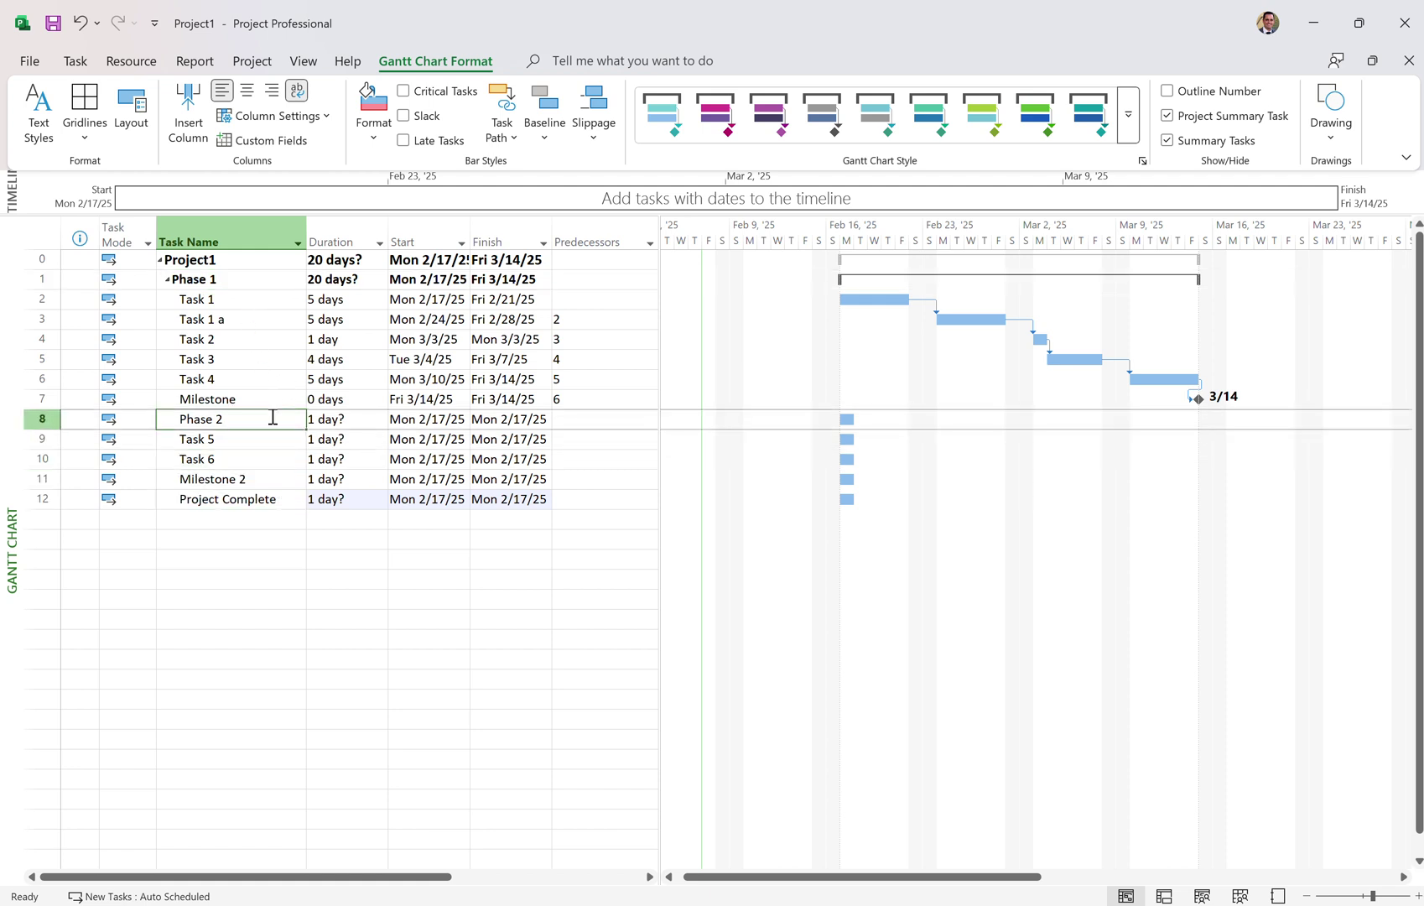
{"action": "left_click", "coordinate": [77, 62]}
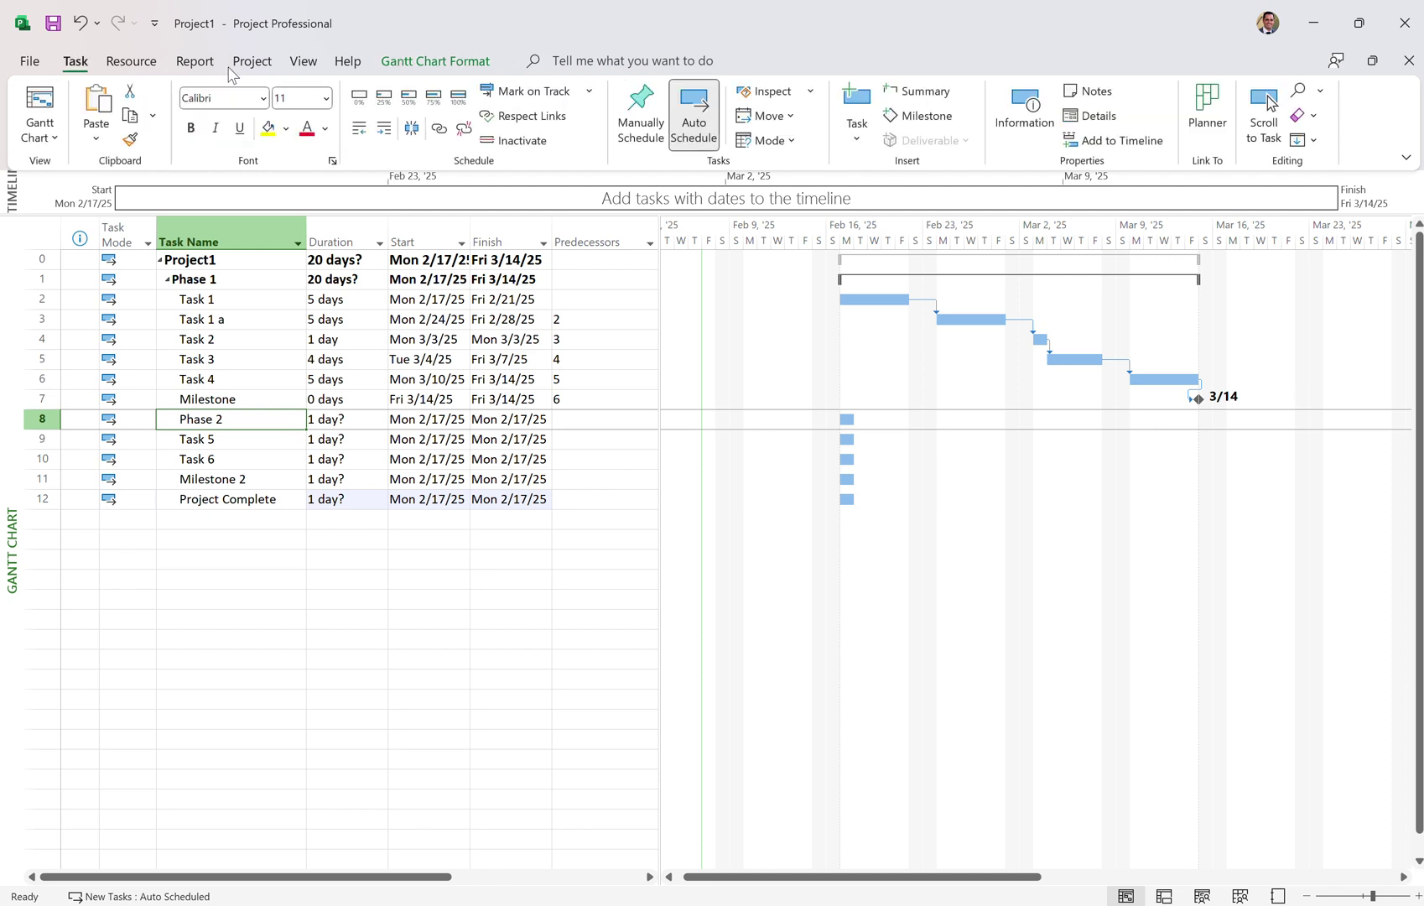
{"action": "left_click", "coordinate": [360, 130]}
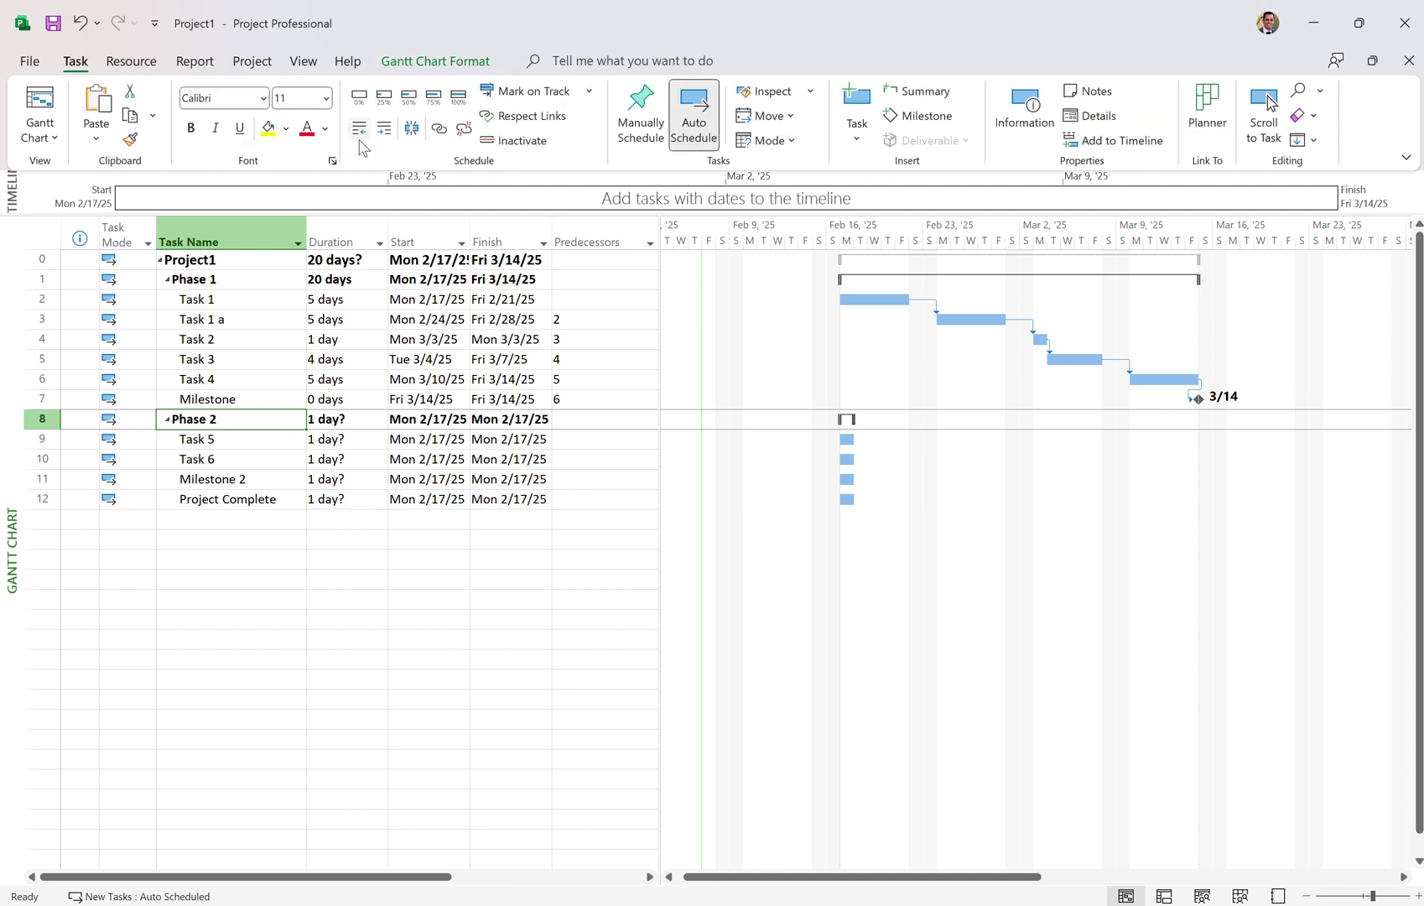
{"action": "left_click", "coordinate": [266, 443]}
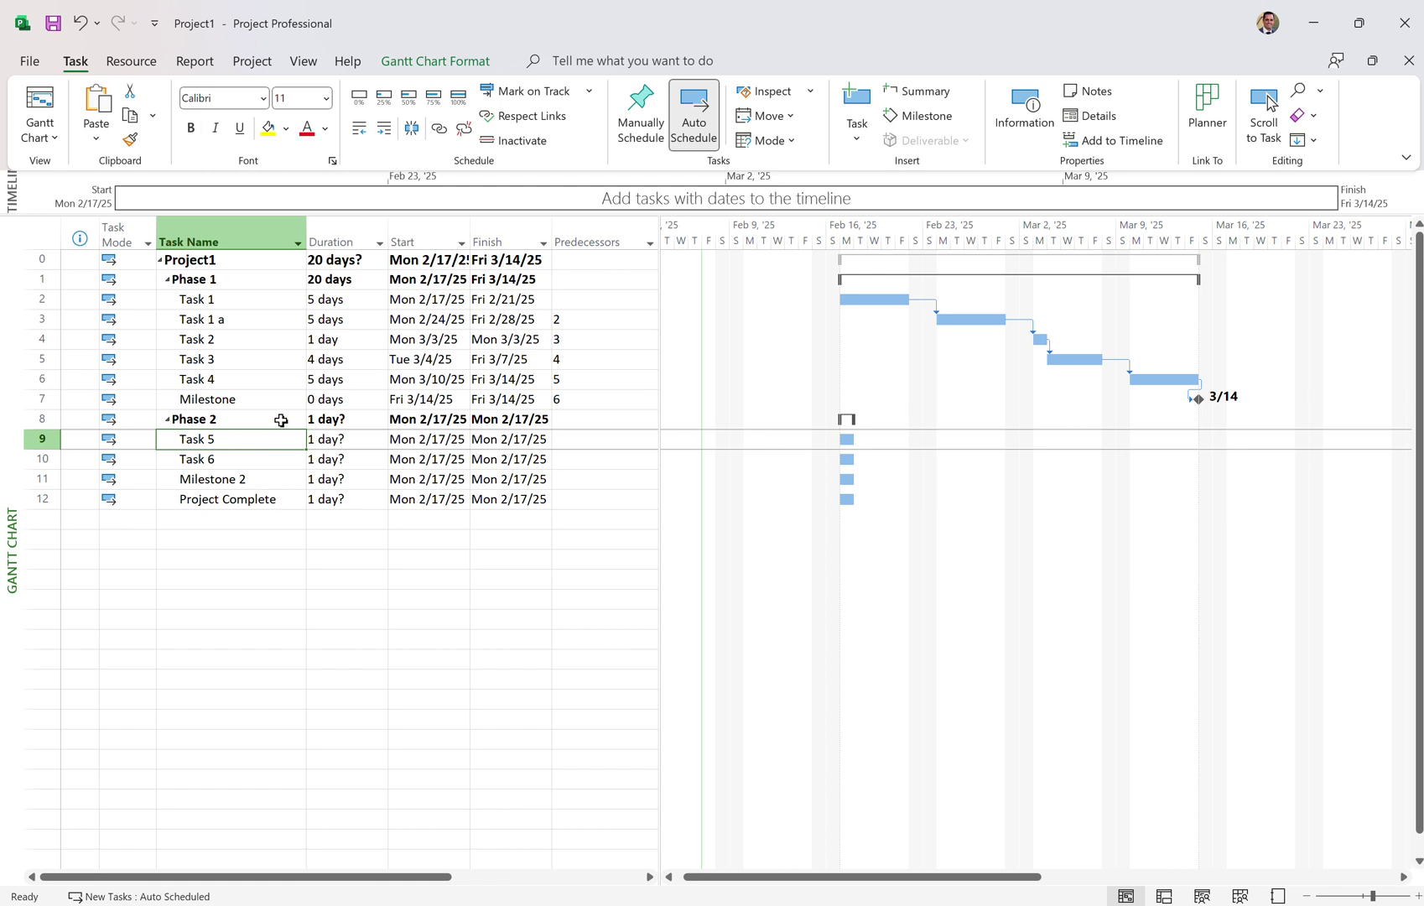
{"action": "left_click", "coordinate": [223, 417]}
{"action": "left_click", "coordinate": [232, 437]}
{"action": "left_click_drag", "start_coordinate": [233, 437], "coordinate": [229, 485]}
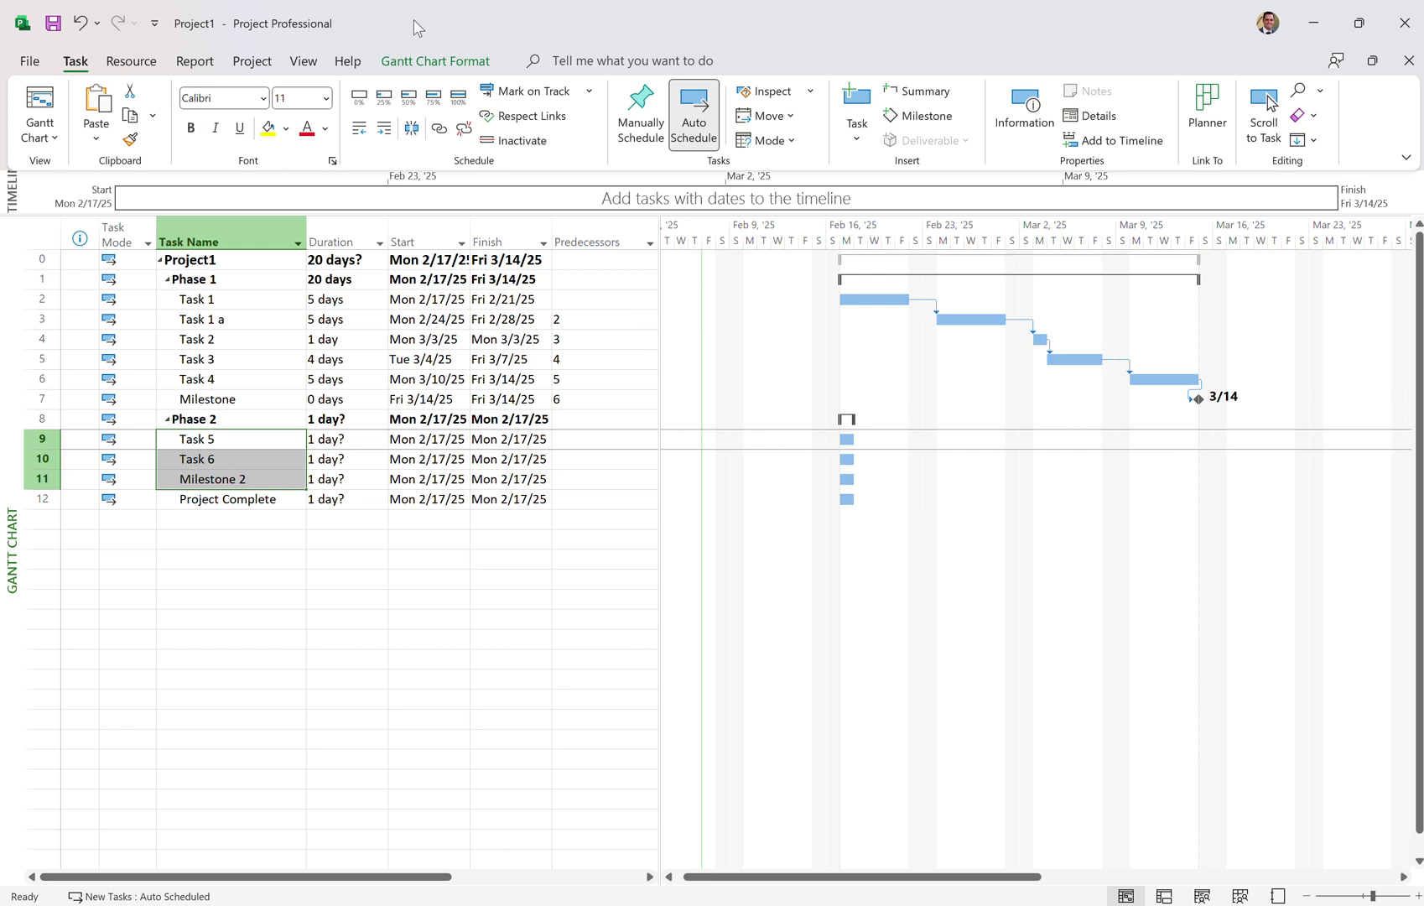
Step: Show outline numbers in front of the task names
{"action": "left_click", "coordinate": [306, 62]}
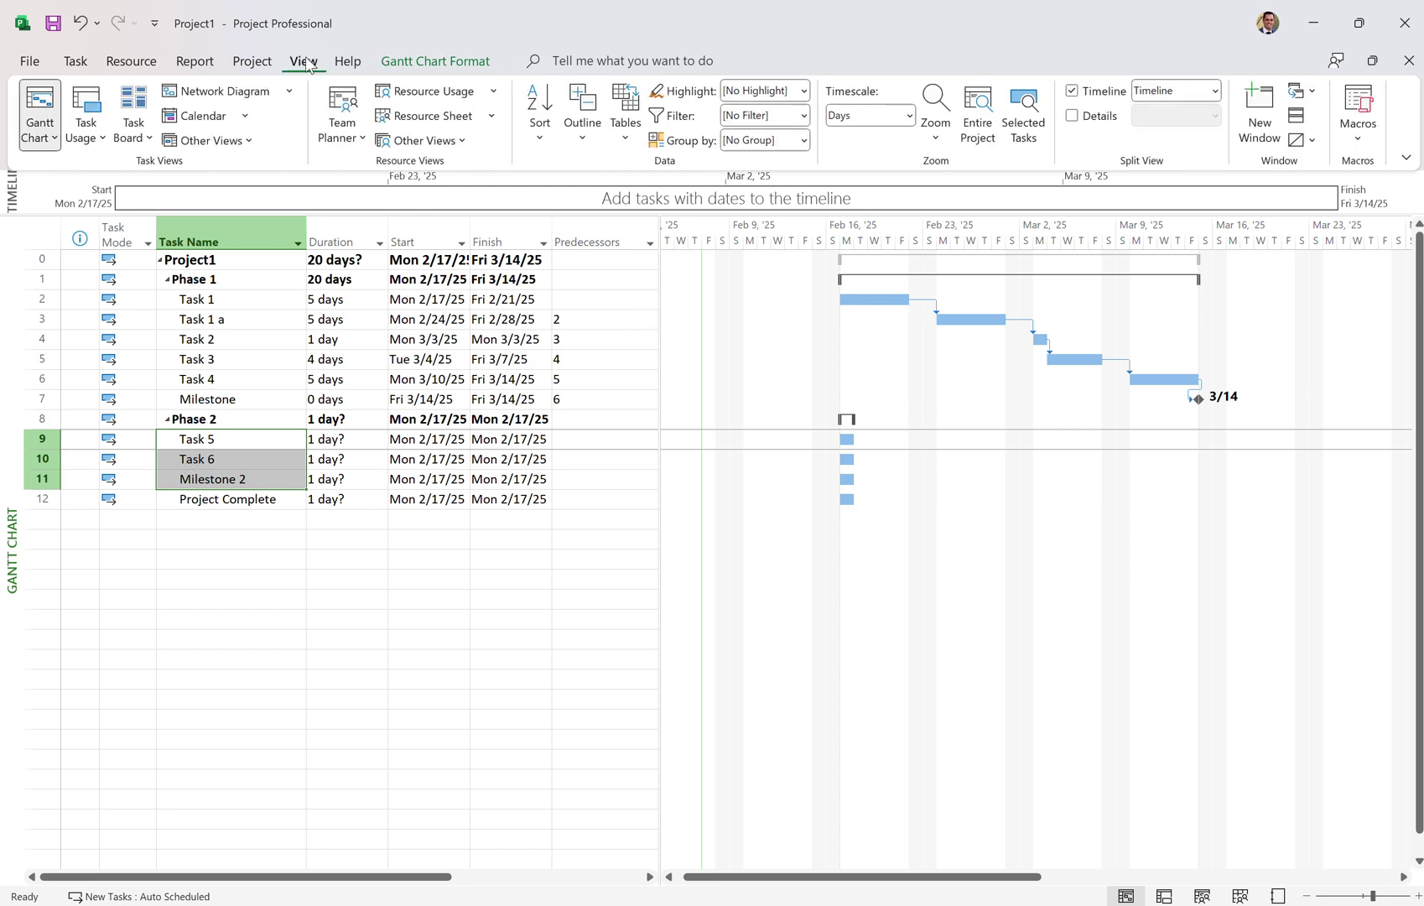
{"action": "left_click", "coordinate": [465, 62]}
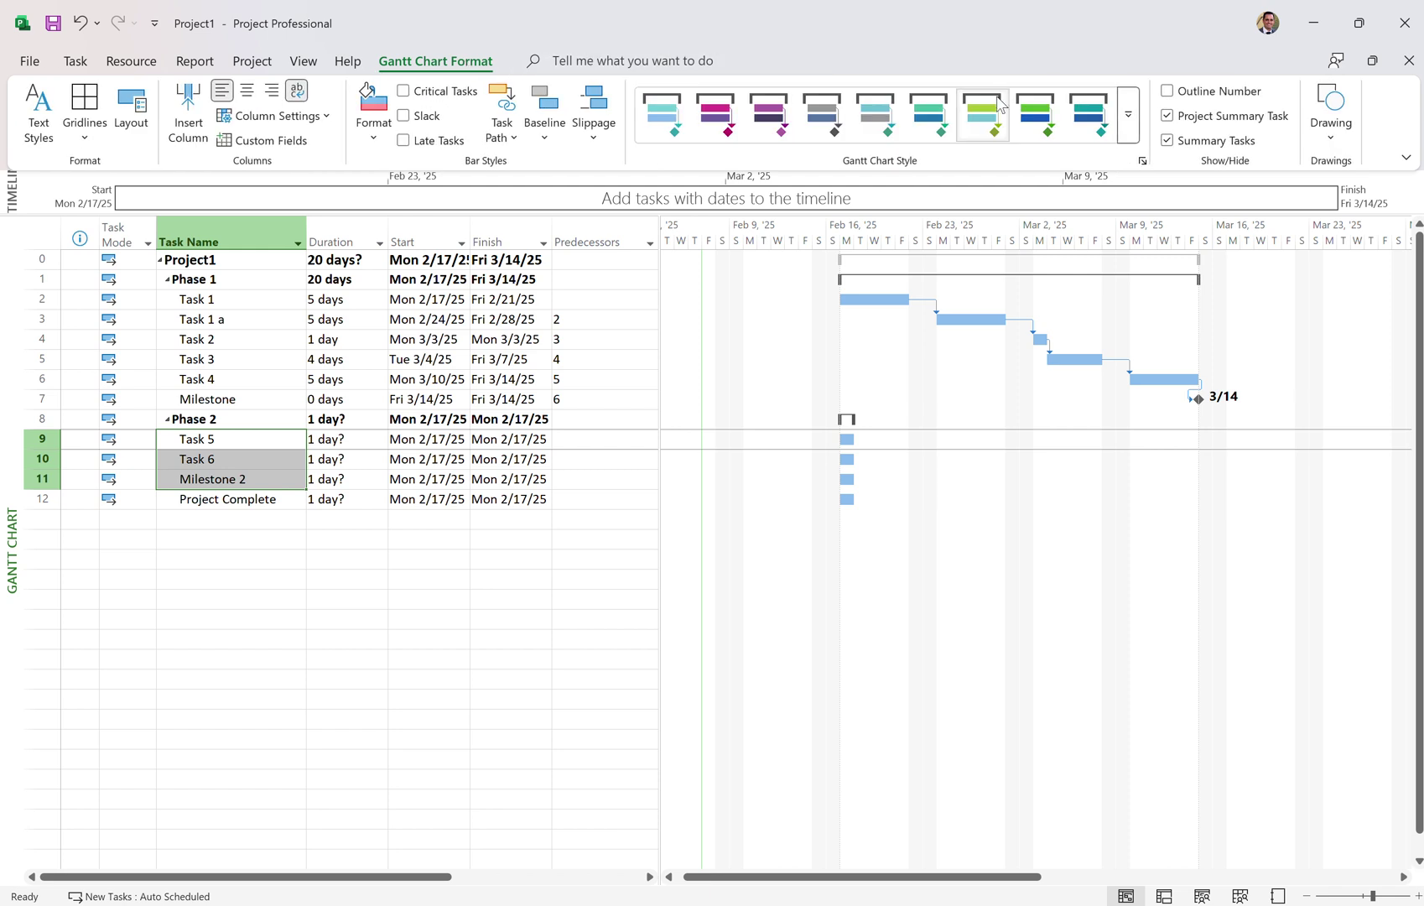
{"action": "left_click", "coordinate": [1167, 91]}
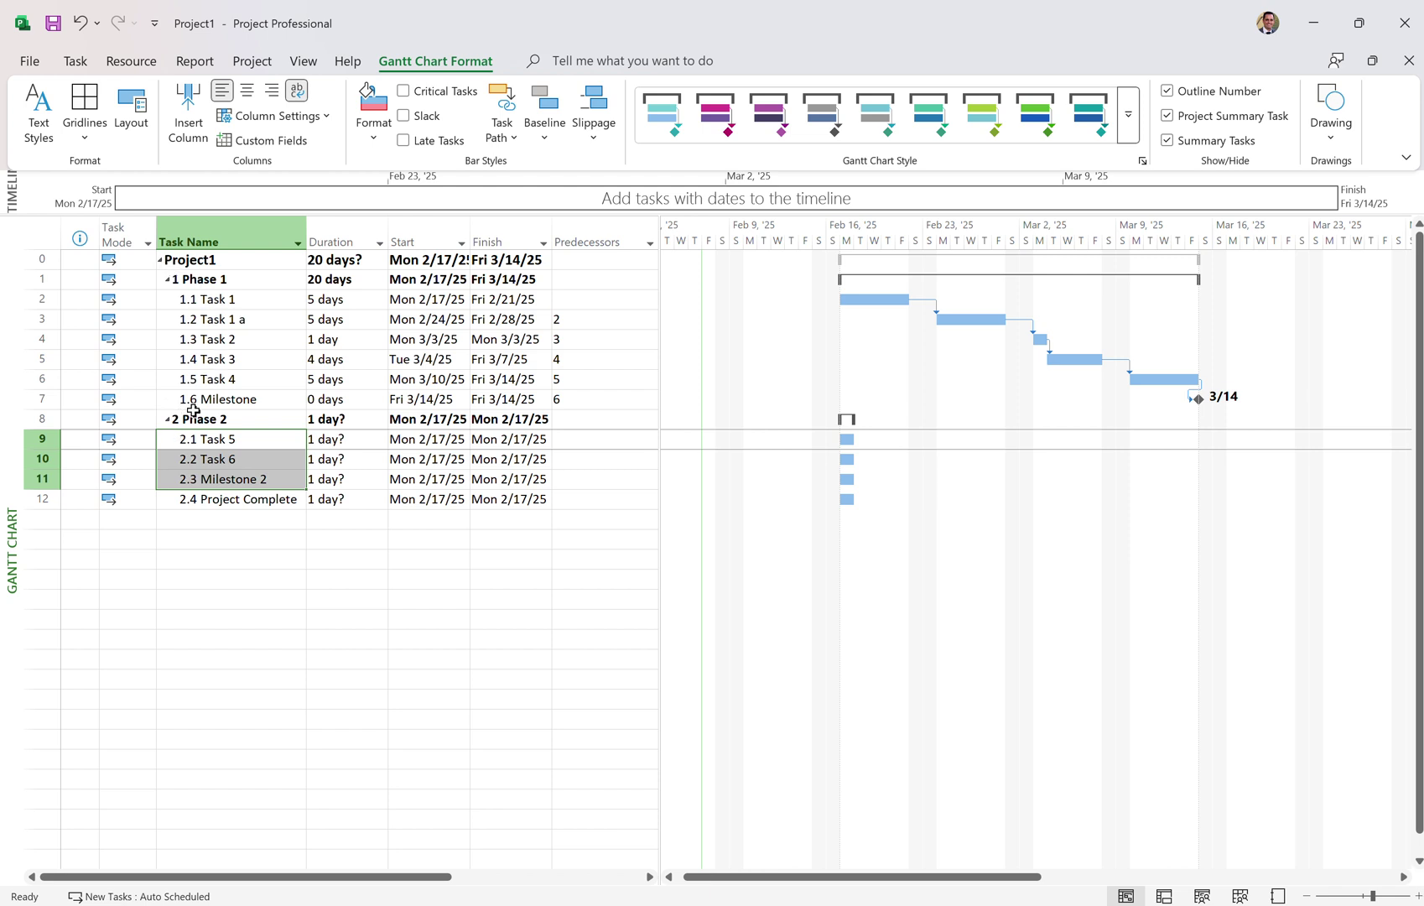
{"action": "left_click", "coordinate": [1220, 91]}
{"action": "left_click", "coordinate": [1220, 91]}
{"action": "left_click", "coordinate": [303, 487]}
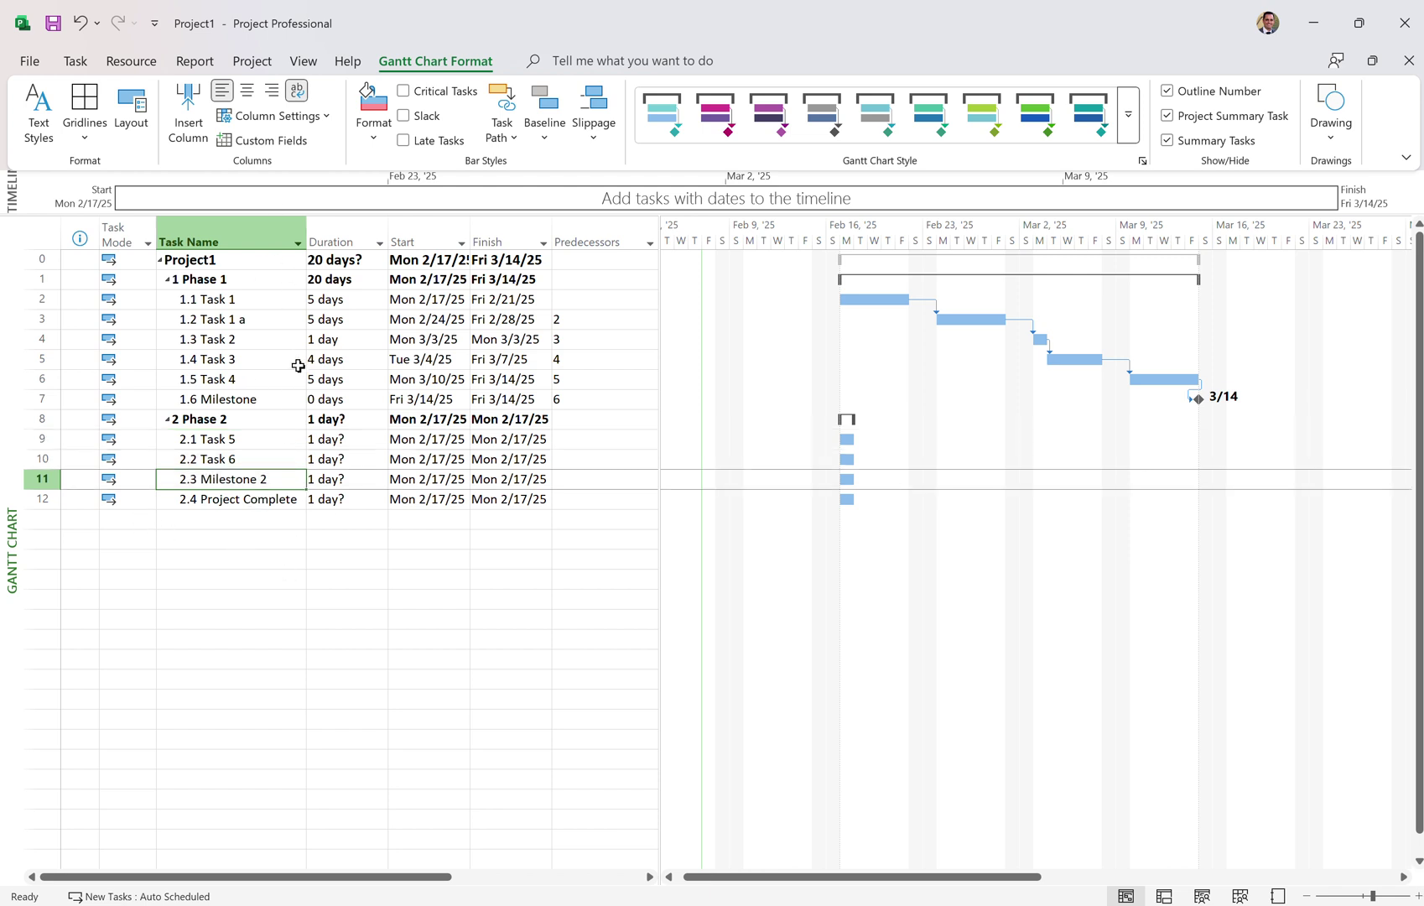
Step: Link Task 5, Task 6, Milestone 2 and Project Complete in sequence
{"action": "left_click", "coordinate": [220, 498]}
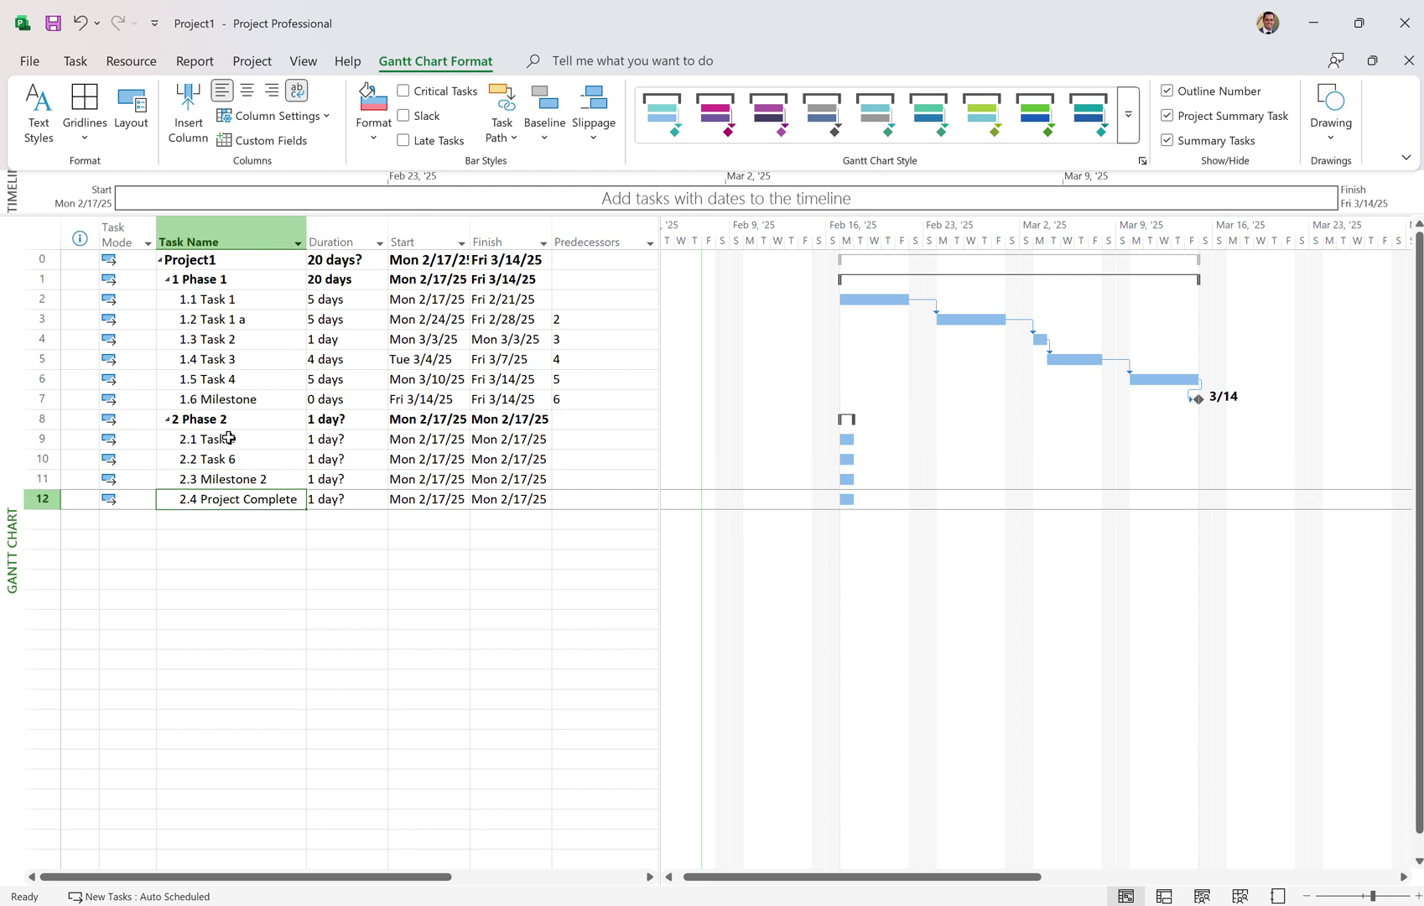
{"action": "left_click_drag", "start_coordinate": [228, 438], "coordinate": [225, 495]}
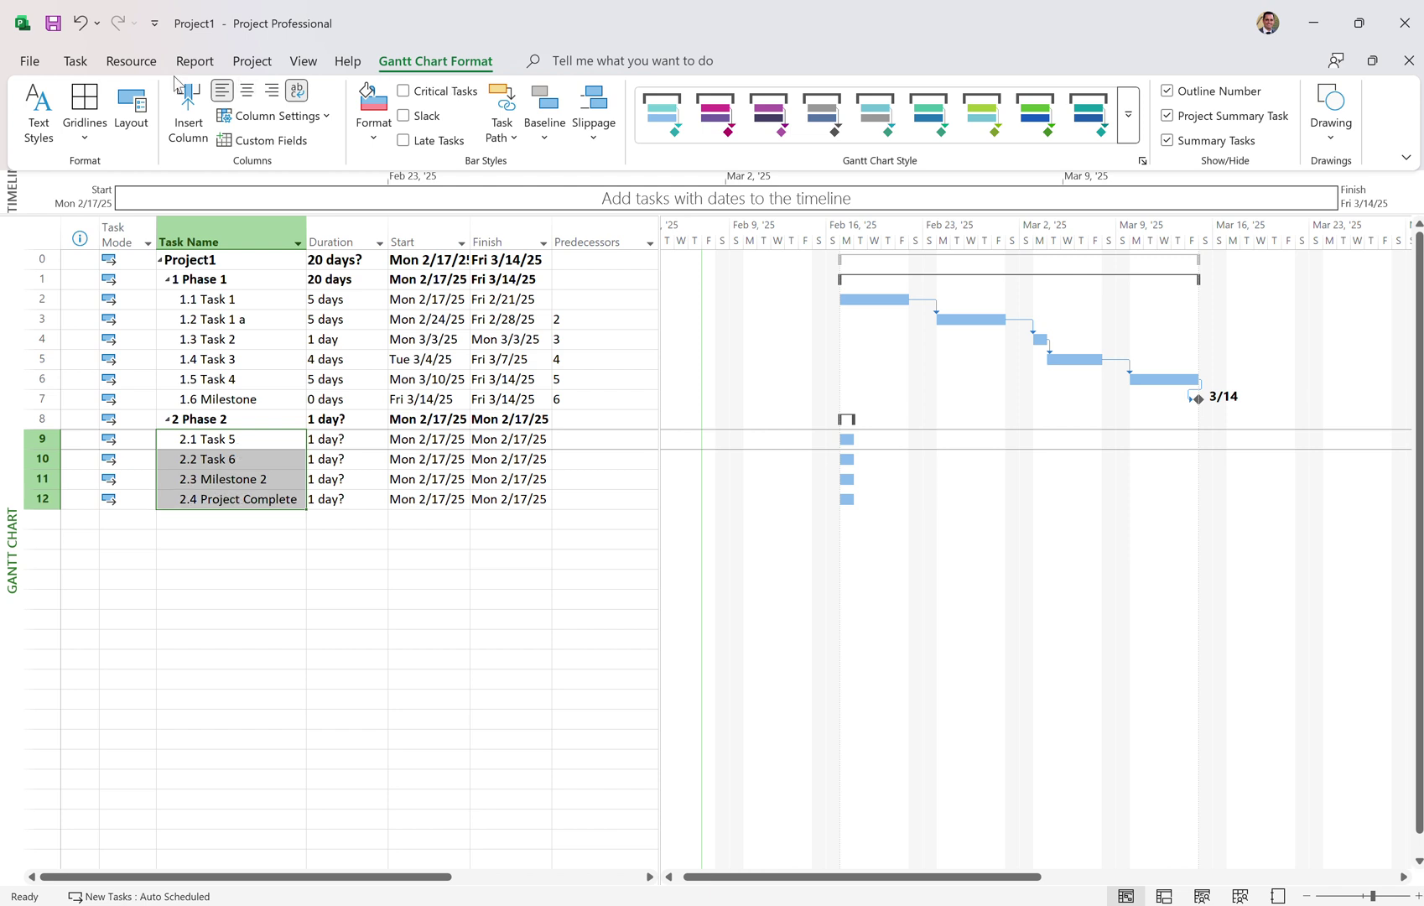
{"action": "left_click", "coordinate": [75, 61]}
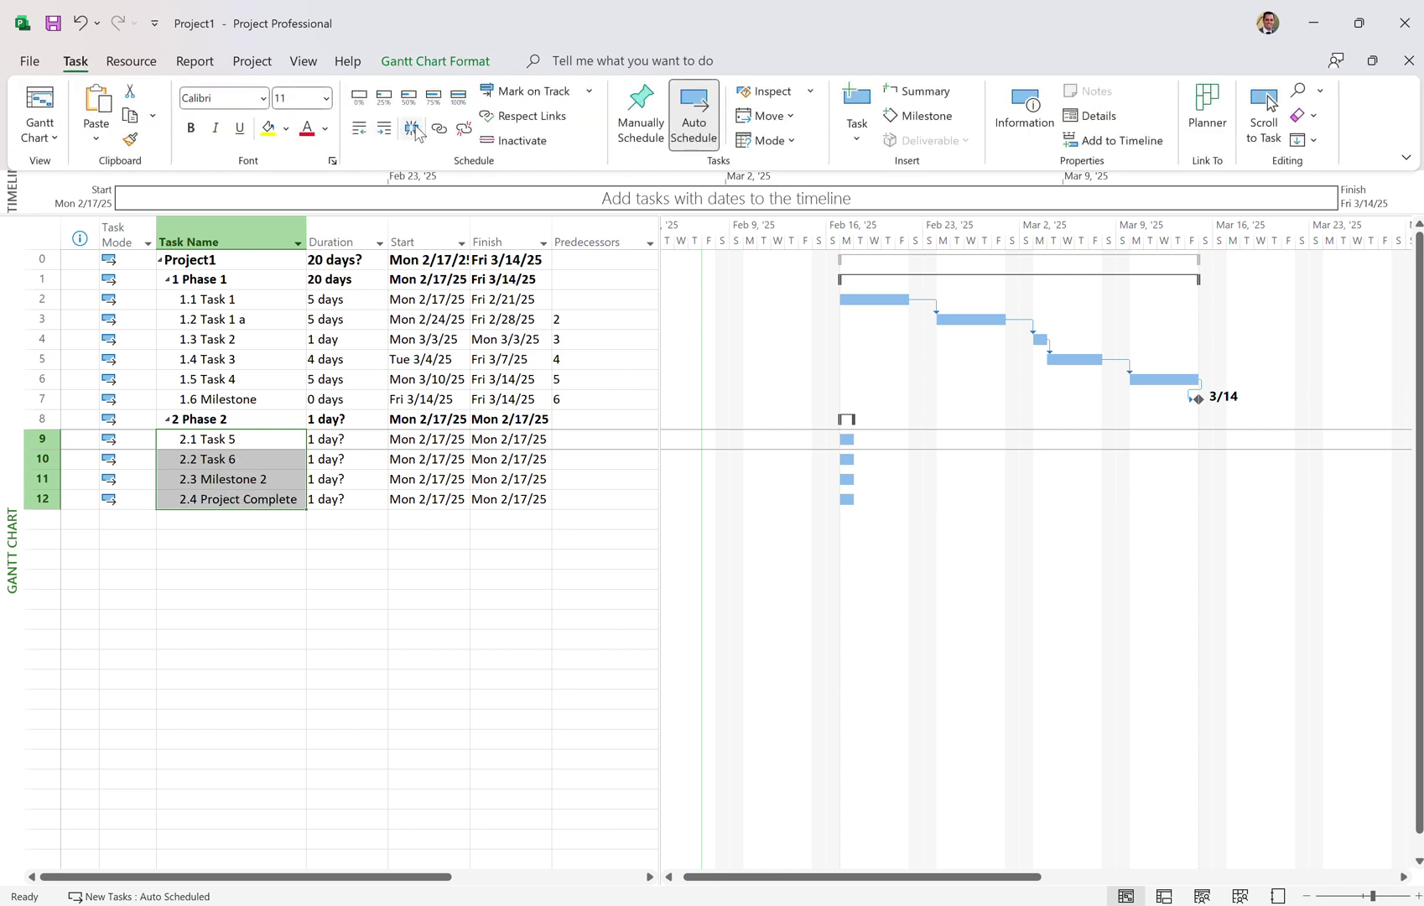
{"action": "left_click", "coordinate": [439, 128]}
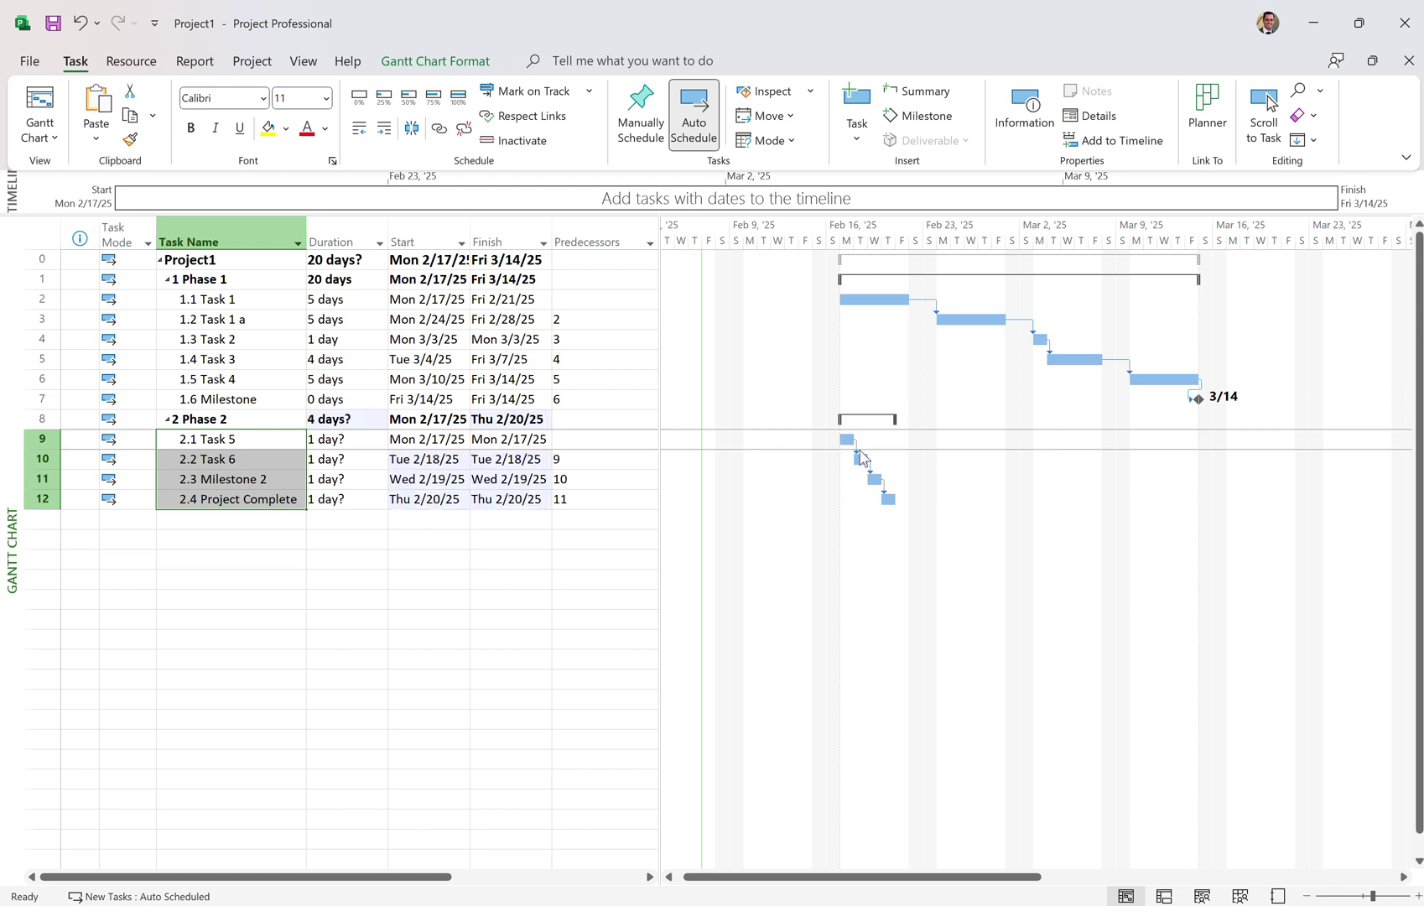
Step: Link the Phase 1 Milestone to Task 5 as its predecessor
{"action": "left_click", "coordinate": [239, 398]}
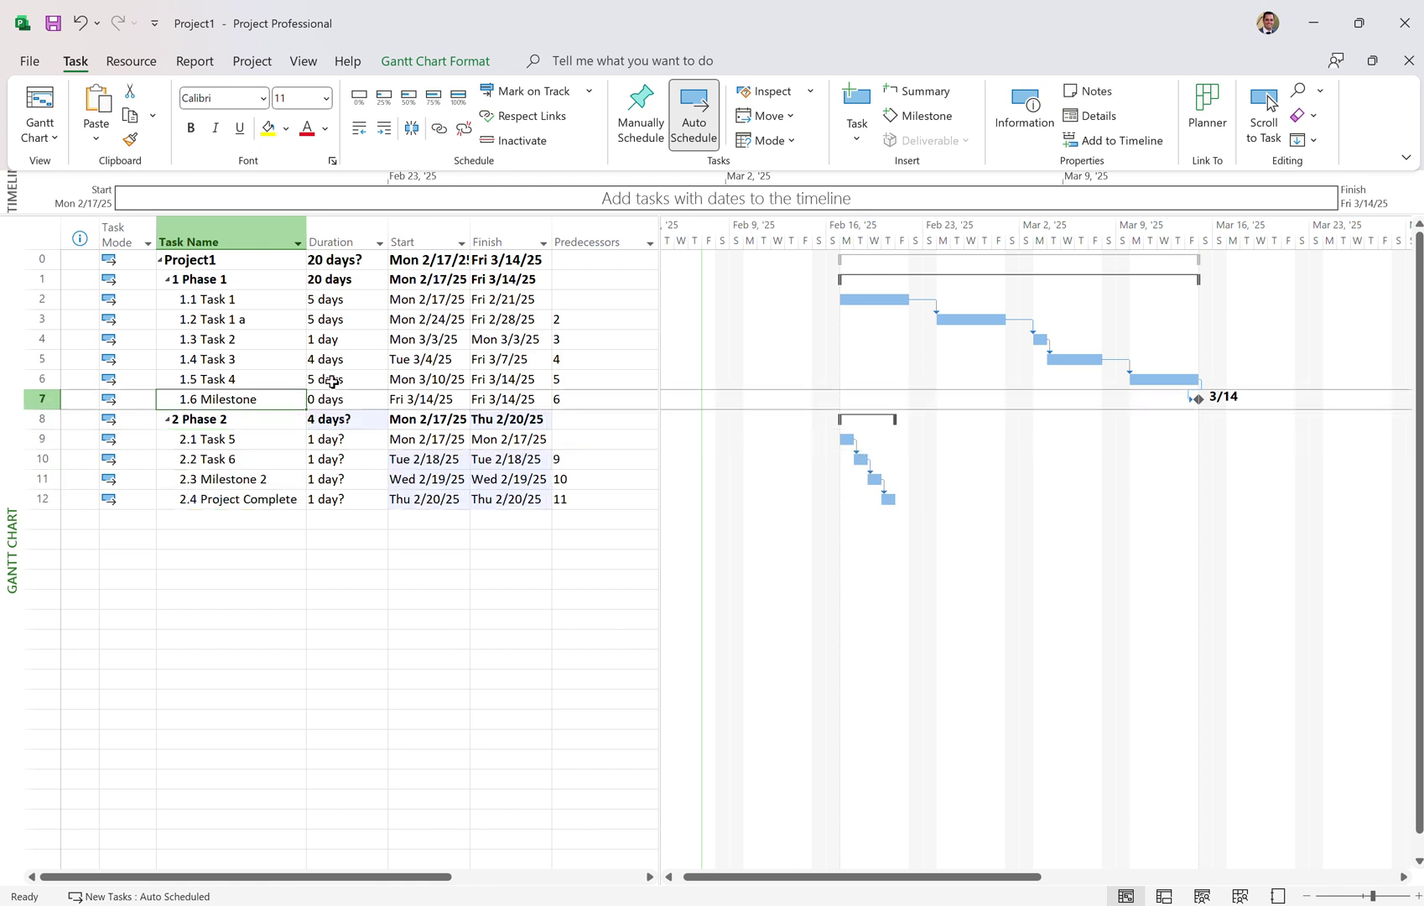
{"action": "left_click", "coordinate": [263, 438], "text": "ctrl"}
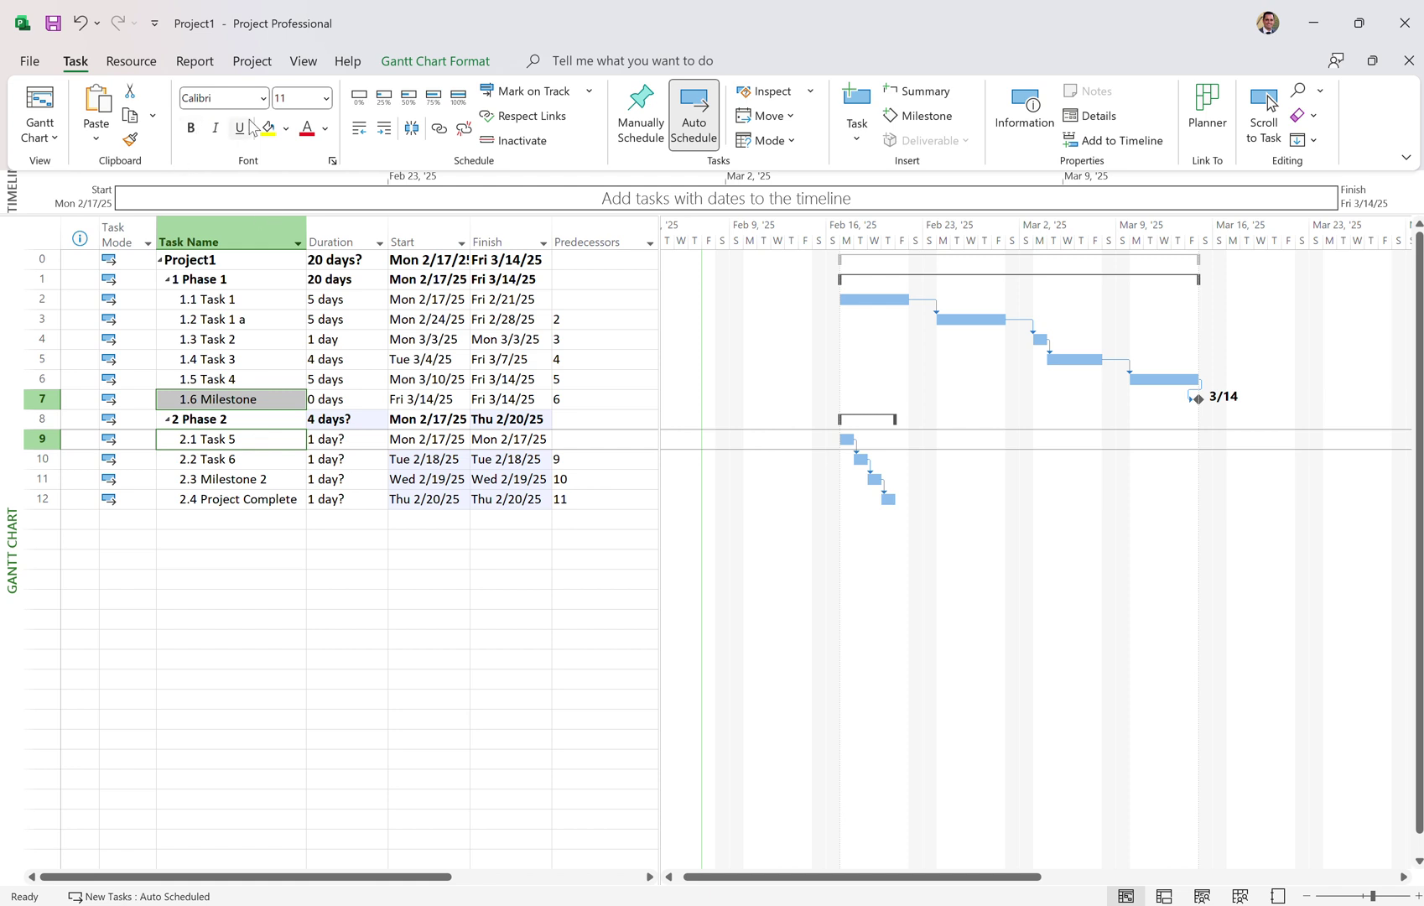
{"action": "left_click", "coordinate": [440, 136]}
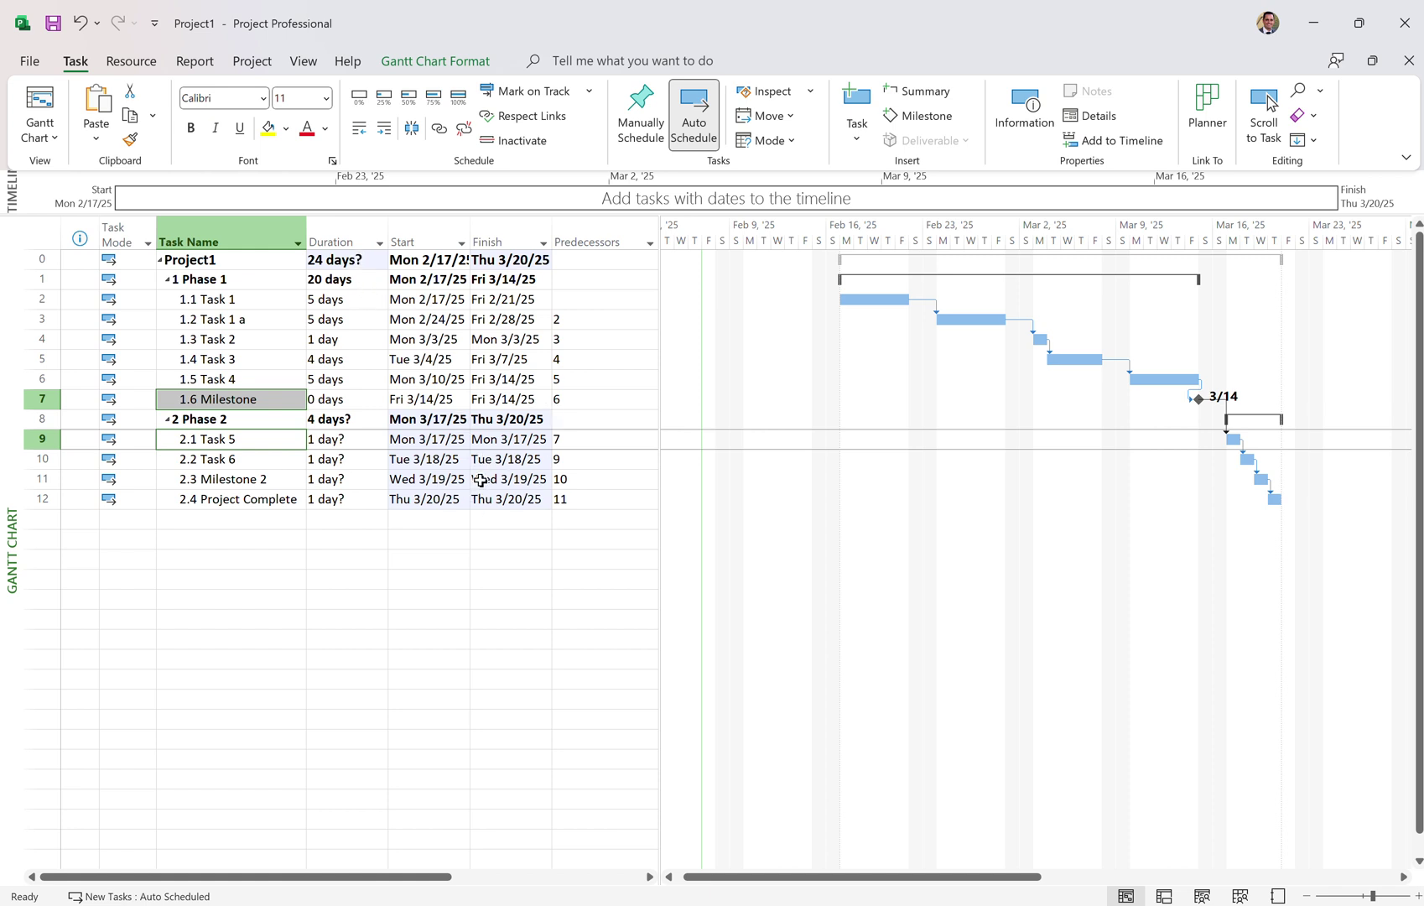
Step: Set the duration of Task 6 to 4 days and check the project's overall finish date and duration
{"action": "left_click", "coordinate": [276, 446]}
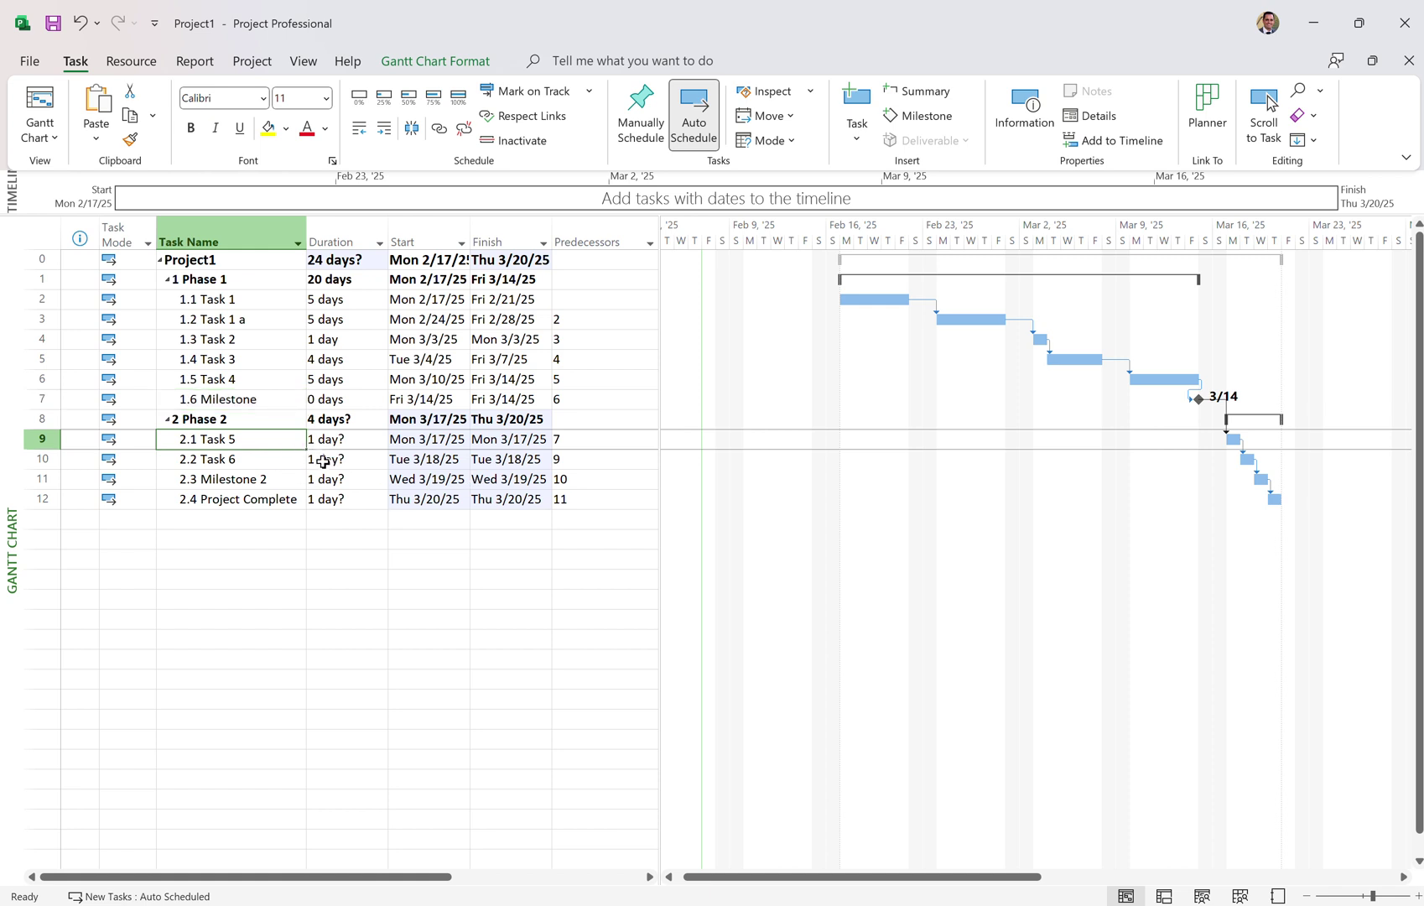
{"action": "left_click", "coordinate": [323, 462]}
{"action": "left_click", "coordinate": [379, 455]}
{"action": "left_click", "coordinate": [379, 455]}
{"action": "left_click", "coordinate": [379, 455]}
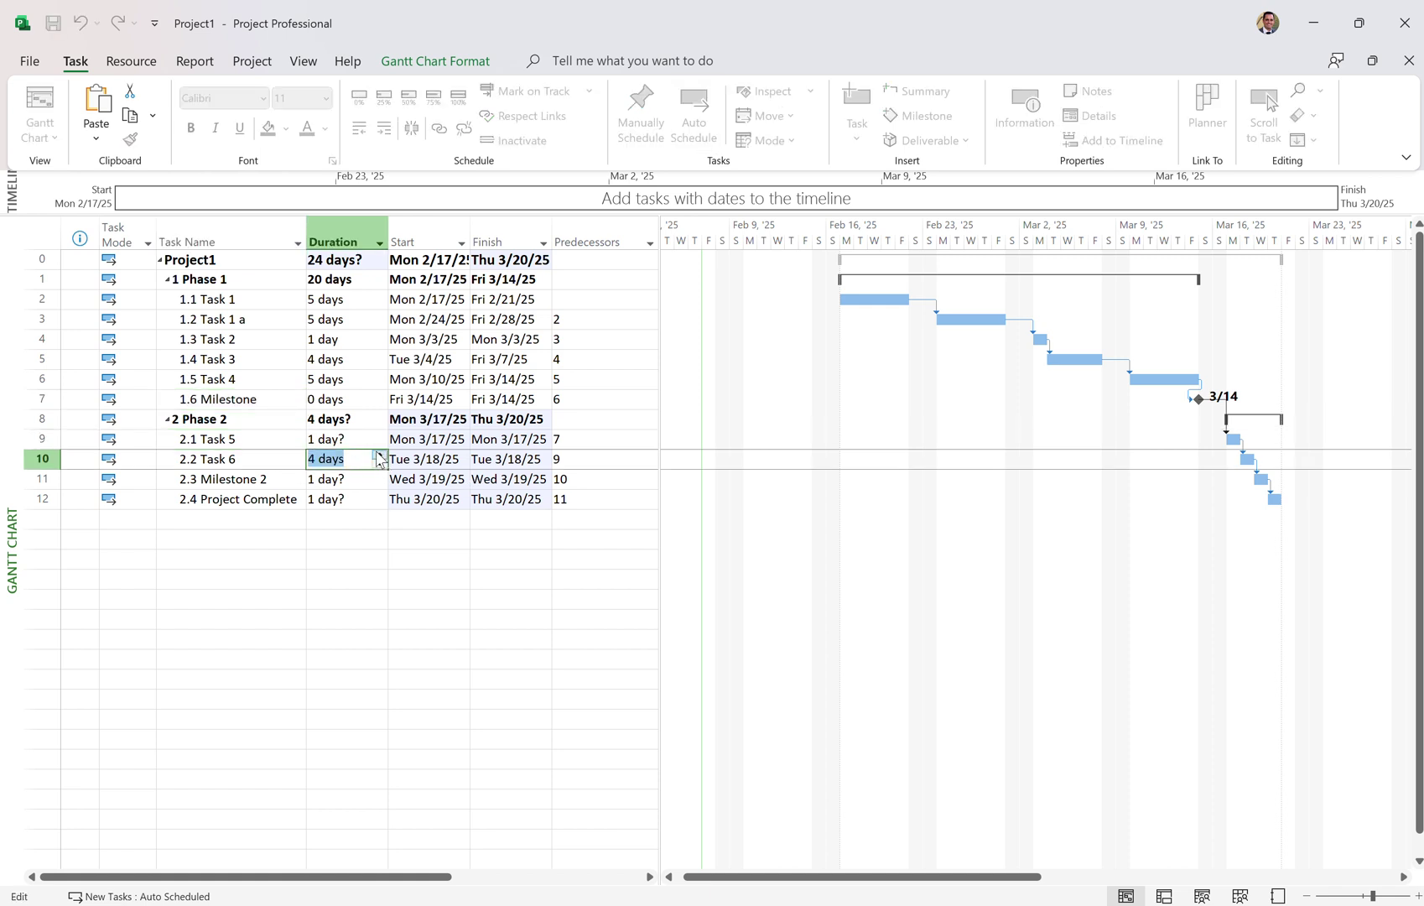
{"action": "left_click", "coordinate": [233, 571]}
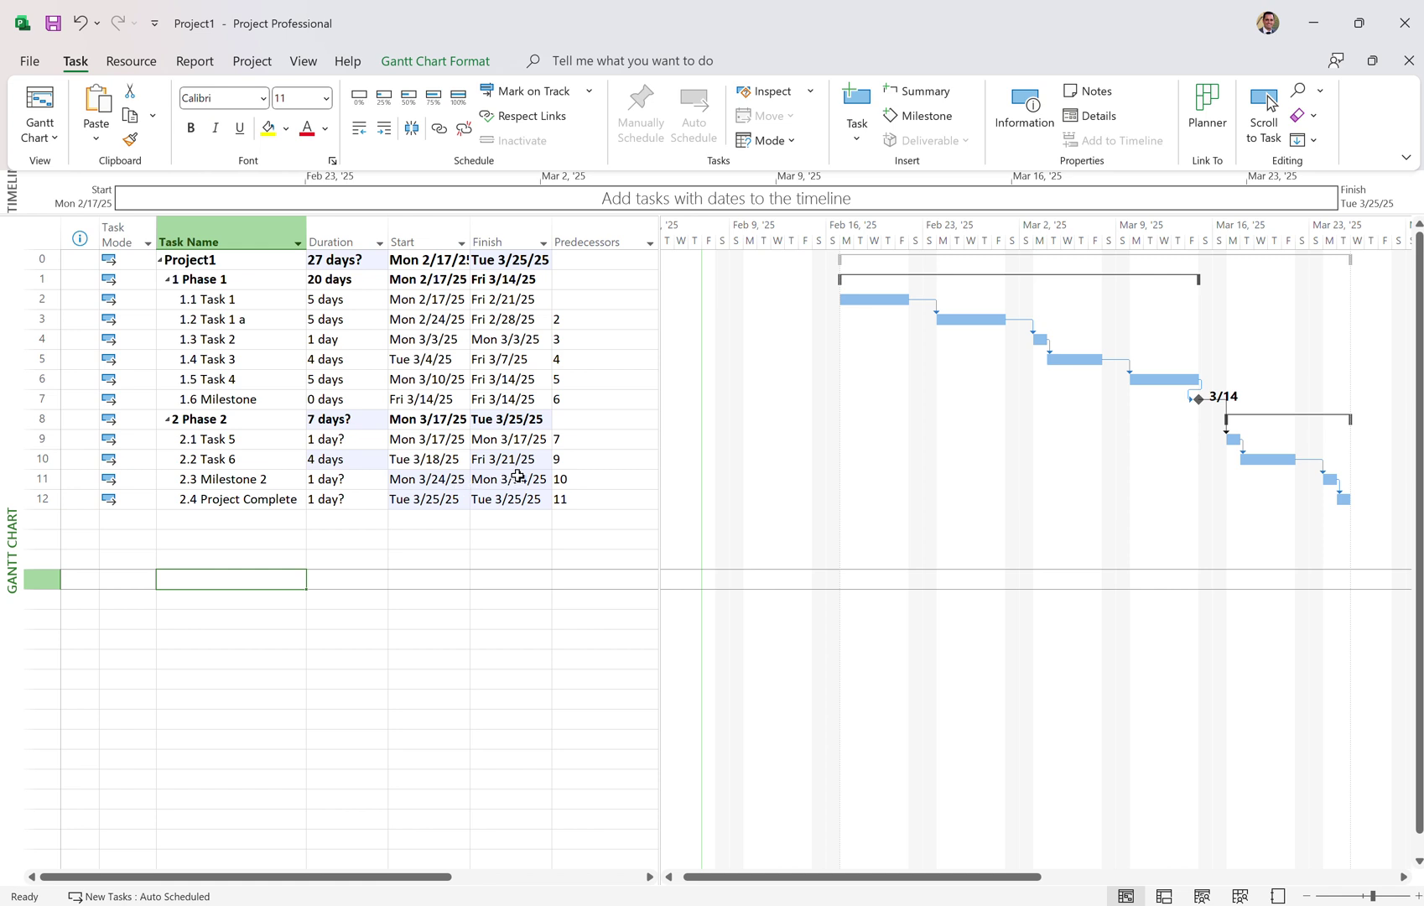
{"action": "left_click", "coordinate": [521, 261]}
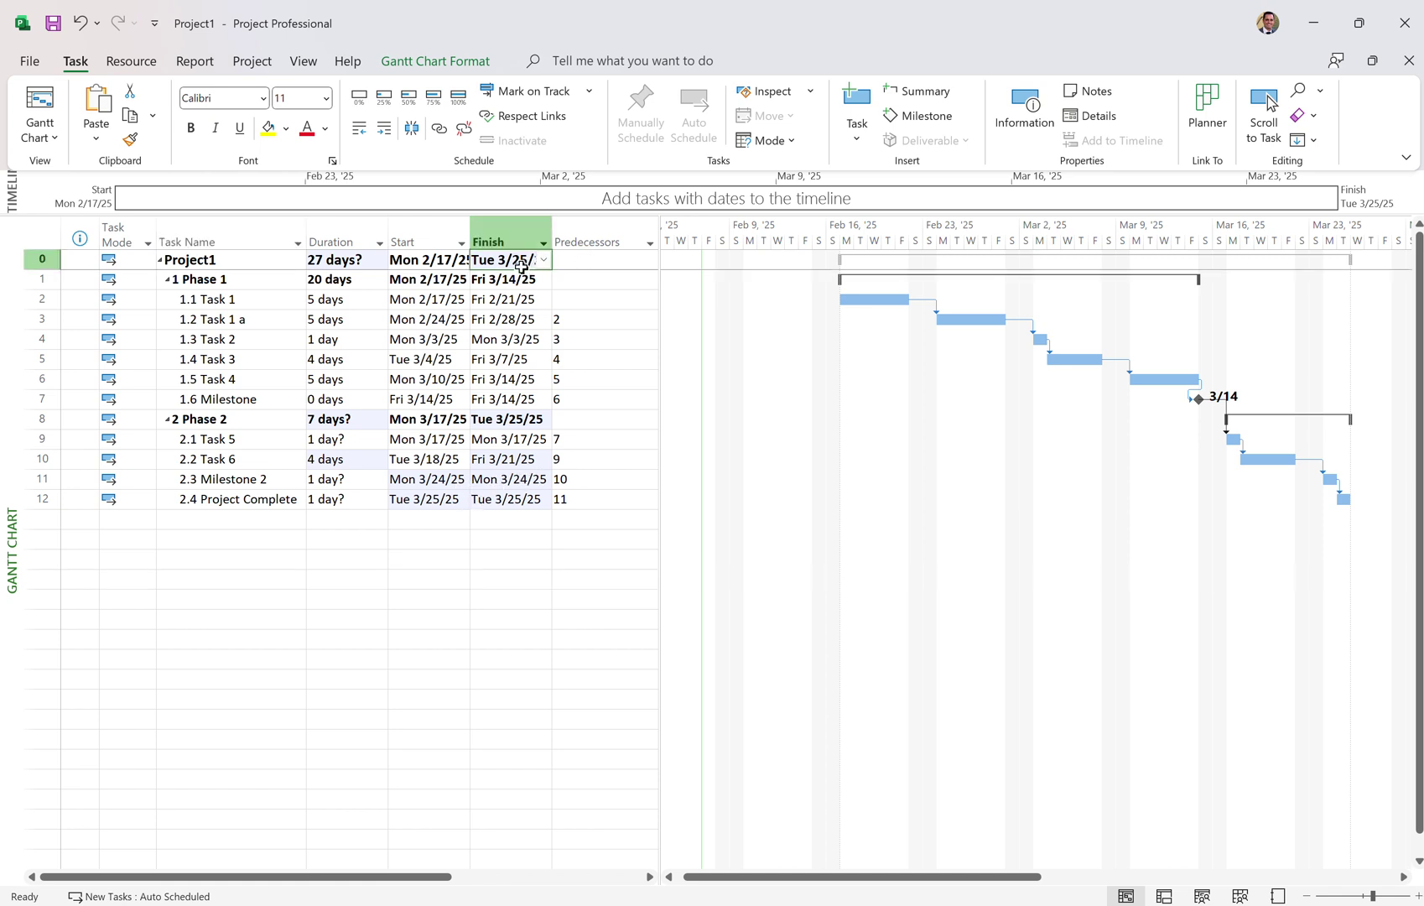
{"action": "left_click", "coordinate": [356, 262]}
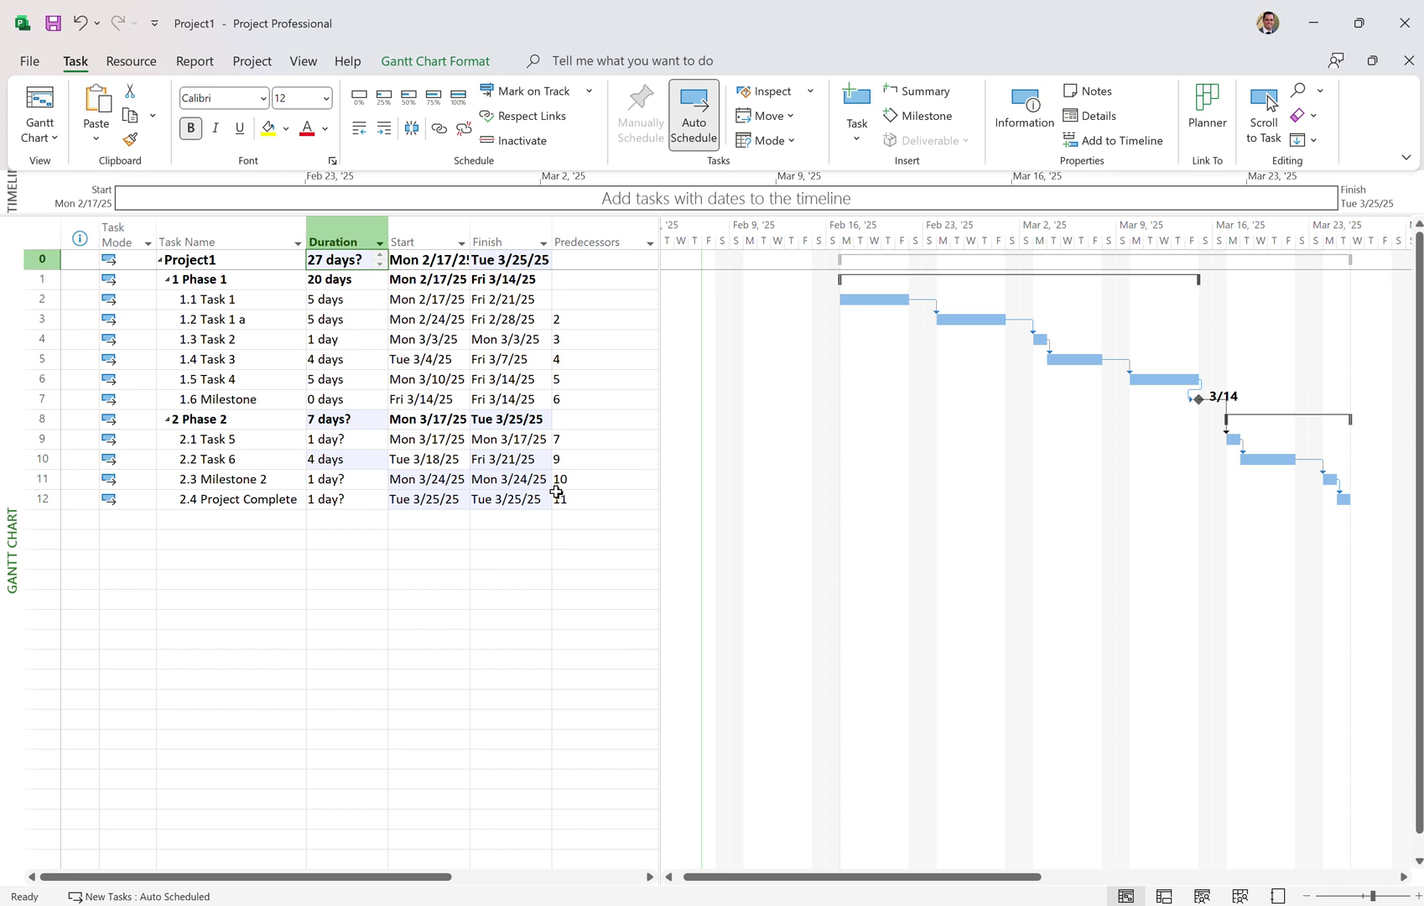
Step: Set the durations of Project Complete and Milestone 2 to 0 days, turning both into milestones
{"action": "left_click", "coordinate": [327, 503]}
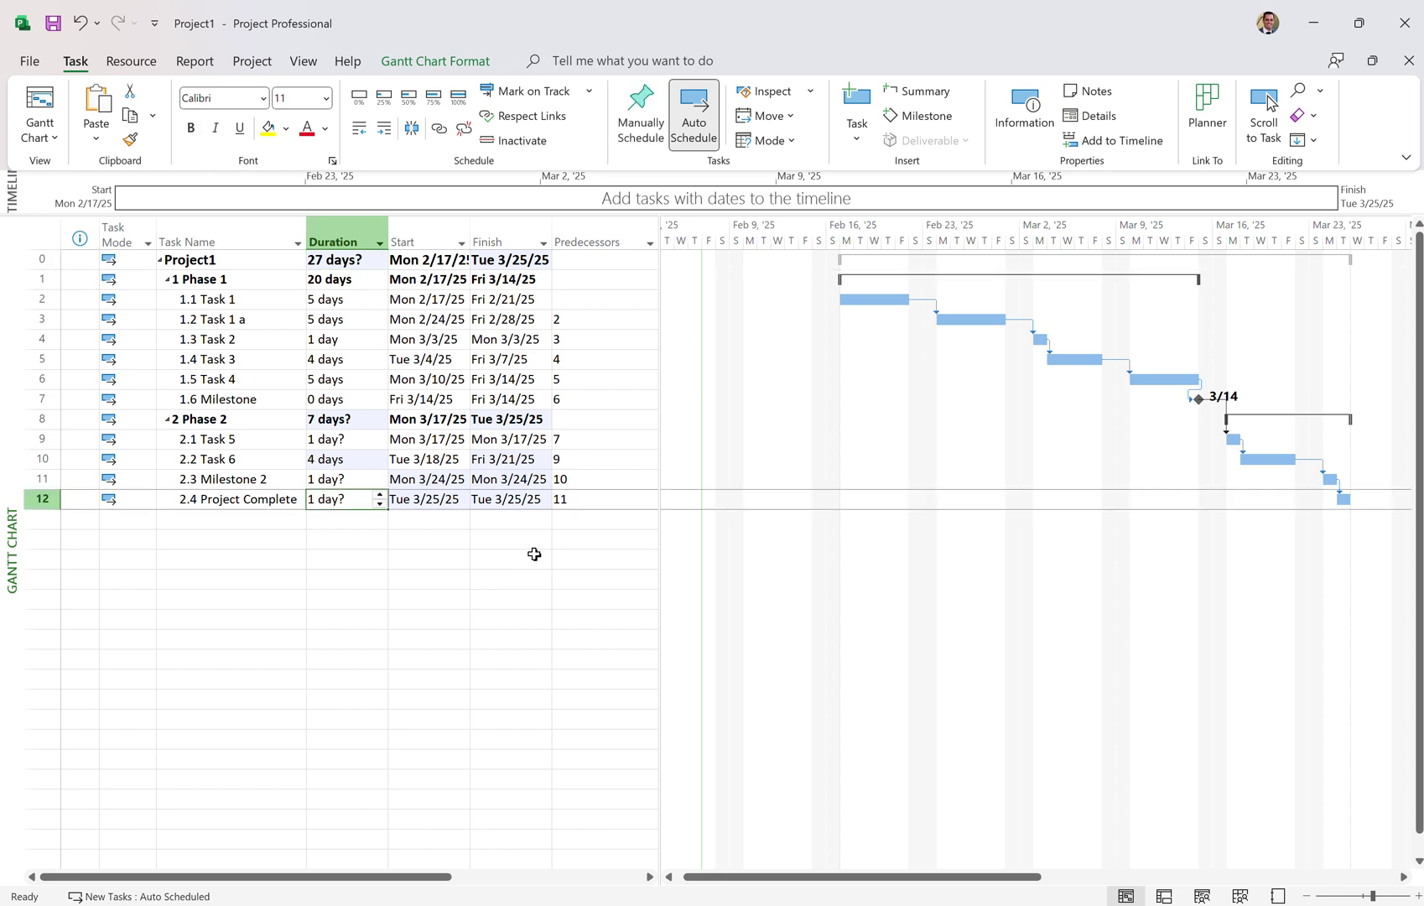
{"action": "type", "text": "0"}
{"action": "key", "text": "Return"}
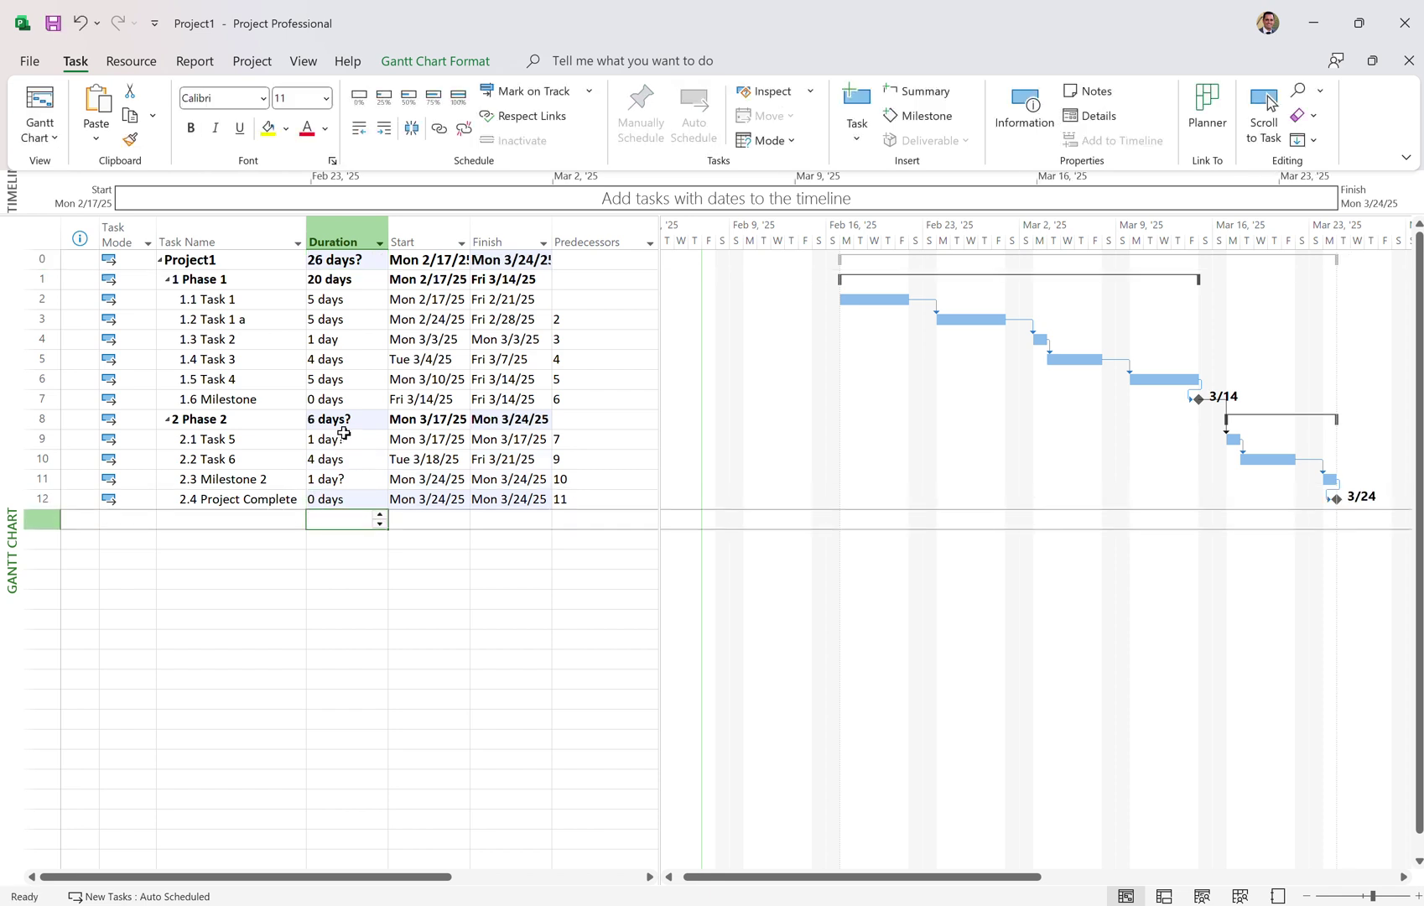
{"action": "left_click", "coordinate": [326, 481]}
{"action": "type", "text": "0"}
{"action": "key", "text": "Return"}
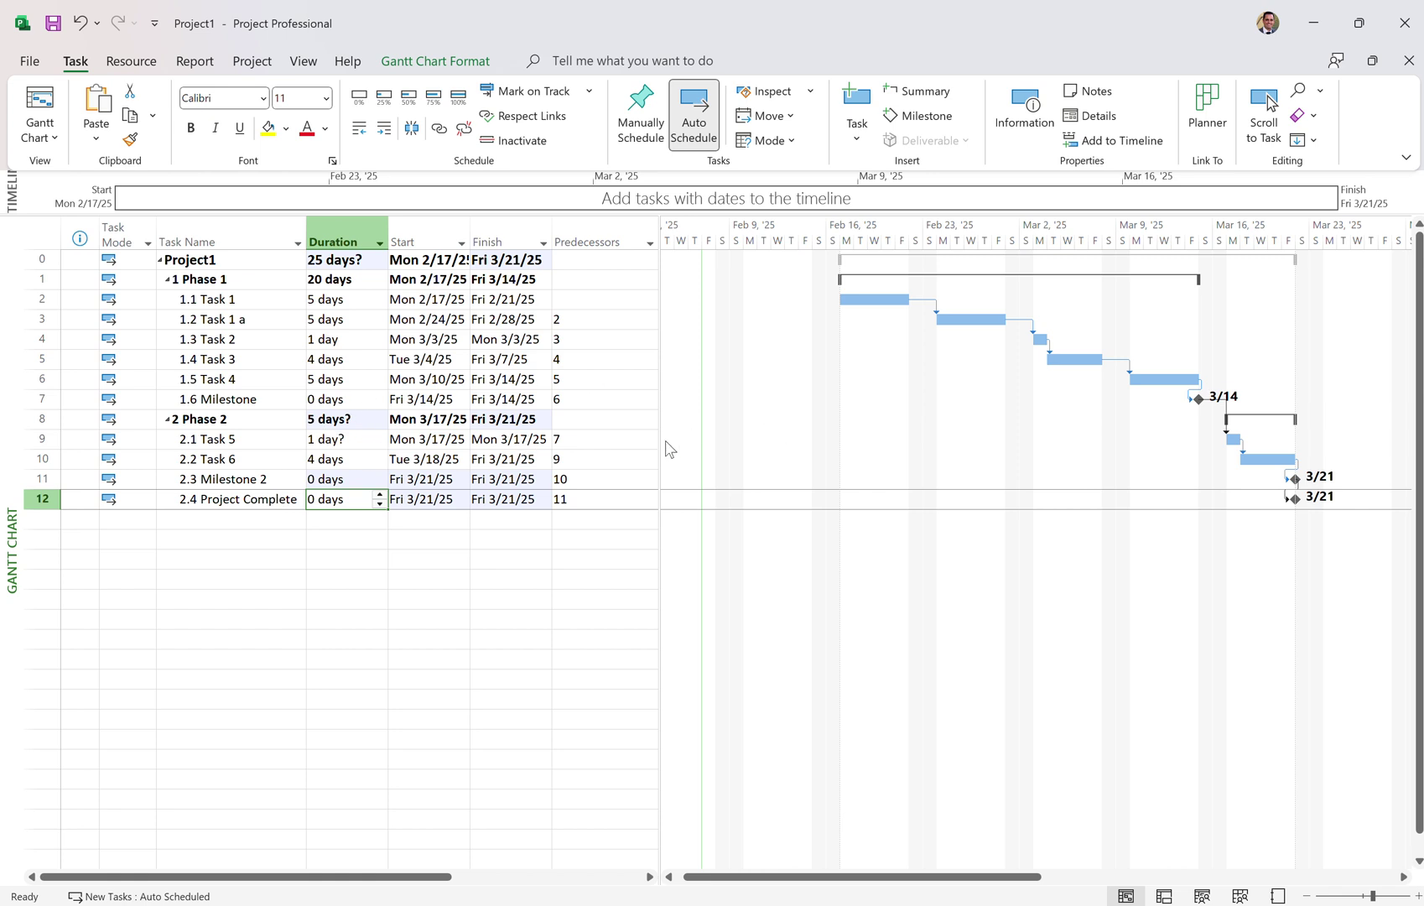
{"action": "left_click_drag", "start_coordinate": [659, 439], "coordinate": [857, 464]}
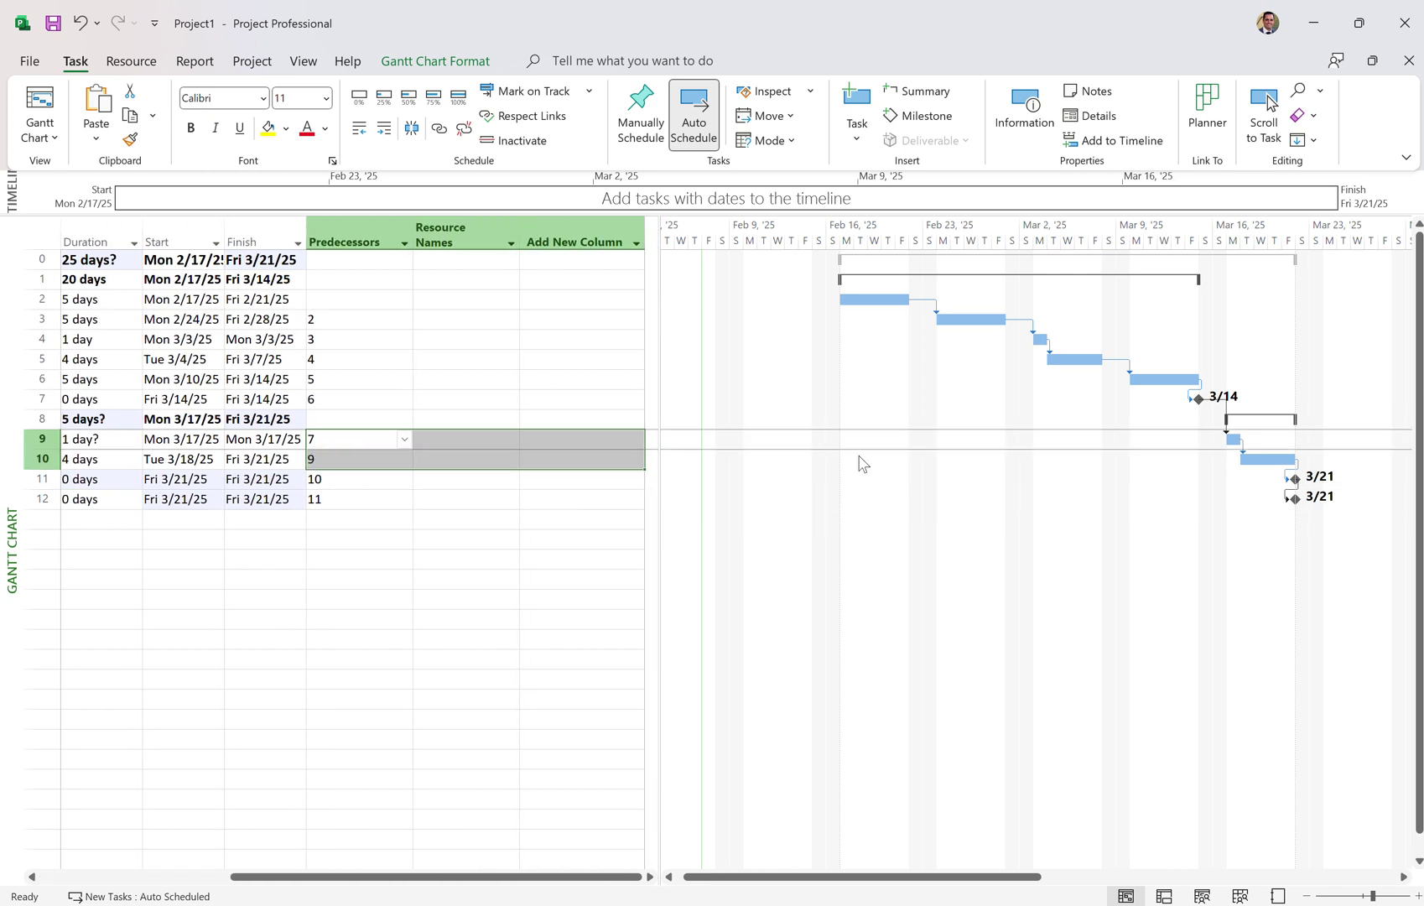
{"action": "left_click", "coordinate": [482, 281]}
{"action": "scroll", "coordinate": [340, 375], "scroll_direction": "left", "scroll_amount": 5}
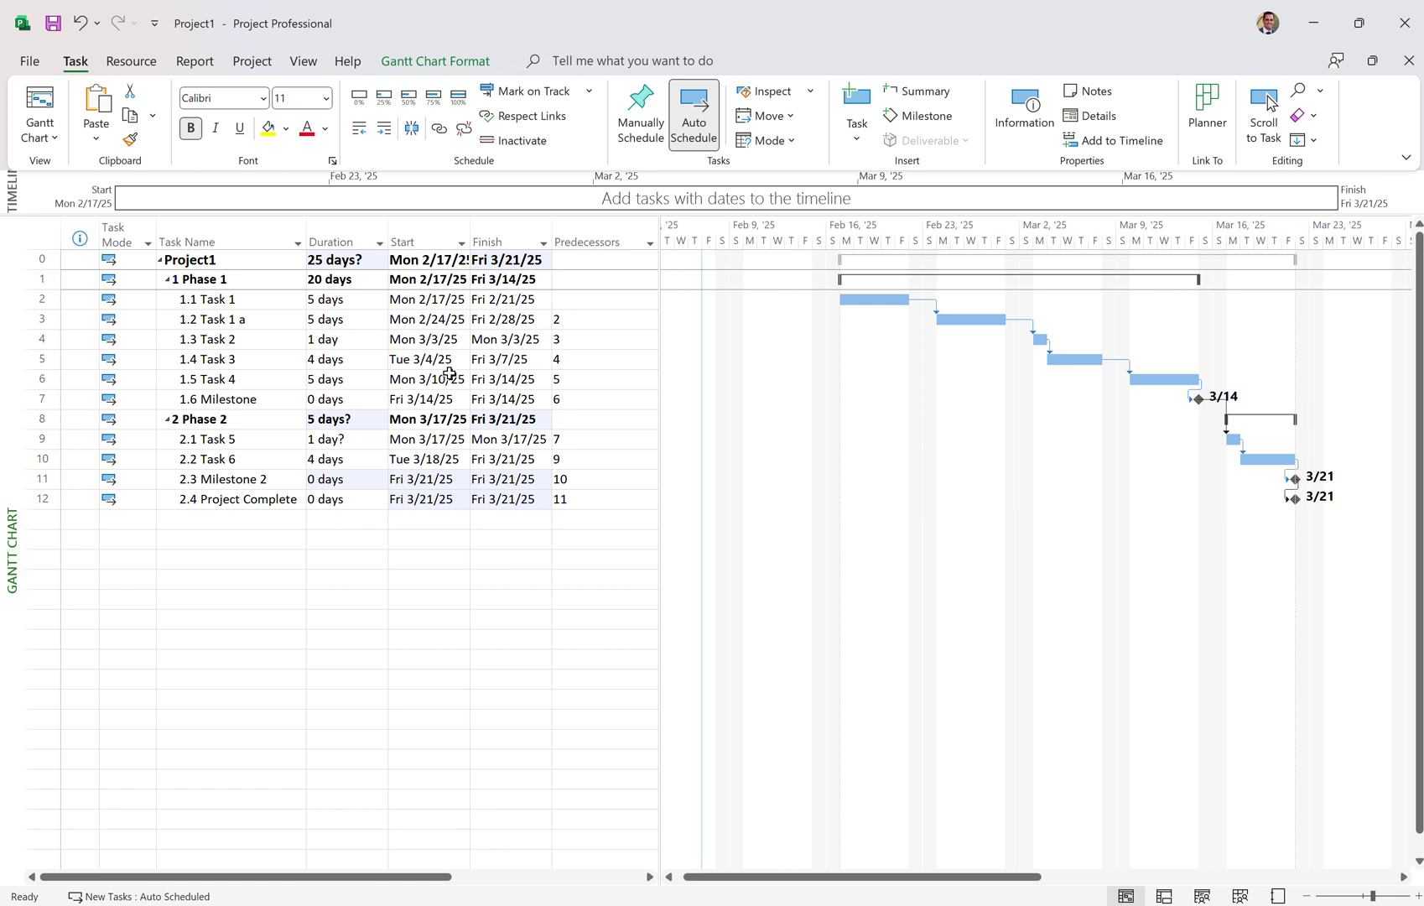
{"action": "scroll", "coordinate": [438, 367], "scroll_direction": "right", "scroll_amount": 1}
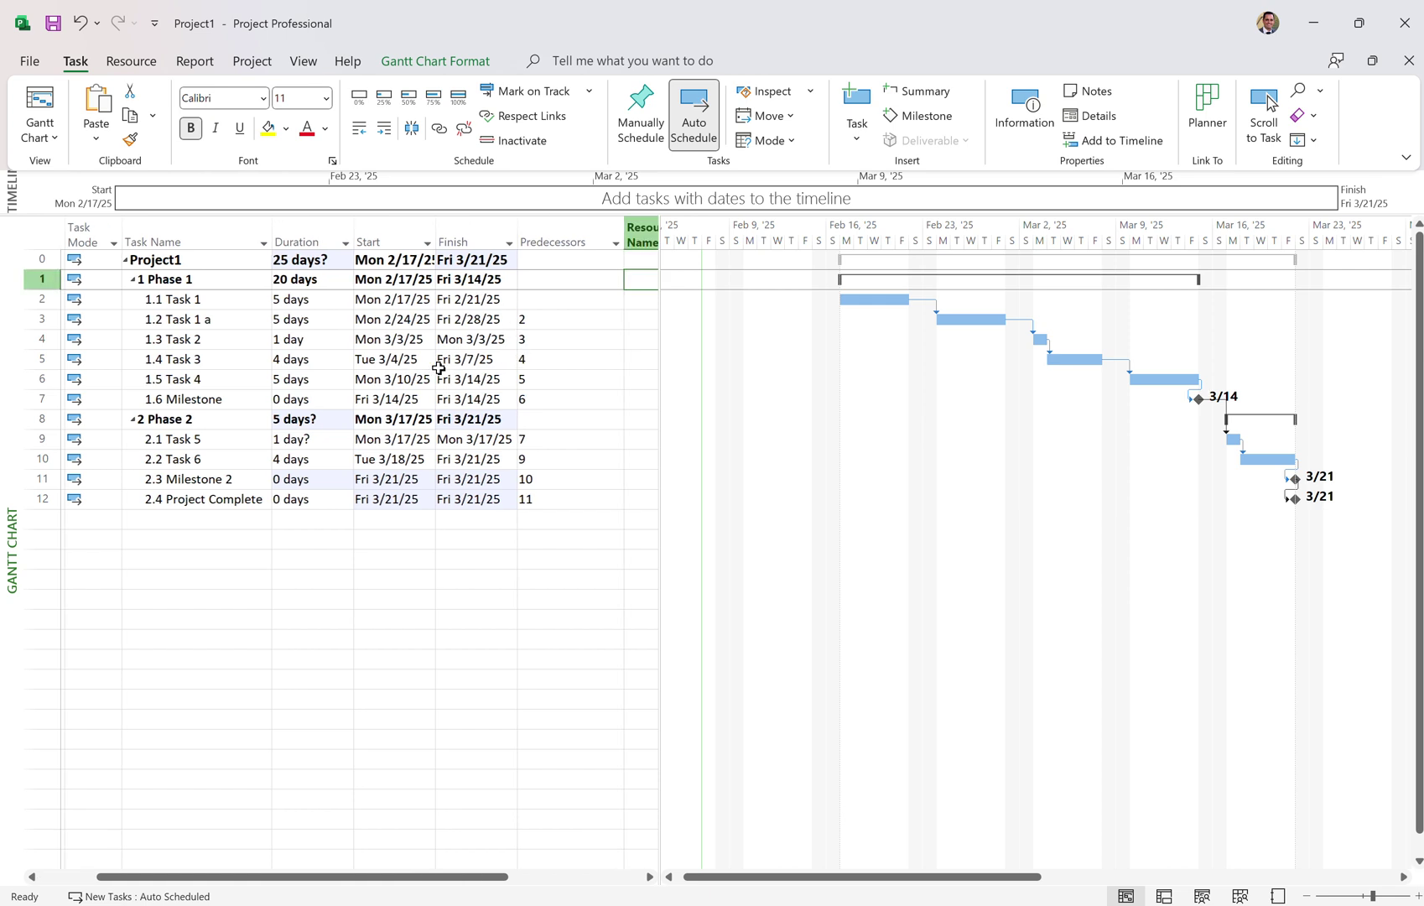
Step: Switch to the Resource Sheet and add four work resources, entering each person's first name
{"action": "left_click", "coordinate": [302, 64]}
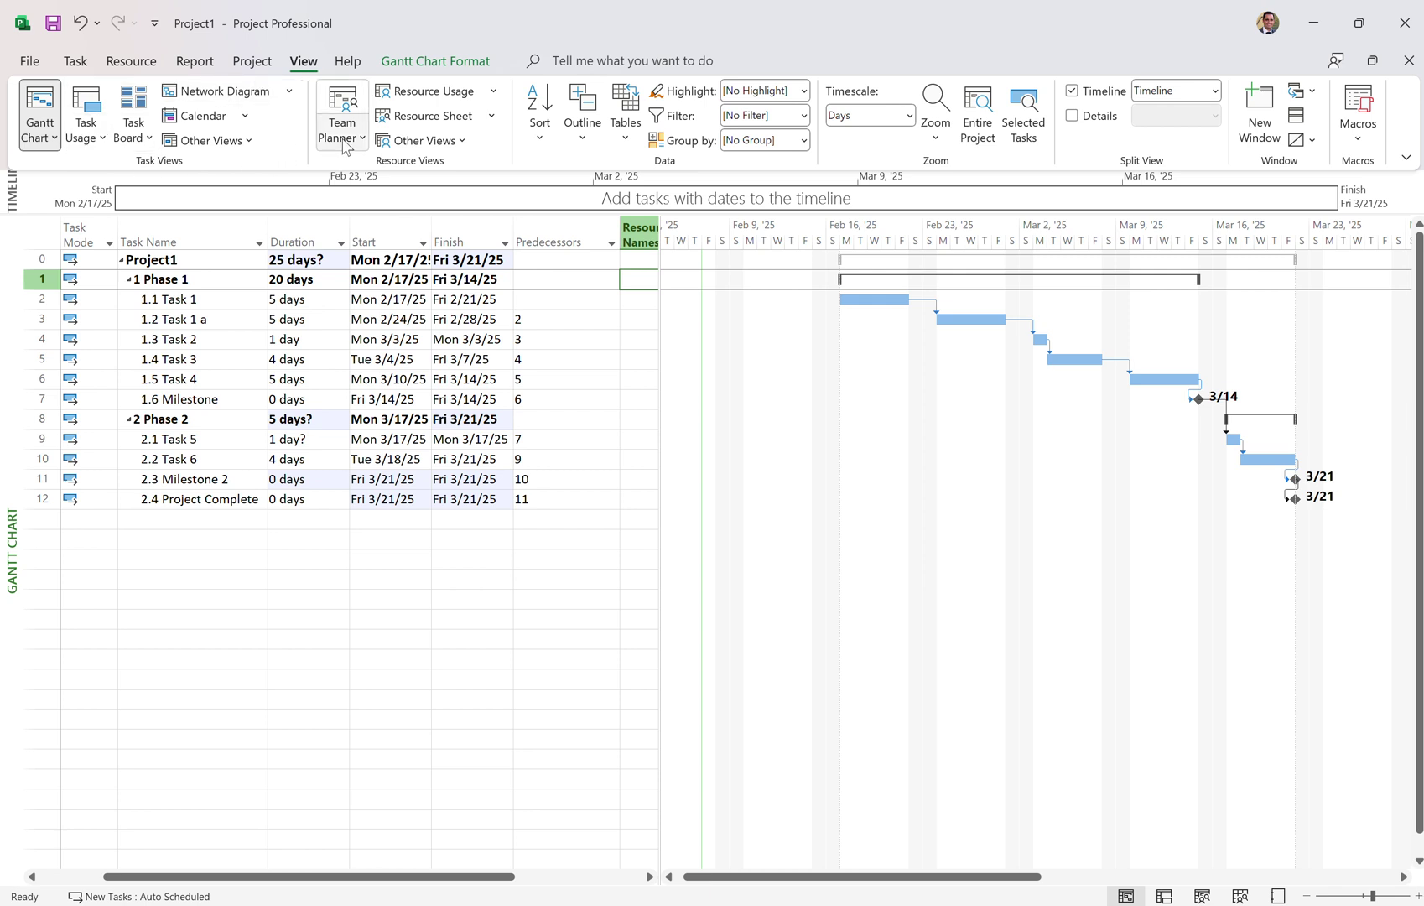
{"action": "left_click", "coordinate": [428, 117]}
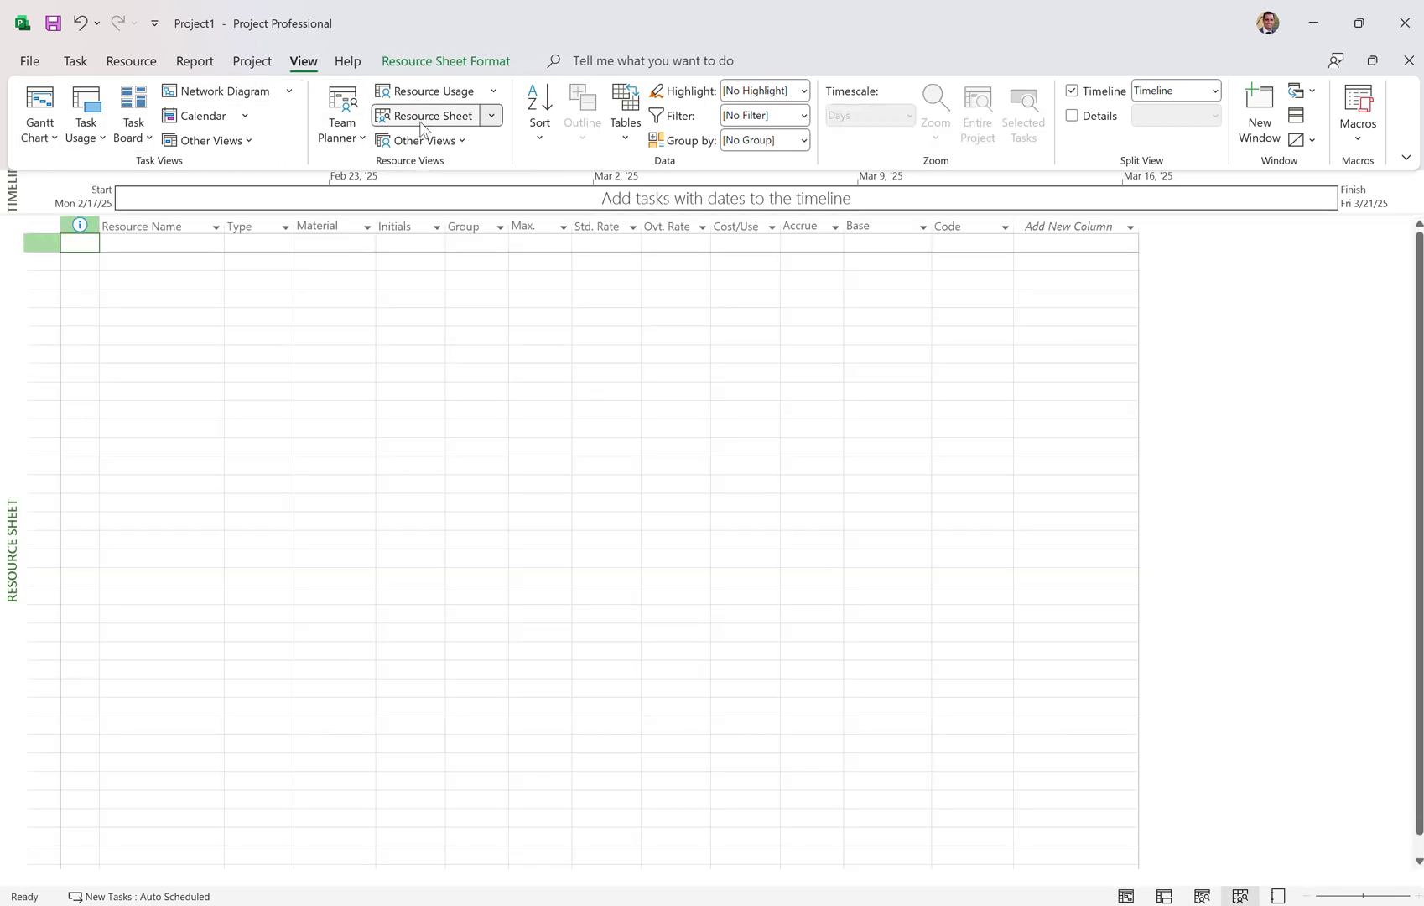
{"action": "left_click", "coordinate": [180, 244]}
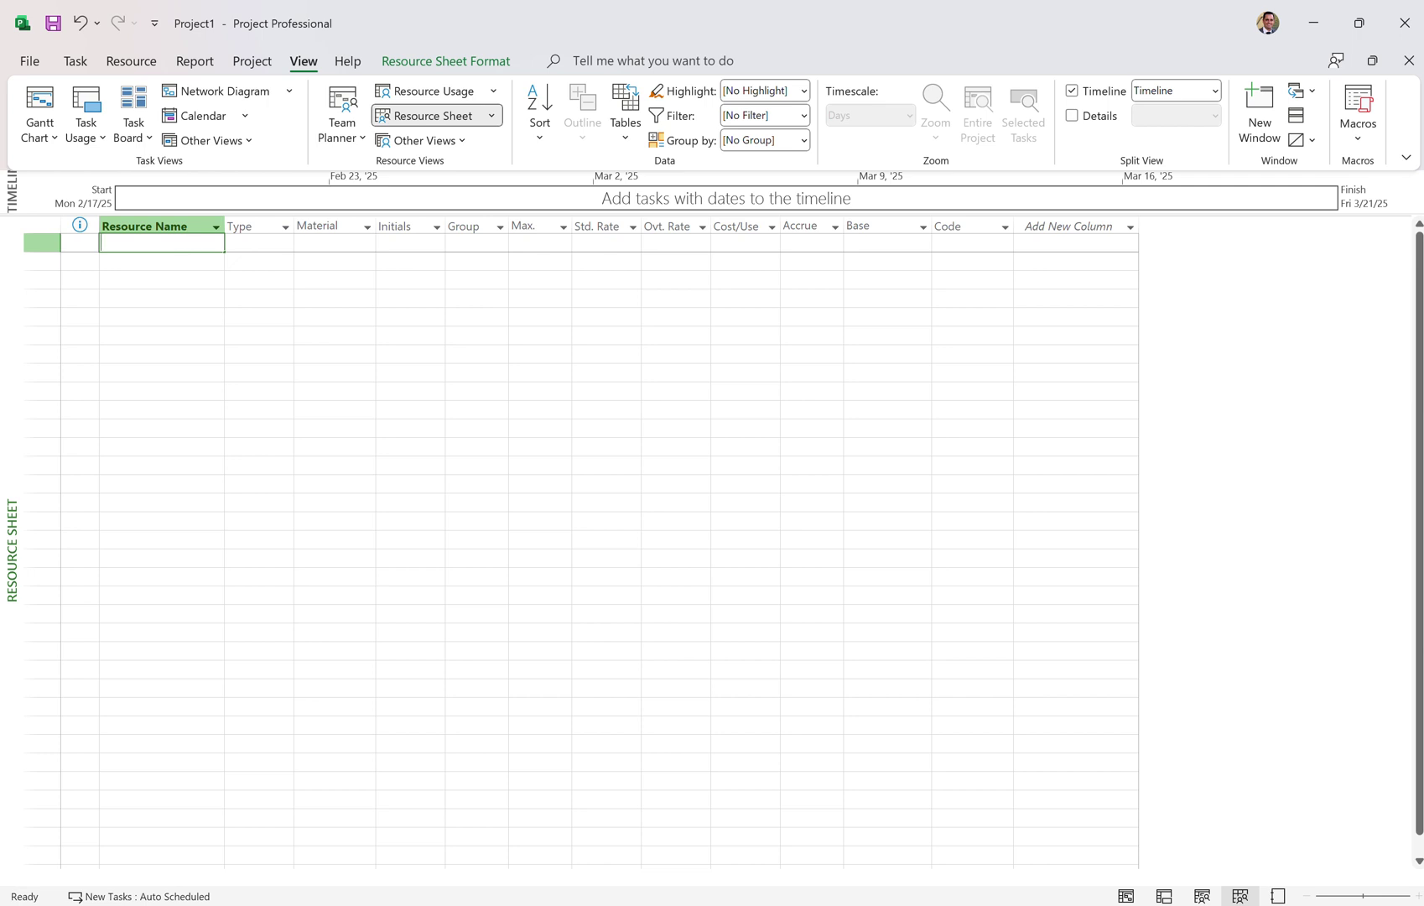
{"action": "type", "text": "tom"}
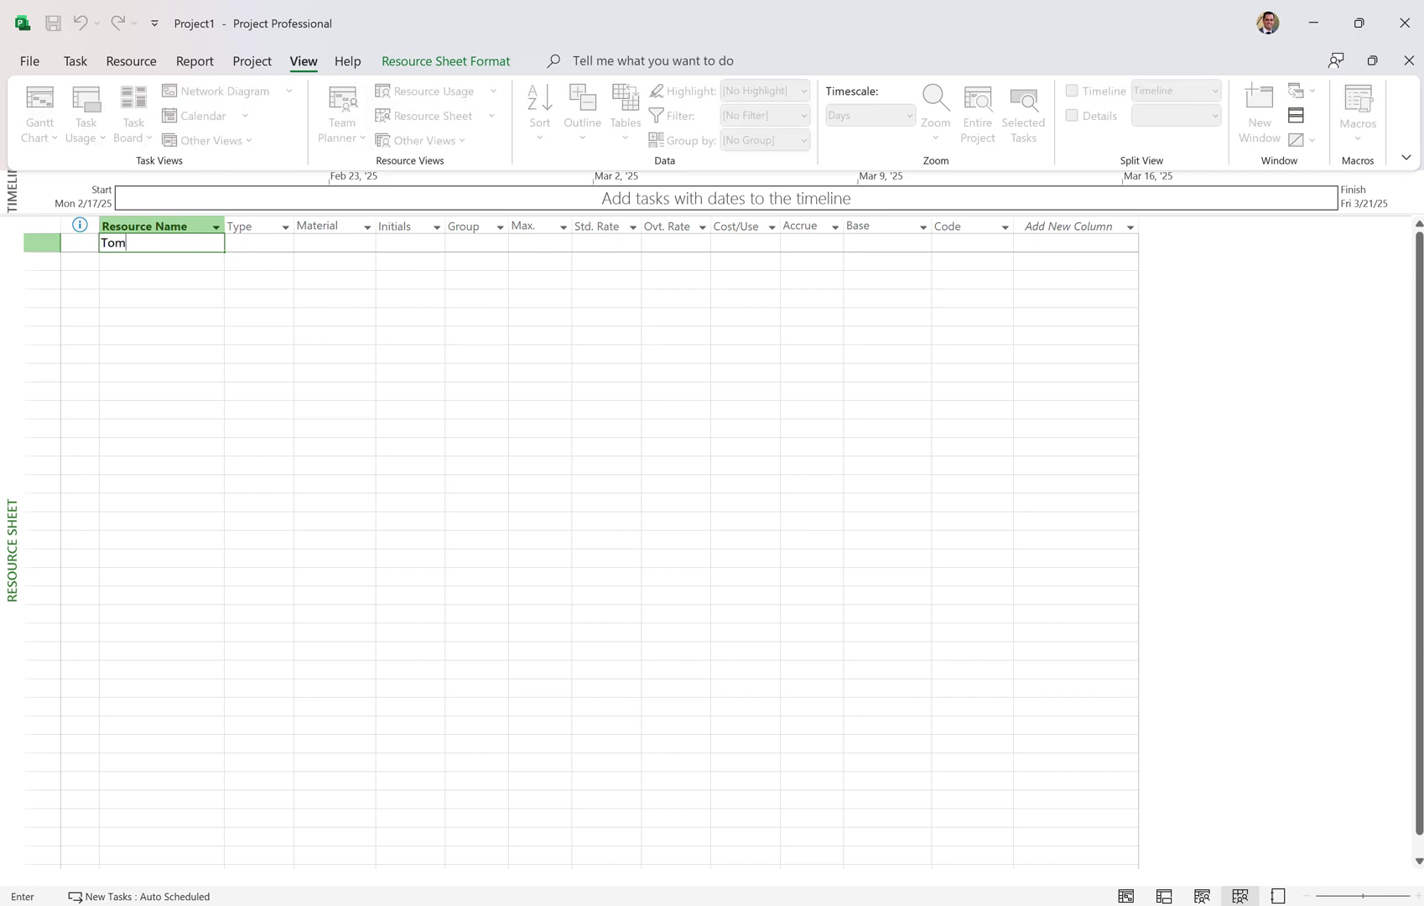
{"action": "key", "text": "Return"}
{"action": "type", "text": "Scarlet"}
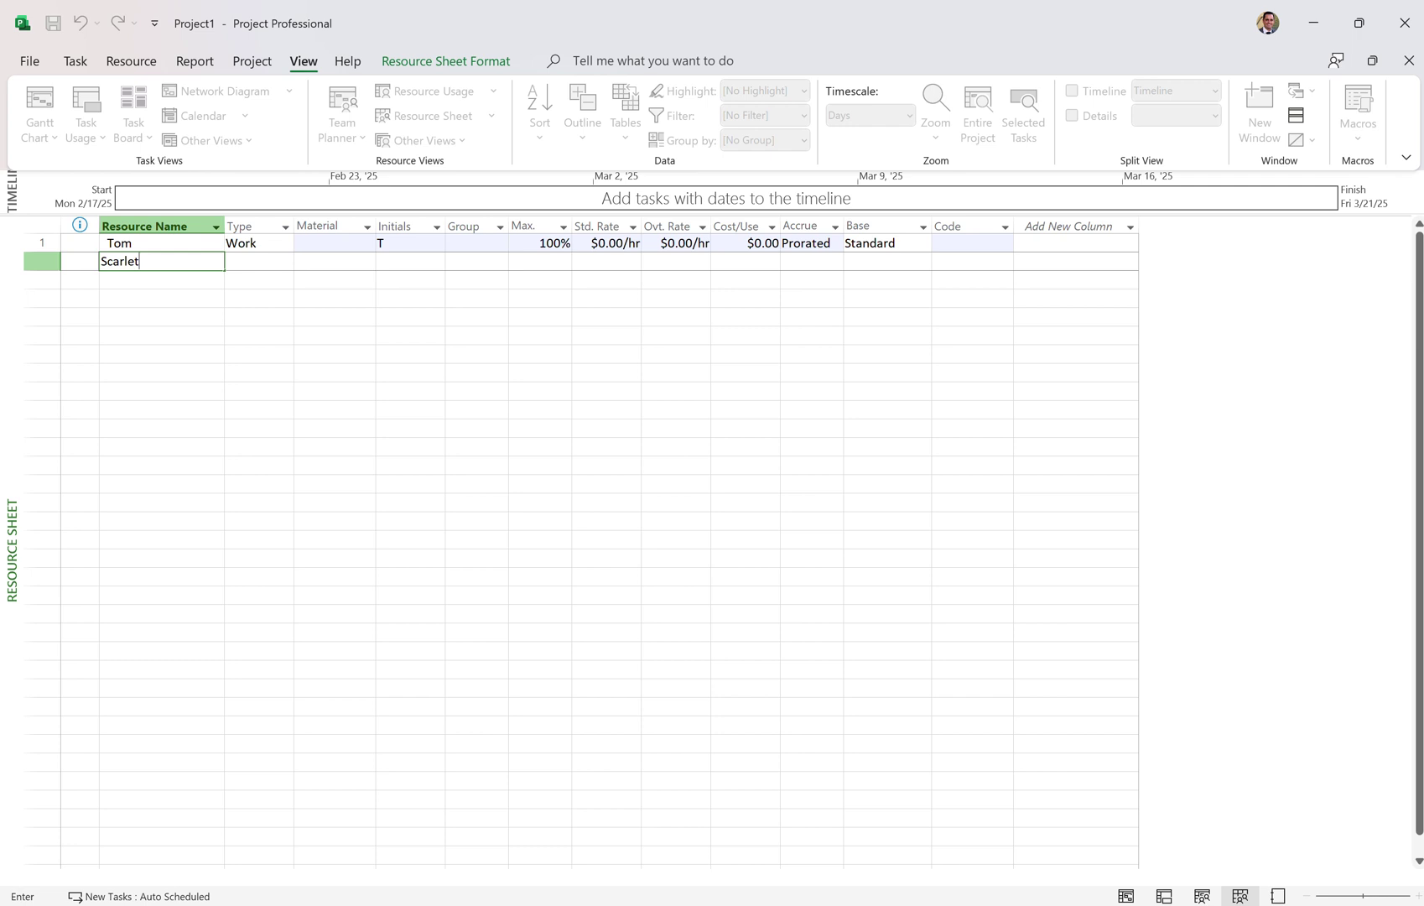
{"action": "key", "text": "Return"}
{"action": "type", "text": "Addison"}
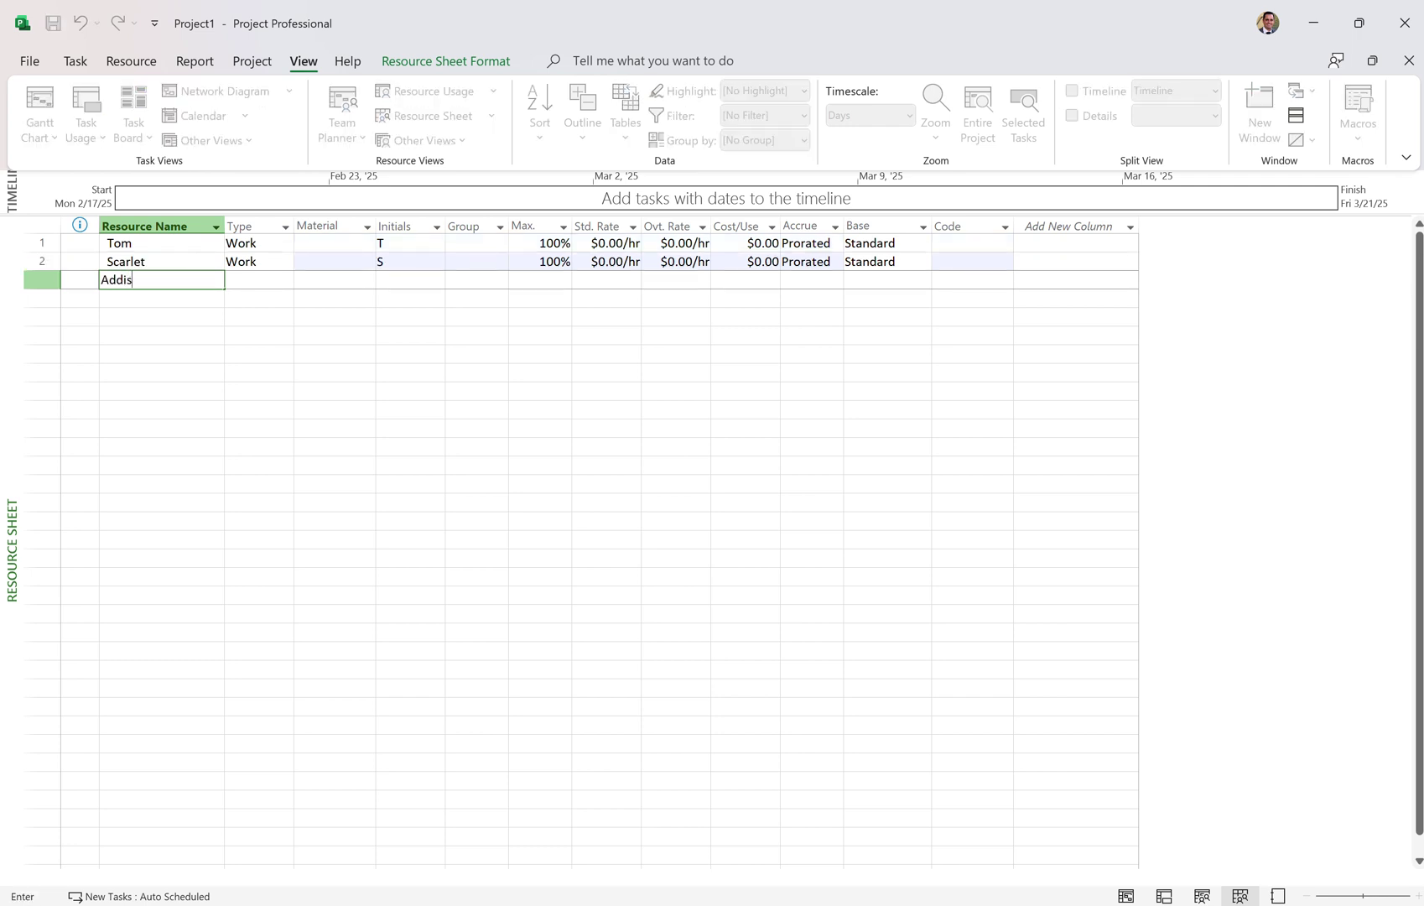
{"action": "key", "text": "Return"}
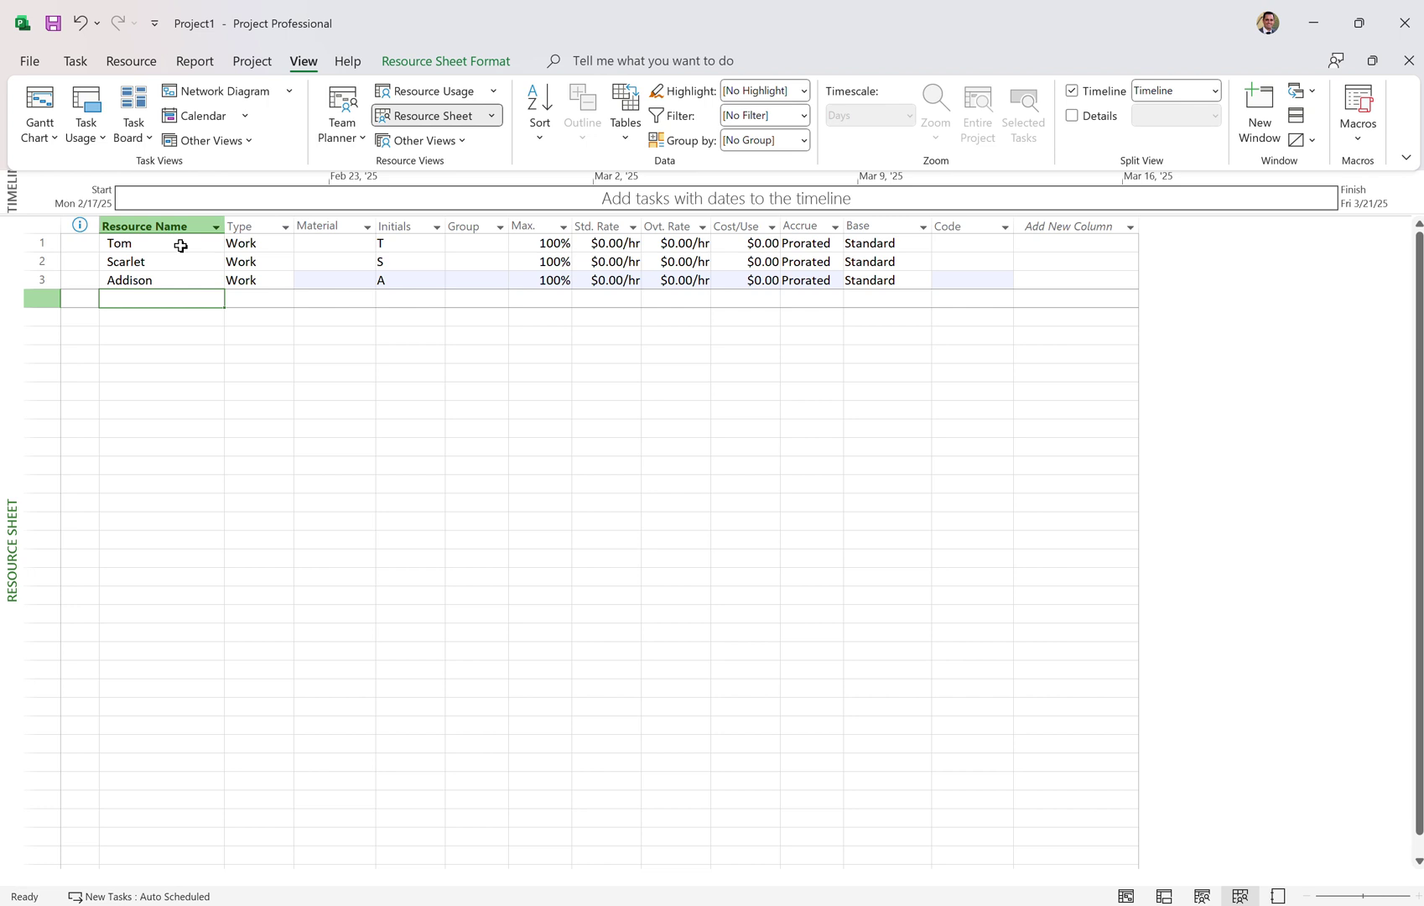
{"action": "type", "text": "James"}
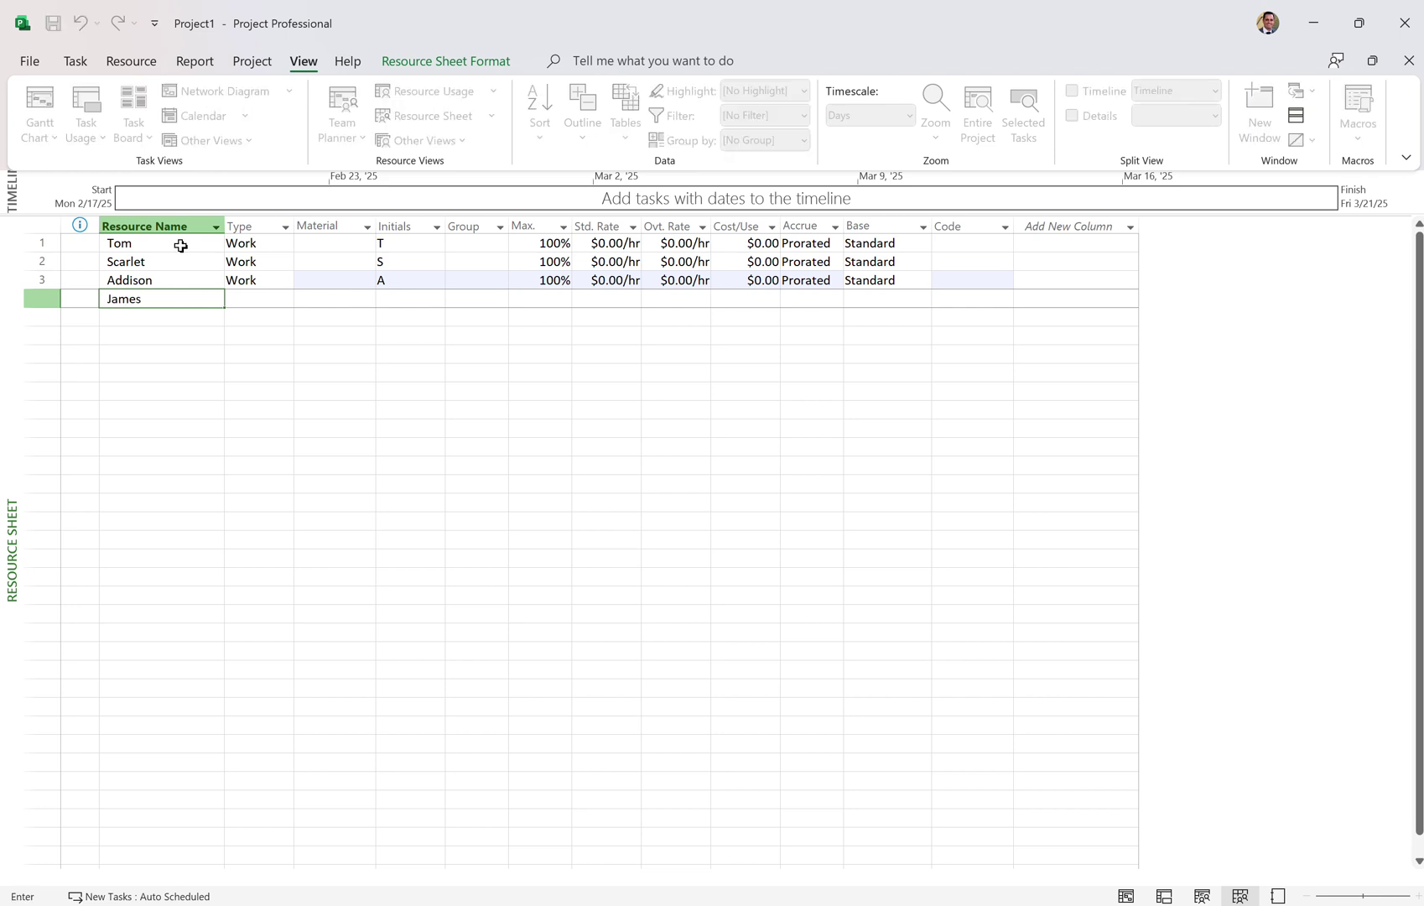
{"action": "key", "text": "Tab"}
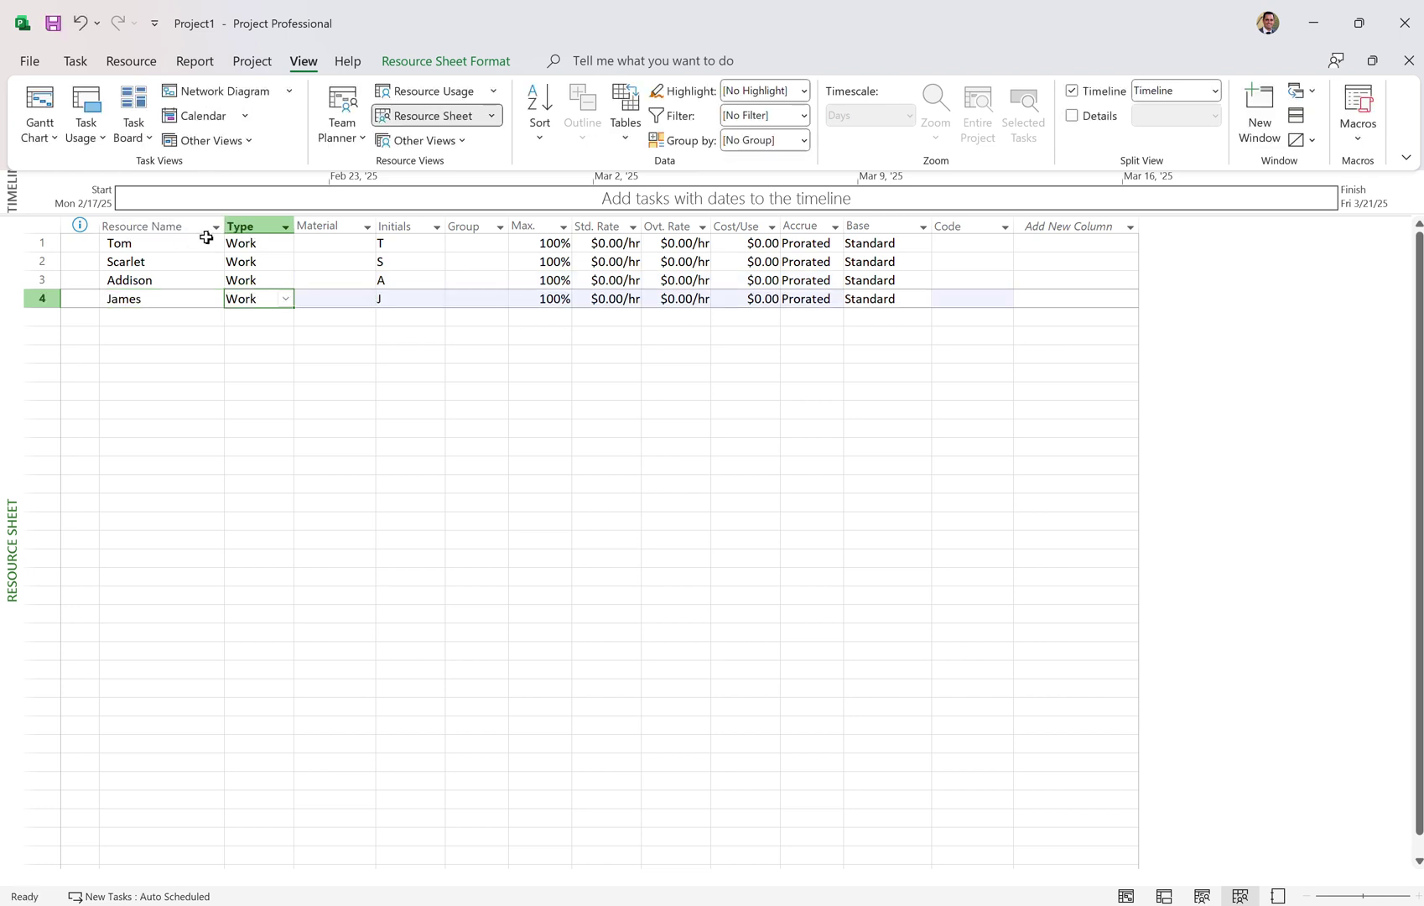
Step: Set the standard rate of all four resources to 60 per hour
{"action": "left_click", "coordinate": [620, 244]}
{"action": "type", "text": "60"}
{"action": "key", "text": "Return"}
{"action": "type", "text": "60"}
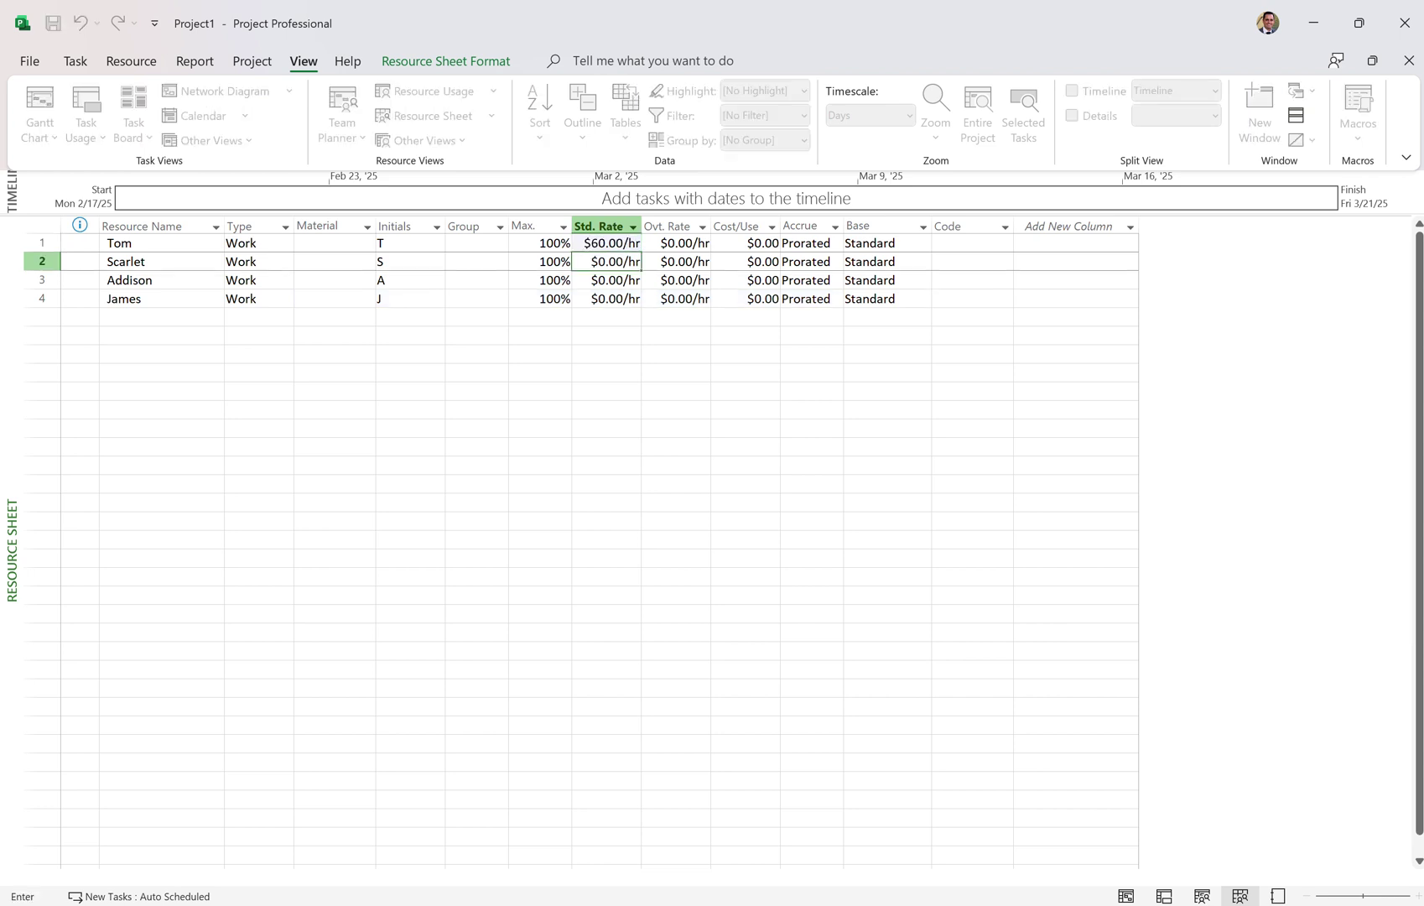
{"action": "key", "text": "Return"}
{"action": "type", "text": "60"}
{"action": "key", "text": "Return"}
{"action": "type", "text": "60"}
{"action": "key", "text": "Return"}
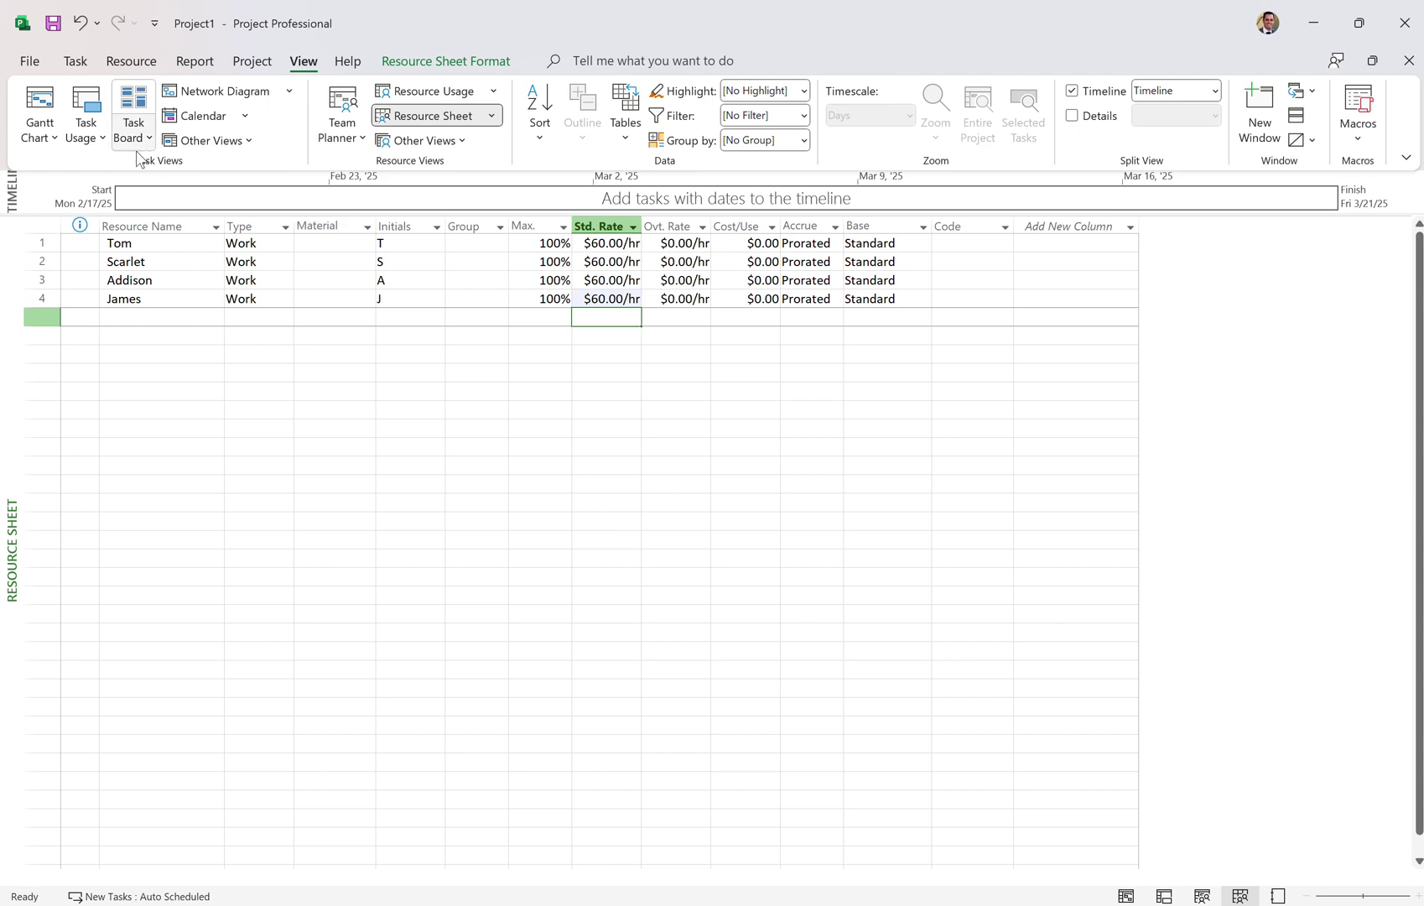
Step: Look through the Advanced and Schedule sections of the program options for the currency setting
{"action": "left_click", "coordinate": [28, 60]}
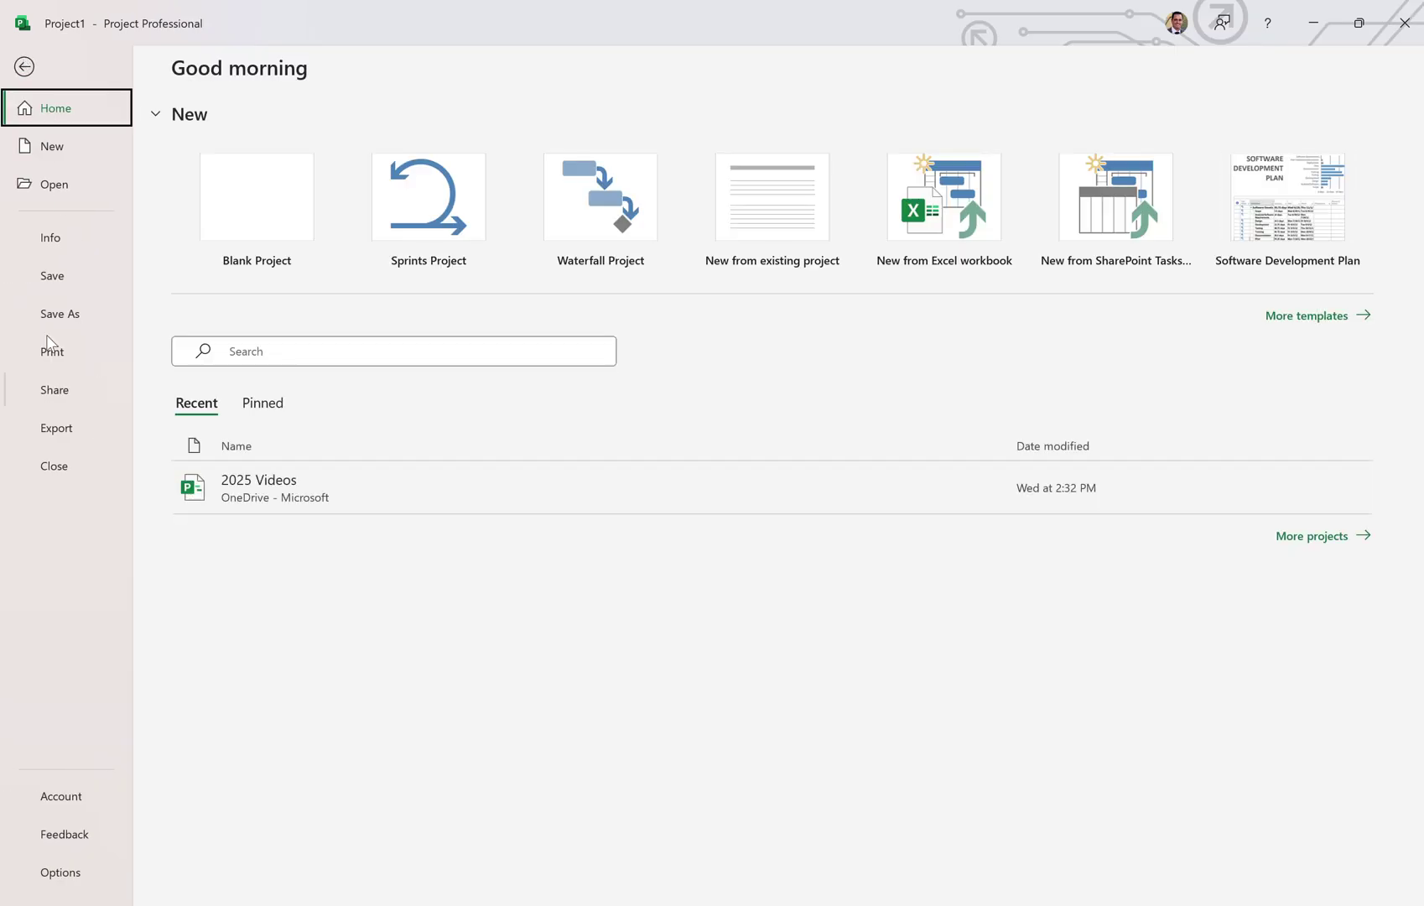
{"action": "left_click", "coordinate": [74, 876]}
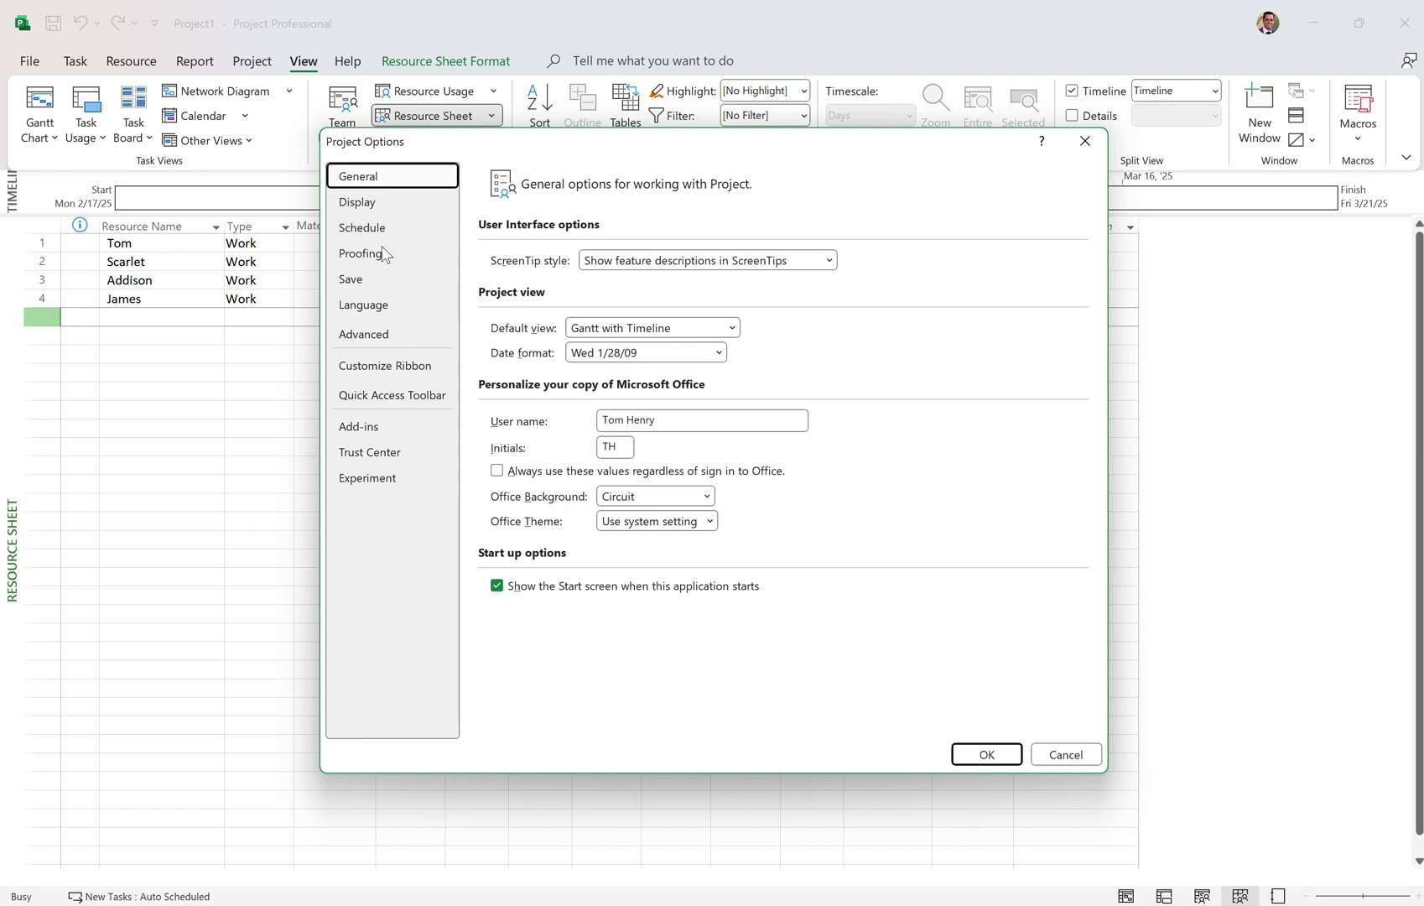
{"action": "left_click", "coordinate": [382, 340]}
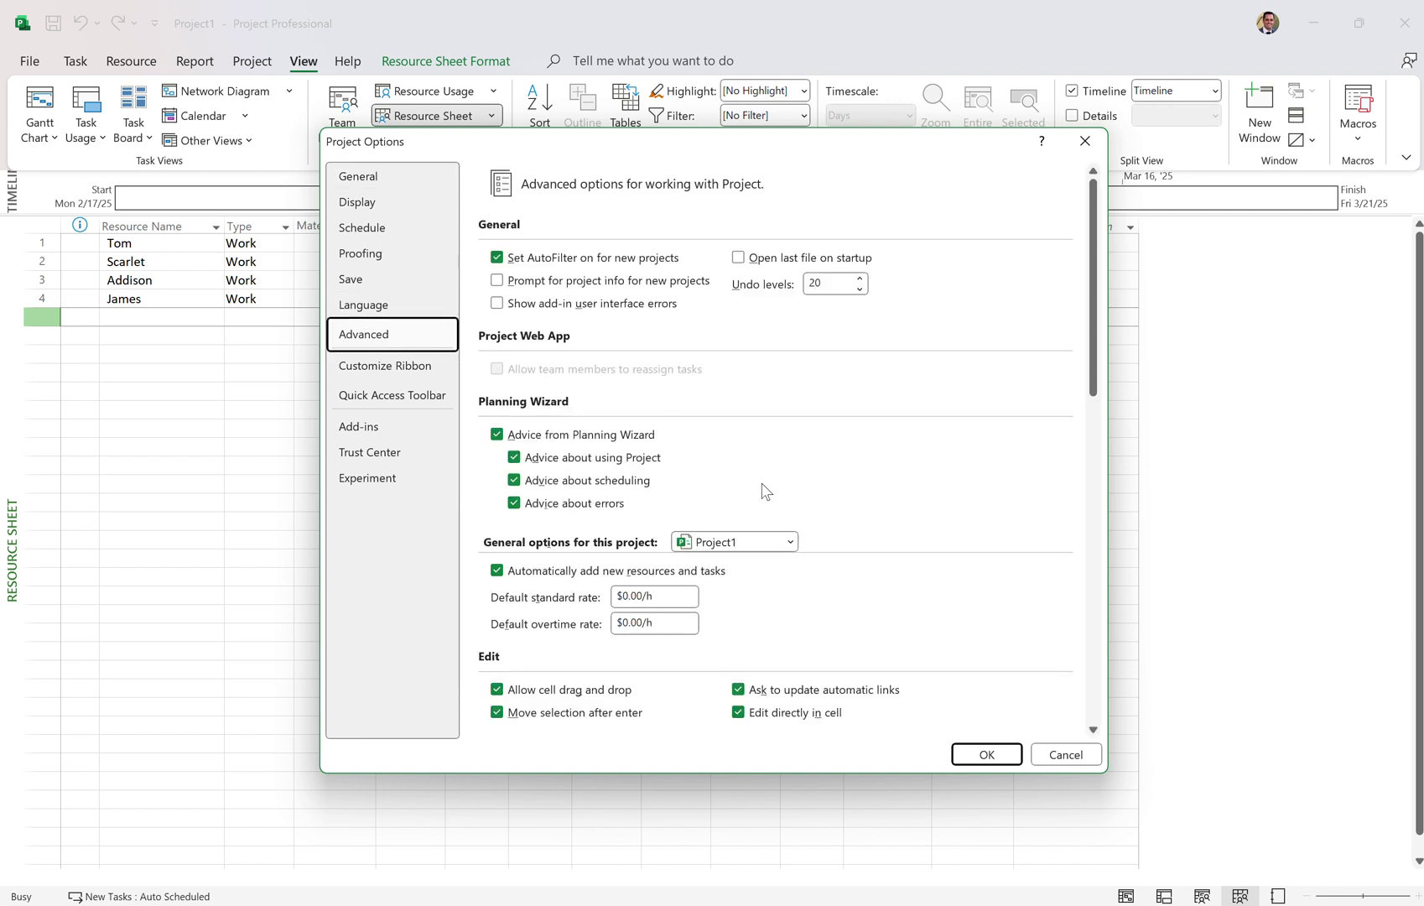
{"action": "scroll", "coordinate": [874, 421], "scroll_direction": "down", "scroll_amount": 10}
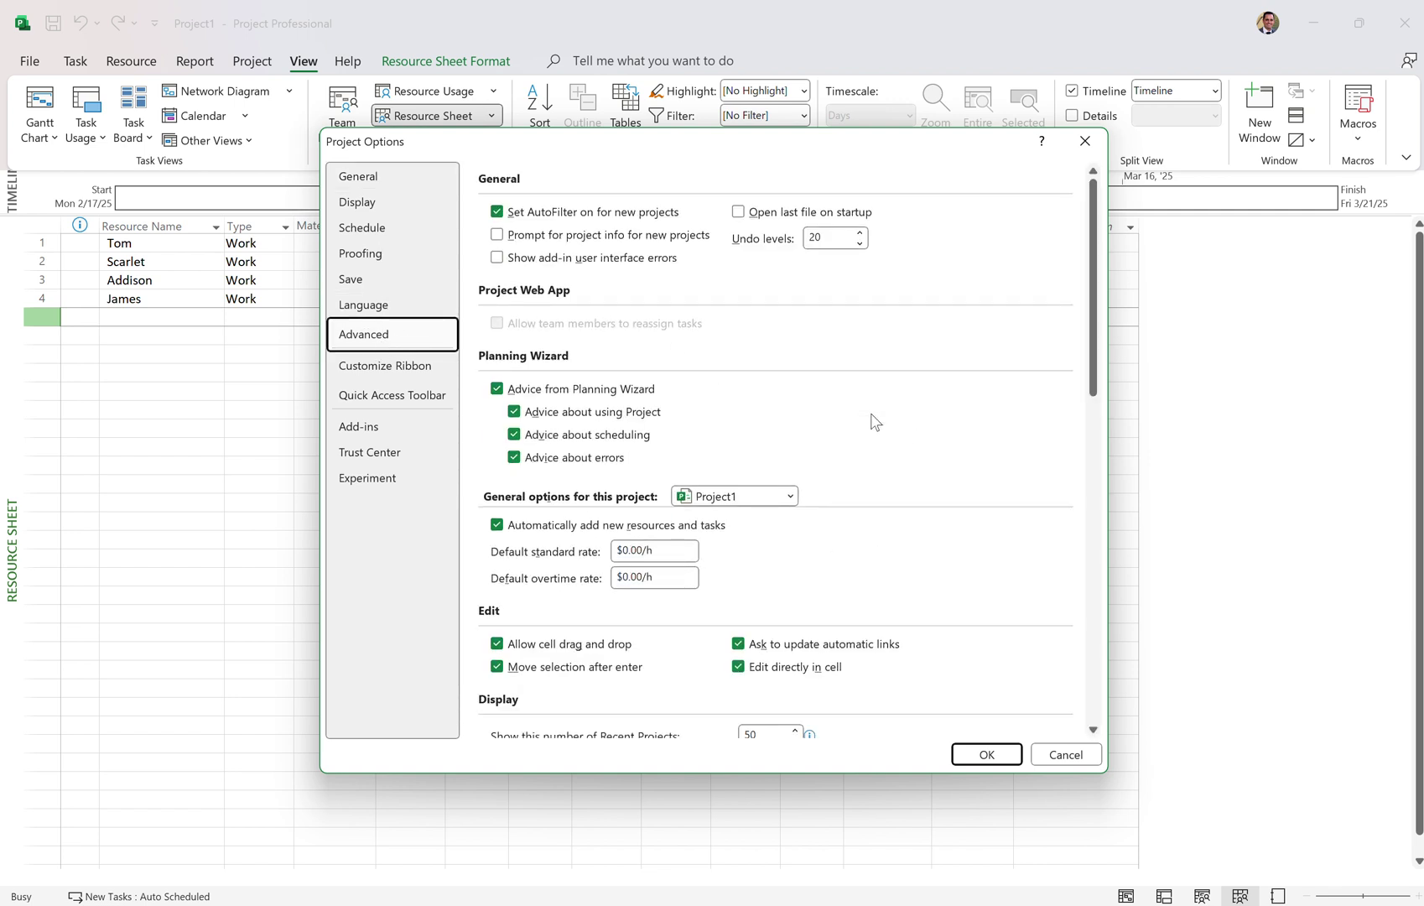
{"action": "scroll", "coordinate": [874, 421], "scroll_direction": "down", "scroll_amount": 13}
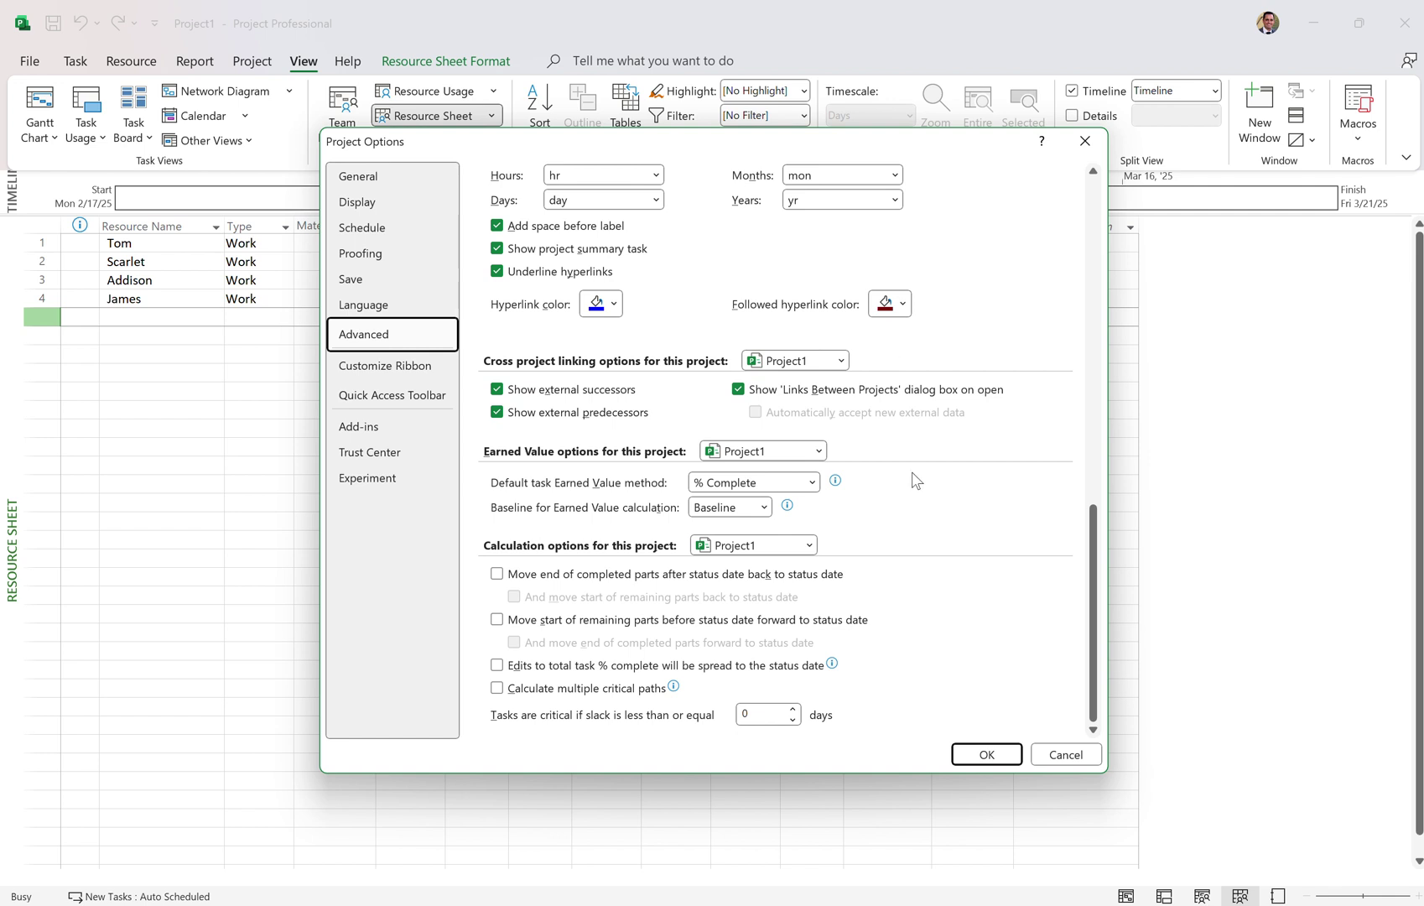
{"action": "left_click", "coordinate": [398, 243]}
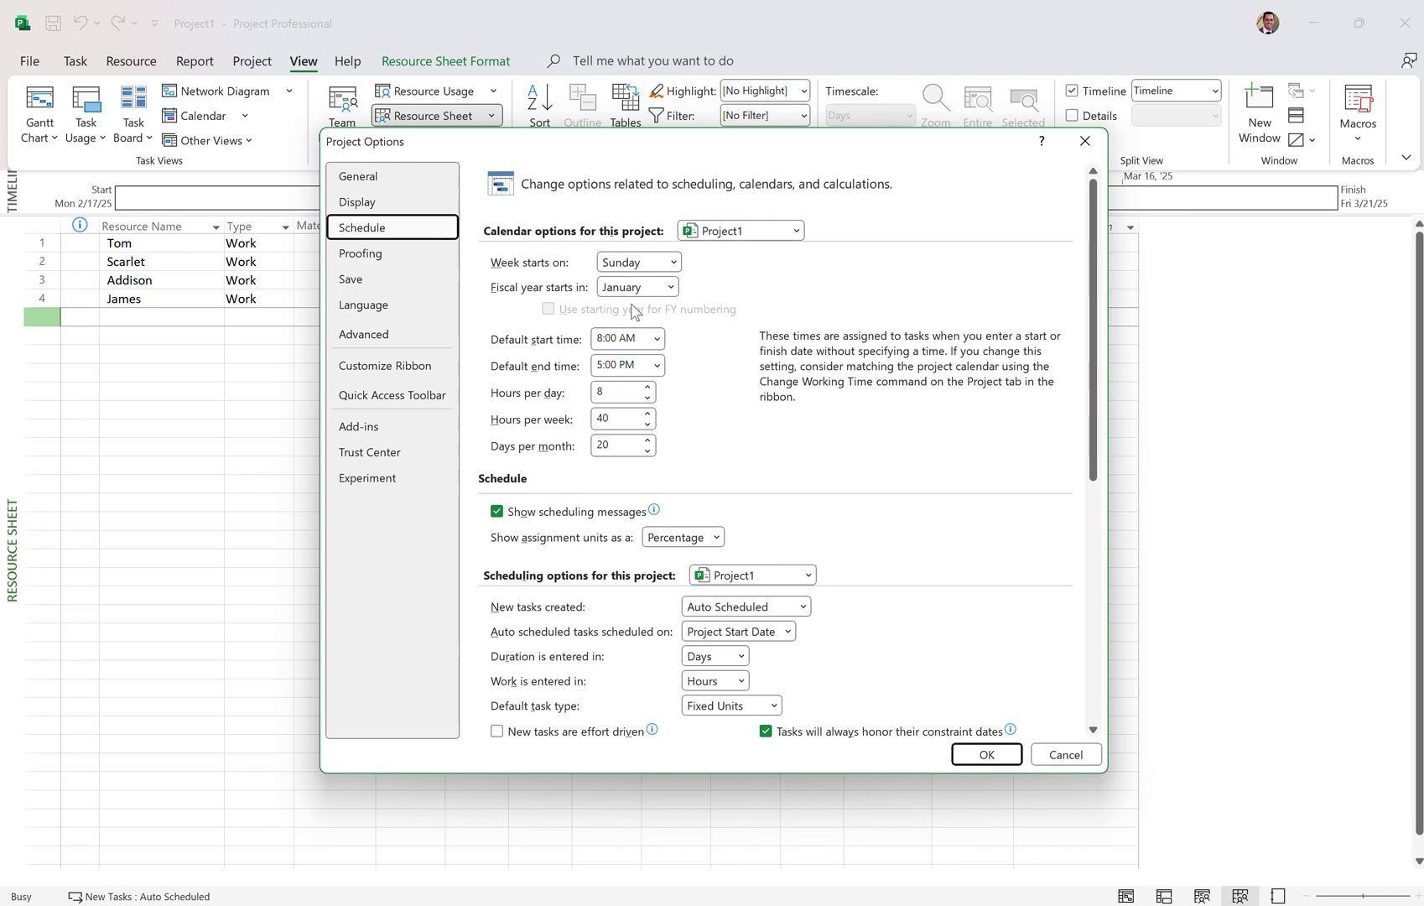
{"action": "scroll", "coordinate": [842, 466], "scroll_direction": "down", "scroll_amount": 5}
{"action": "scroll", "coordinate": [809, 420], "scroll_direction": "down", "scroll_amount": 1}
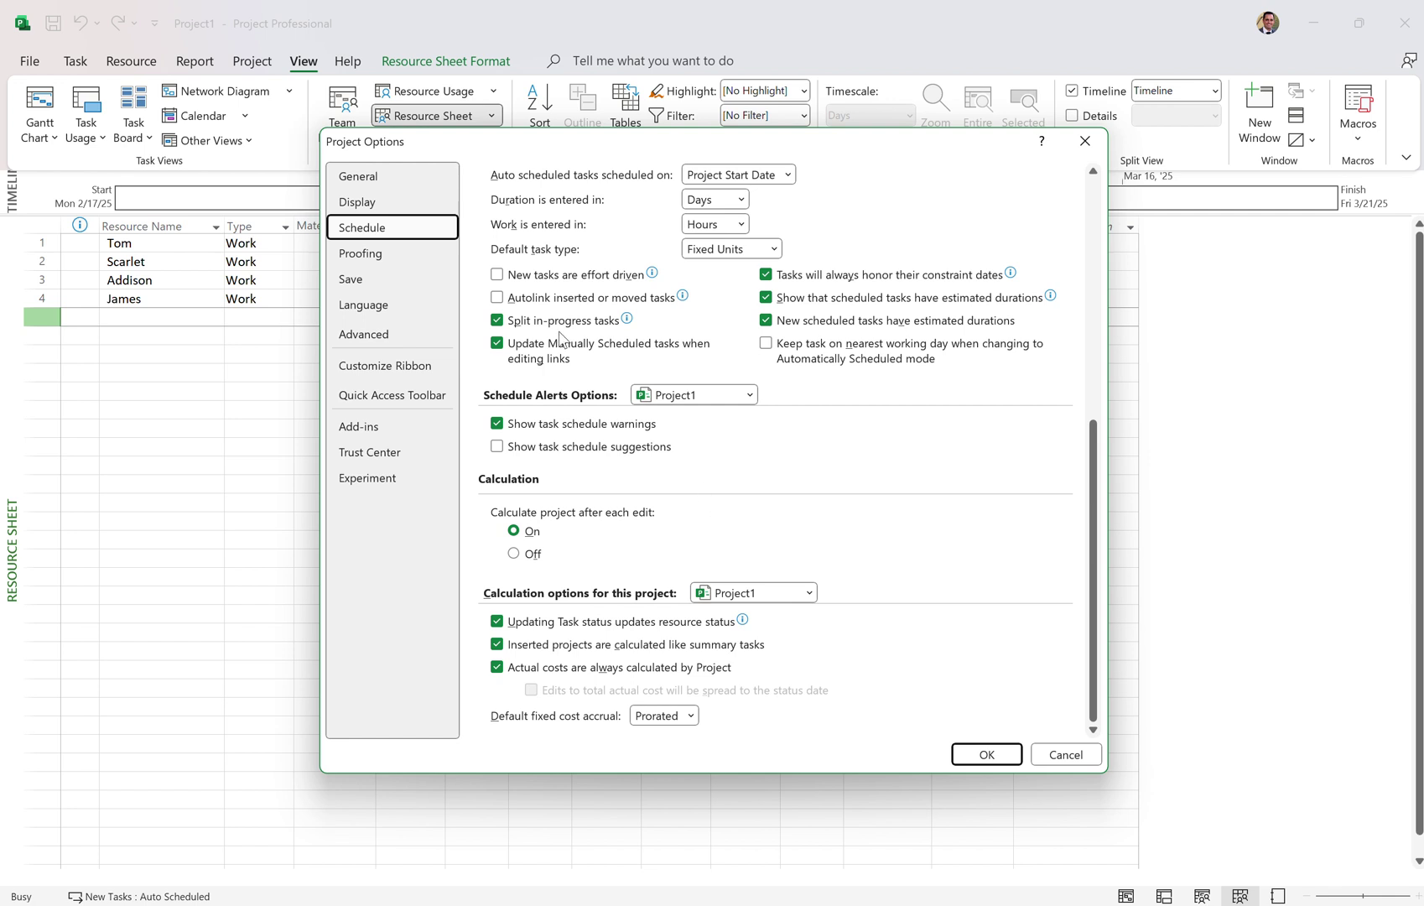
Step: Change the project's currency to GBP in the Display options and apply it to the resource rates
{"action": "left_click", "coordinate": [393, 206]}
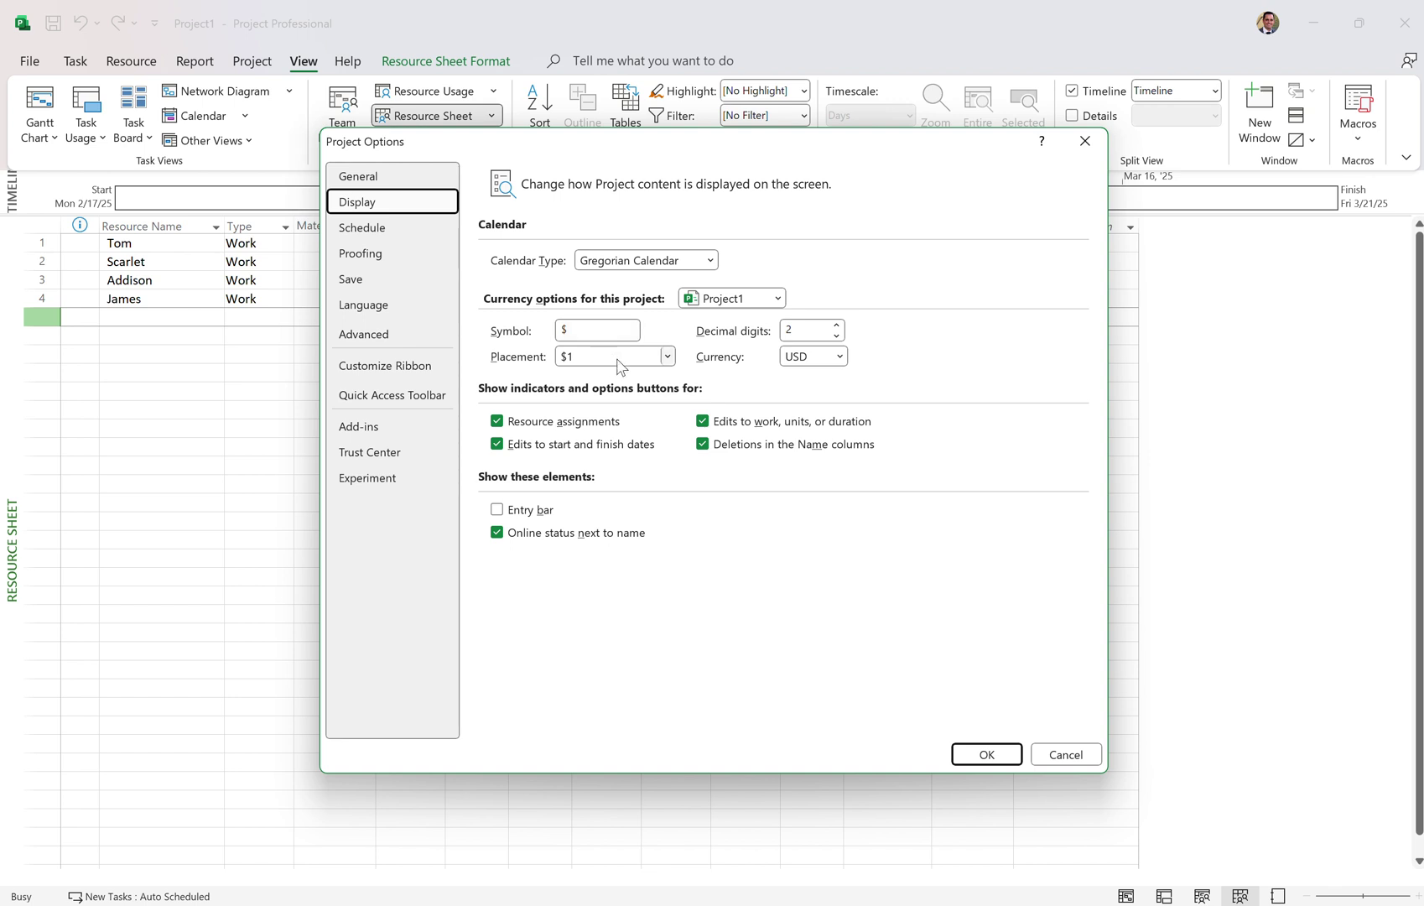
{"action": "left_click", "coordinate": [812, 359]}
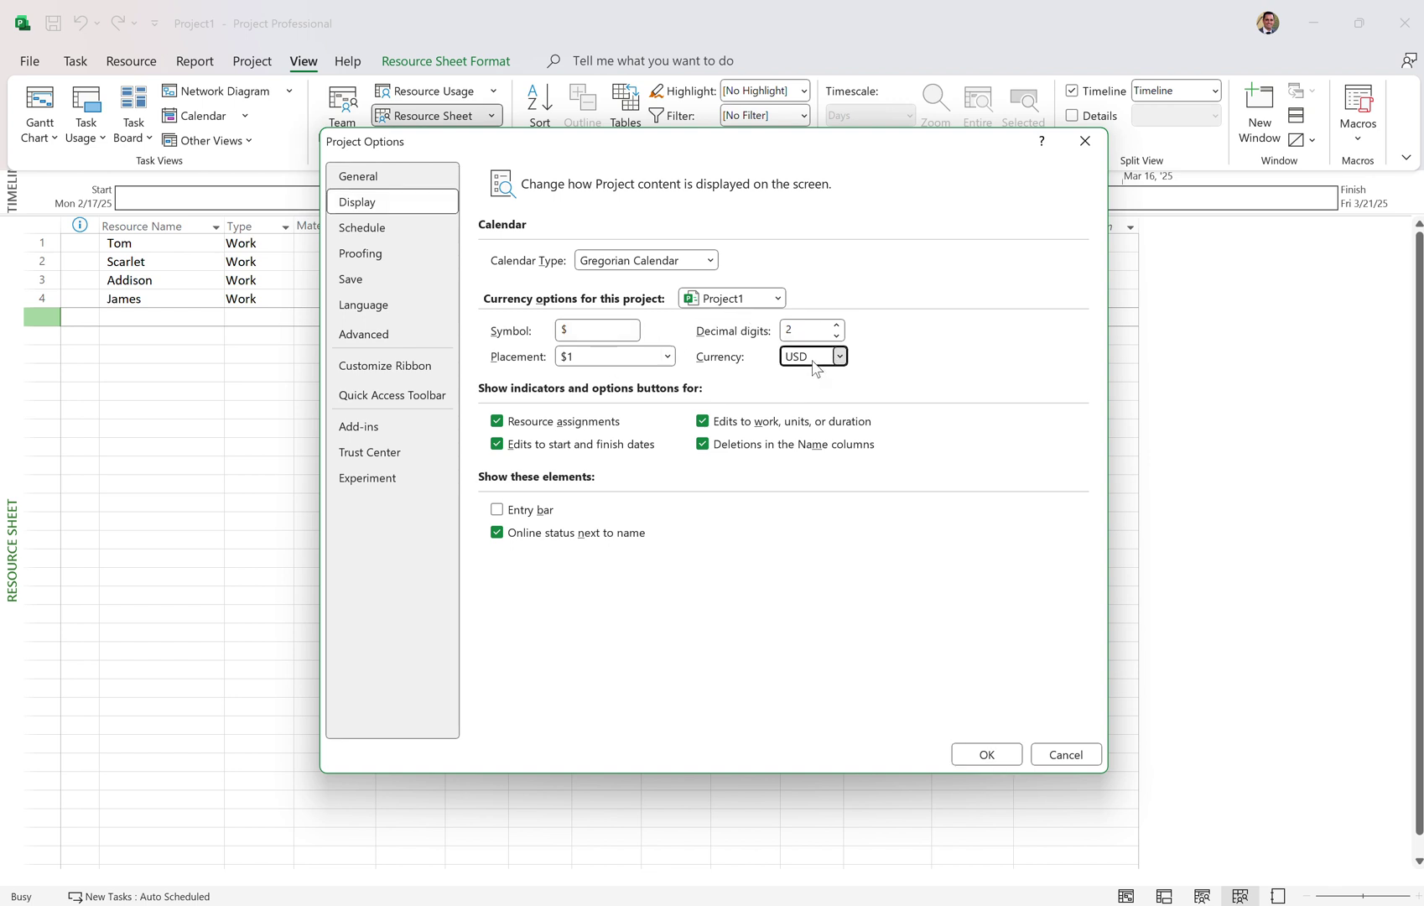
{"action": "left_click", "coordinate": [813, 367]}
{"action": "scroll", "coordinate": [830, 486], "scroll_direction": "up", "scroll_amount": 20}
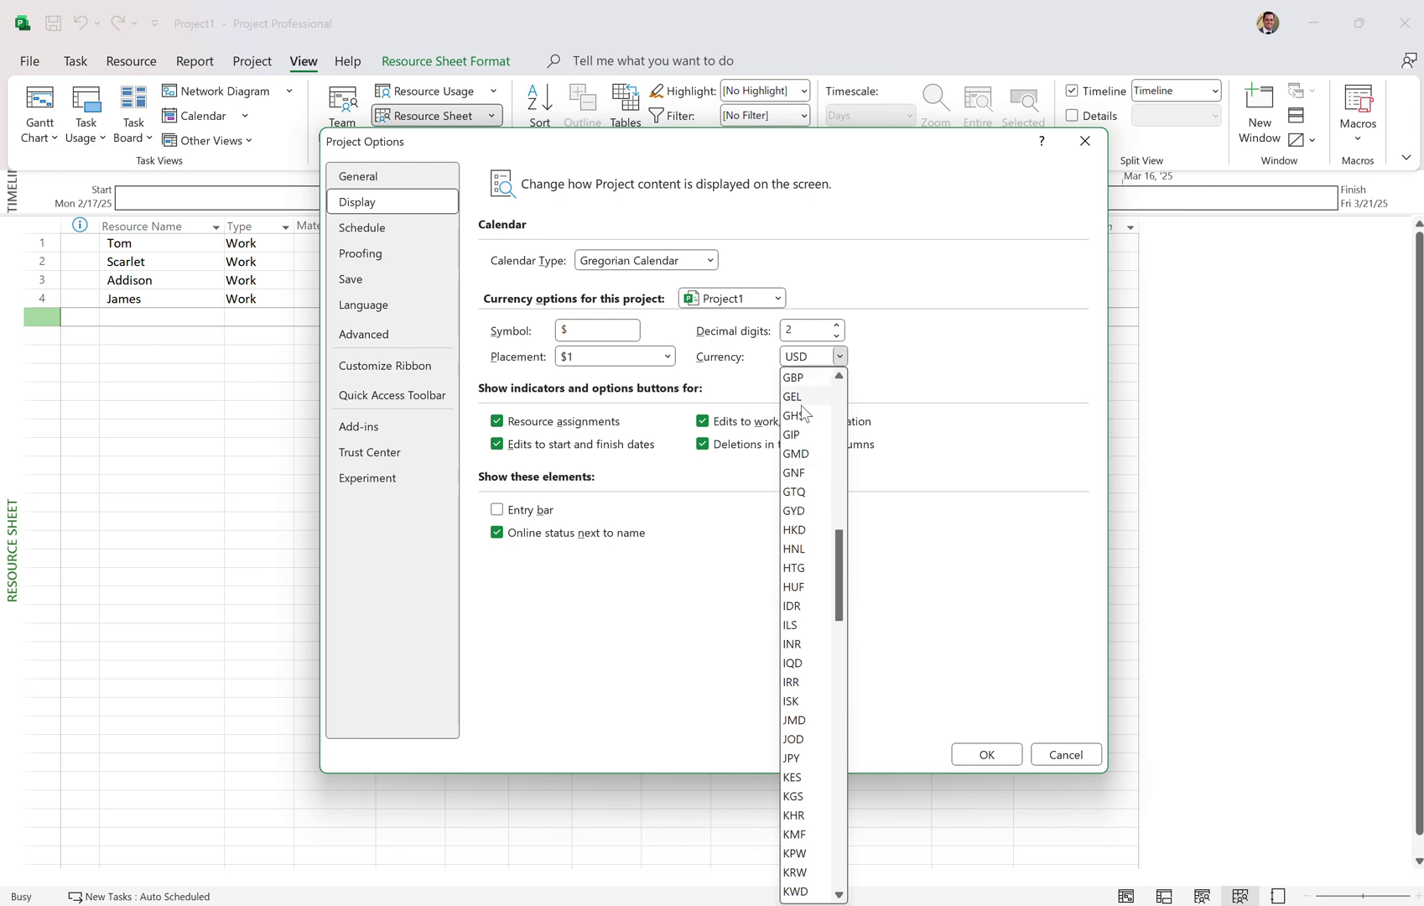
{"action": "left_click", "coordinate": [797, 378]}
{"action": "left_click", "coordinate": [1004, 761]}
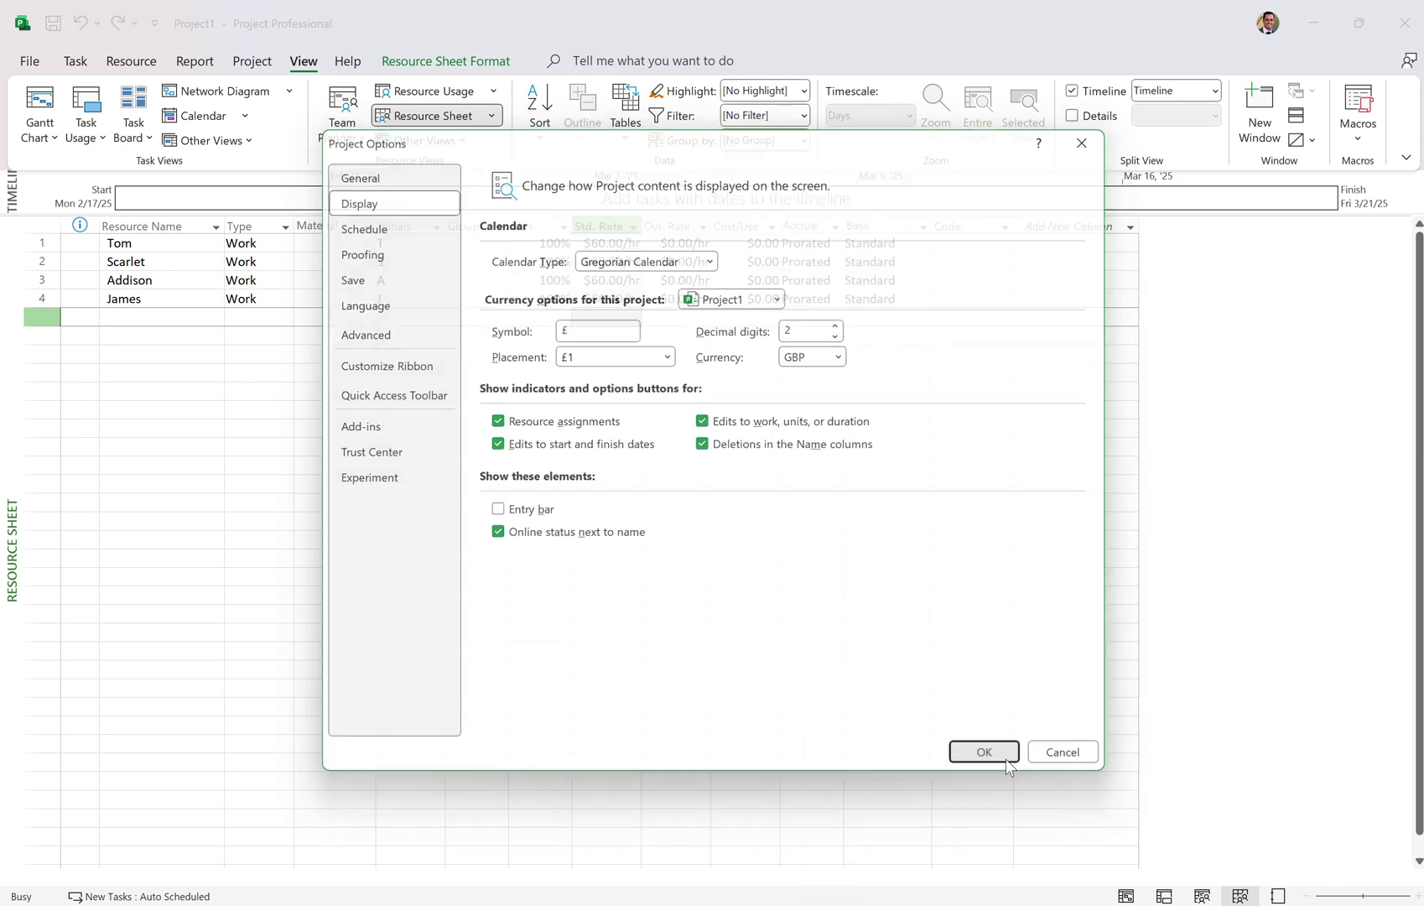
{"action": "left_click", "coordinate": [686, 299]}
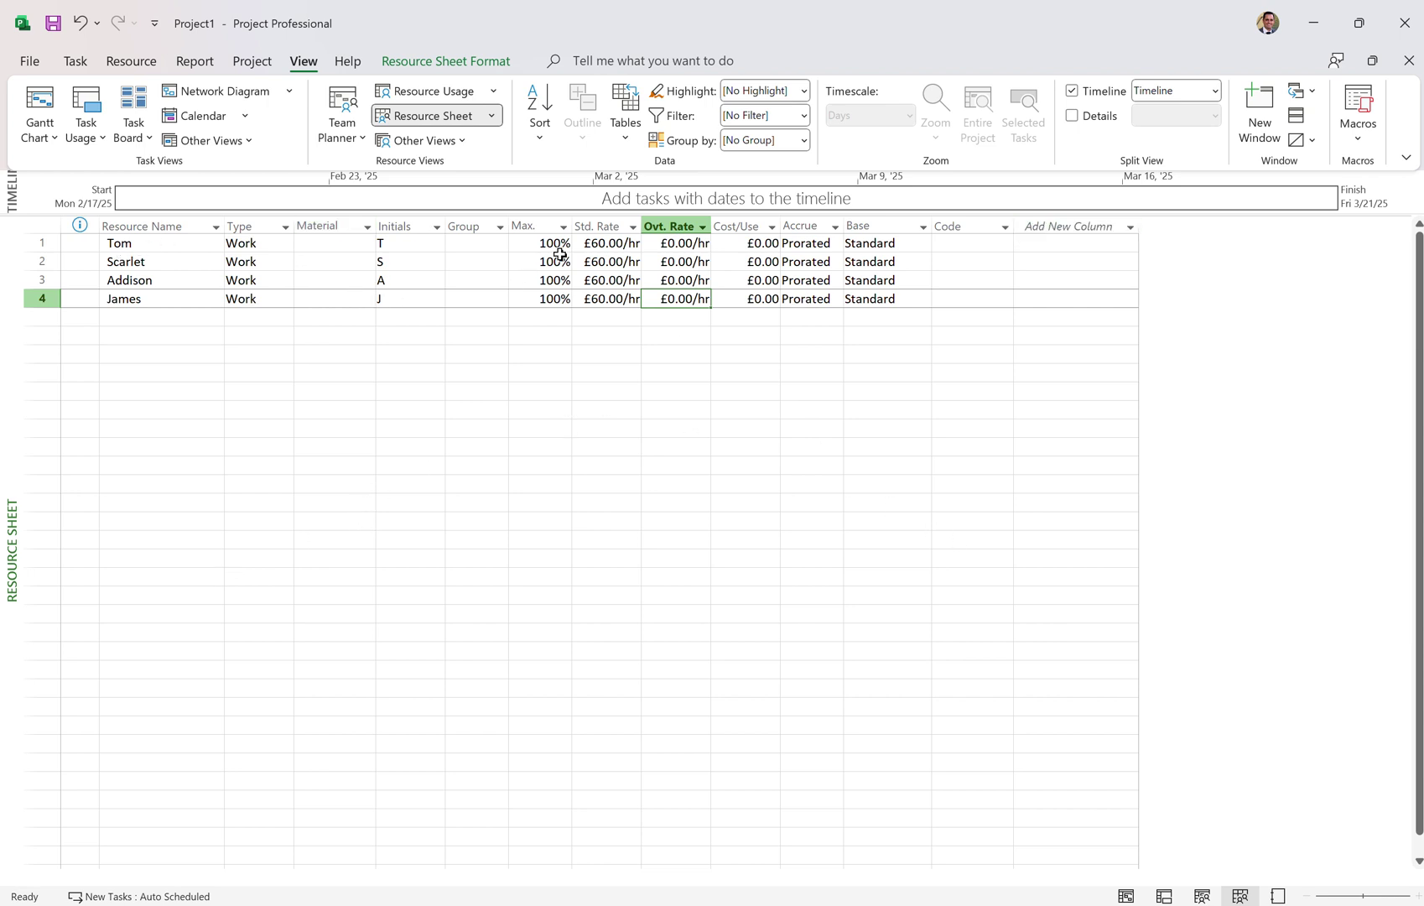
Step: Return to the Gantt Chart view and widen the task table until the Resource Names column shows
{"action": "left_click", "coordinate": [172, 243]}
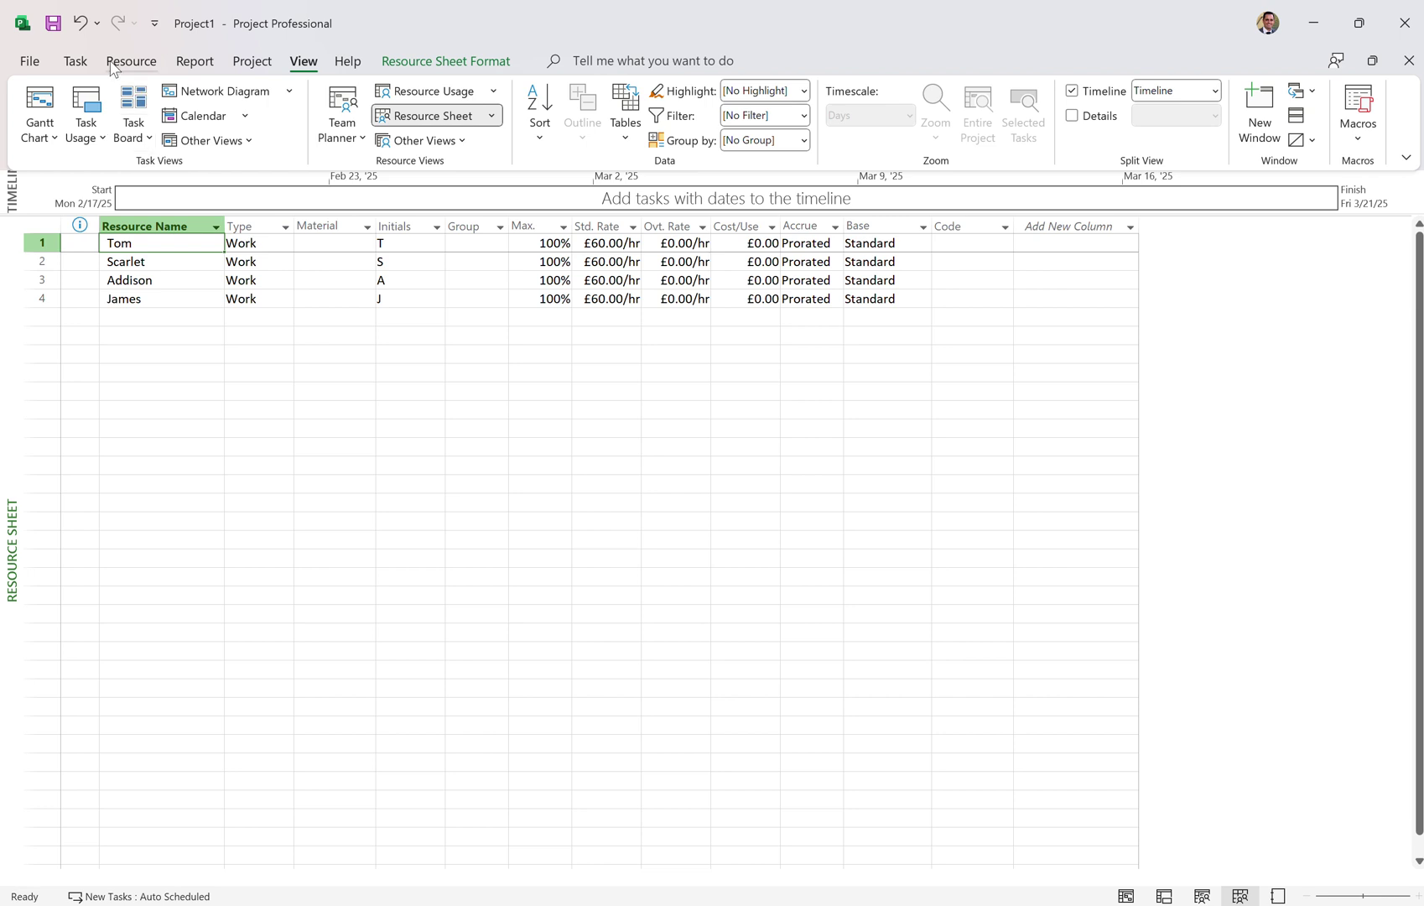
{"action": "left_click", "coordinate": [81, 67]}
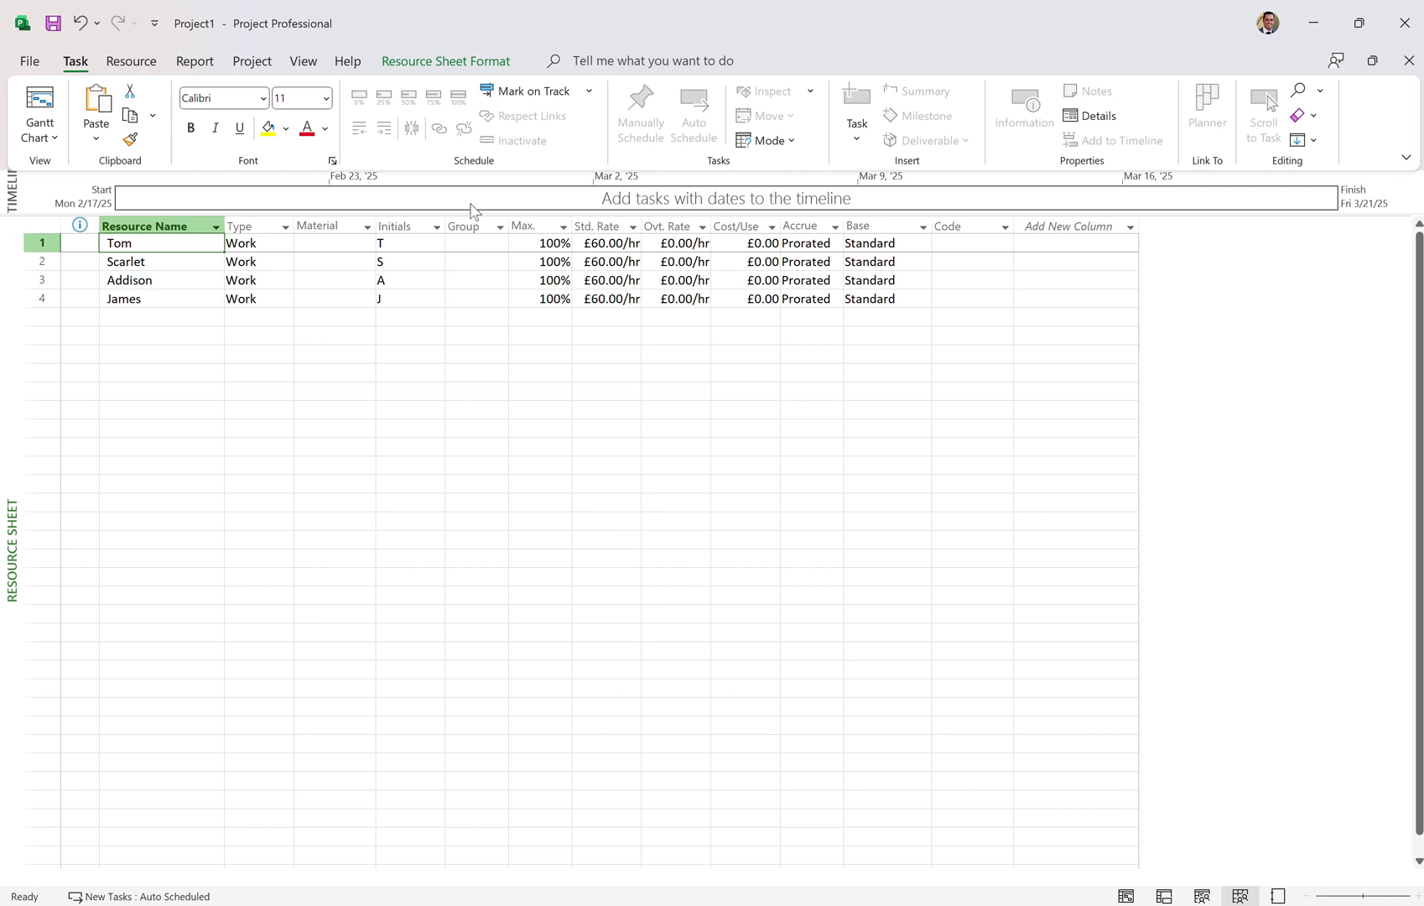
{"action": "left_click", "coordinate": [37, 109]}
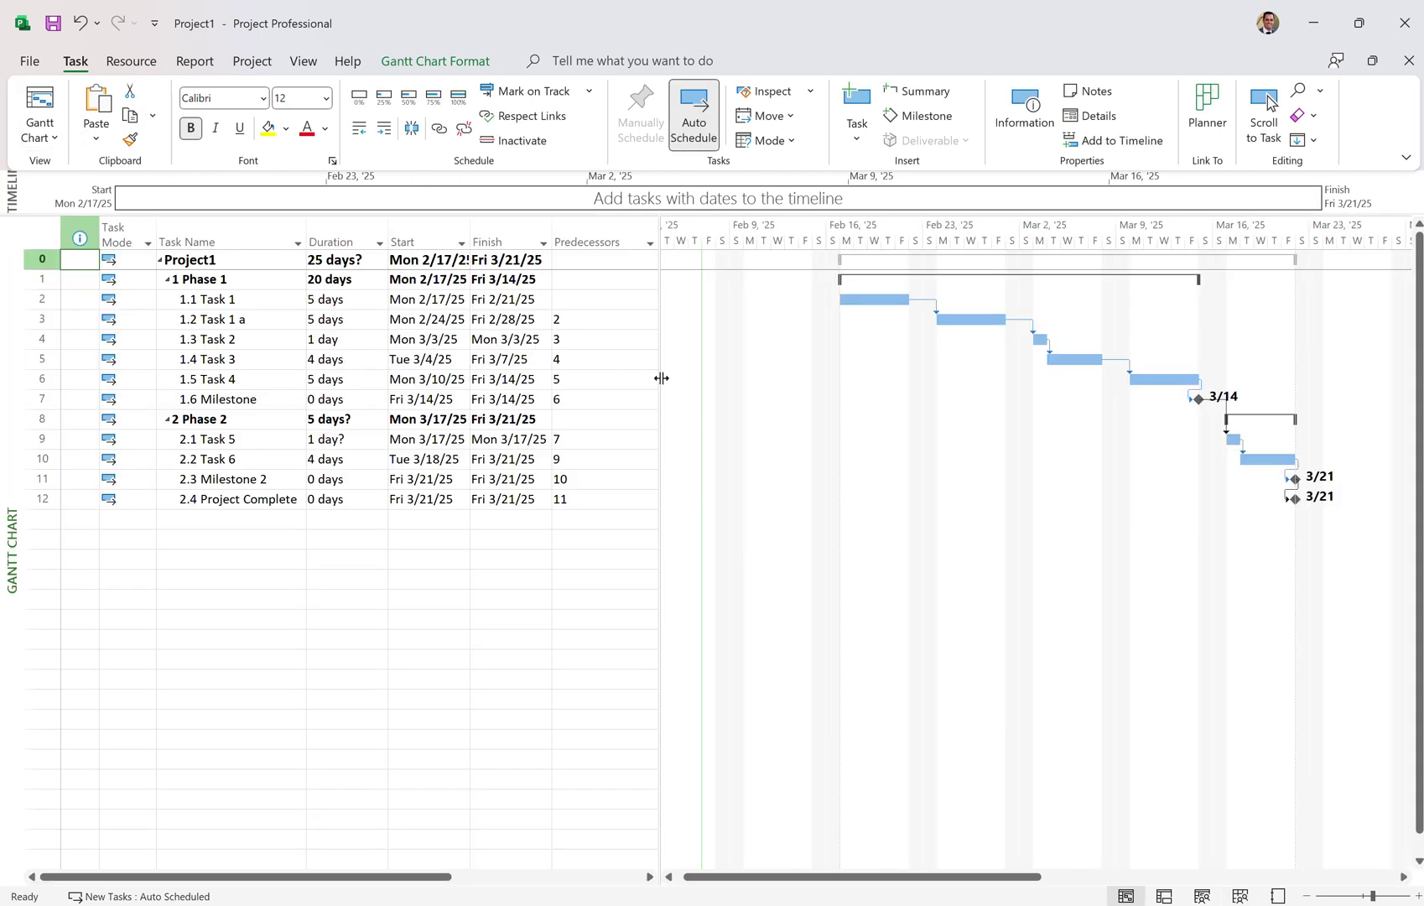
{"action": "left_click_drag", "start_coordinate": [654, 378], "coordinate": [866, 344]}
Step: Assign the first and third people from the Resource Sheet to the Phase 1 summary task
{"action": "left_click", "coordinate": [728, 277]}
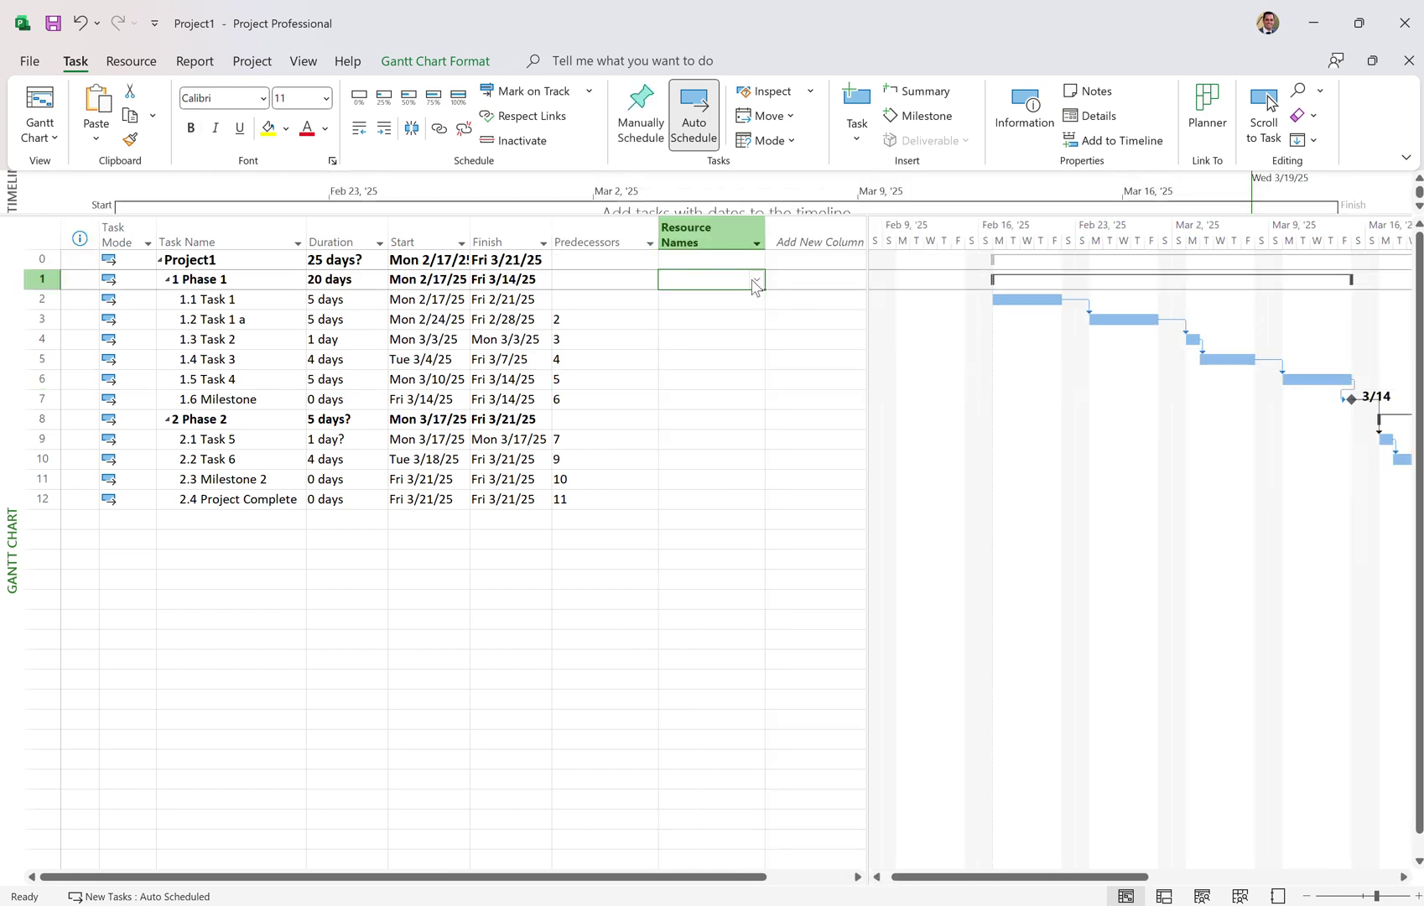
{"action": "left_click", "coordinate": [755, 280]}
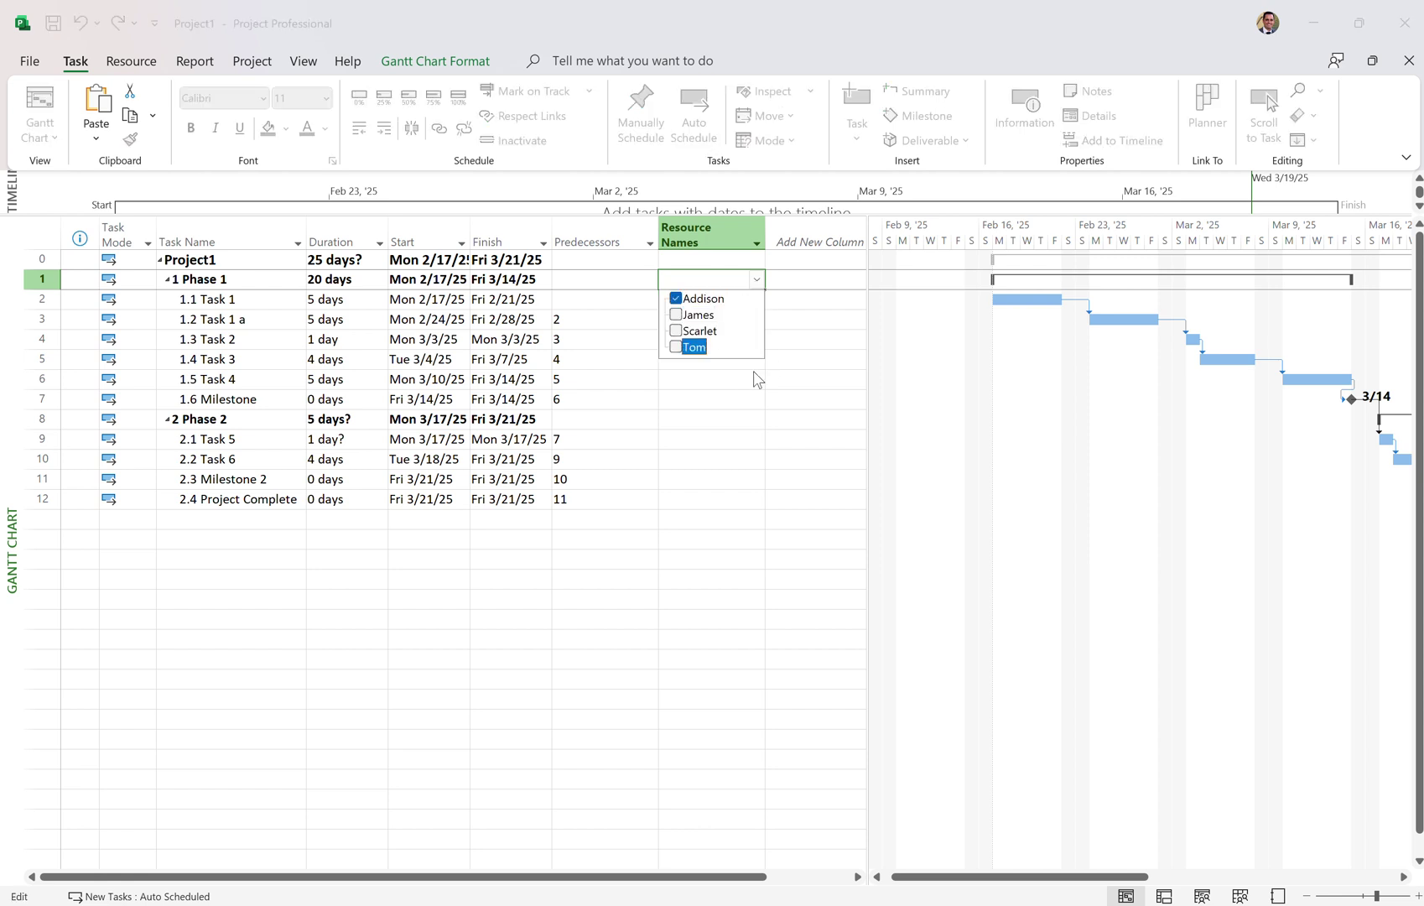
{"action": "key", "text": "space"}
{"action": "left_click", "coordinate": [766, 300]}
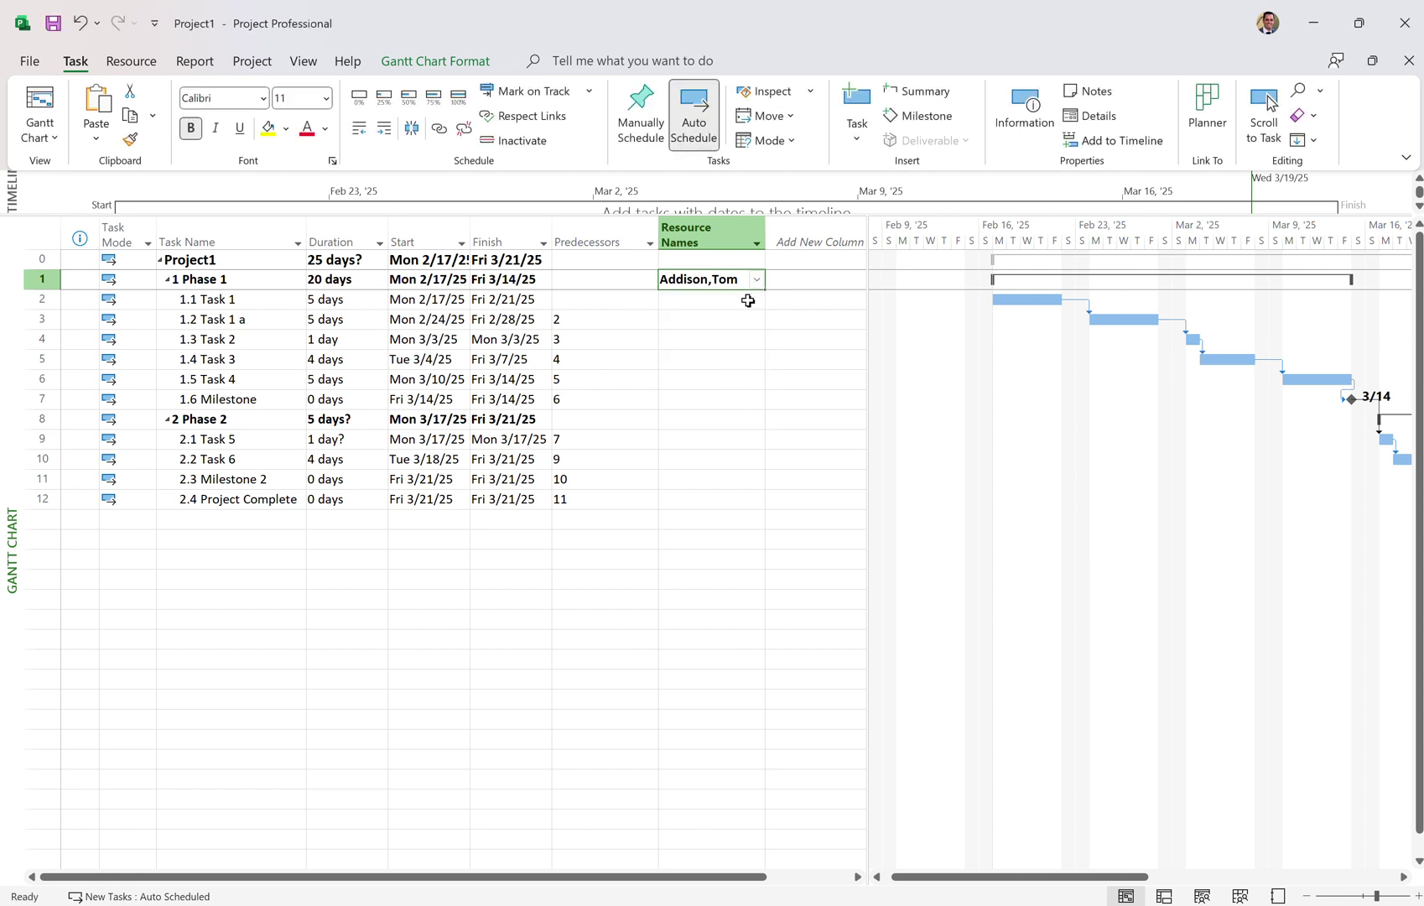
Step: Assign the third person in the alphabetical resource list to Task 1 and the second person to Task 3
{"action": "left_click", "coordinate": [747, 300]}
{"action": "left_click", "coordinate": [756, 299]}
{"action": "left_click", "coordinate": [735, 359]}
{"action": "left_click", "coordinate": [794, 395]}
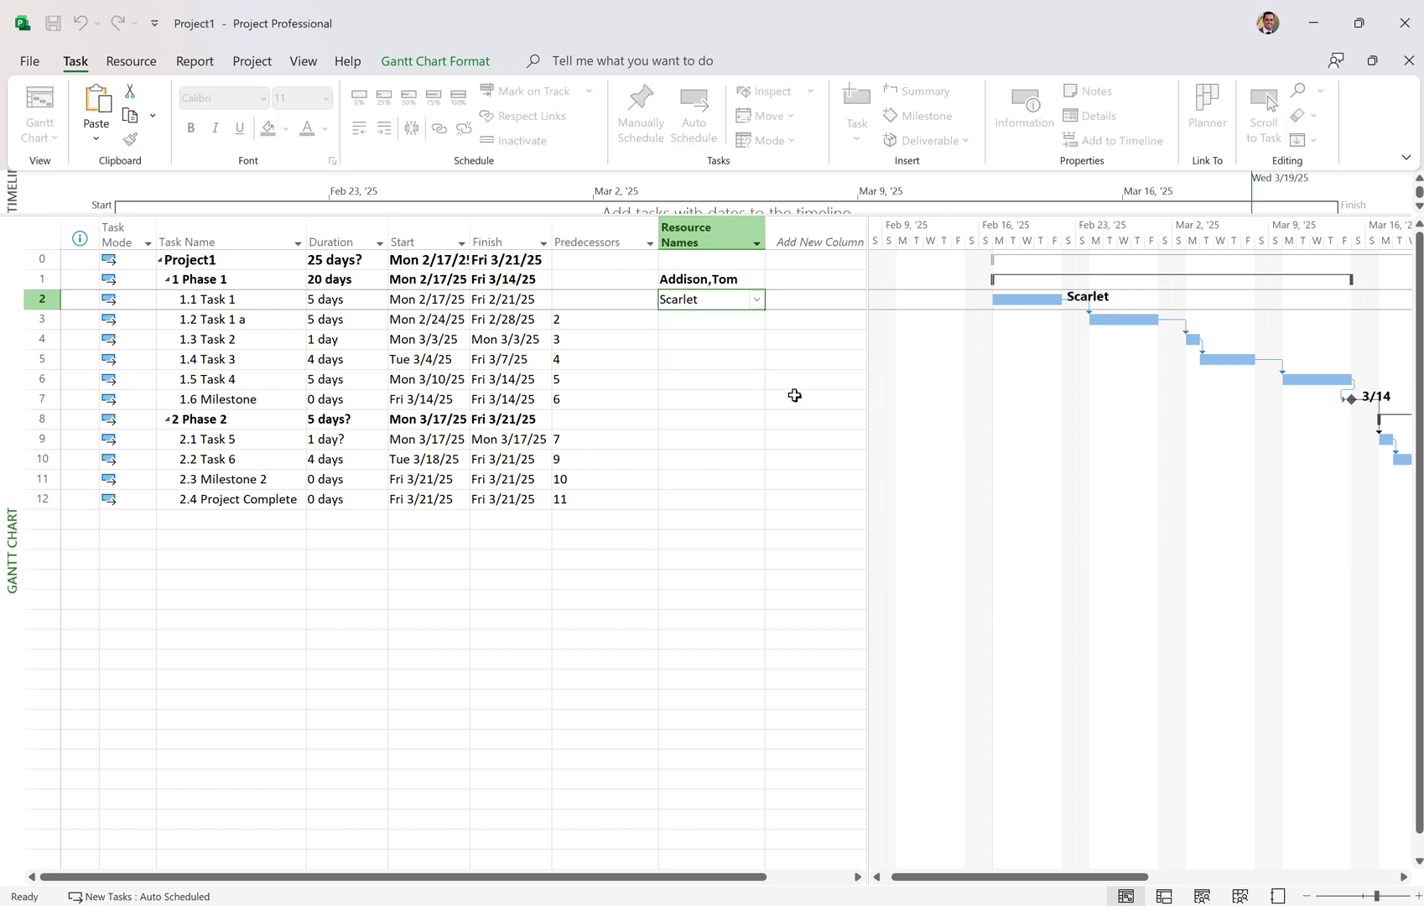
{"action": "left_click", "coordinate": [725, 358]}
{"action": "left_click", "coordinate": [757, 359]}
{"action": "left_click", "coordinate": [677, 394]}
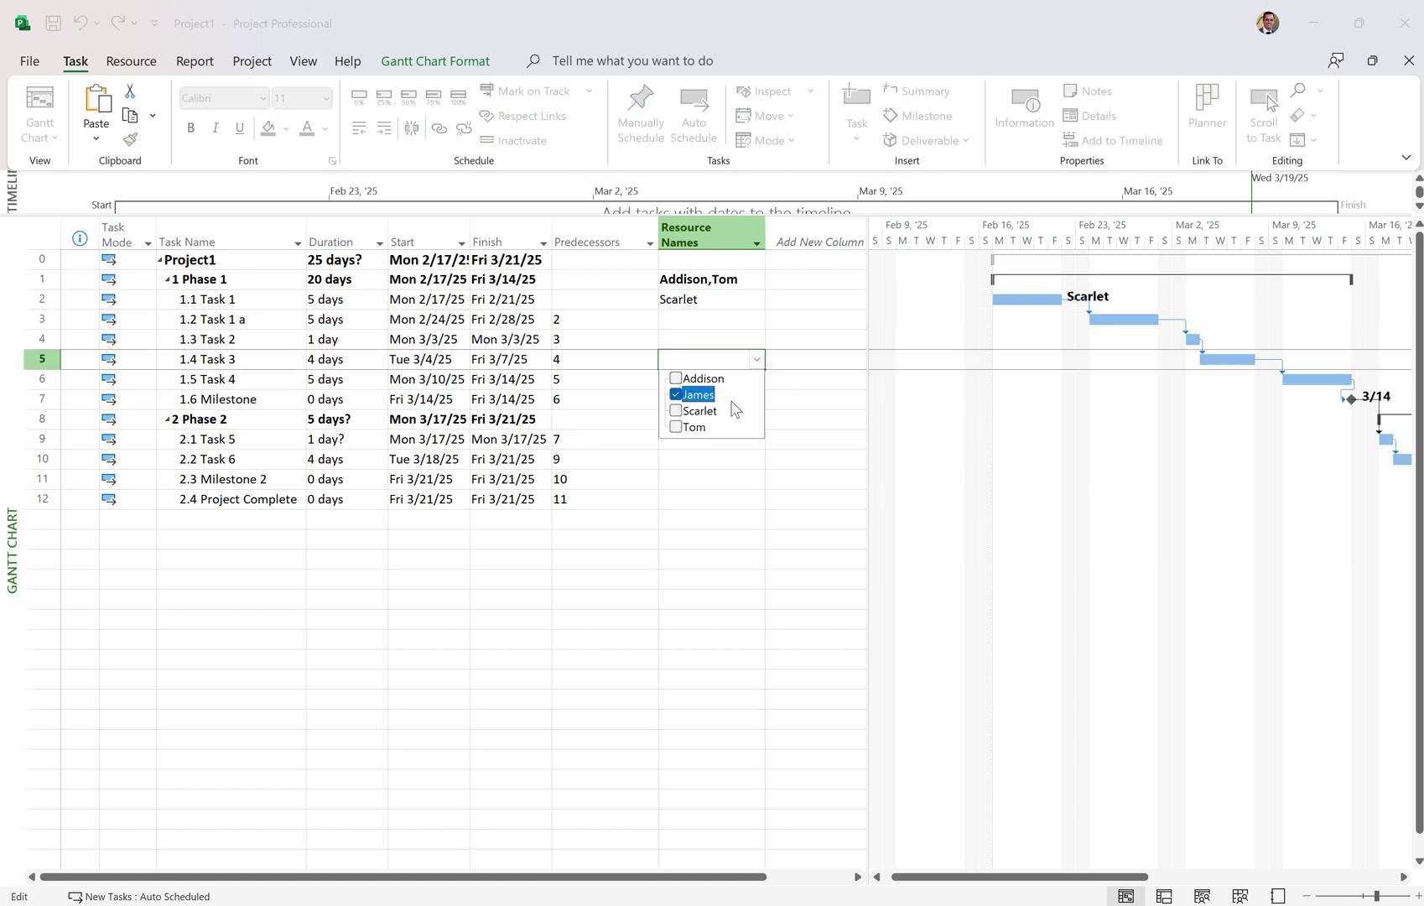
{"action": "key", "text": "Return"}
{"action": "left_click", "coordinate": [728, 379]}
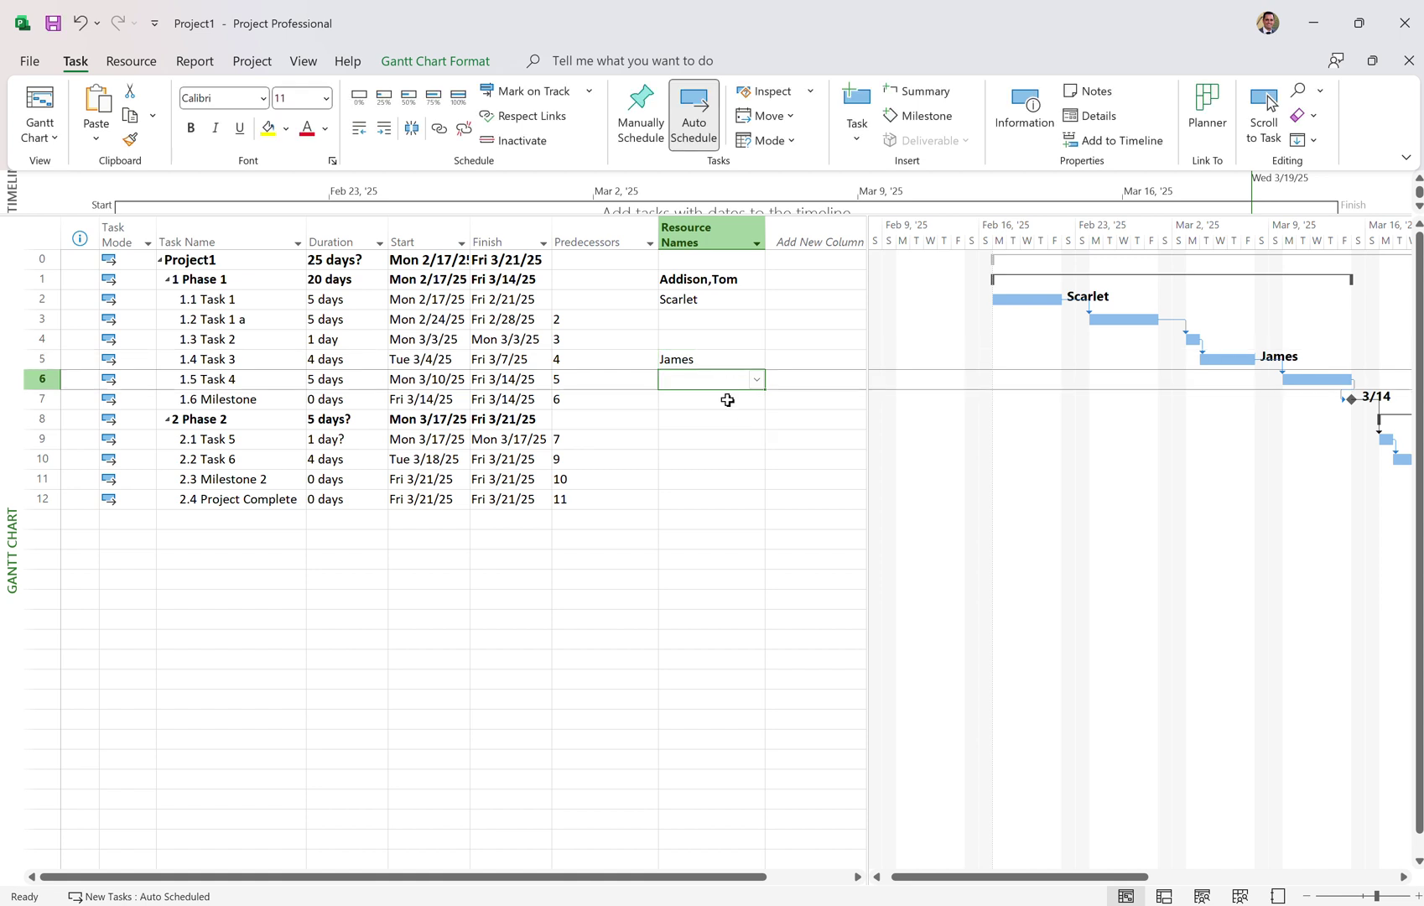
{"action": "left_click", "coordinate": [726, 400]}
{"action": "left_click", "coordinate": [756, 399]}
{"action": "left_click", "coordinate": [711, 454]}
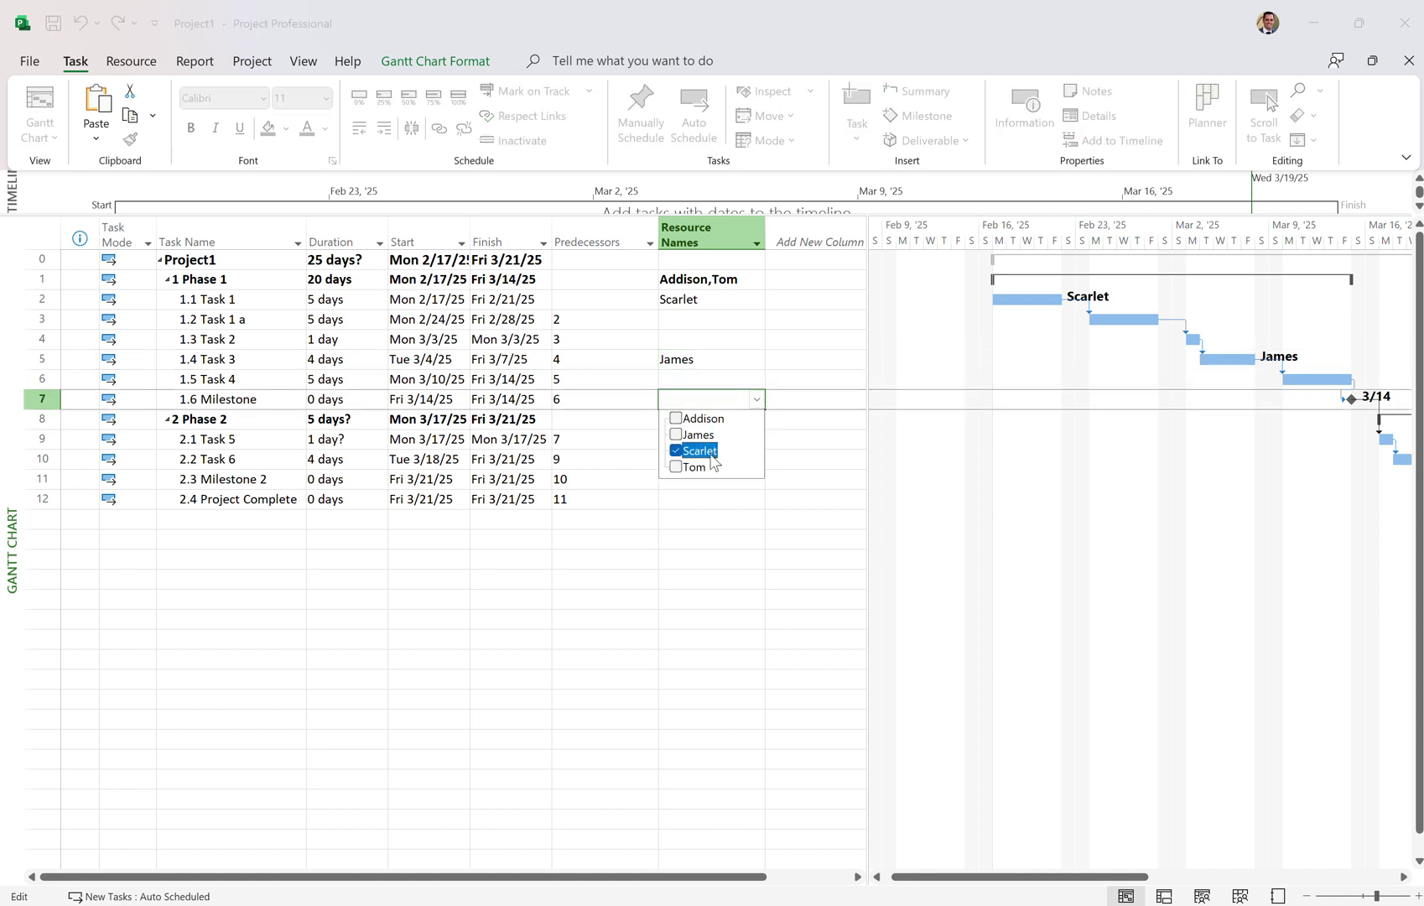
{"action": "key", "text": "Return"}
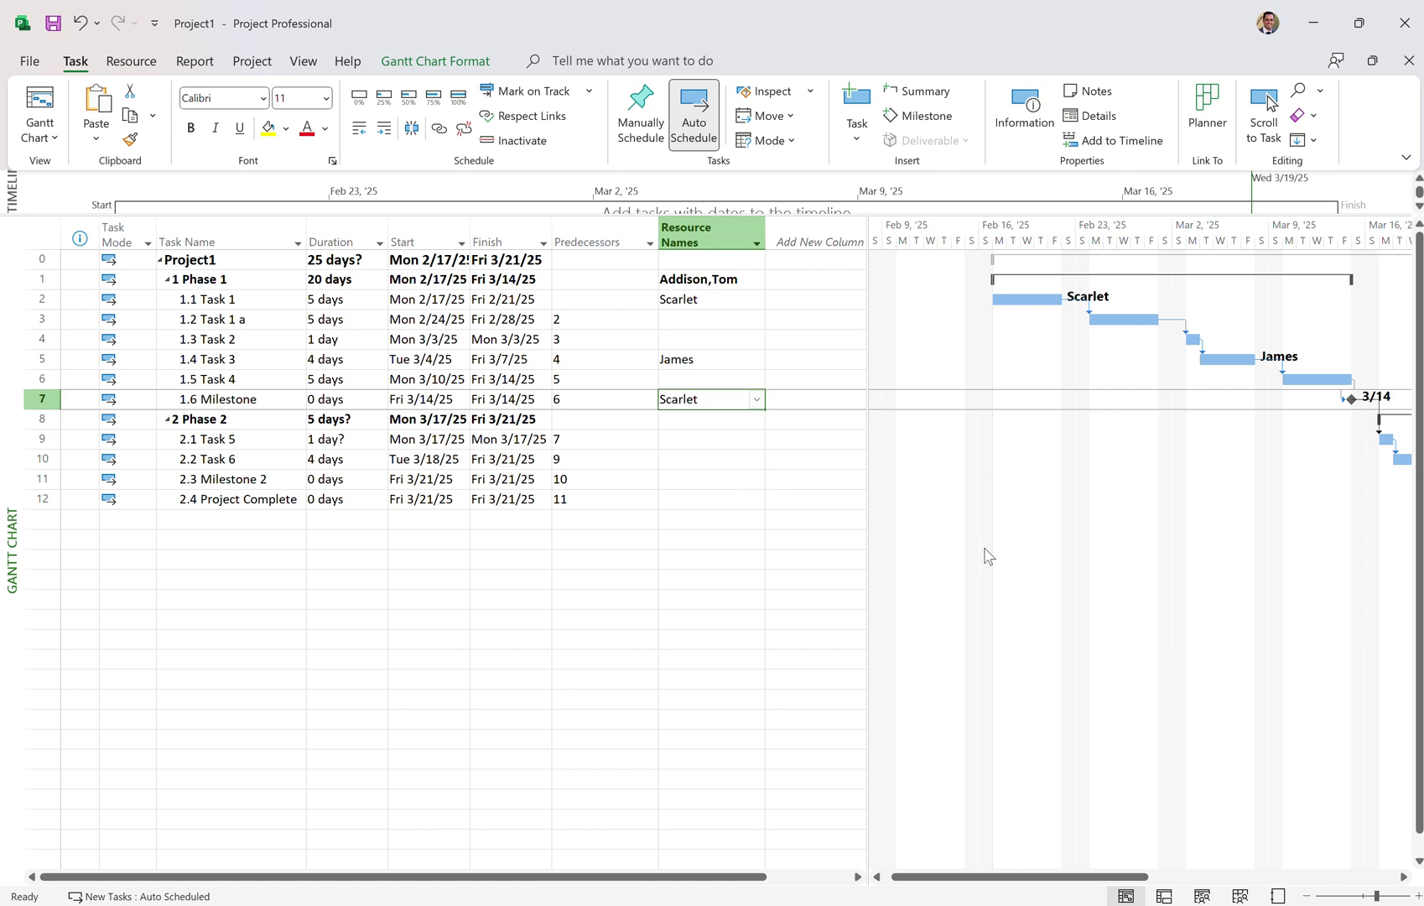
{"action": "scroll", "coordinate": [988, 556], "scroll_direction": "right", "scroll_amount": 3}
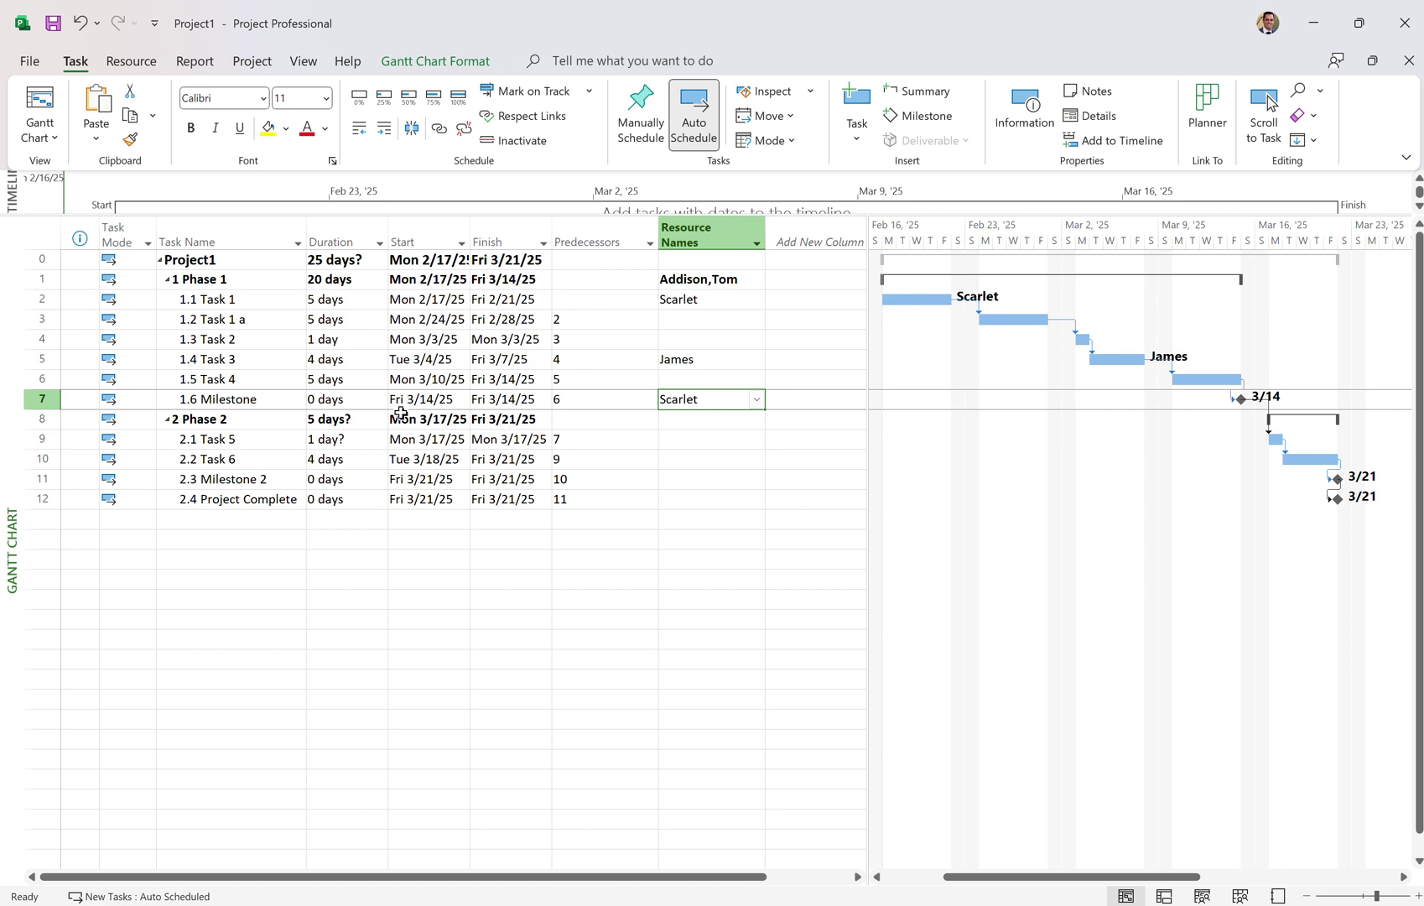
{"action": "left_click", "coordinate": [757, 400]}
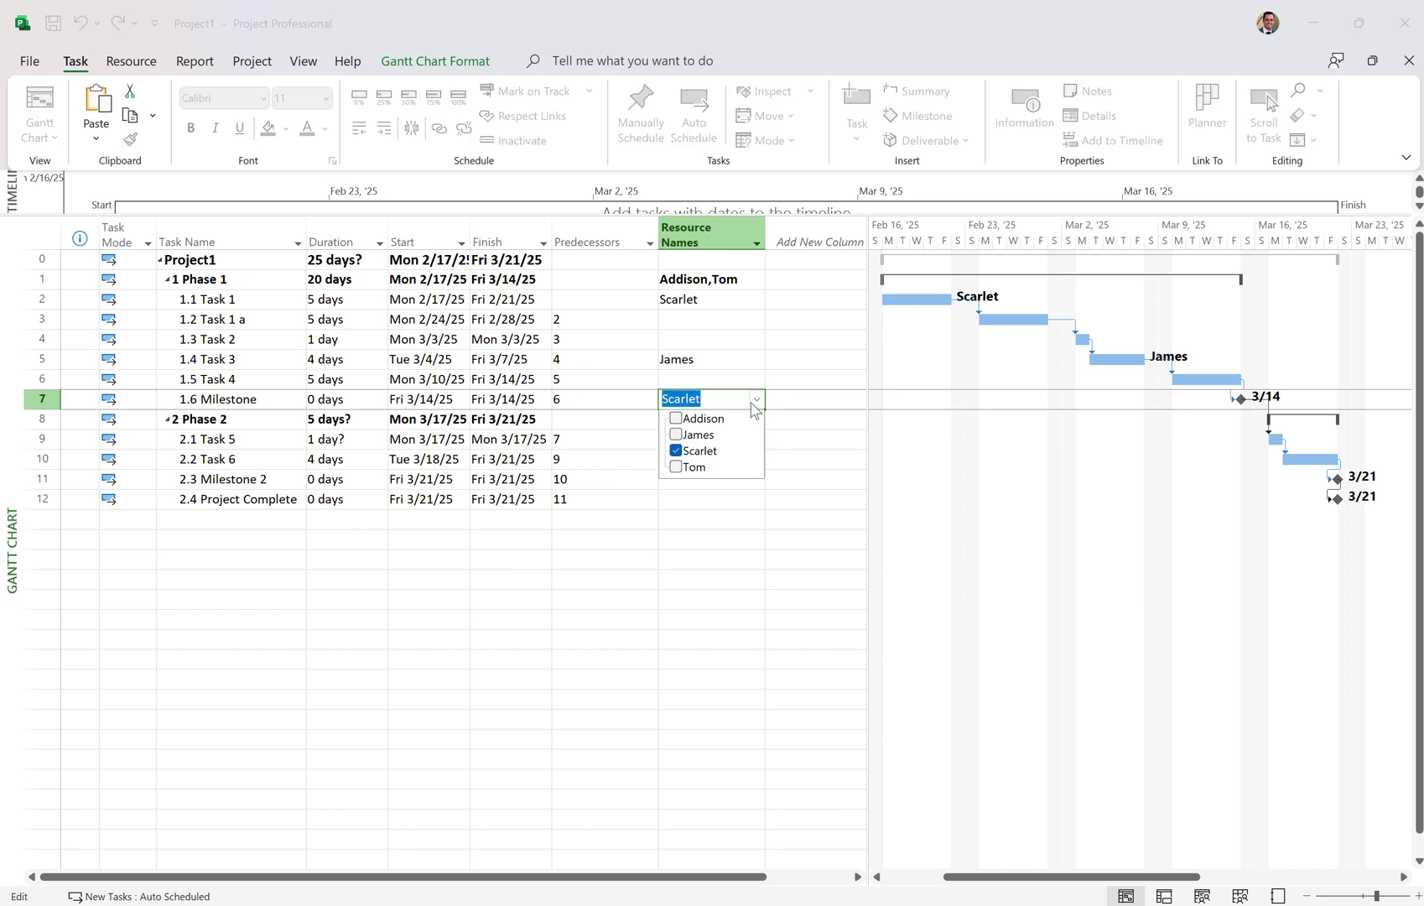
{"action": "key", "text": "Escape"}
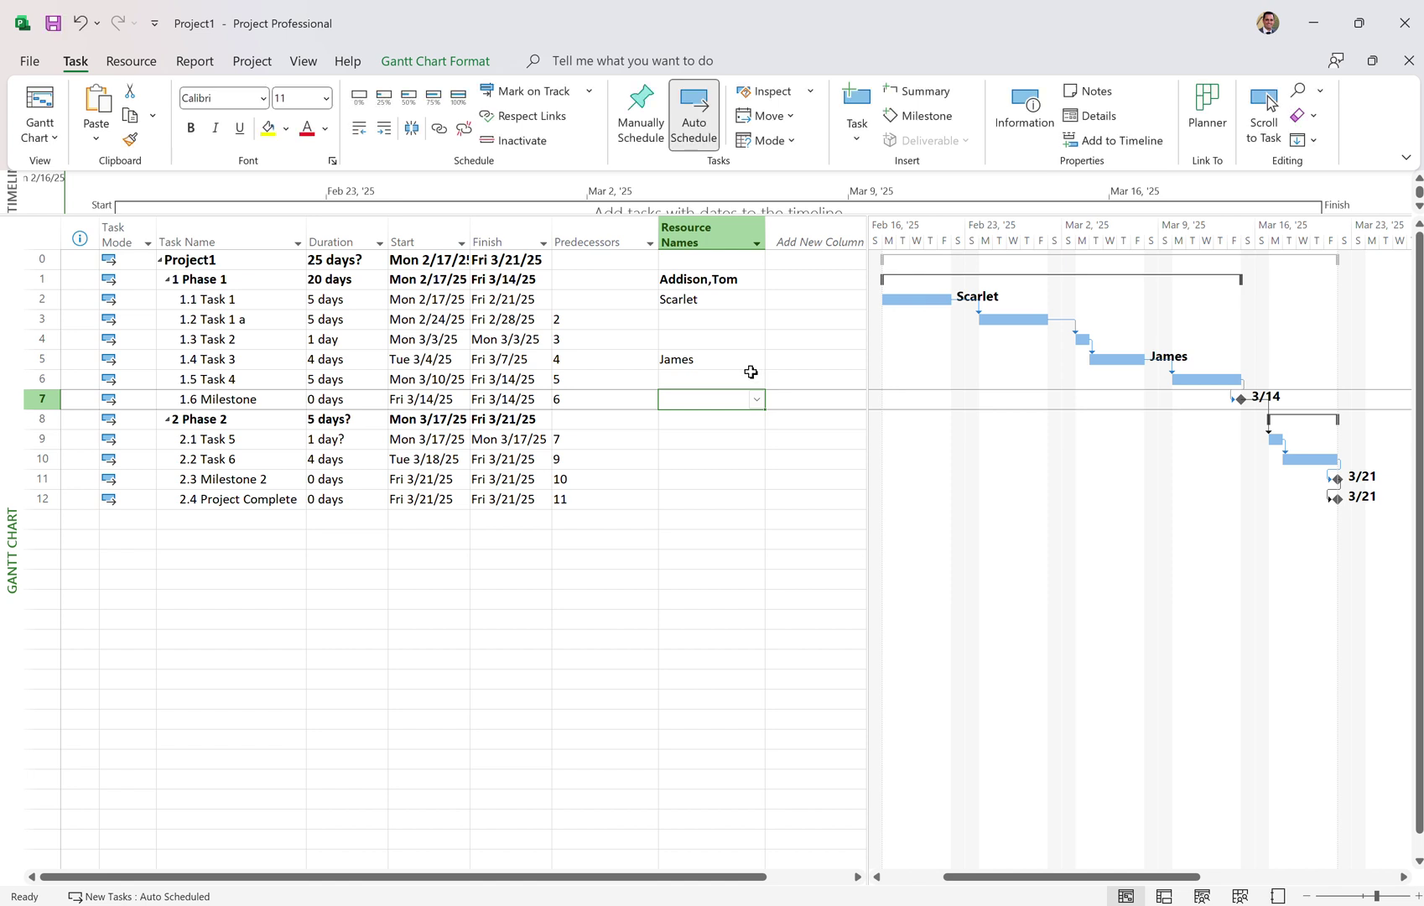
Step: Assign the second person in the alphabetical resource list to Task 4 and the first person to Task 2
{"action": "left_click", "coordinate": [753, 374]}
{"action": "left_click", "coordinate": [757, 382]}
{"action": "key", "text": "Down"}
{"action": "key", "text": "Down"}
{"action": "key", "text": "space"}
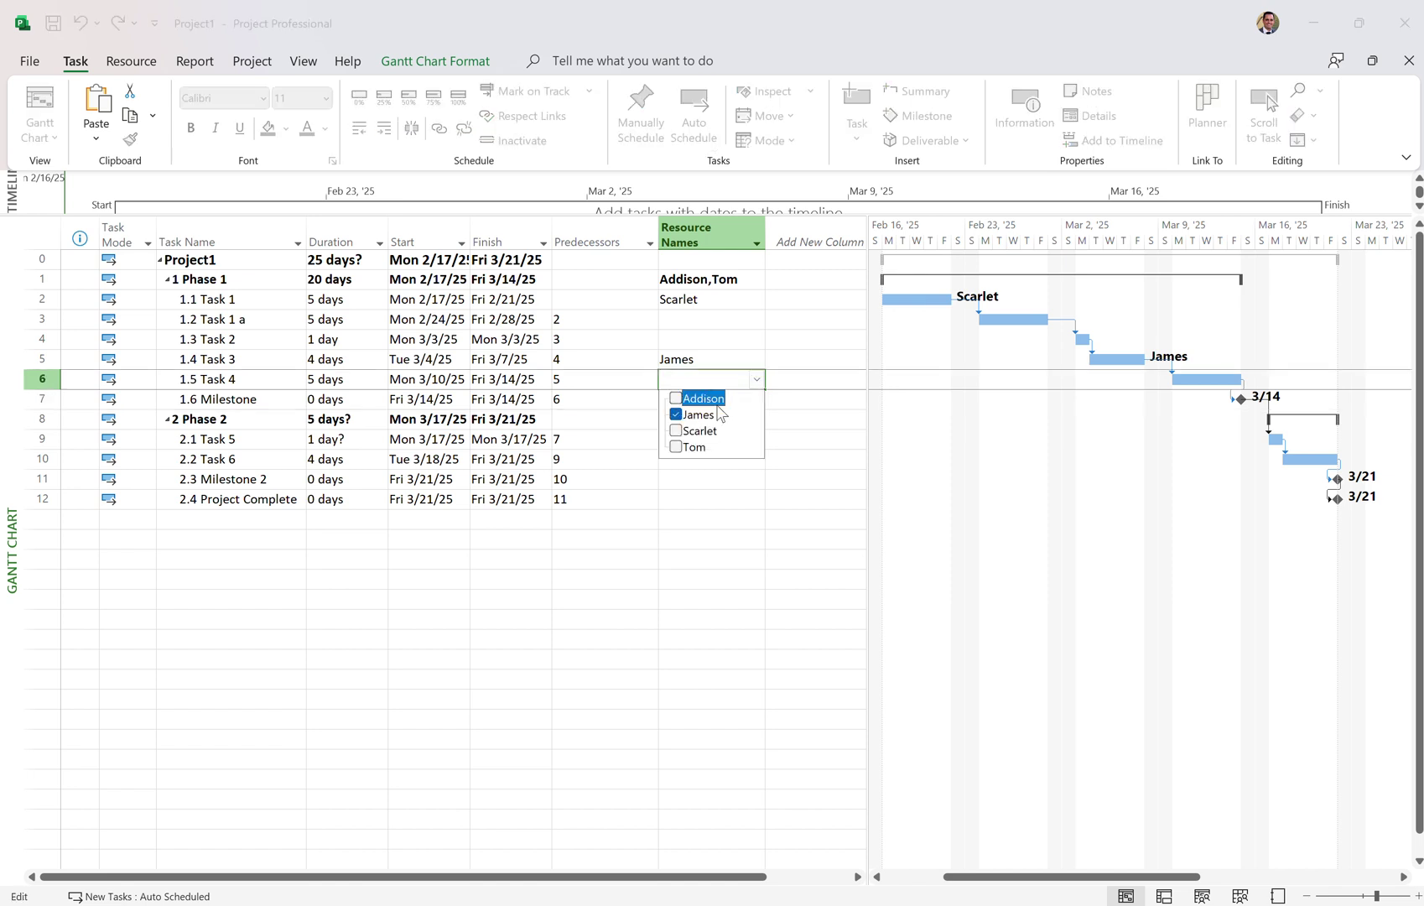
{"action": "left_click", "coordinate": [756, 341]}
{"action": "left_click", "coordinate": [757, 340]}
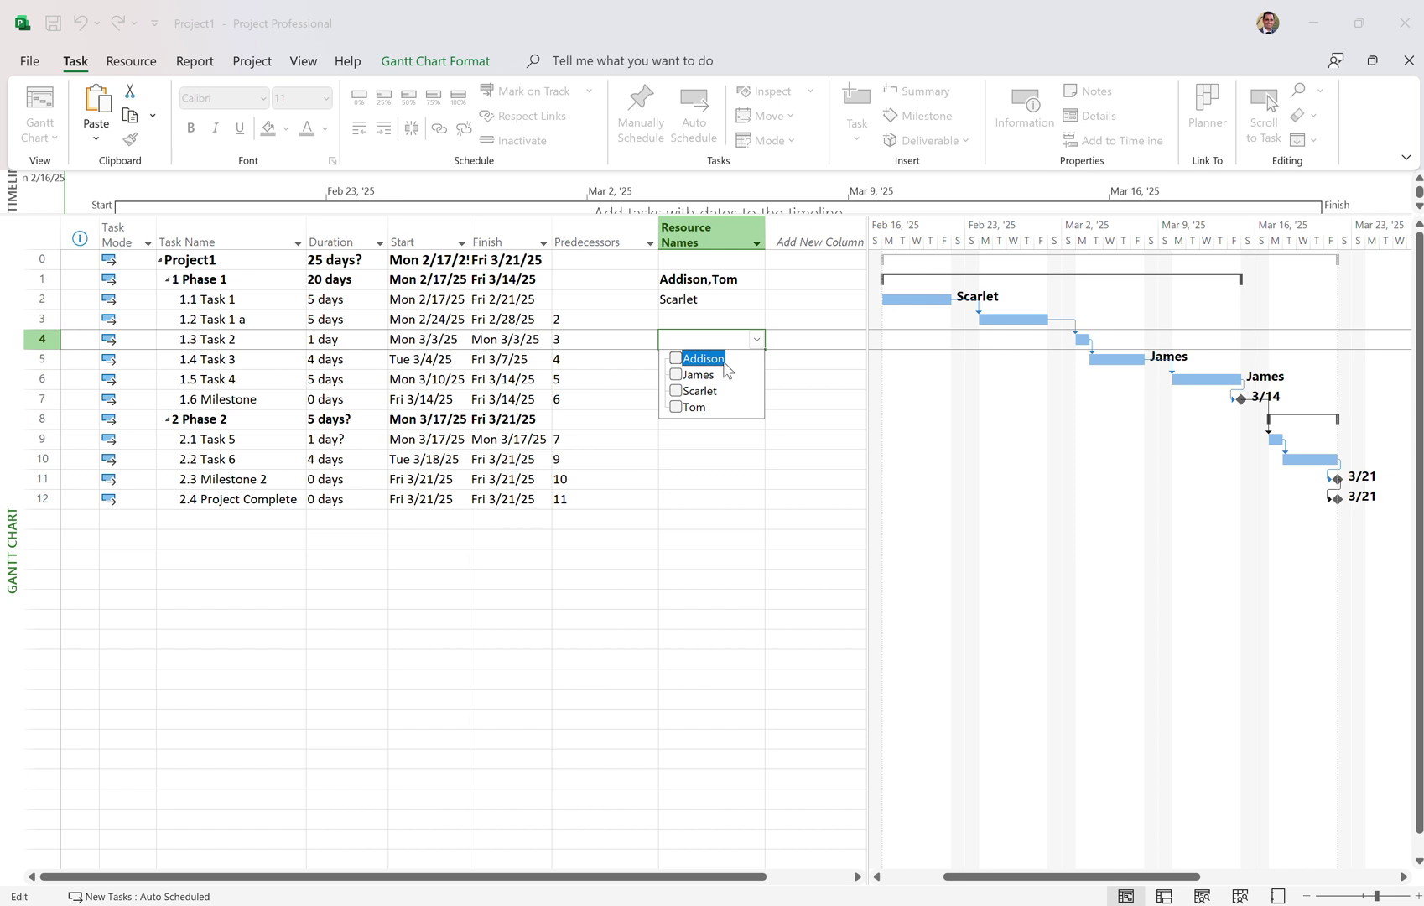
{"action": "left_click", "coordinate": [679, 356]}
{"action": "left_click", "coordinate": [579, 460]}
Step: Add a Work column to the task table after Resource Names
{"action": "left_click", "coordinate": [720, 323]}
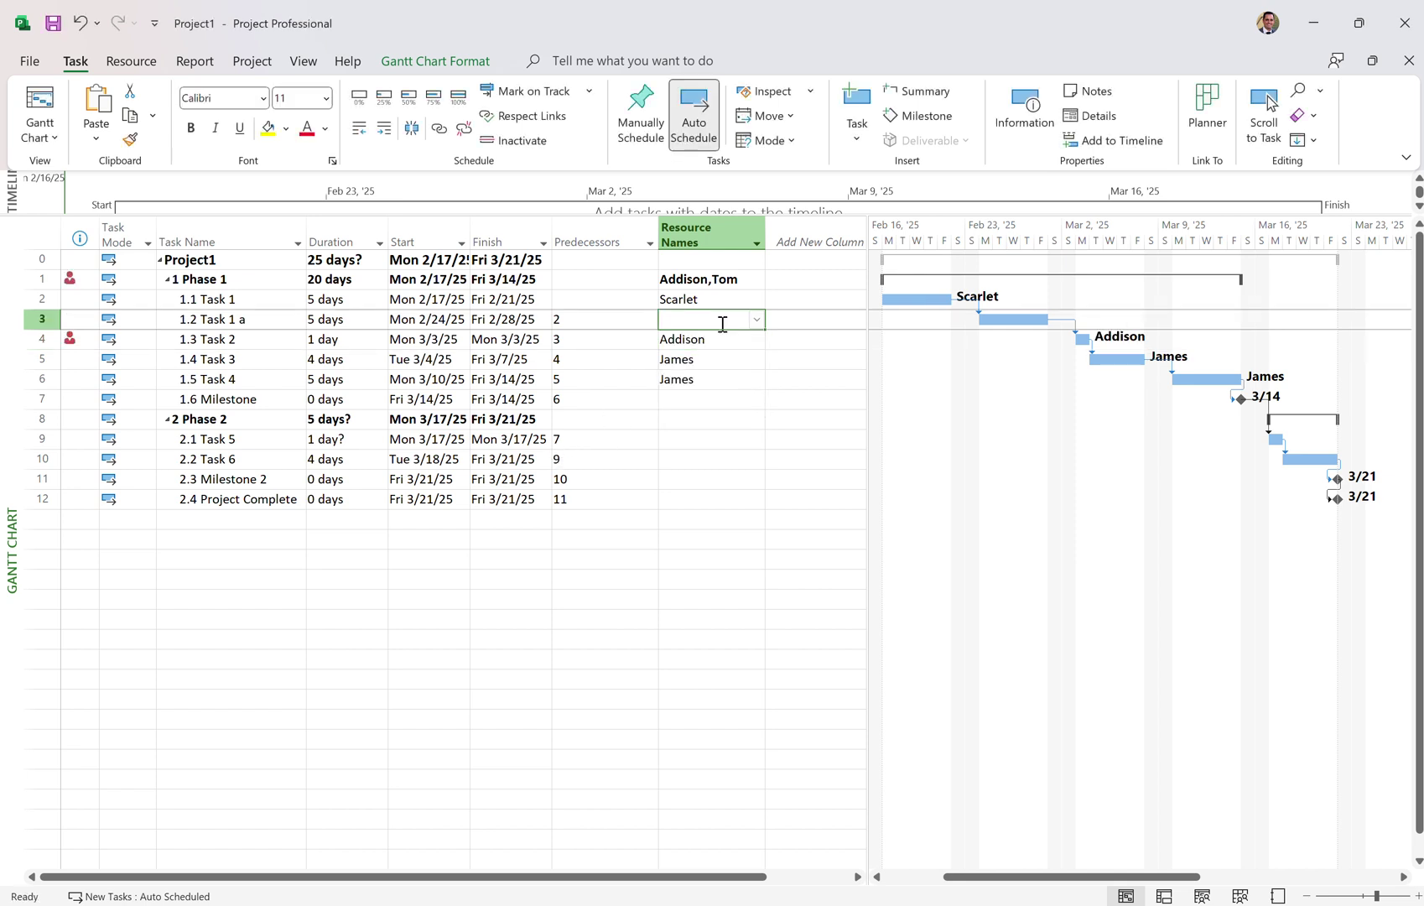
{"action": "left_click", "coordinate": [834, 239]}
{"action": "type", "text": "Work"}
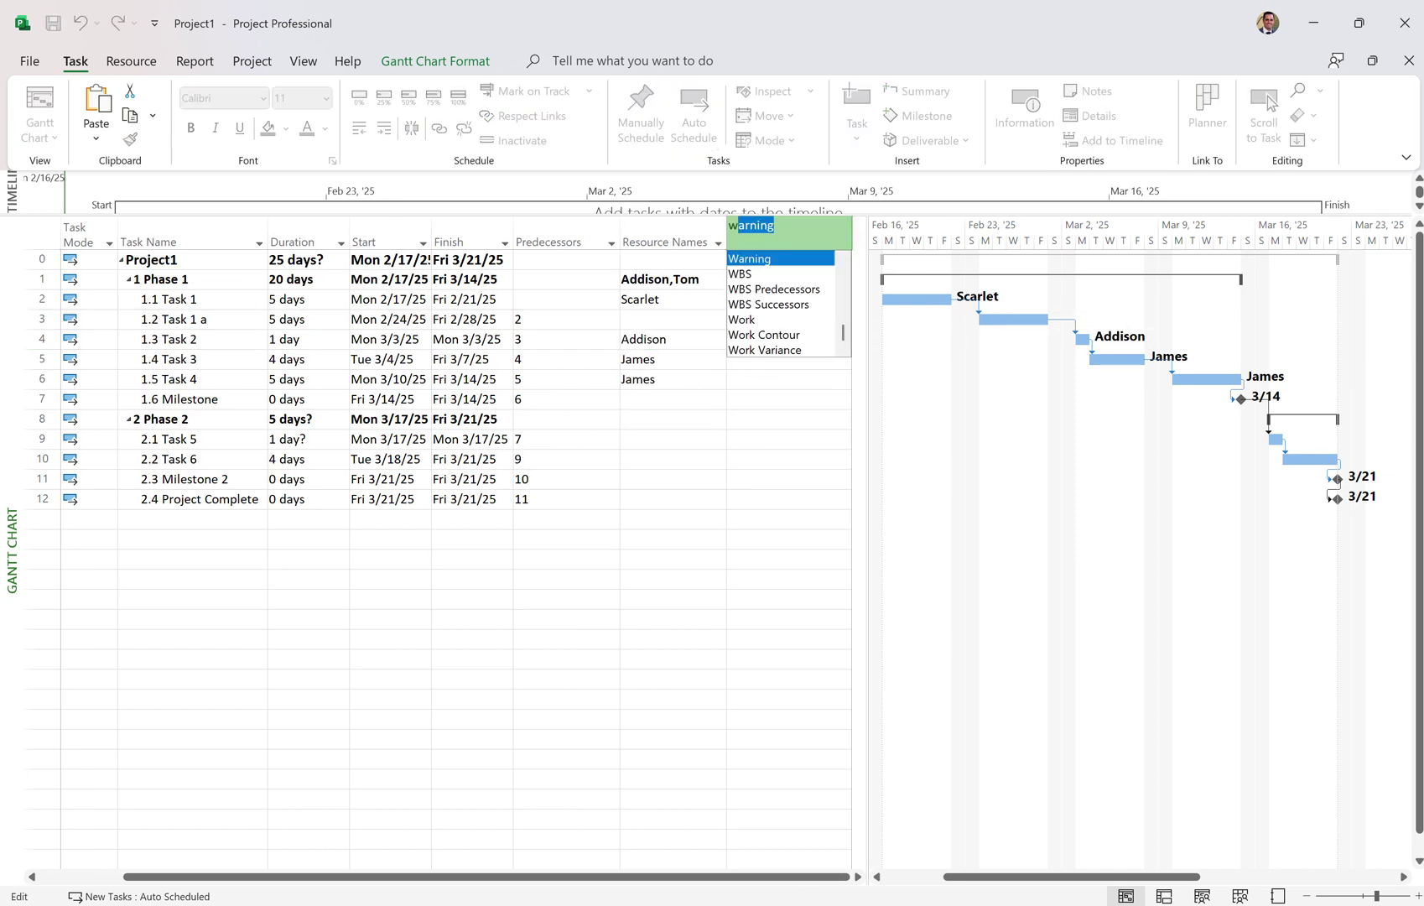
{"action": "key", "text": "Return"}
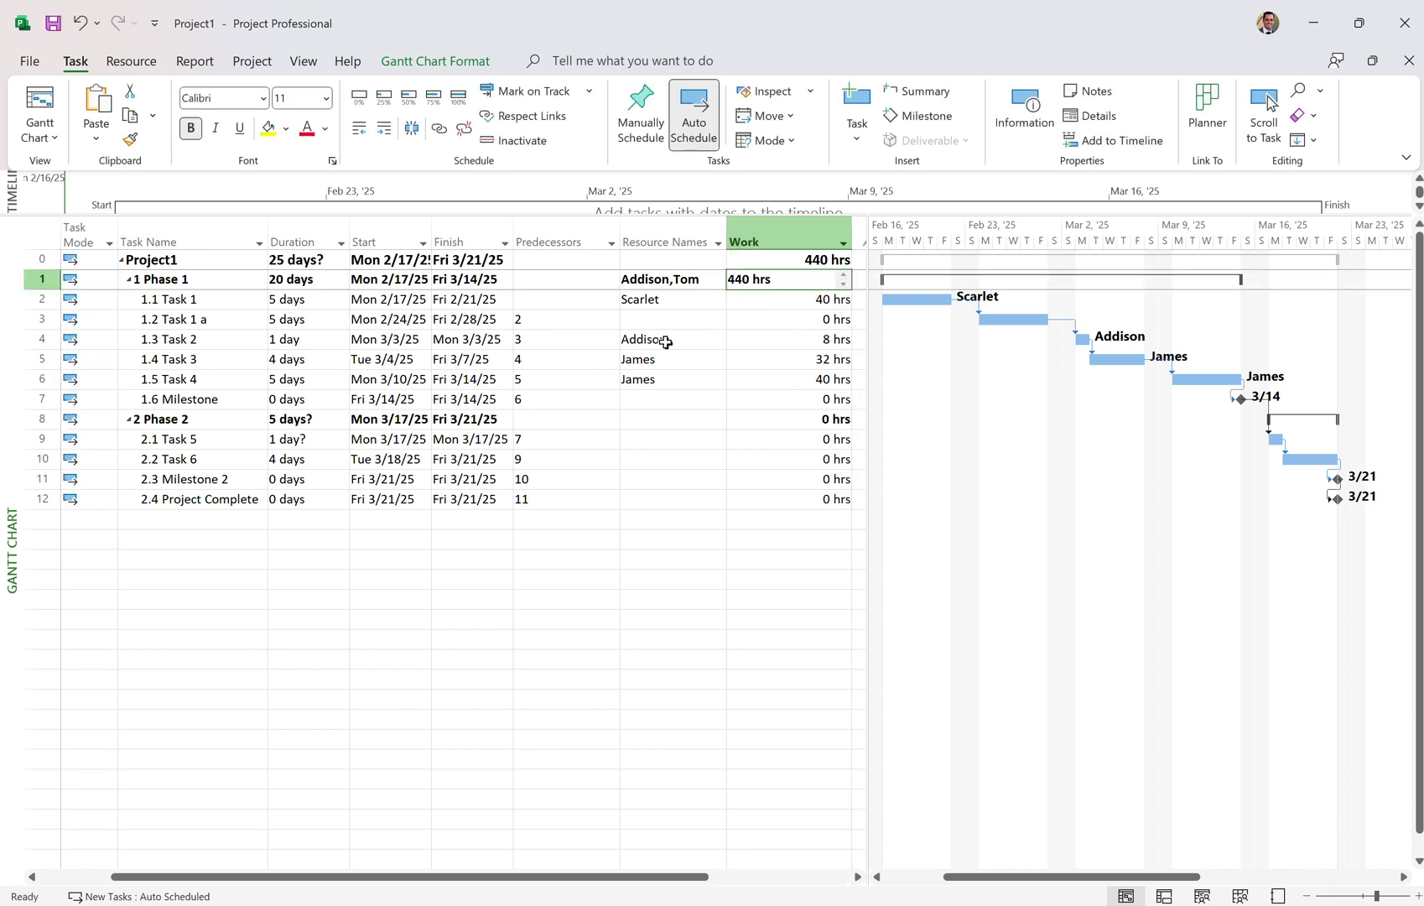
Step: Assign the second person in the alphabetical resource list to Task 1 a
{"action": "left_click", "coordinate": [672, 323]}
{"action": "left_click", "coordinate": [715, 323]}
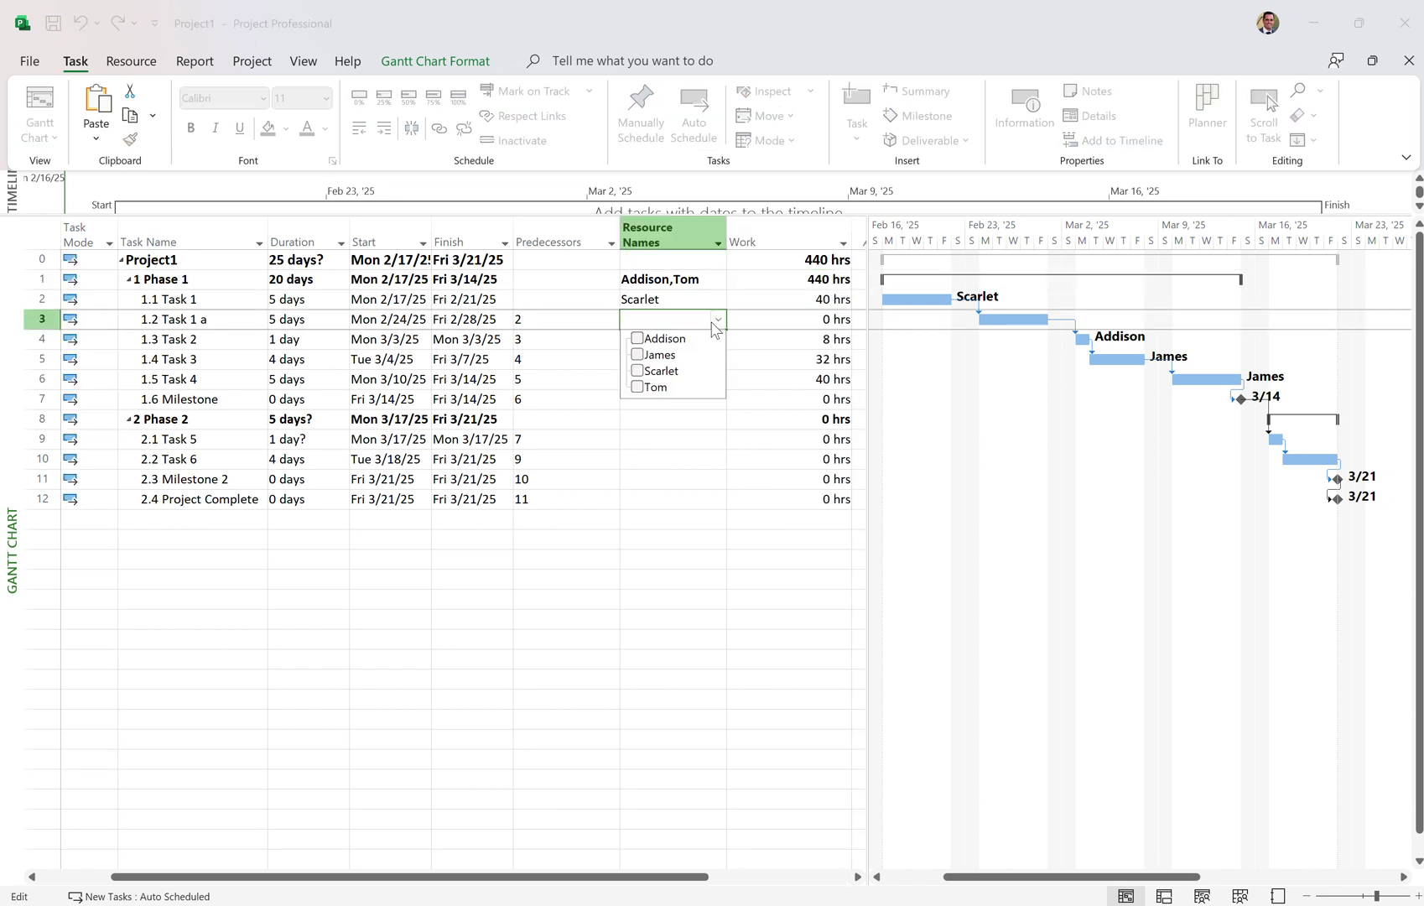
{"action": "left_click", "coordinate": [659, 357]}
{"action": "left_click", "coordinate": [785, 420]}
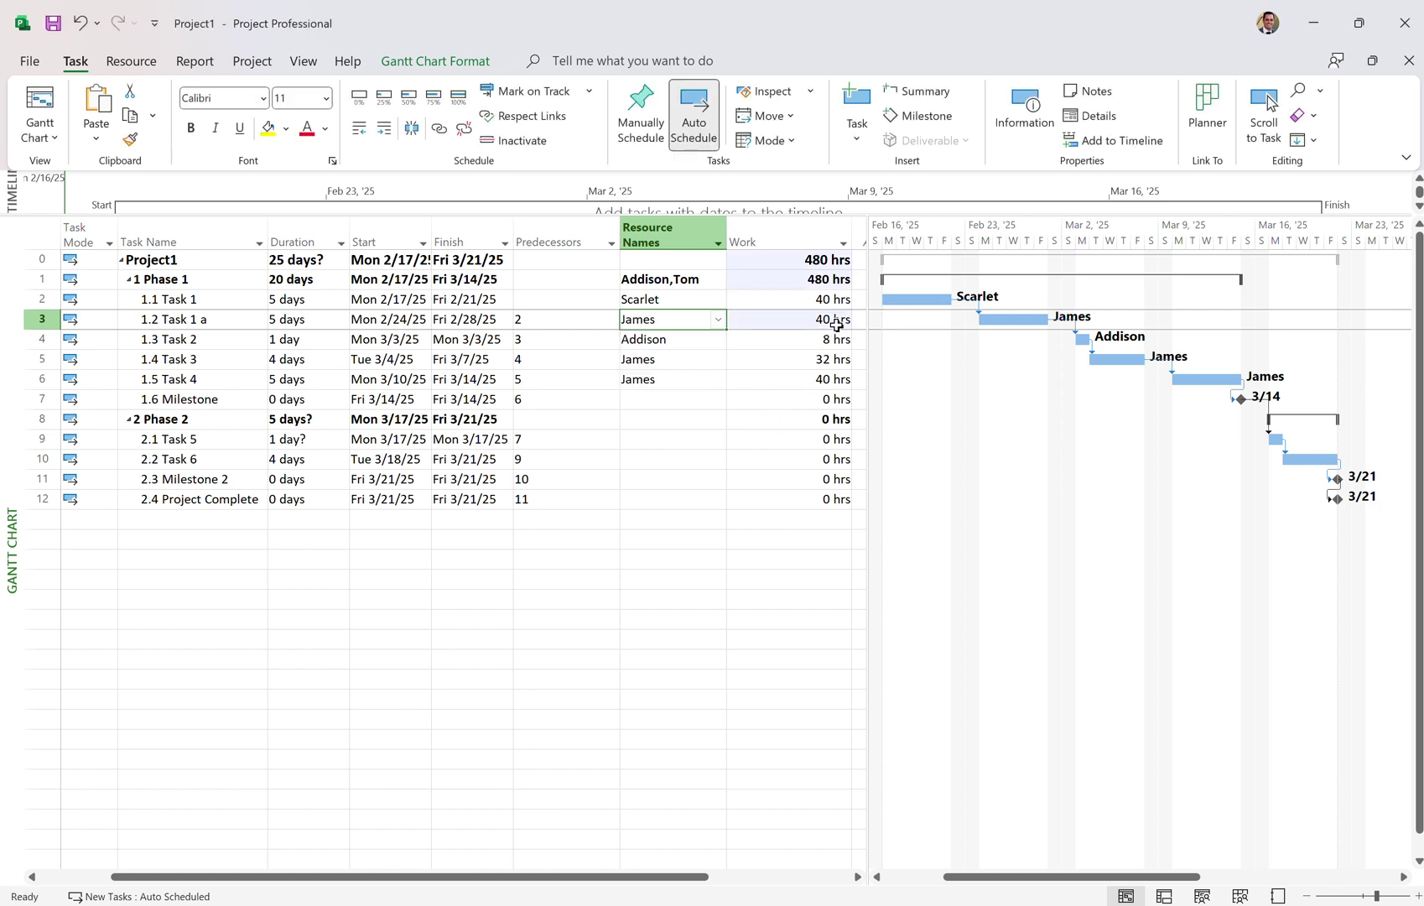
Step: Add the third person in the alphabetical resource list as a further resource on Task 1 a
{"action": "left_click", "coordinate": [309, 321]}
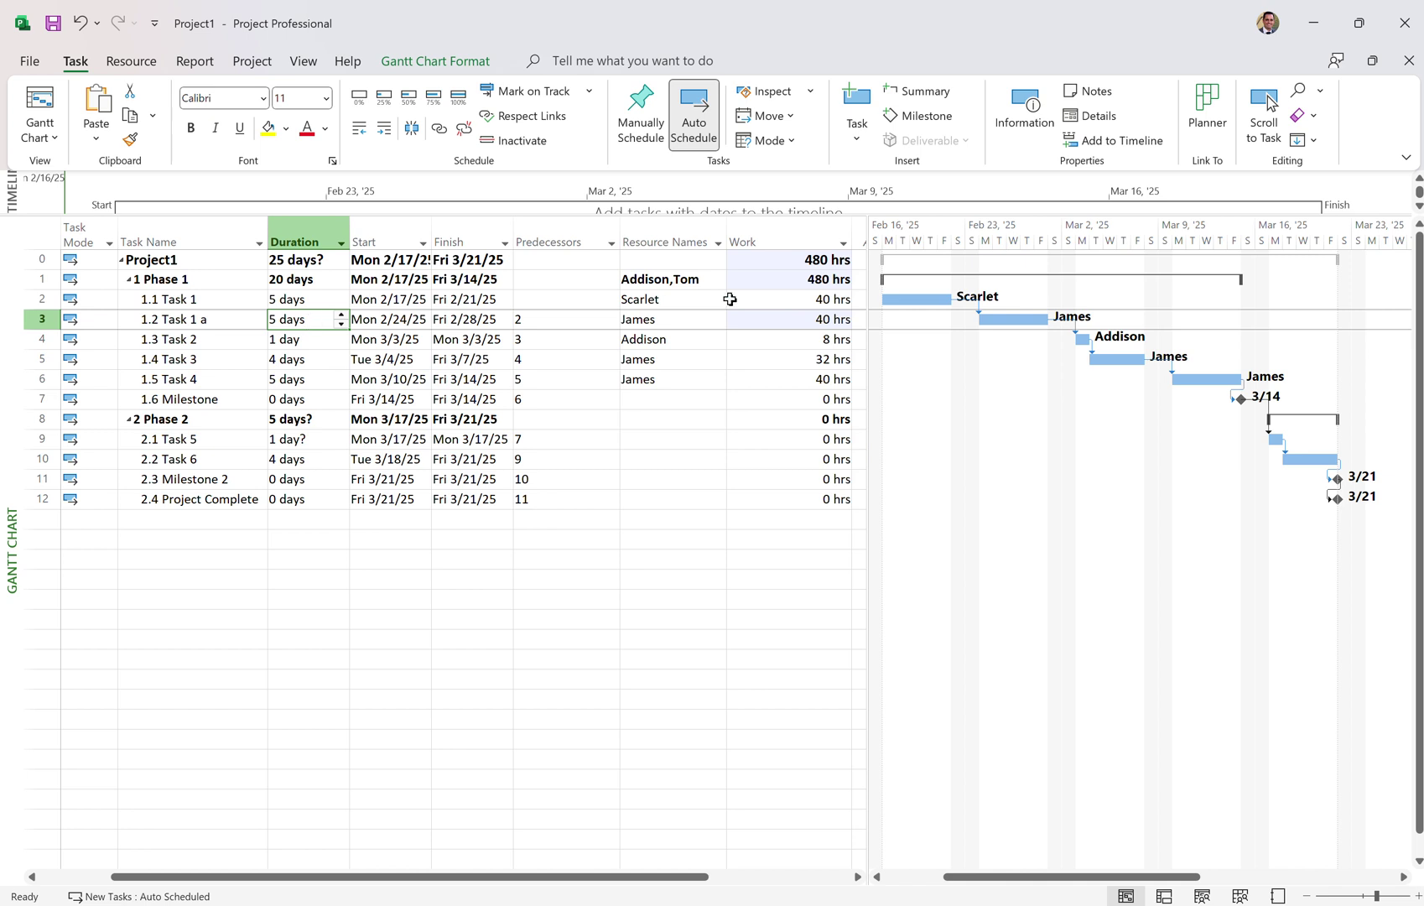
{"action": "left_click", "coordinate": [689, 322]}
{"action": "left_click", "coordinate": [717, 328]}
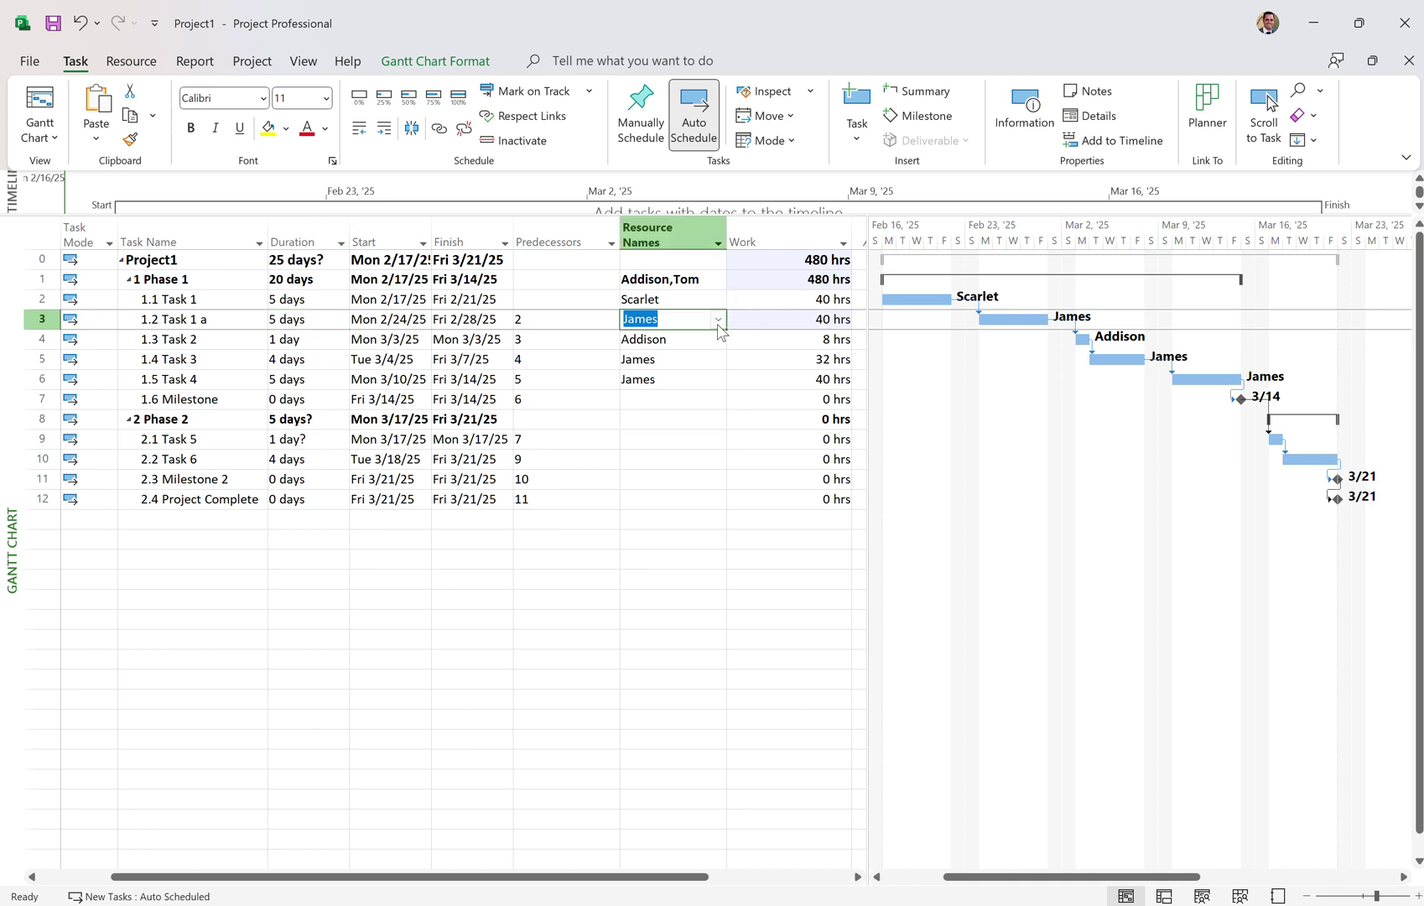
{"action": "left_click", "coordinate": [718, 328]}
{"action": "left_click", "coordinate": [639, 369]}
{"action": "left_click", "coordinate": [695, 522]}
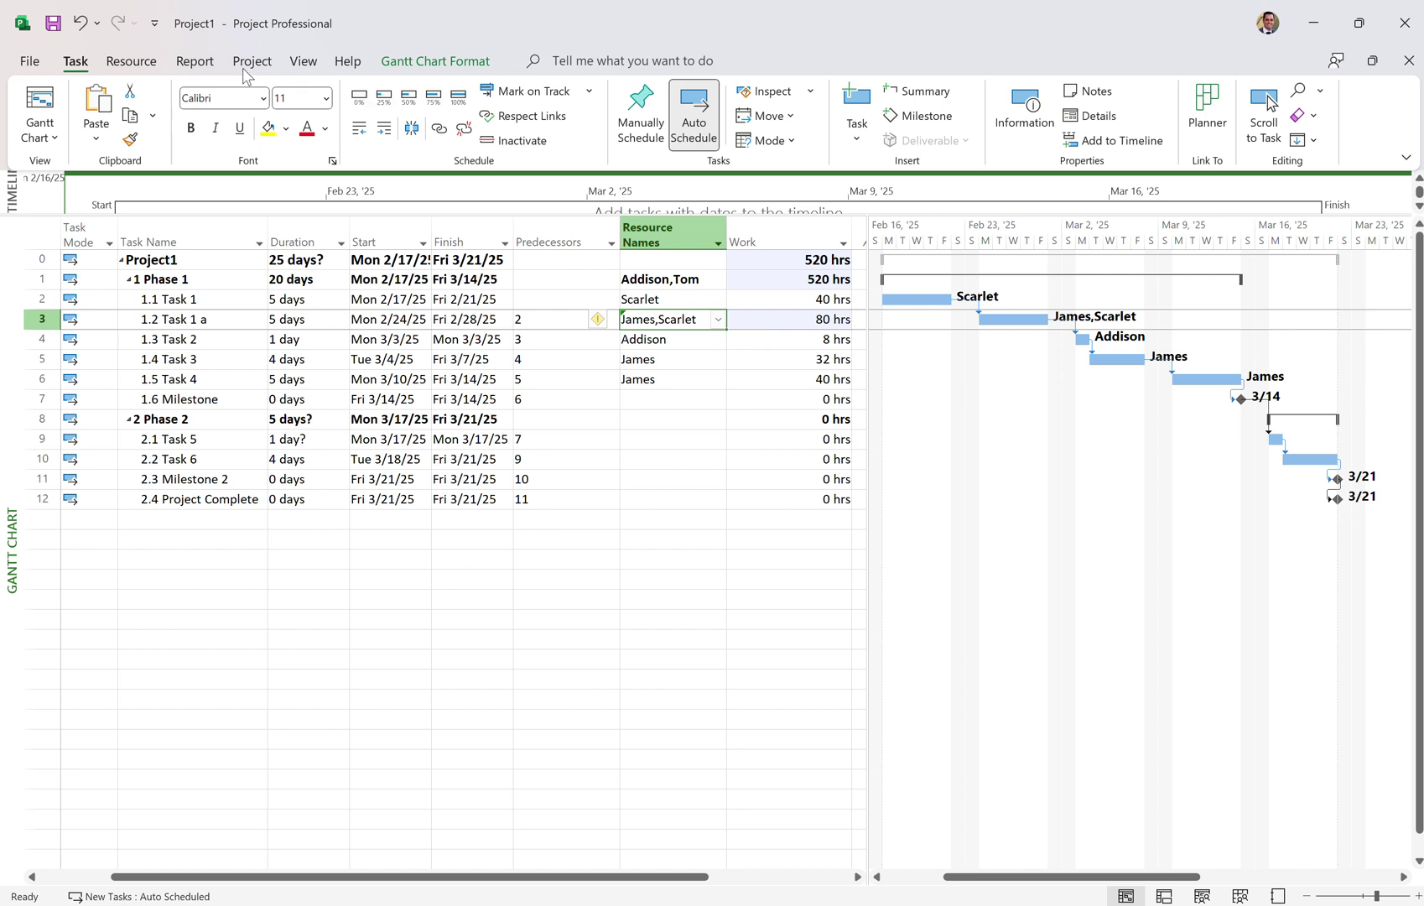
Step: Set the units of the first of the two people assigned to Task 1 a to 50% in Assign Resources
{"action": "left_click", "coordinate": [131, 65]}
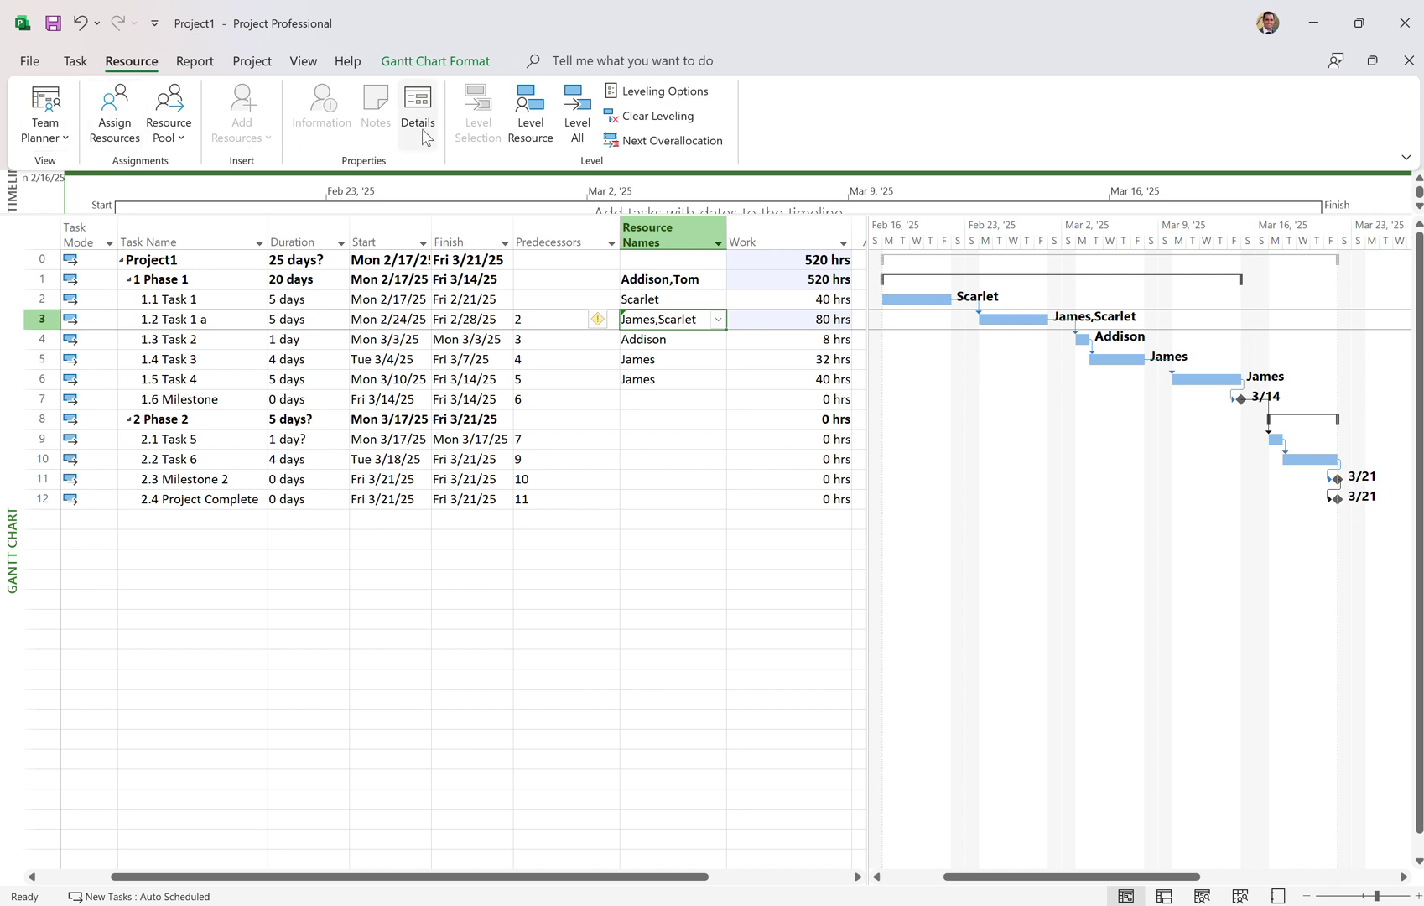
{"action": "left_click", "coordinate": [114, 109]}
{"action": "left_click_drag", "start_coordinate": [1109, 474], "coordinate": [555, 368]}
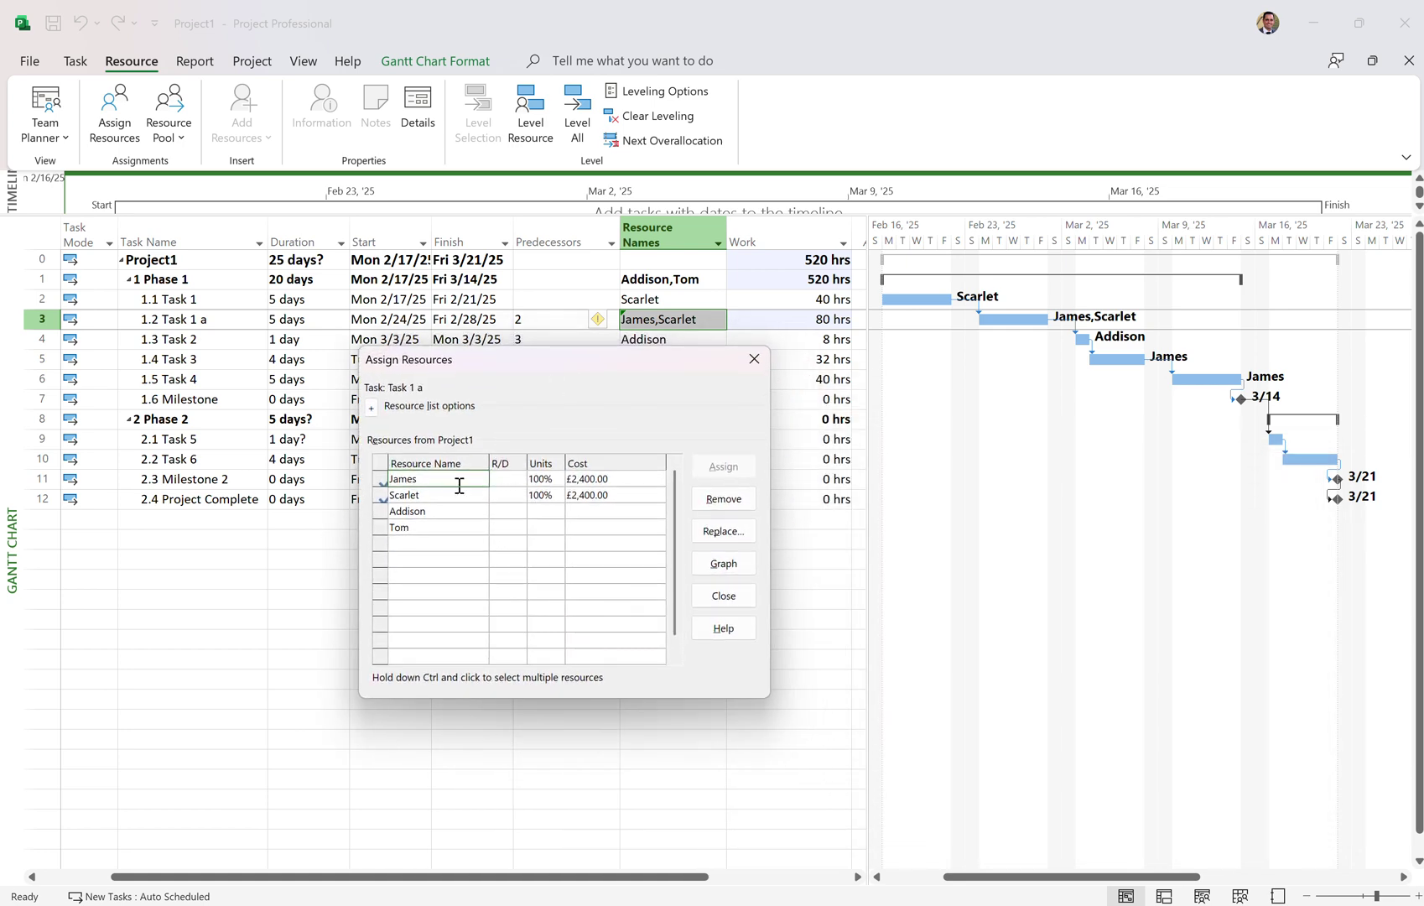
{"action": "left_click", "coordinate": [538, 477]}
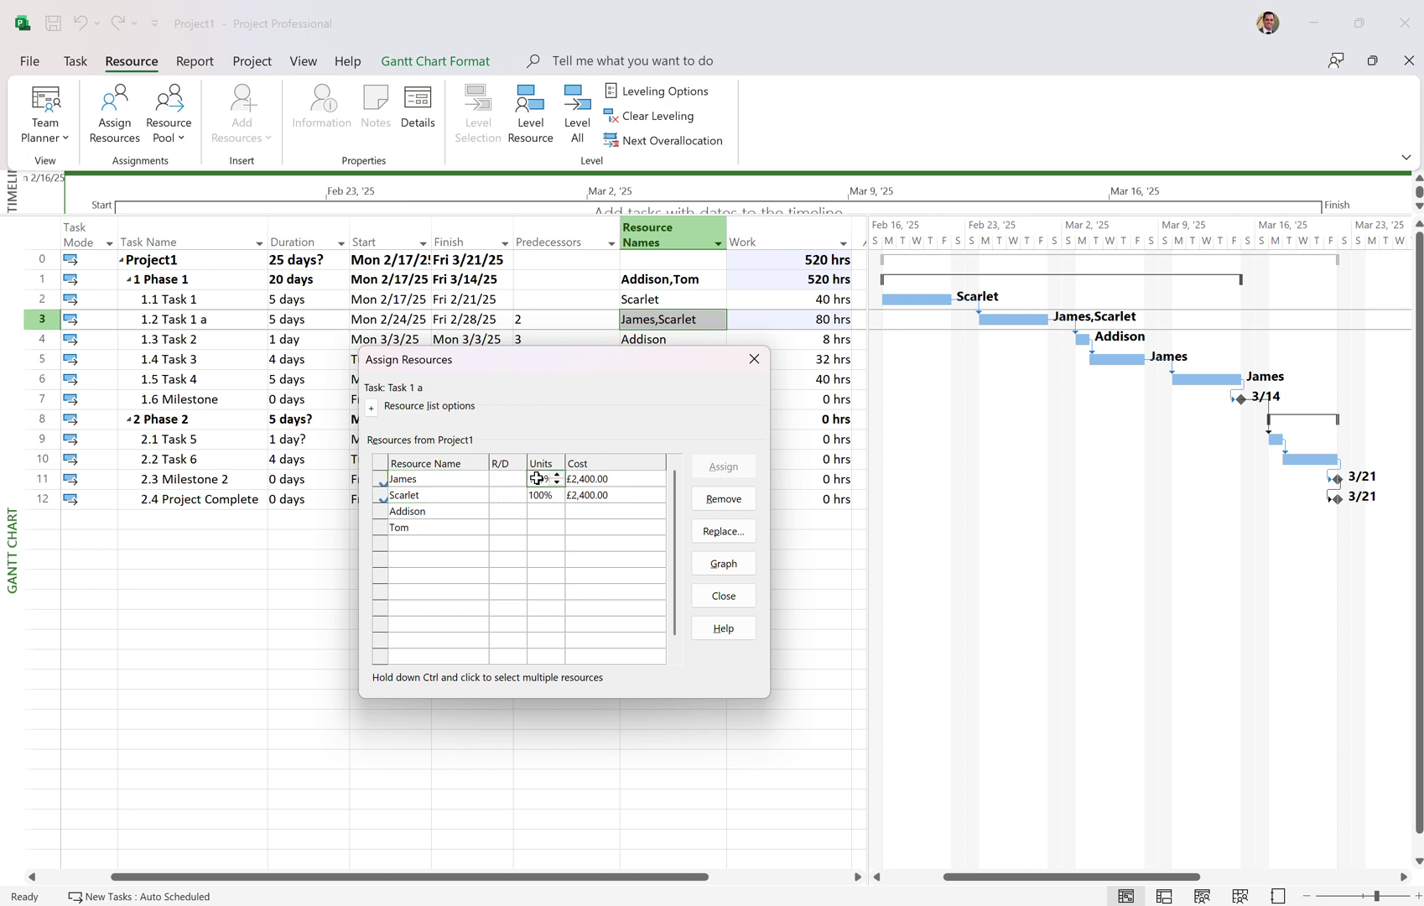
{"action": "type", "text": "50"}
{"action": "left_click", "coordinate": [452, 609]}
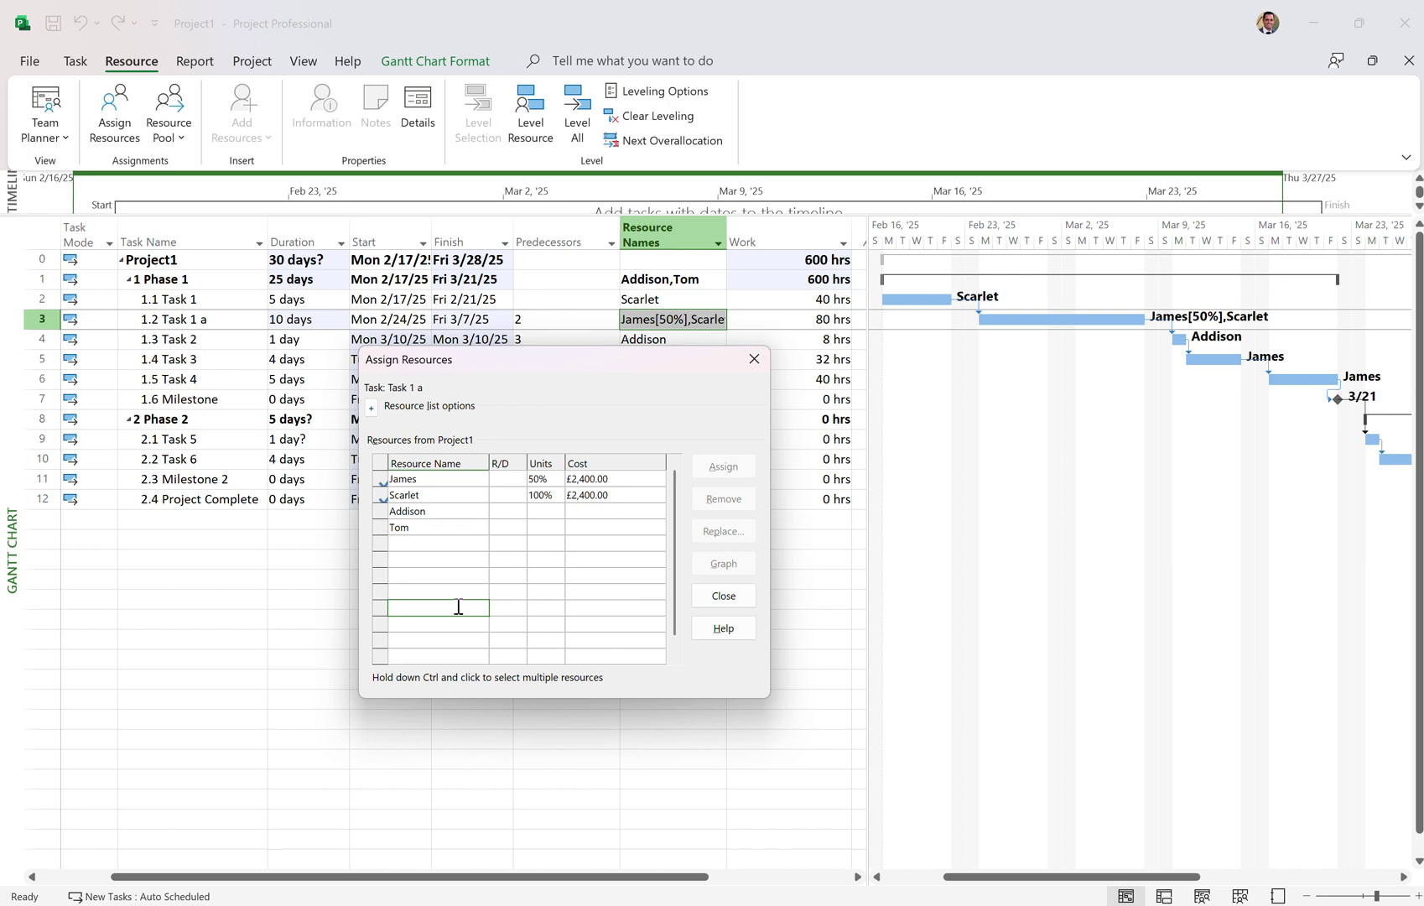
{"action": "left_click", "coordinate": [724, 596]}
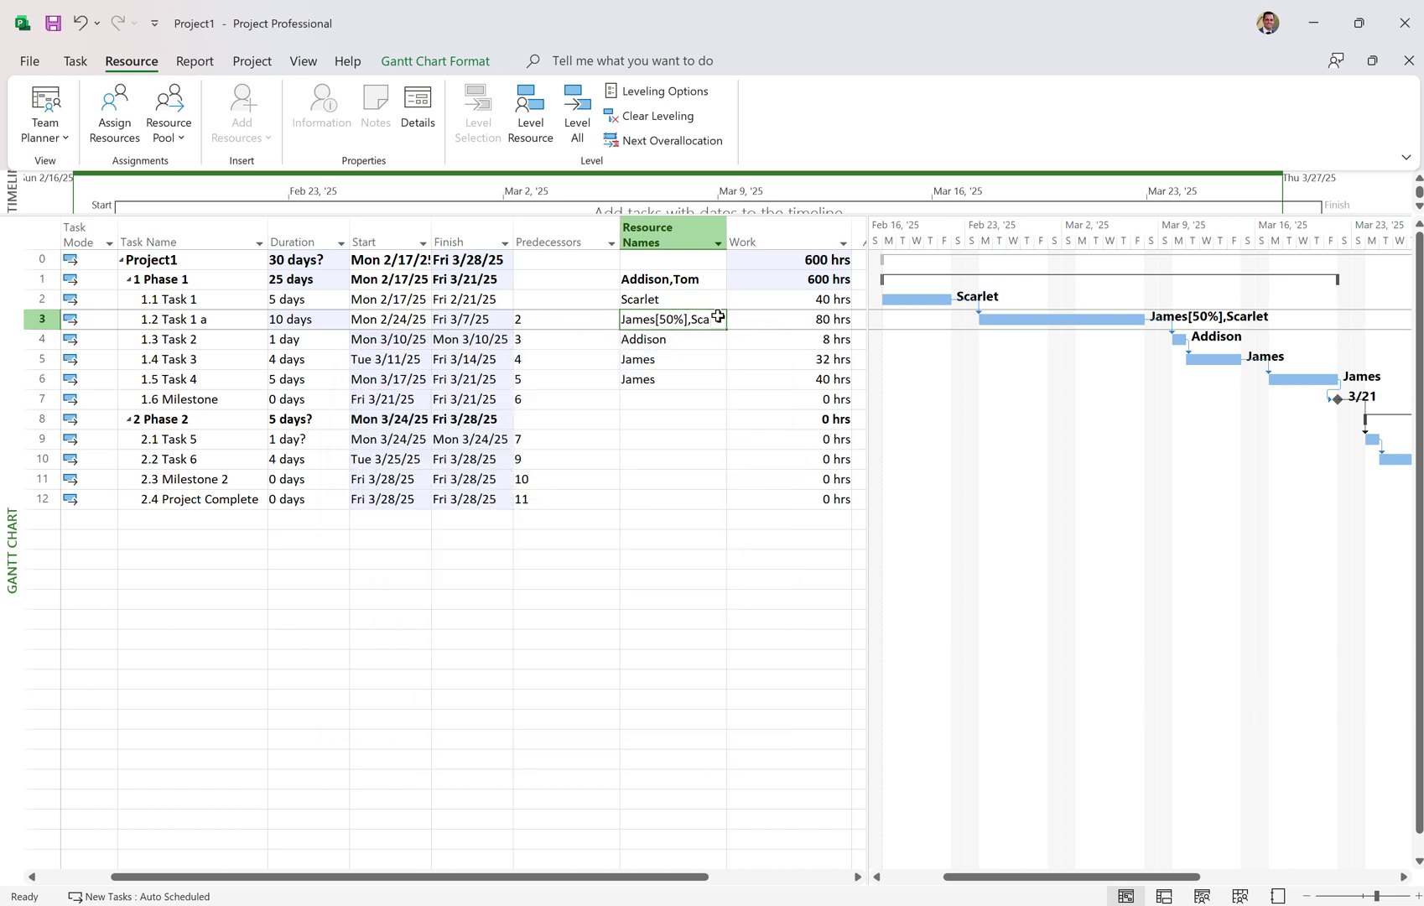
{"action": "left_click", "coordinate": [806, 319]}
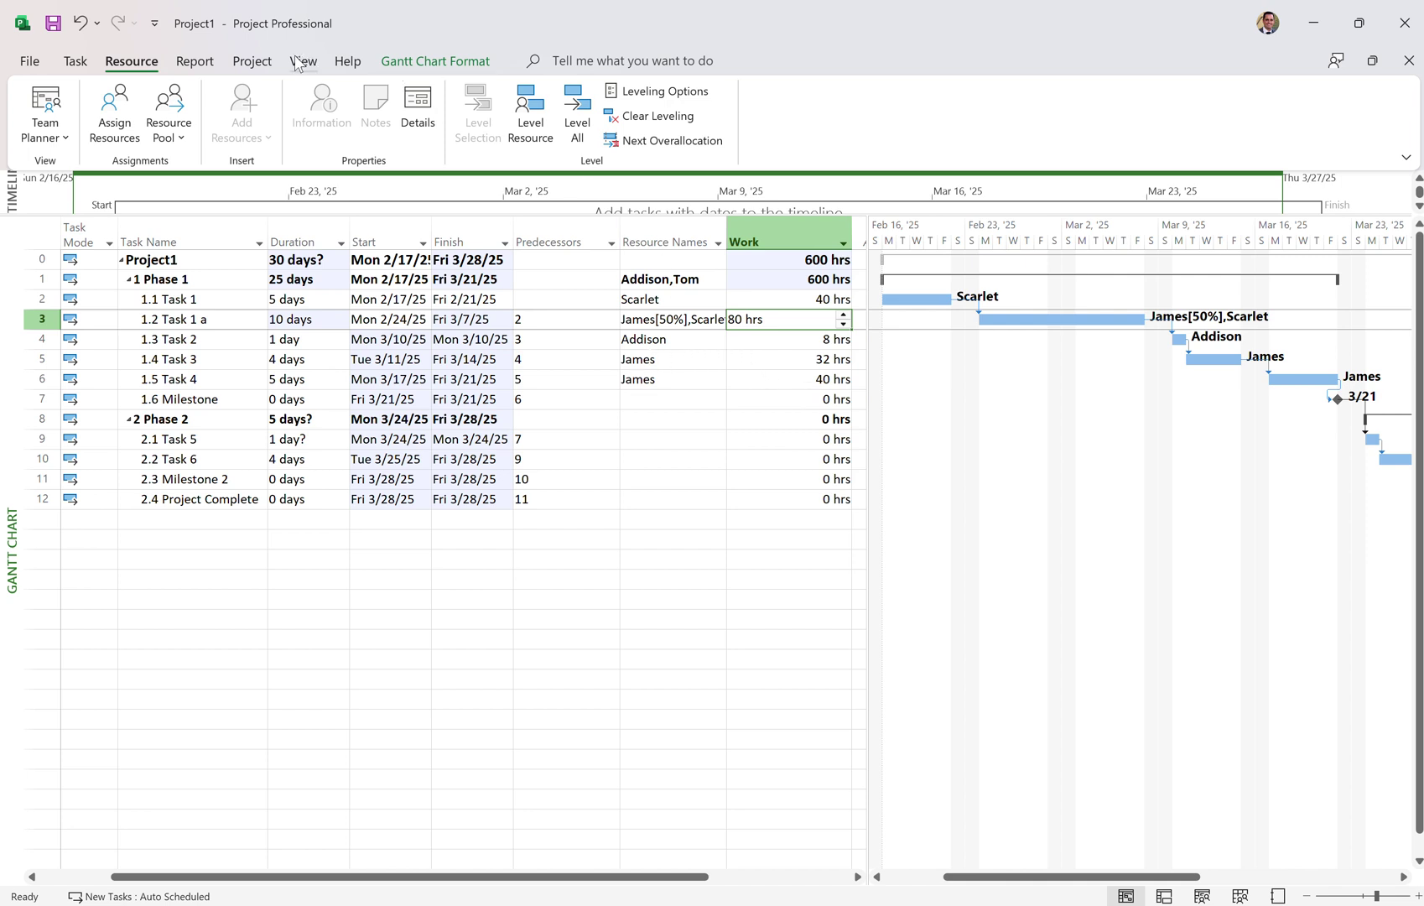
Step: Assign the second person in the alphabetical resource list to Task 5
{"action": "left_click", "coordinate": [649, 439]}
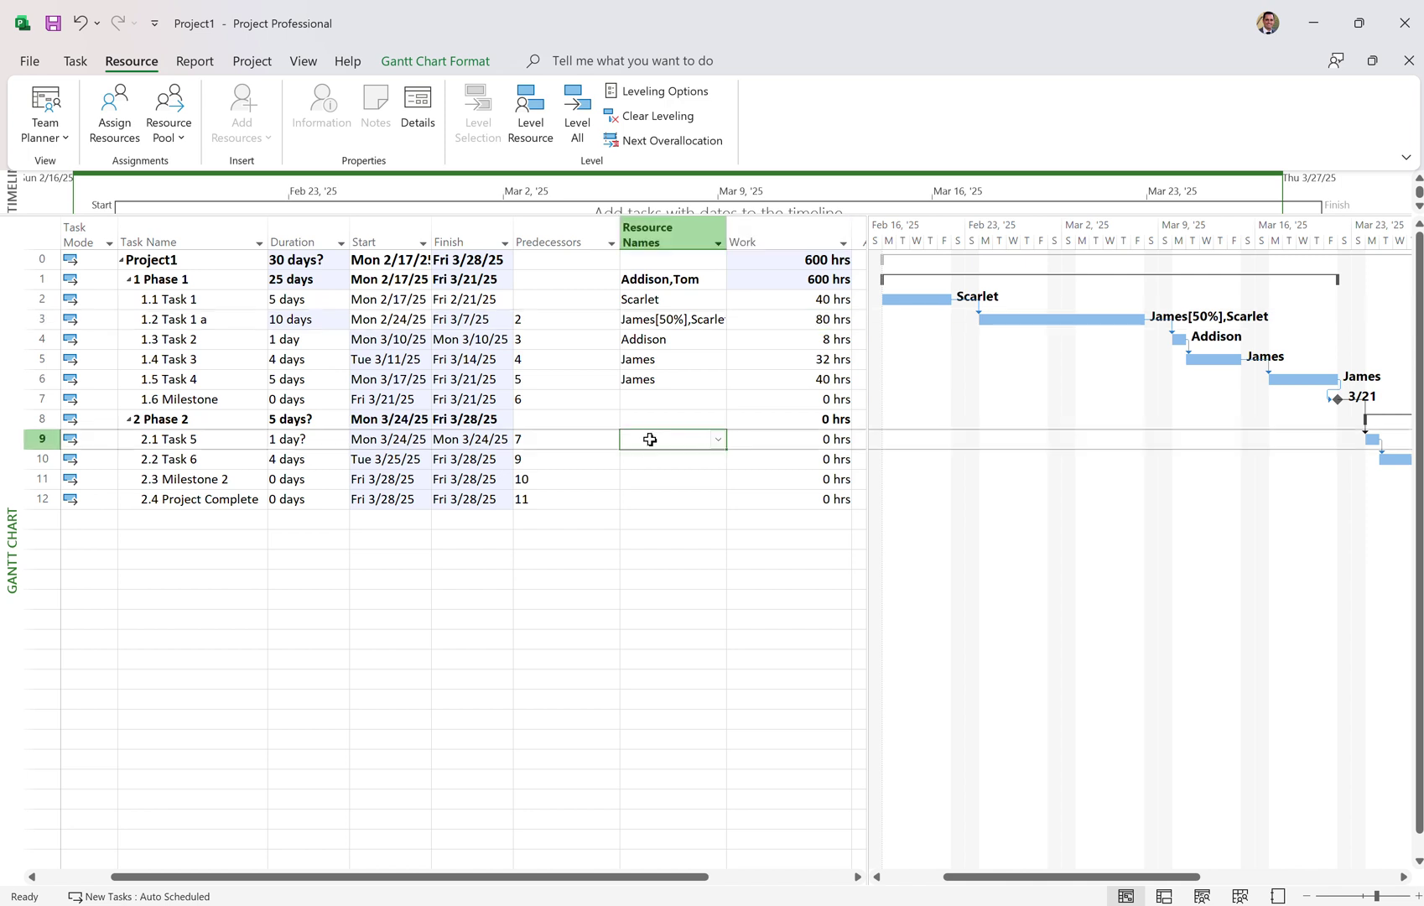
{"action": "left_click", "coordinate": [719, 438]}
{"action": "left_click", "coordinate": [685, 476]}
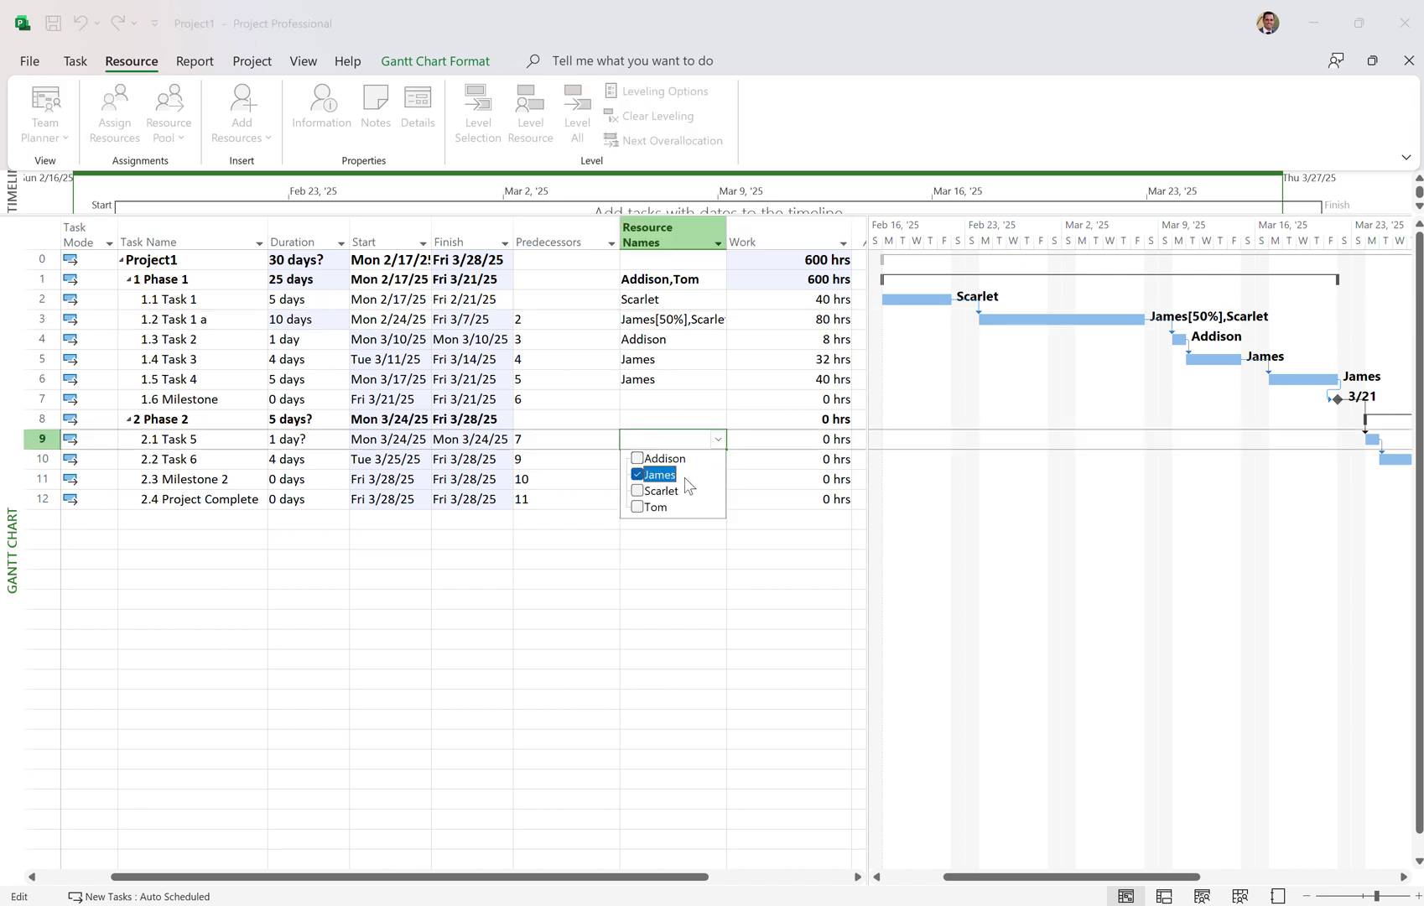
{"action": "key", "text": "Return"}
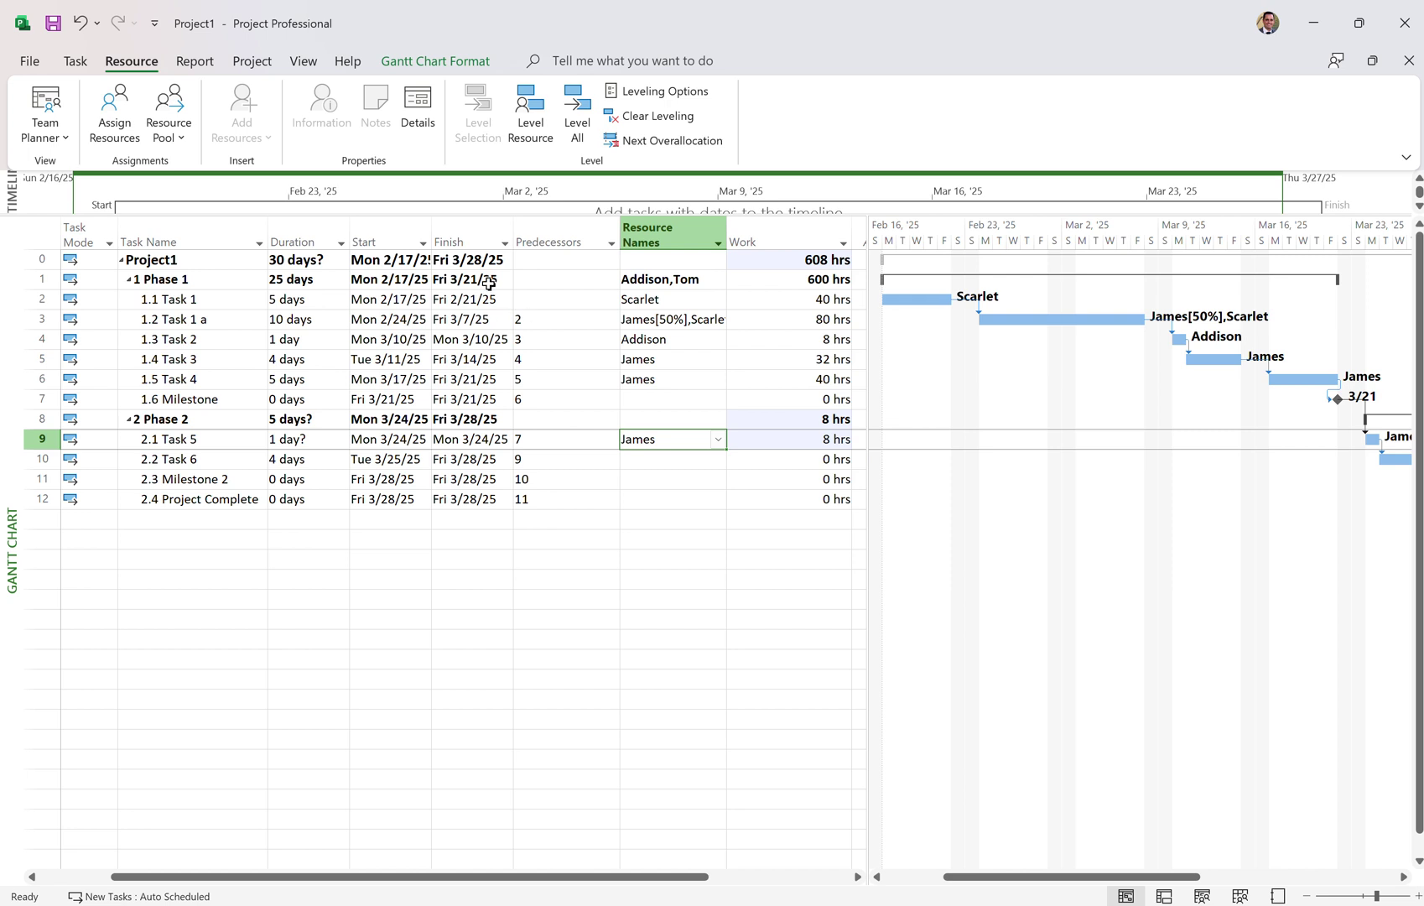
Step: Add the alphabetically first resource to Task 5 at 50% units through Assign Resources and close the dialog
{"action": "key", "text": "alt+F10"}
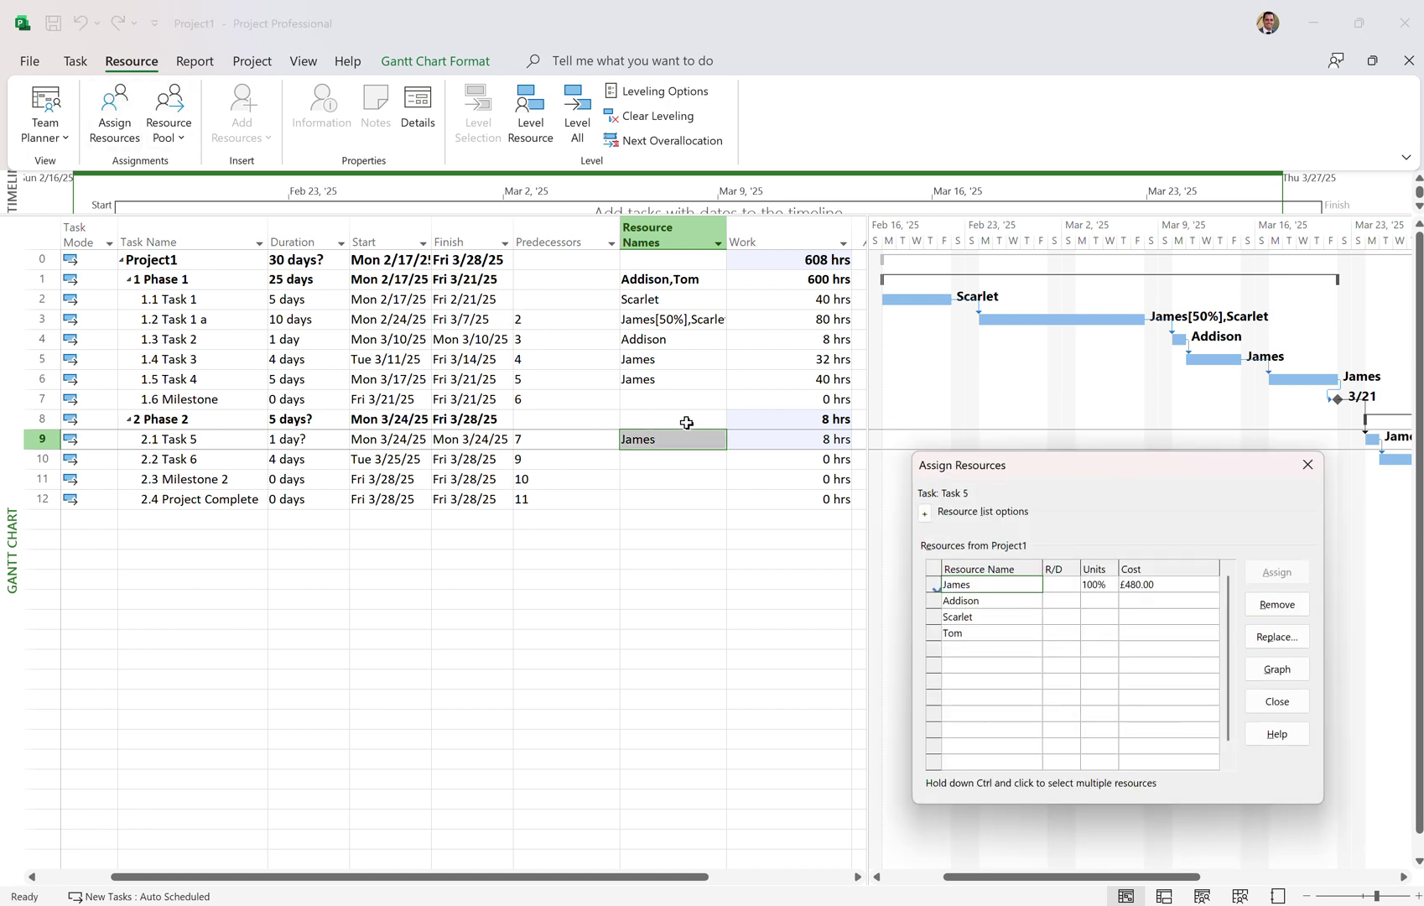
{"action": "left_click", "coordinate": [985, 612]}
{"action": "left_click", "coordinate": [1016, 601]}
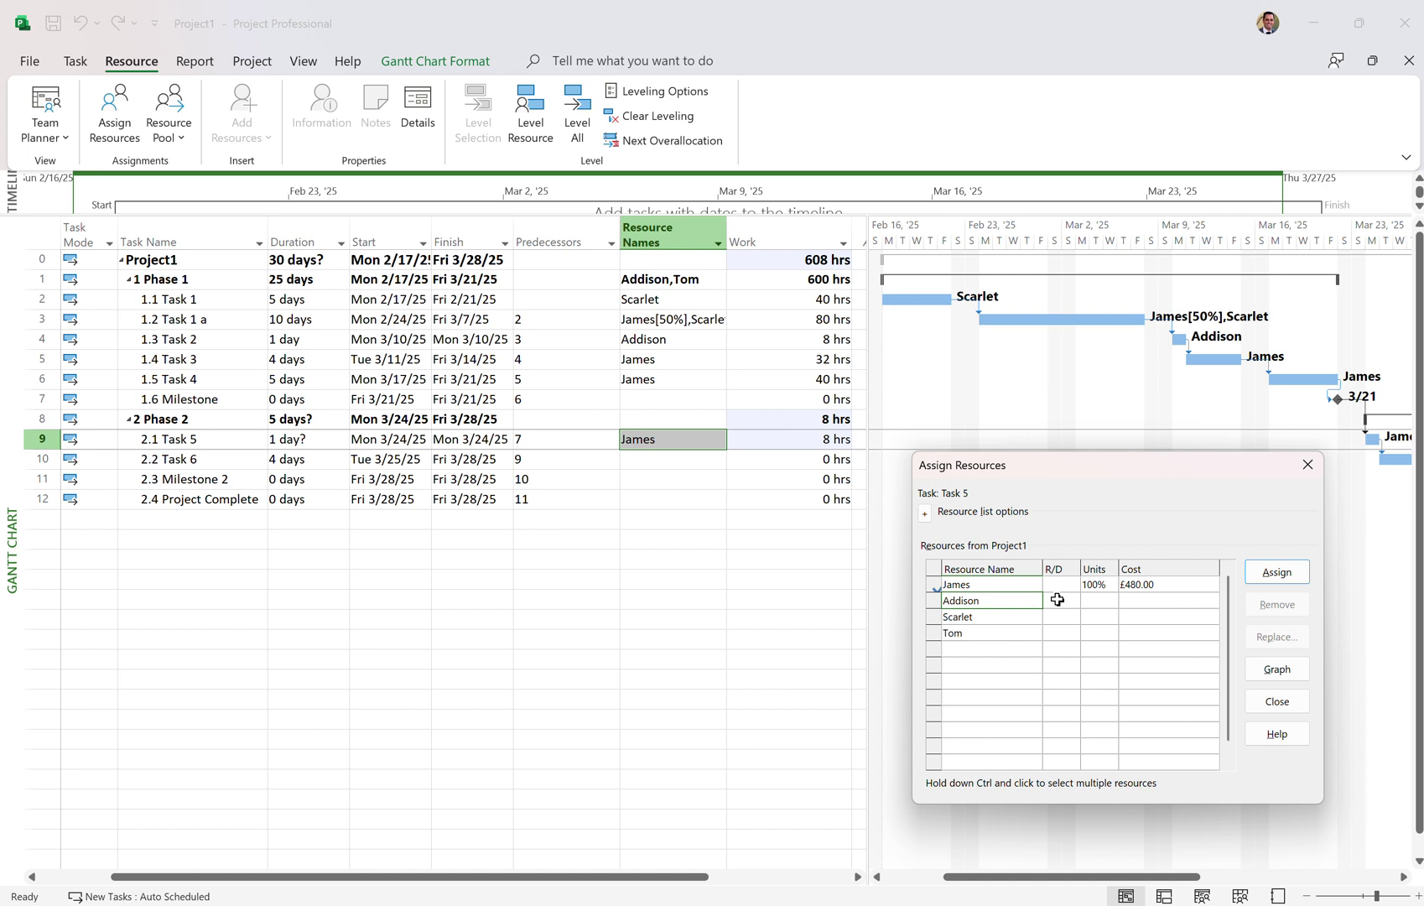
{"action": "left_click", "coordinate": [1101, 601]}
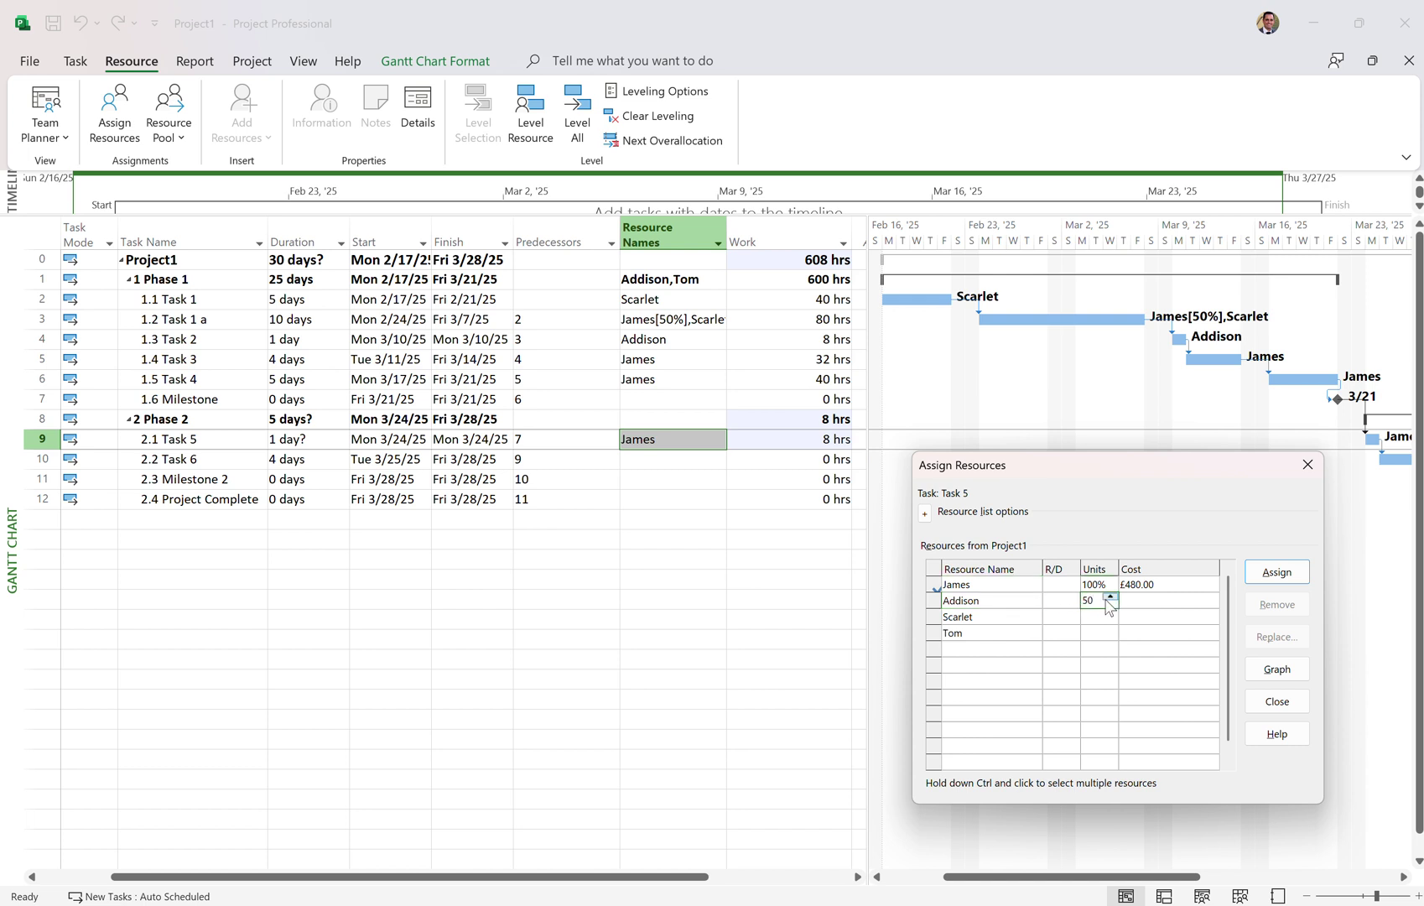
{"action": "left_click", "coordinate": [1275, 573]}
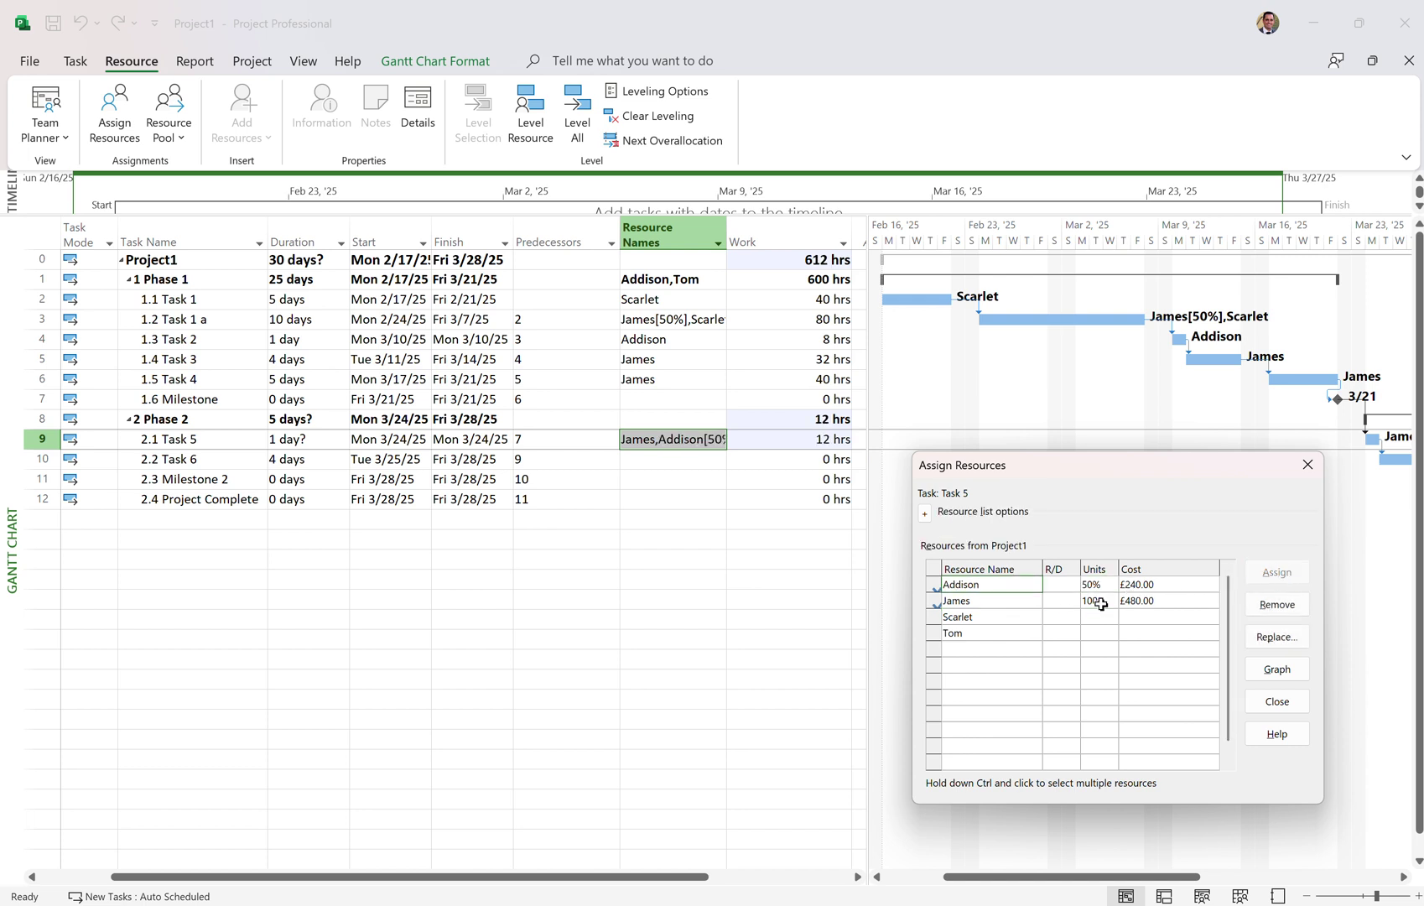
{"action": "left_click", "coordinate": [662, 555]}
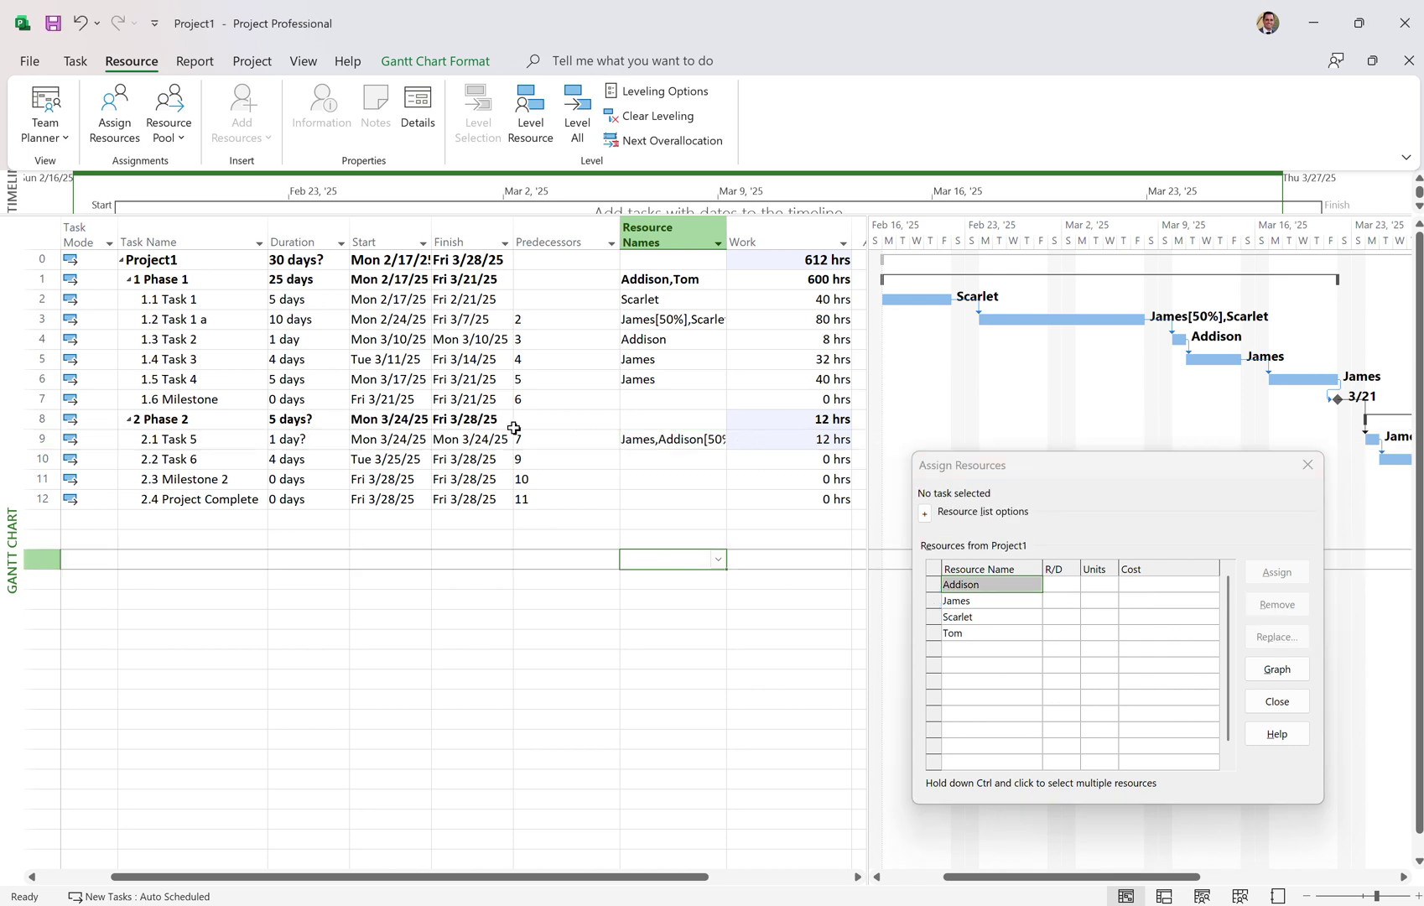
{"action": "left_click", "coordinate": [816, 443]}
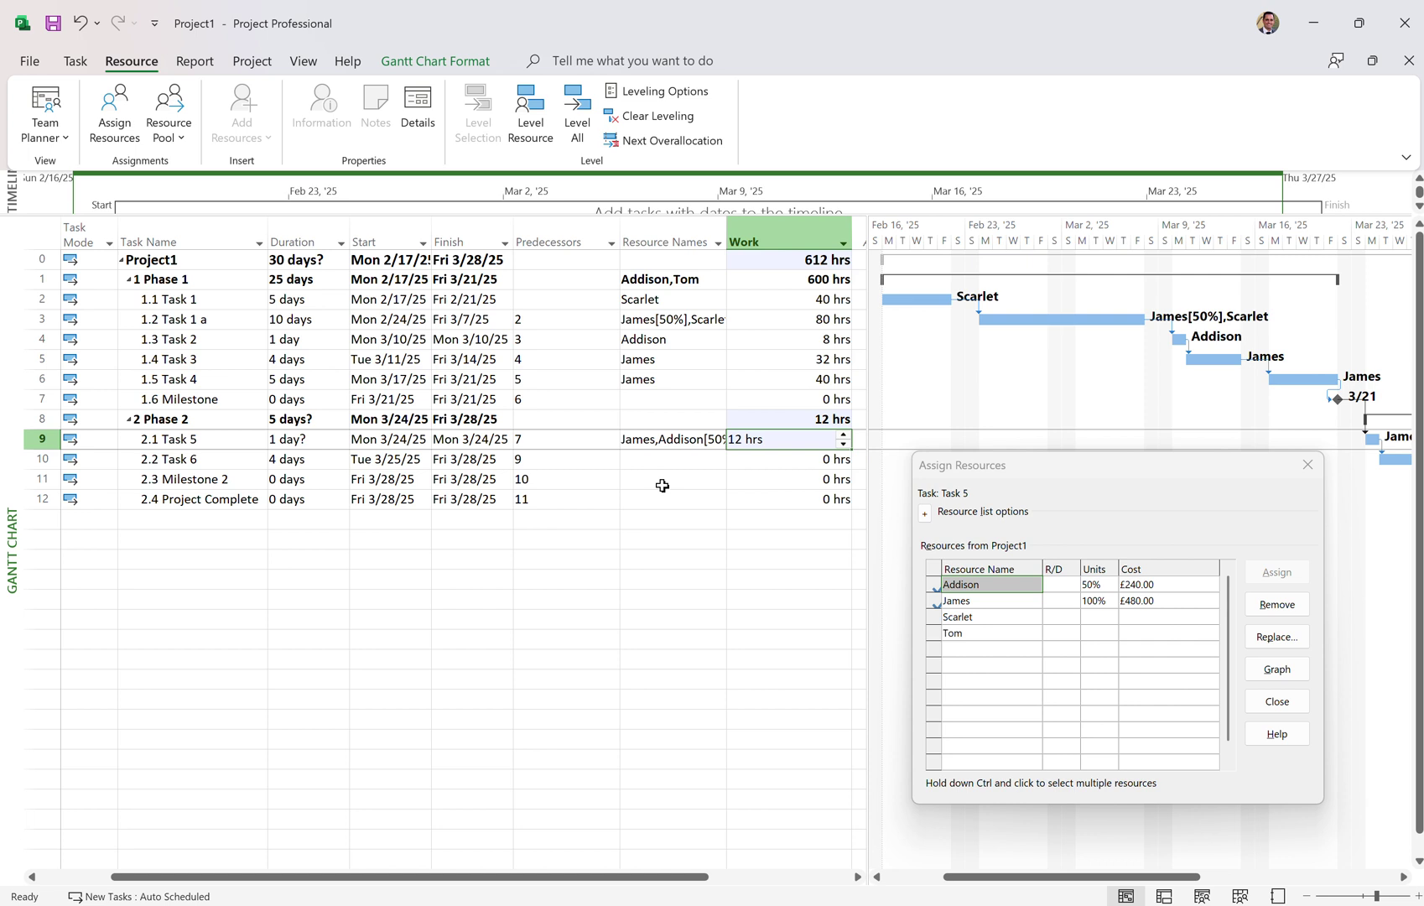
{"action": "left_click", "coordinate": [1281, 705]}
Step: Show the Task Form details for Task 1 a below the Gantt Chart
{"action": "left_click", "coordinate": [779, 320]}
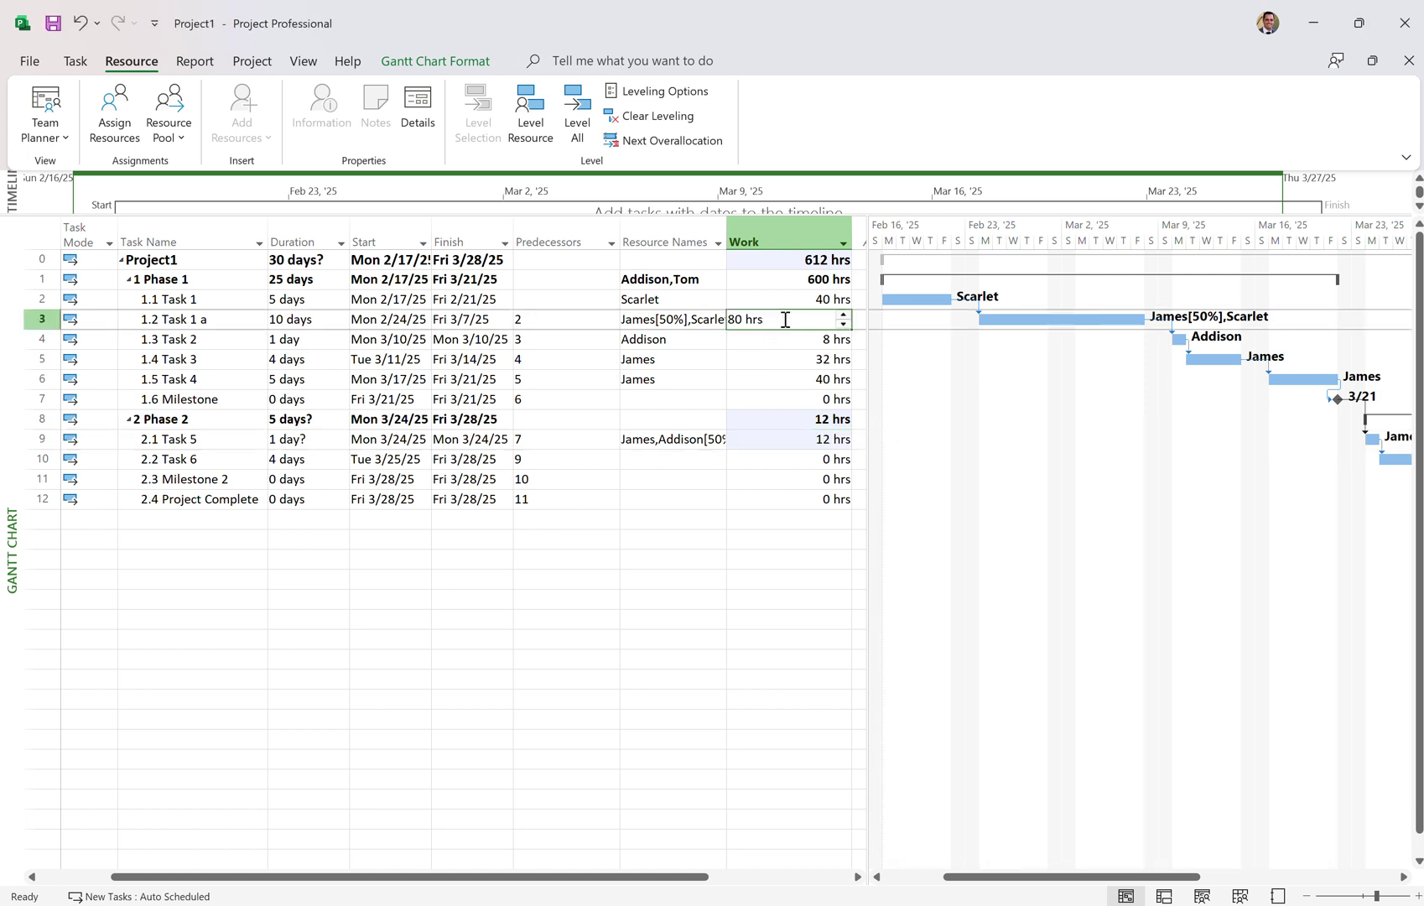
{"action": "left_click", "coordinate": [596, 319]}
{"action": "left_click", "coordinate": [206, 319]}
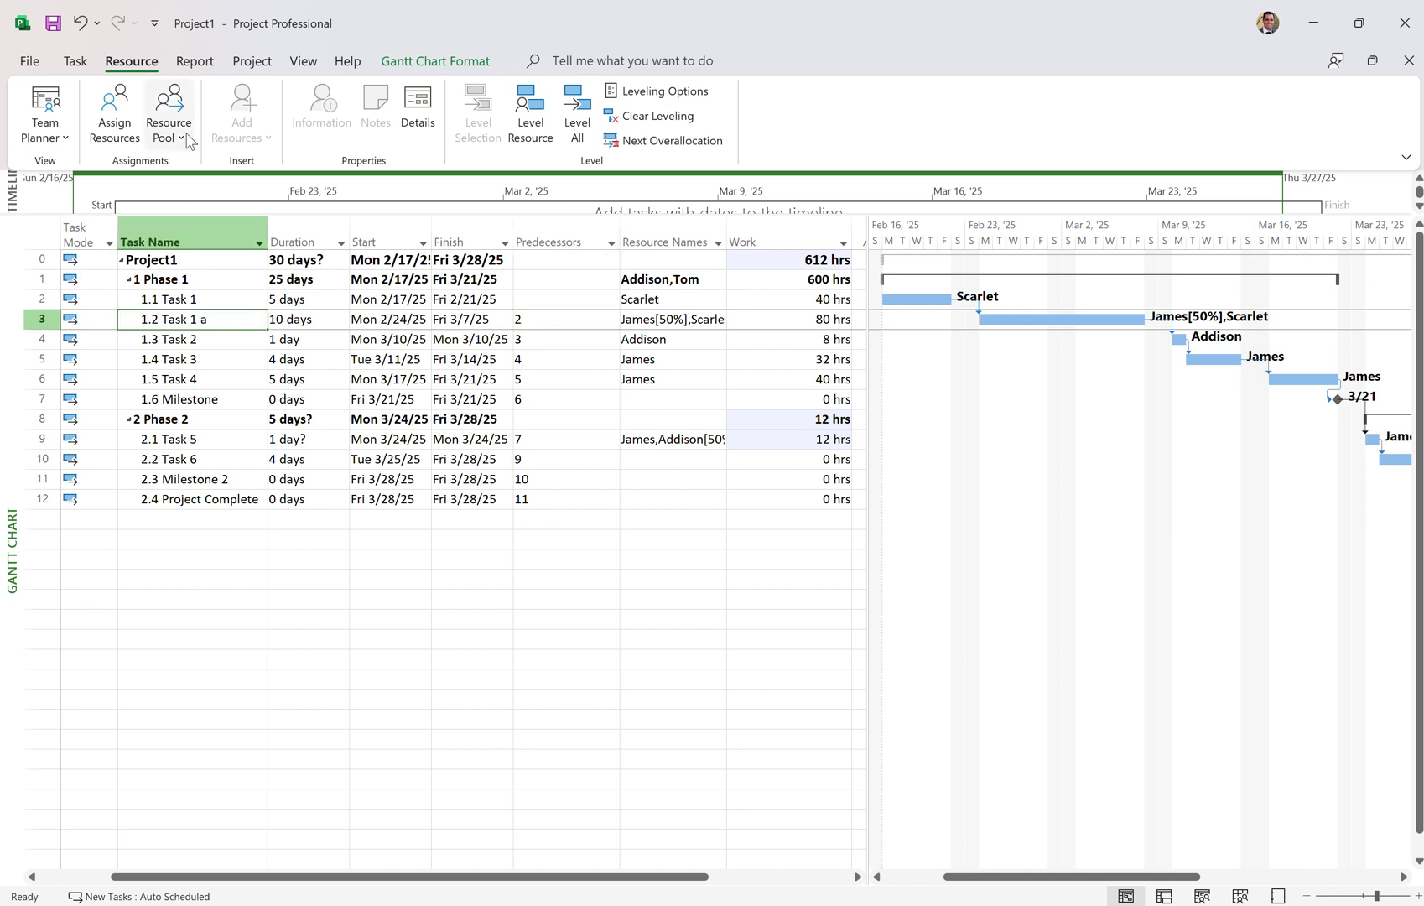
{"action": "left_click", "coordinate": [304, 62]}
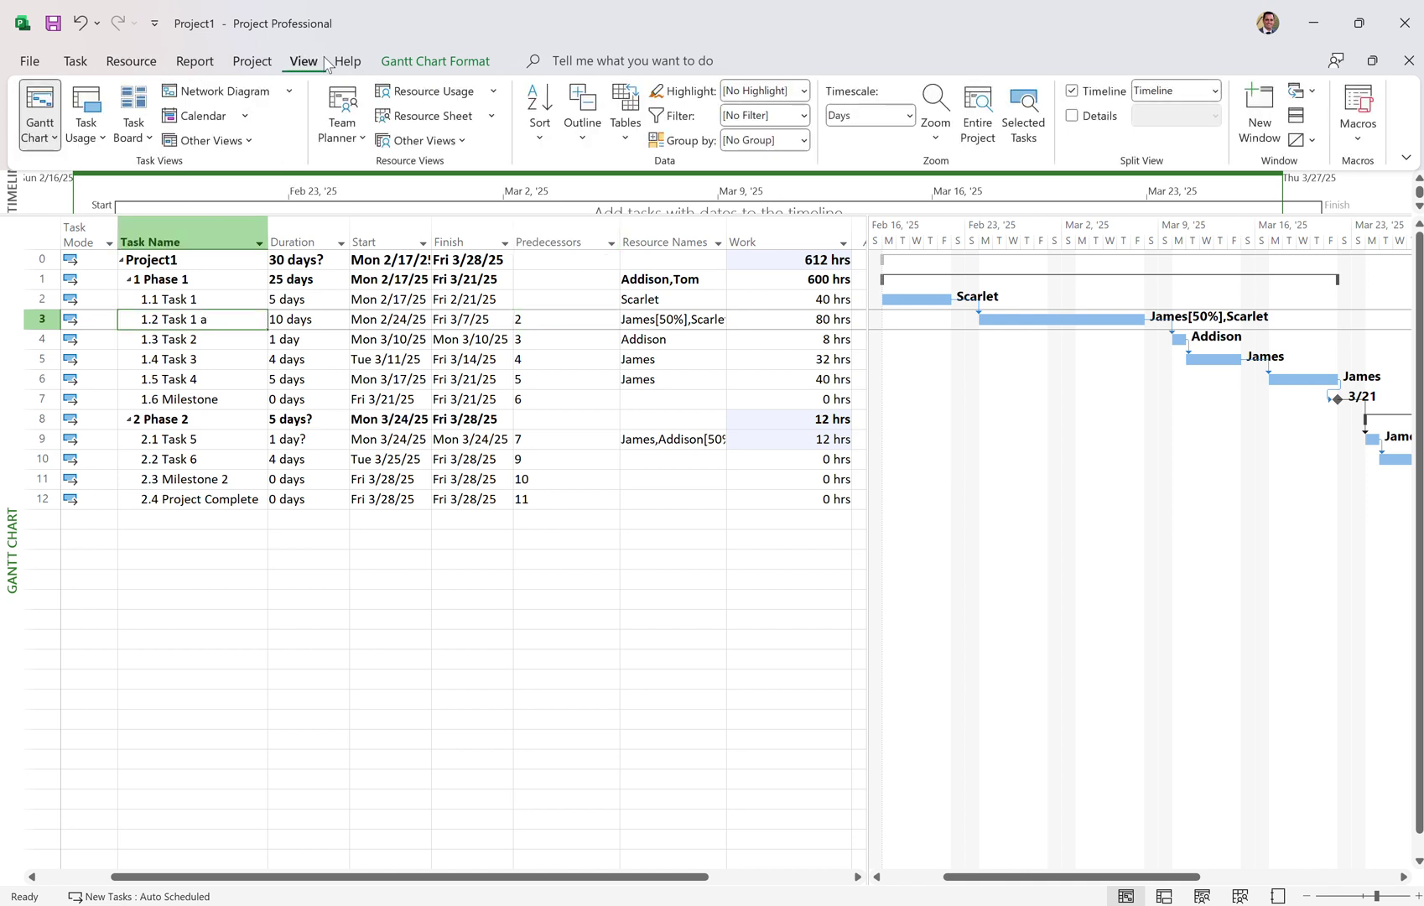
{"action": "left_click", "coordinate": [1072, 116]}
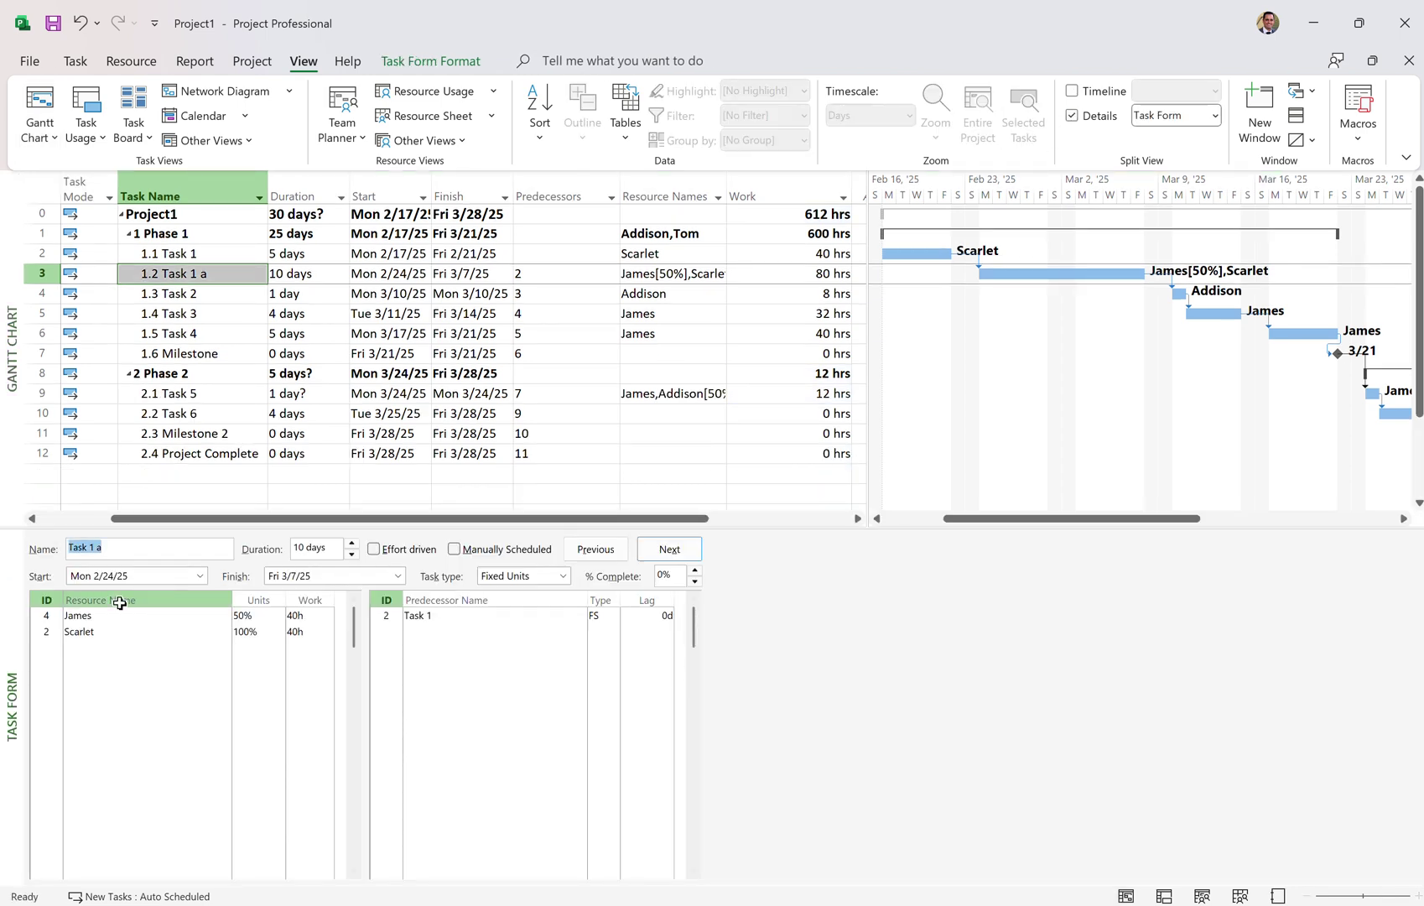
Step: Set the work of the resource assigned at 50% on Task 1 a to 20 hours and apply it
{"action": "left_click", "coordinate": [299, 616]}
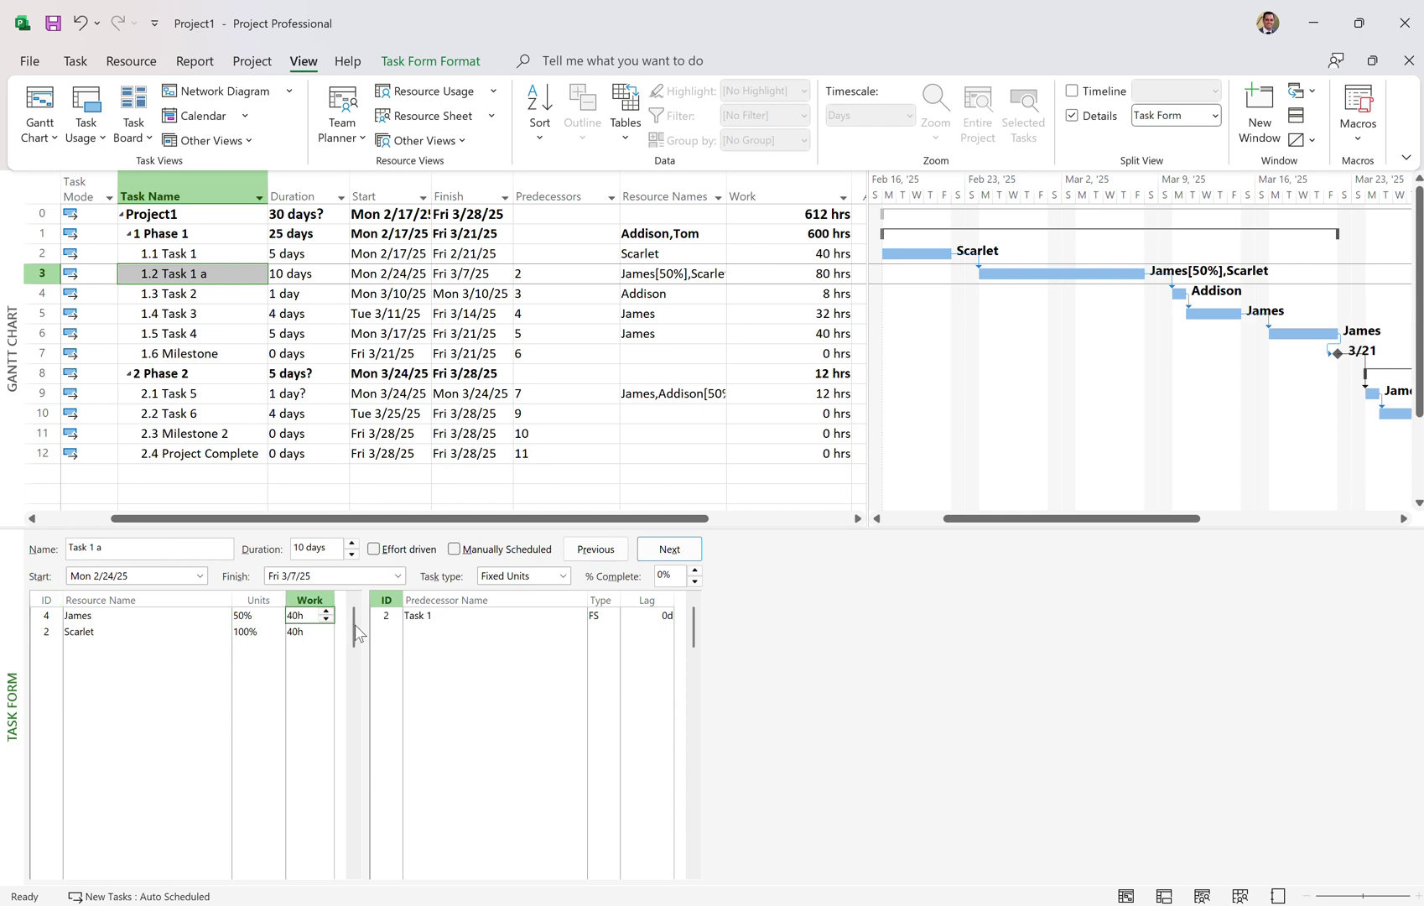
{"action": "type", "text": "20"}
{"action": "key", "text": "Return"}
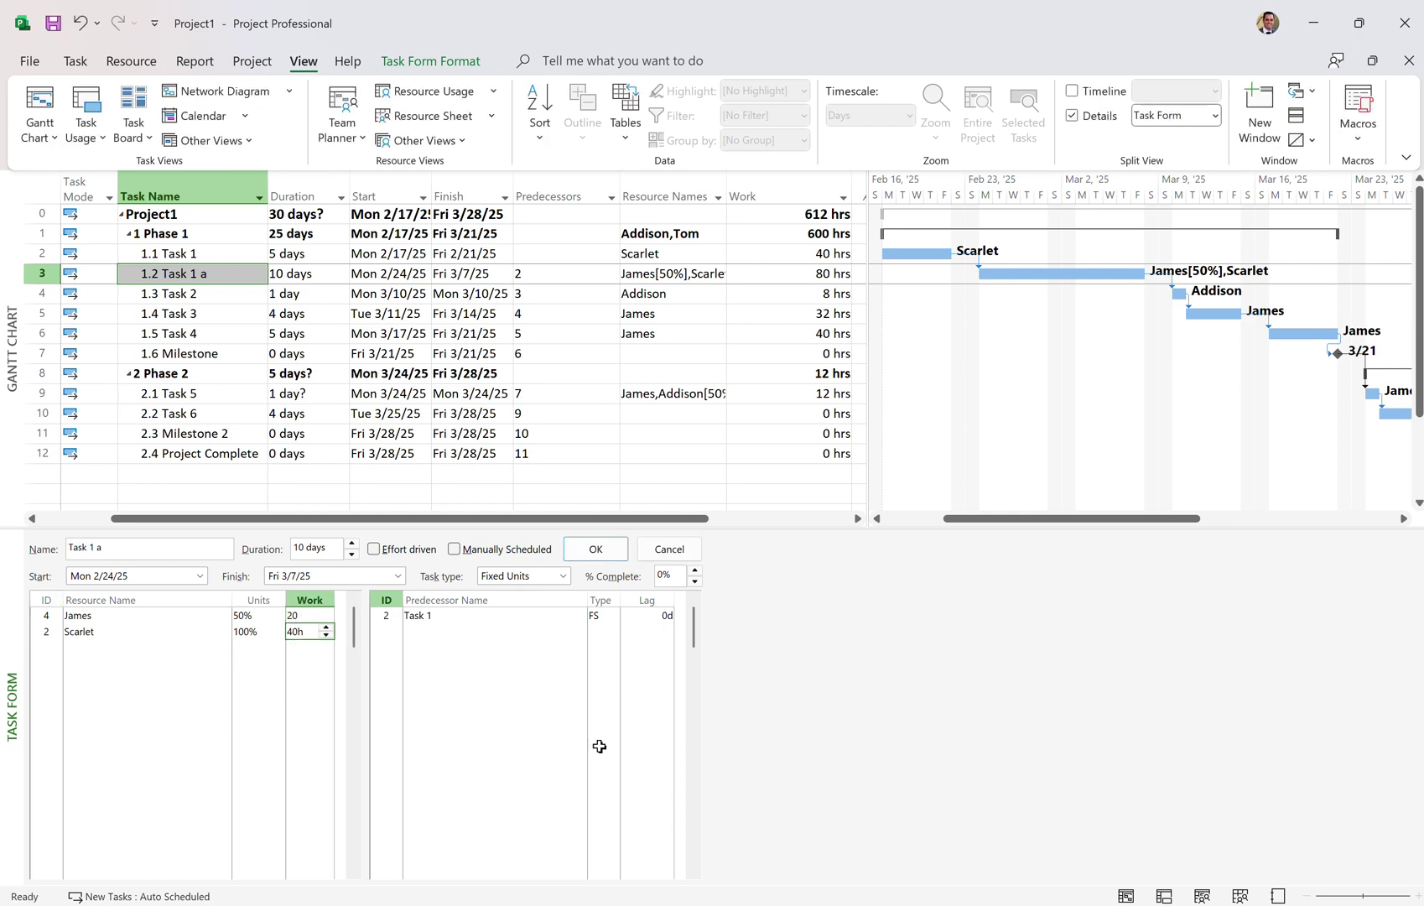
{"action": "left_click", "coordinate": [610, 552]}
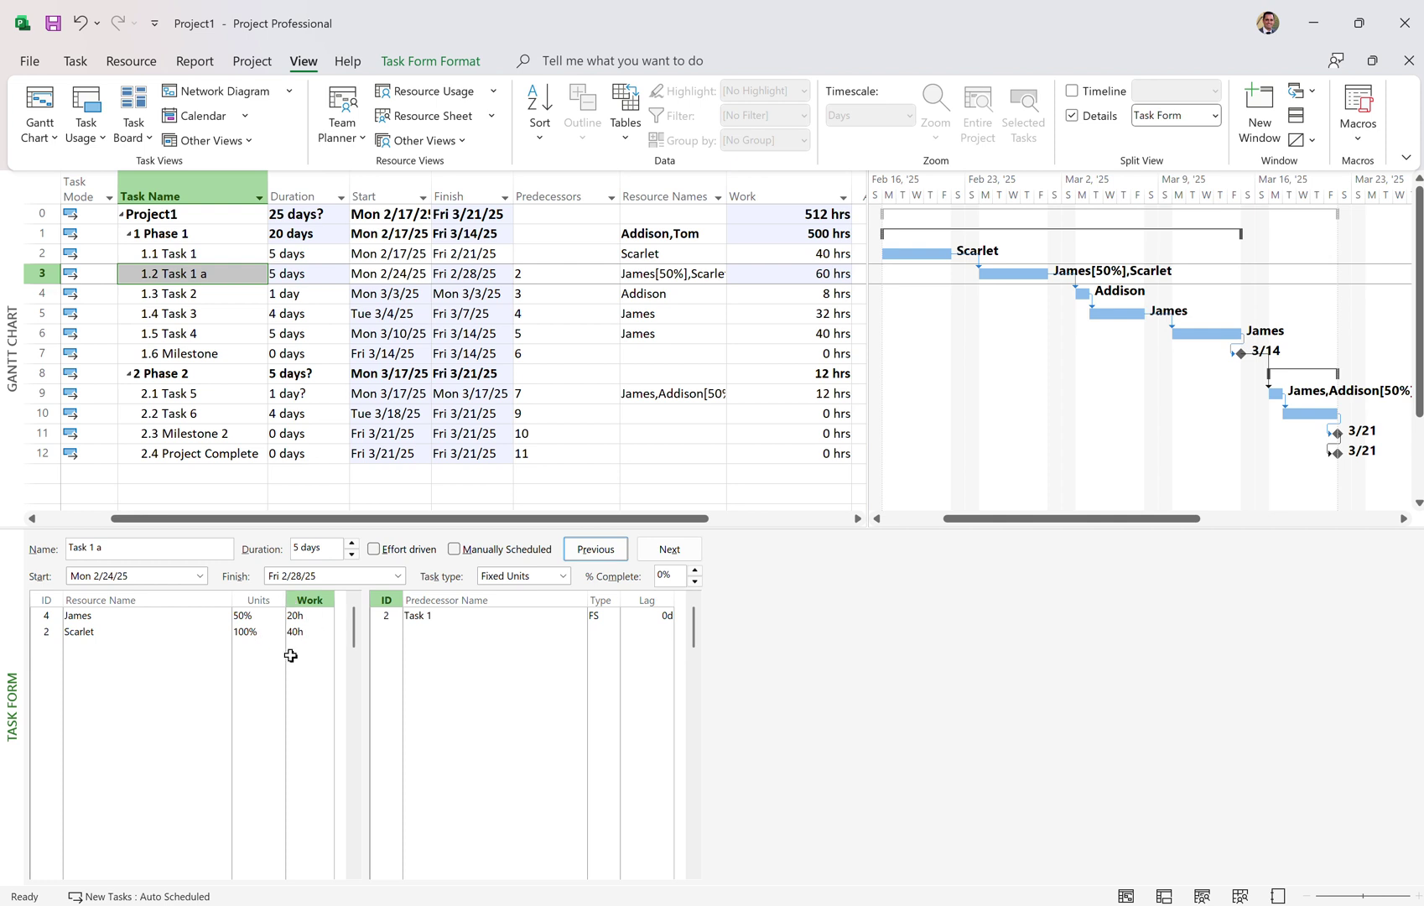
Step: Set the duration of Task 1 a to 10 days in the Task Form, apply it and close the details pane
{"action": "left_click", "coordinate": [352, 542]}
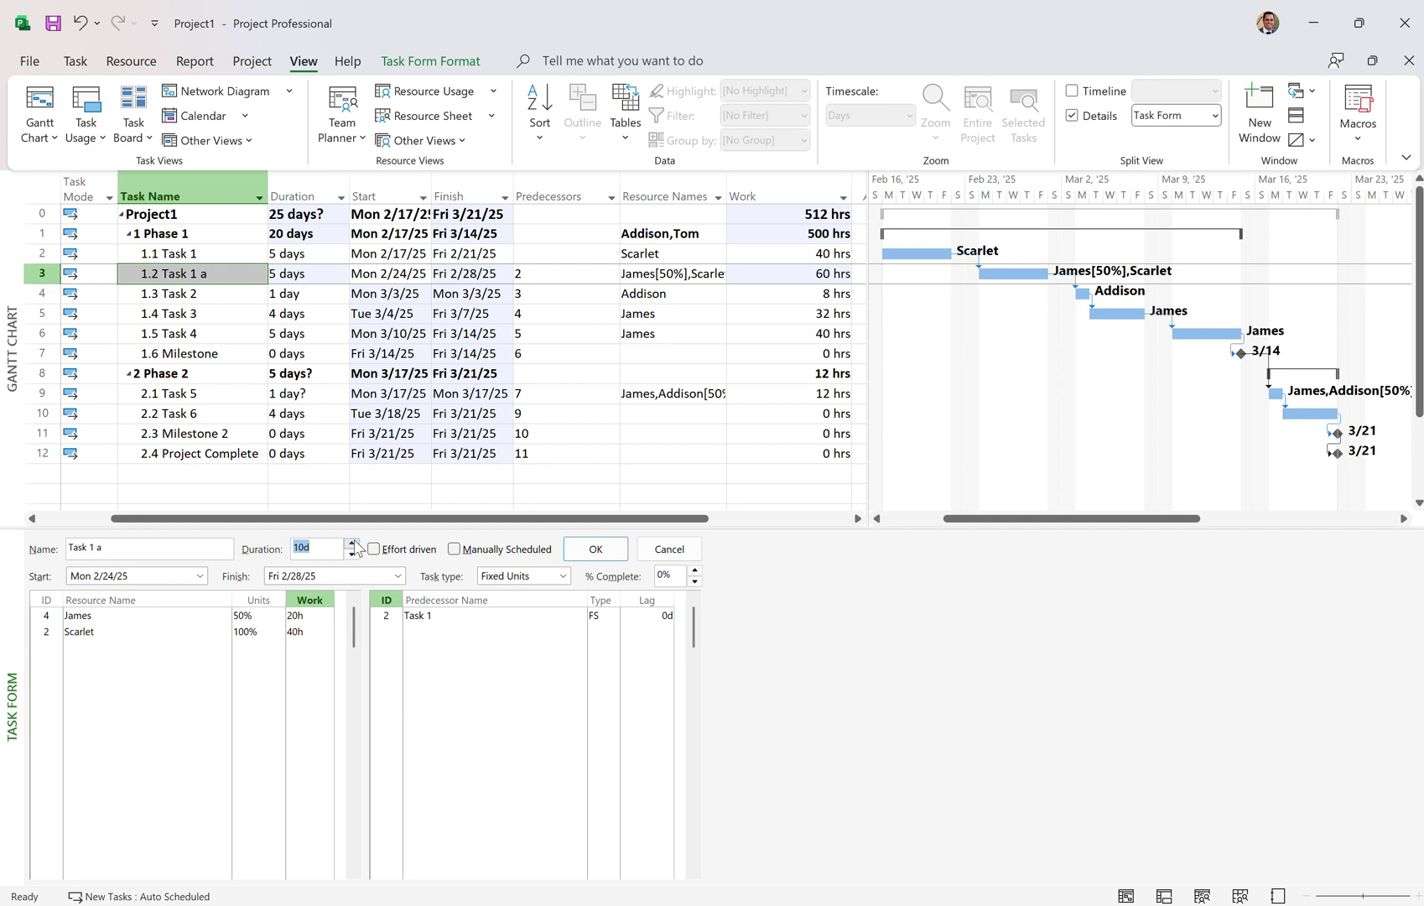
{"action": "left_click", "coordinate": [595, 553]}
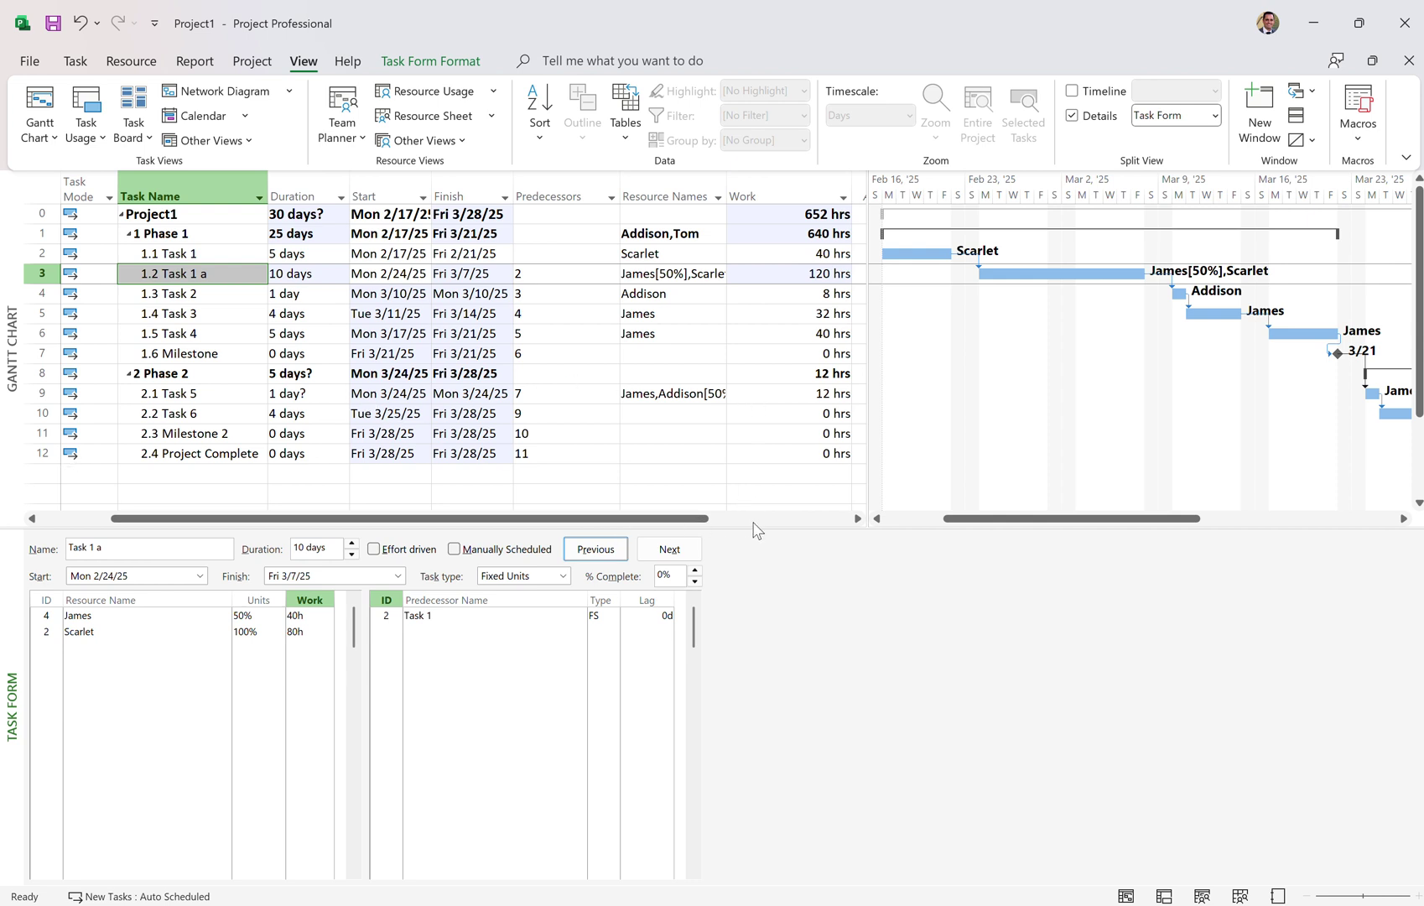
{"action": "left_click_drag", "start_coordinate": [753, 525], "coordinate": [753, 890]}
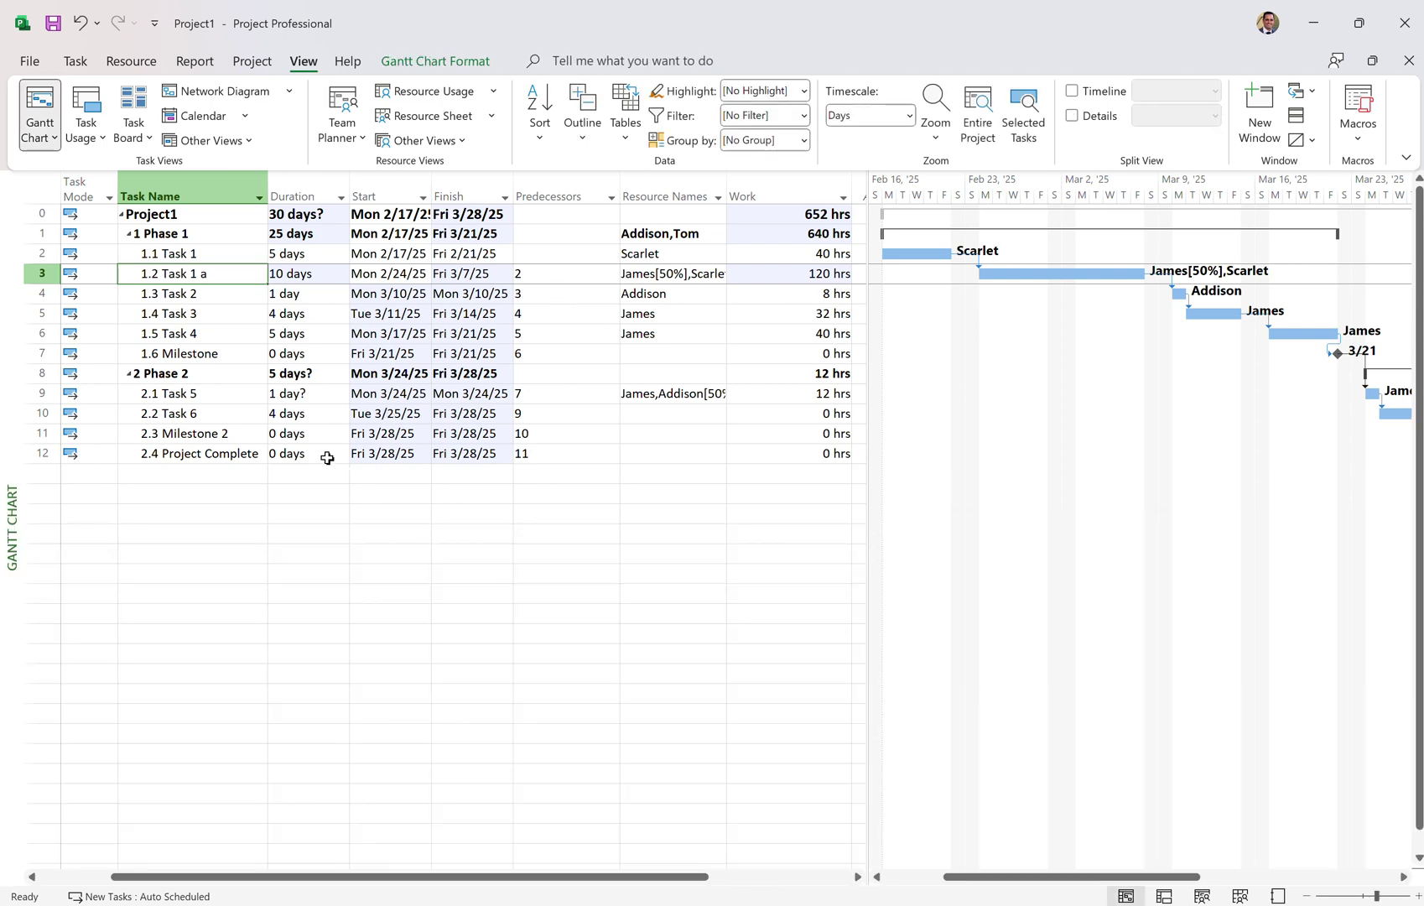
Step: Review the start date, scheduling and calendar settings in Project Information and close it without changes
{"action": "left_click", "coordinate": [294, 433]}
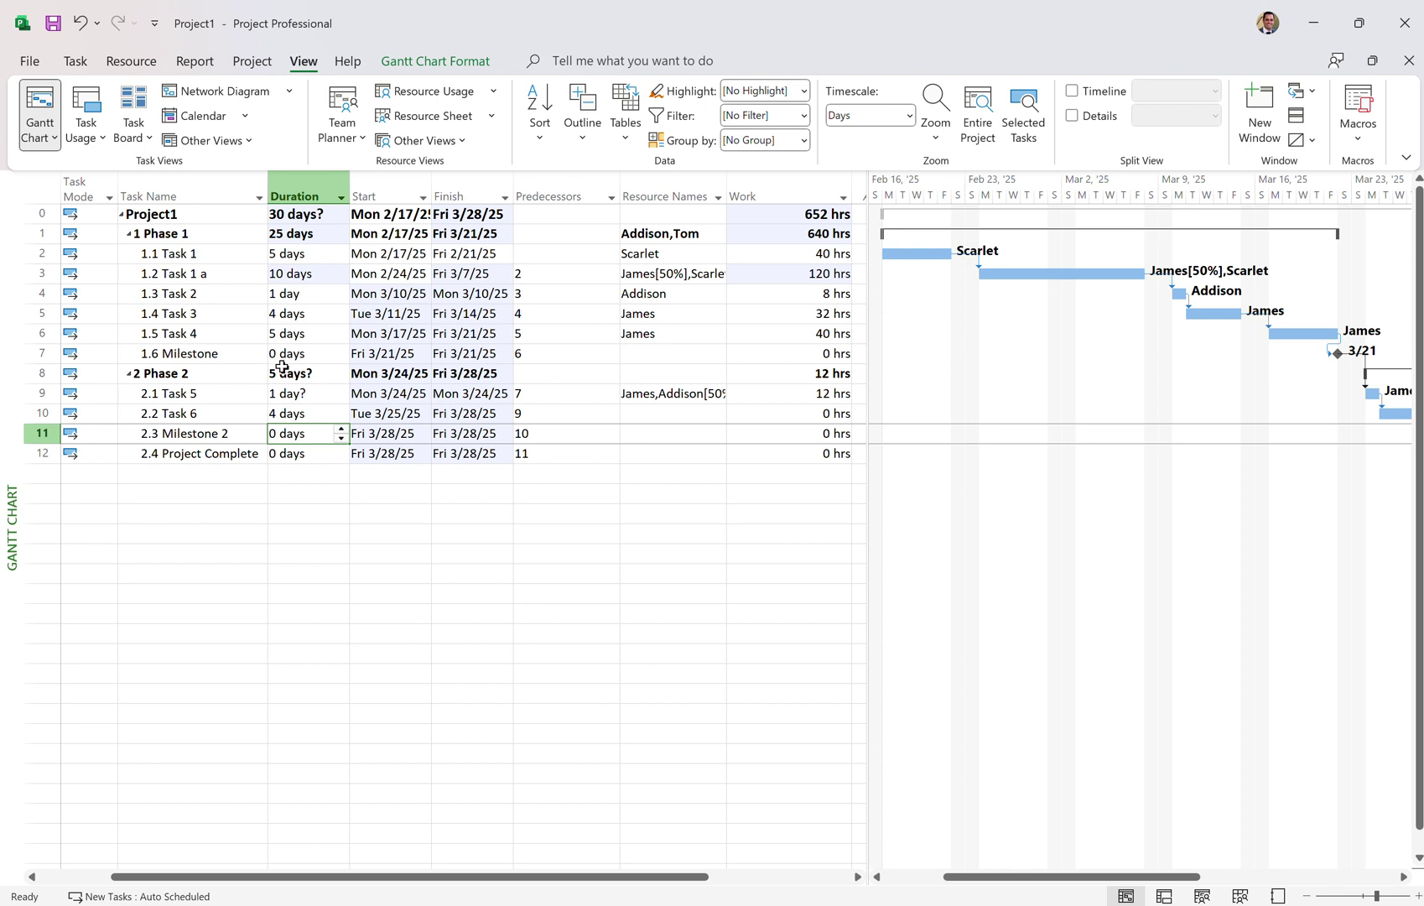
{"action": "left_click", "coordinate": [209, 475]}
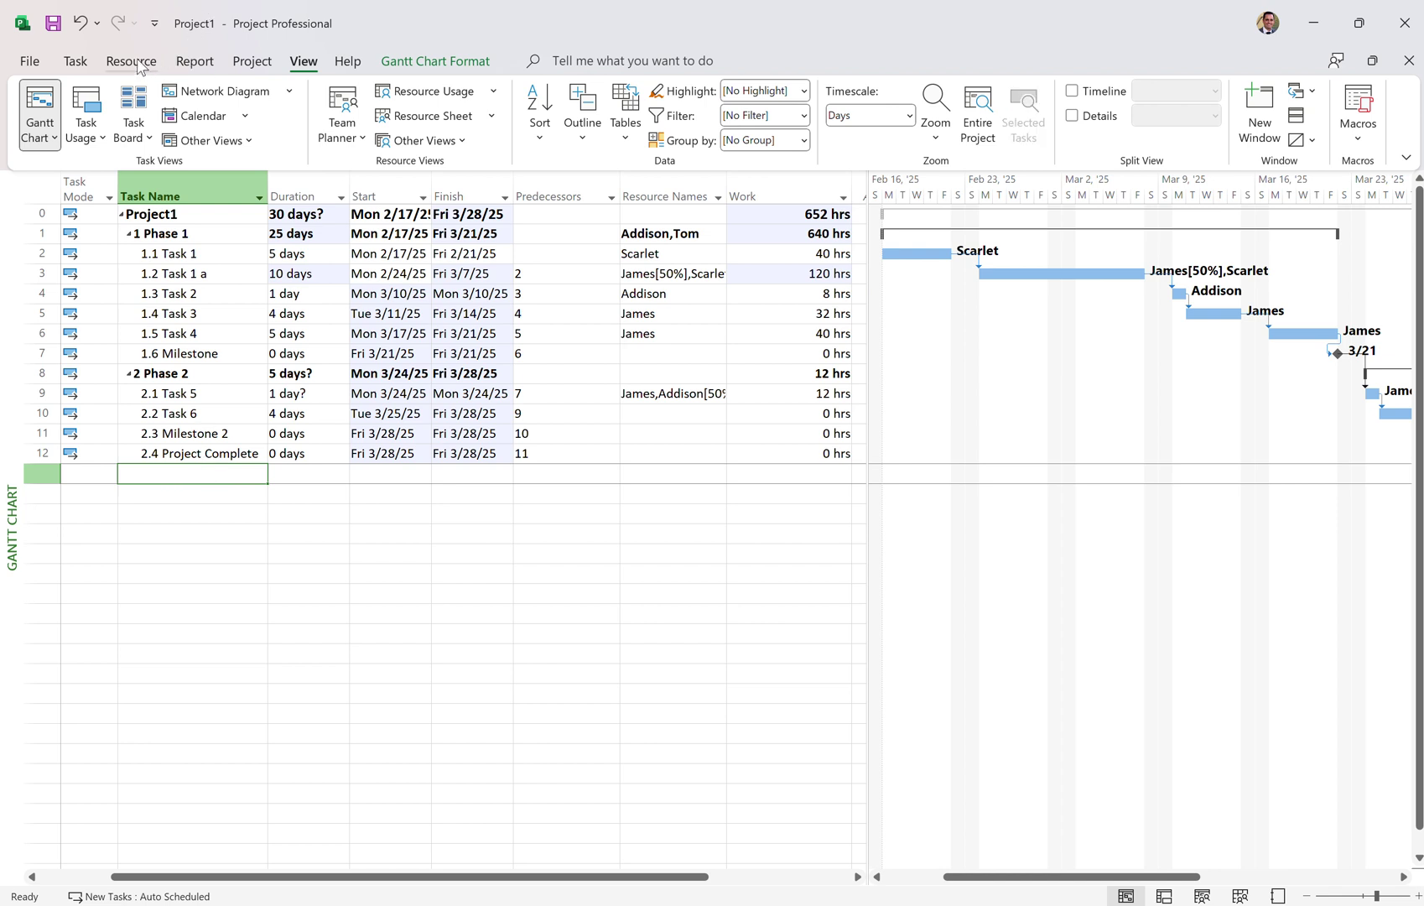
{"action": "left_click", "coordinate": [250, 64]}
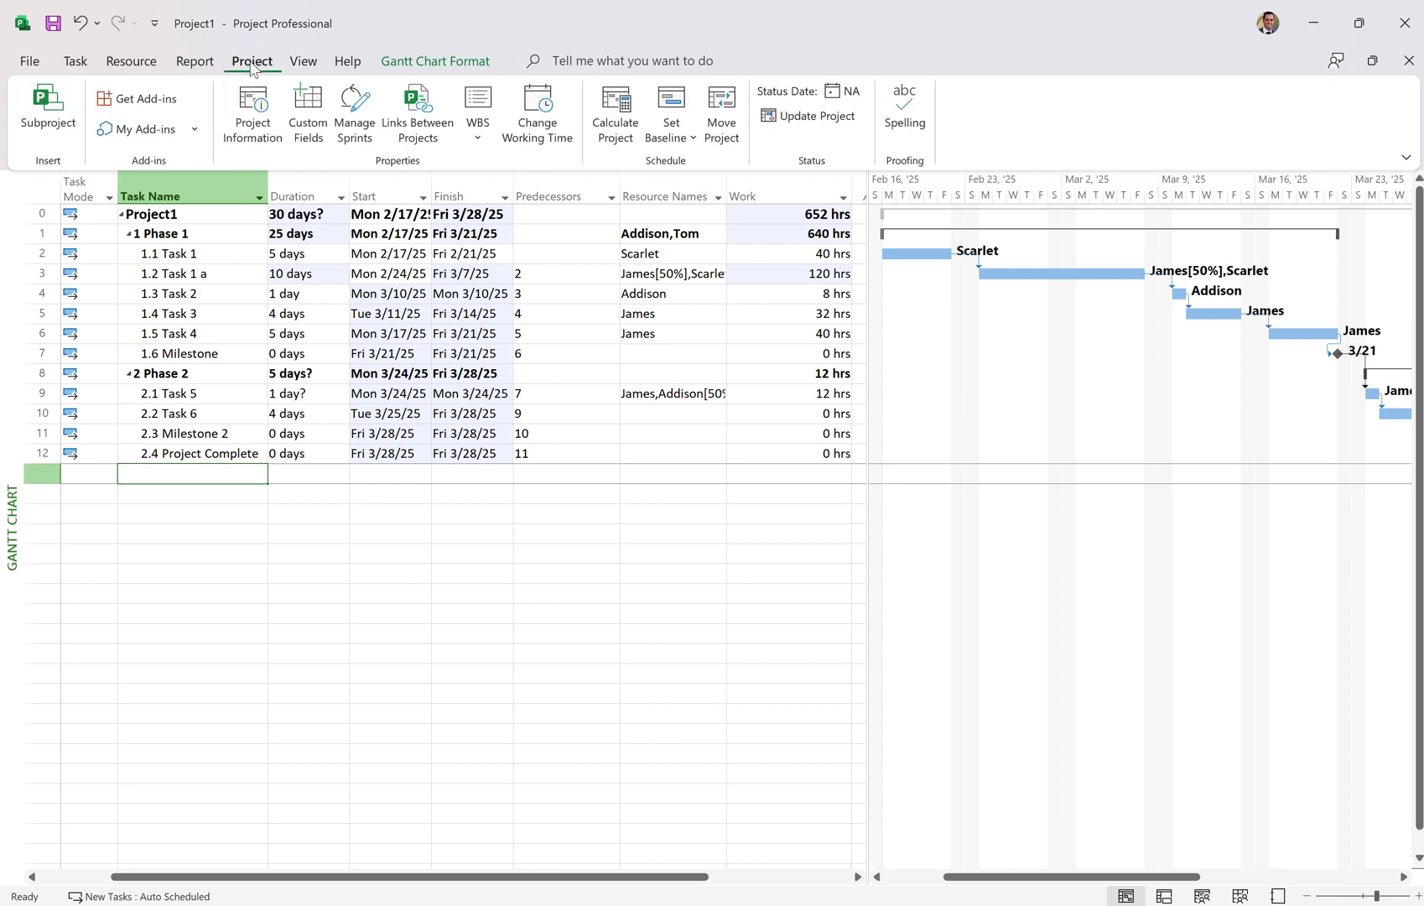
{"action": "left_click", "coordinate": [254, 122]}
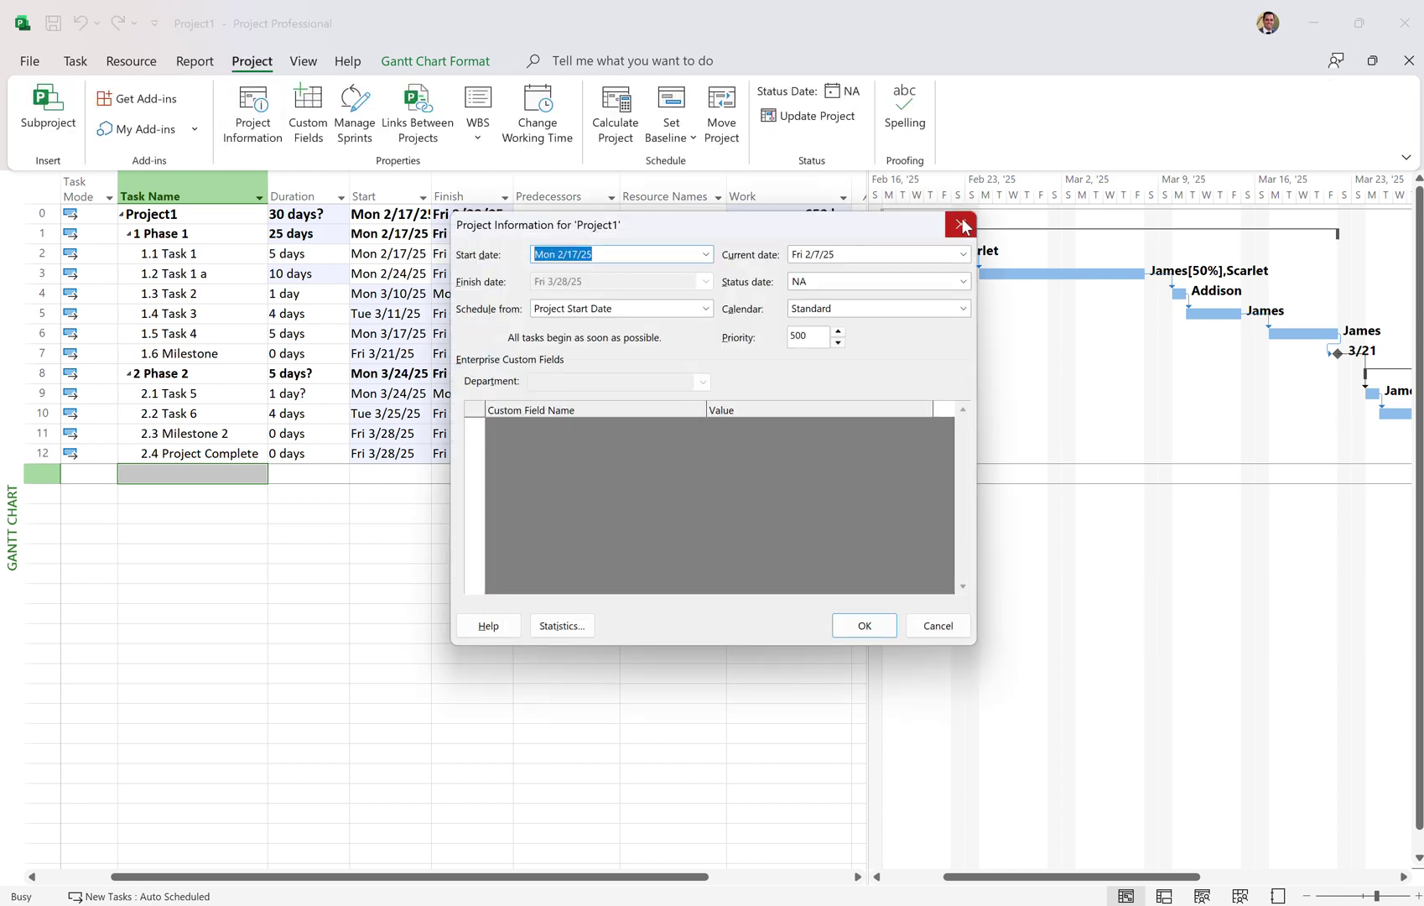
{"action": "left_click", "coordinate": [961, 225]}
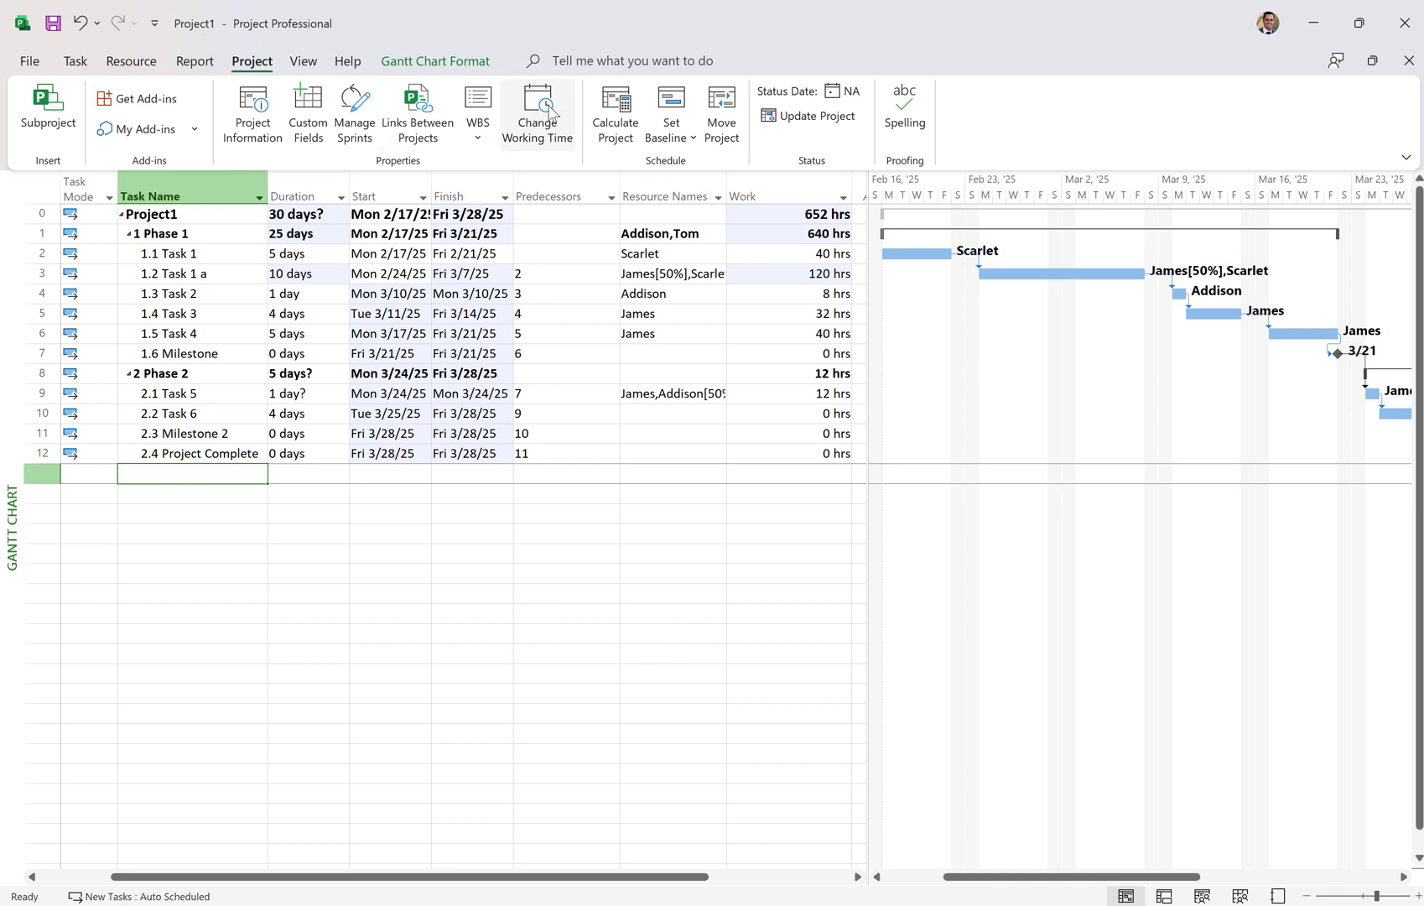
Step: Set a baseline for the project schedule
{"action": "left_click", "coordinate": [671, 117]}
{"action": "left_click", "coordinate": [704, 172]}
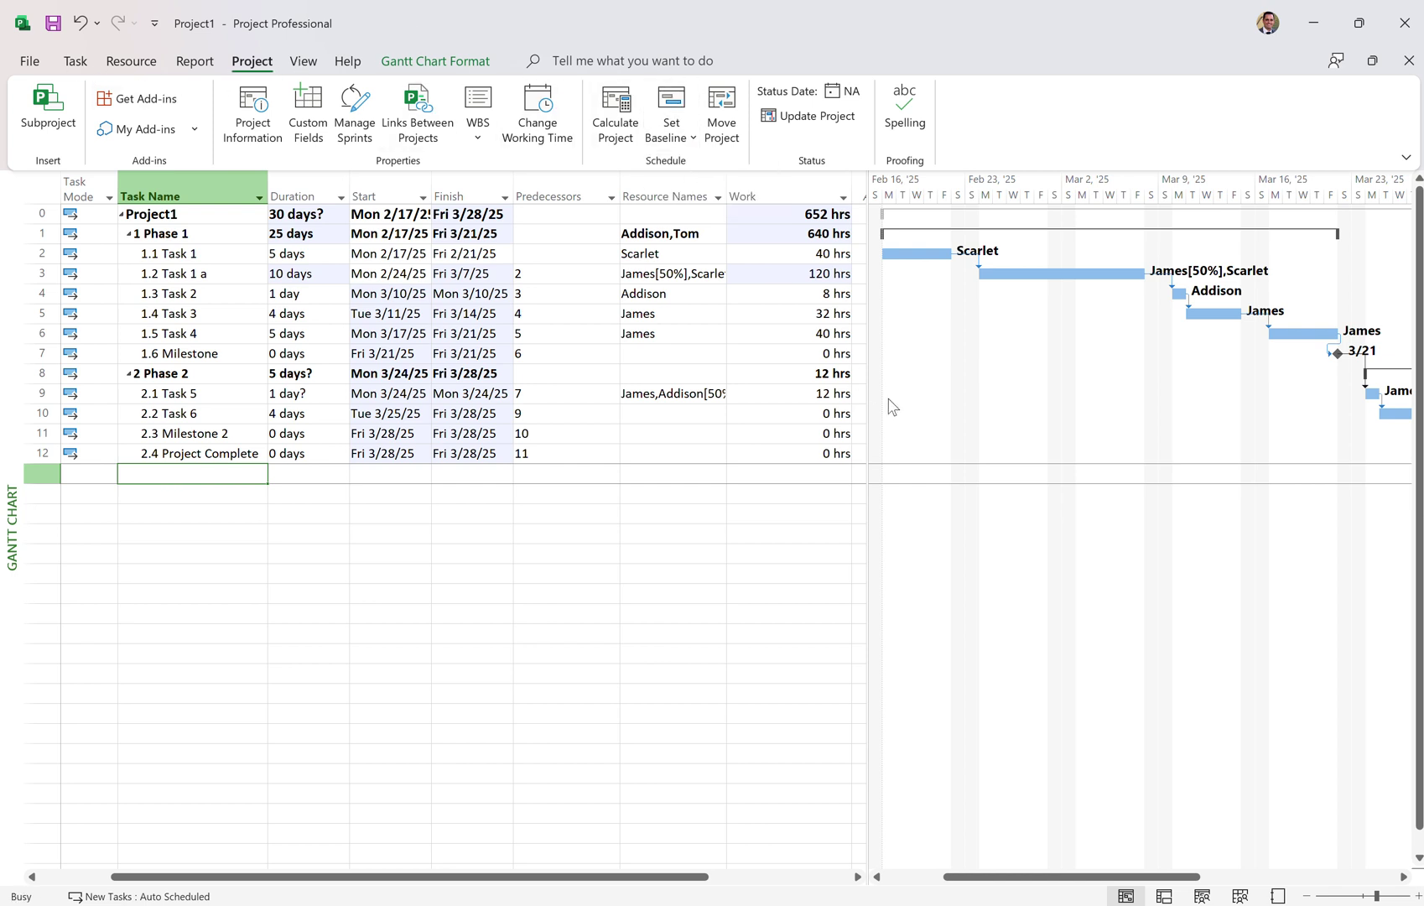
{"action": "left_click", "coordinate": [737, 619]}
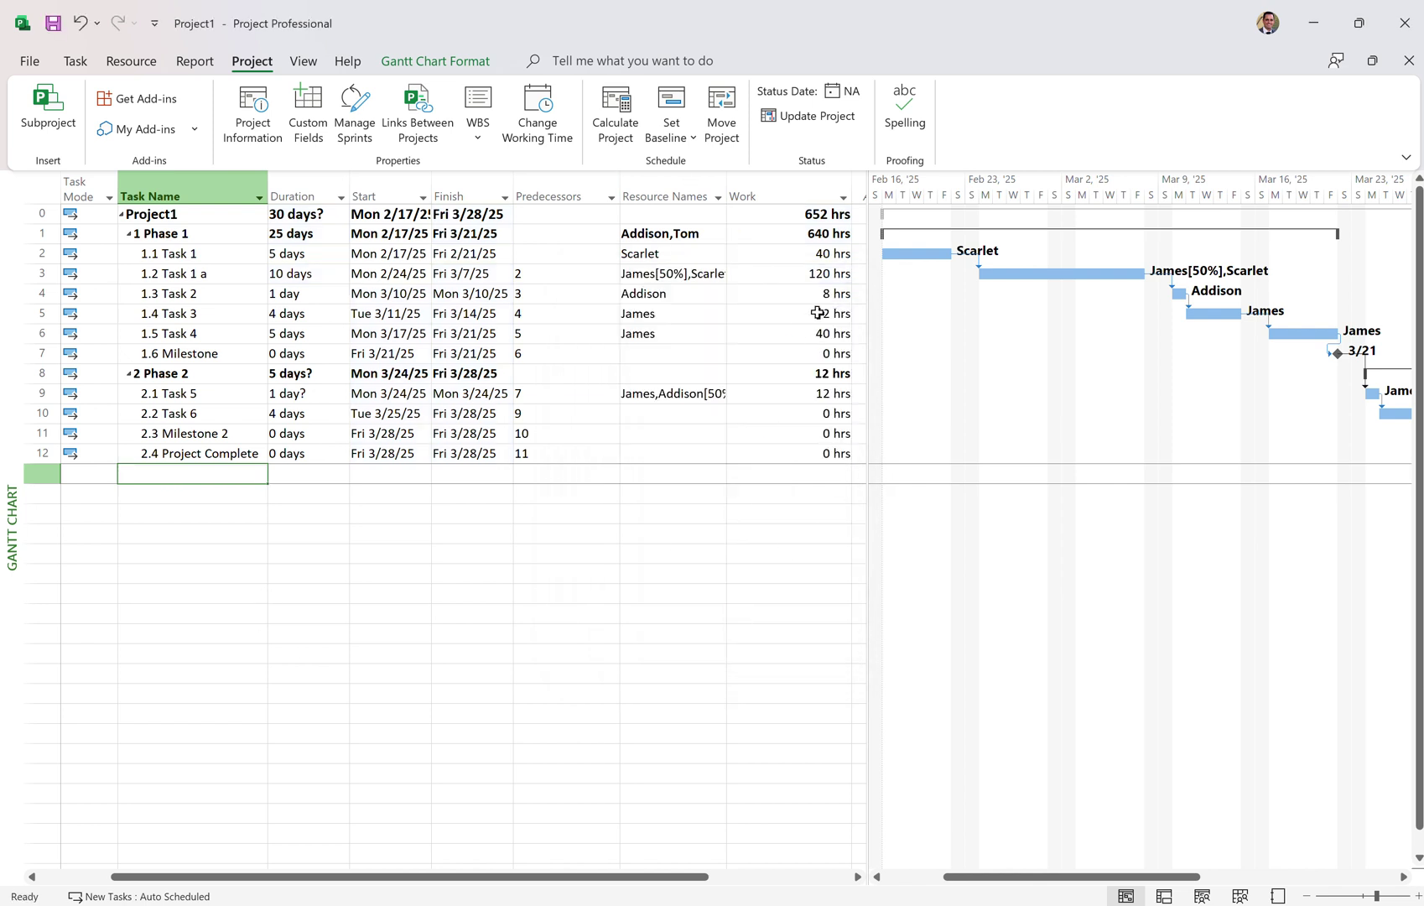
Step: Set the duration of Task 5 to 4 days
{"action": "left_click", "coordinate": [795, 219]}
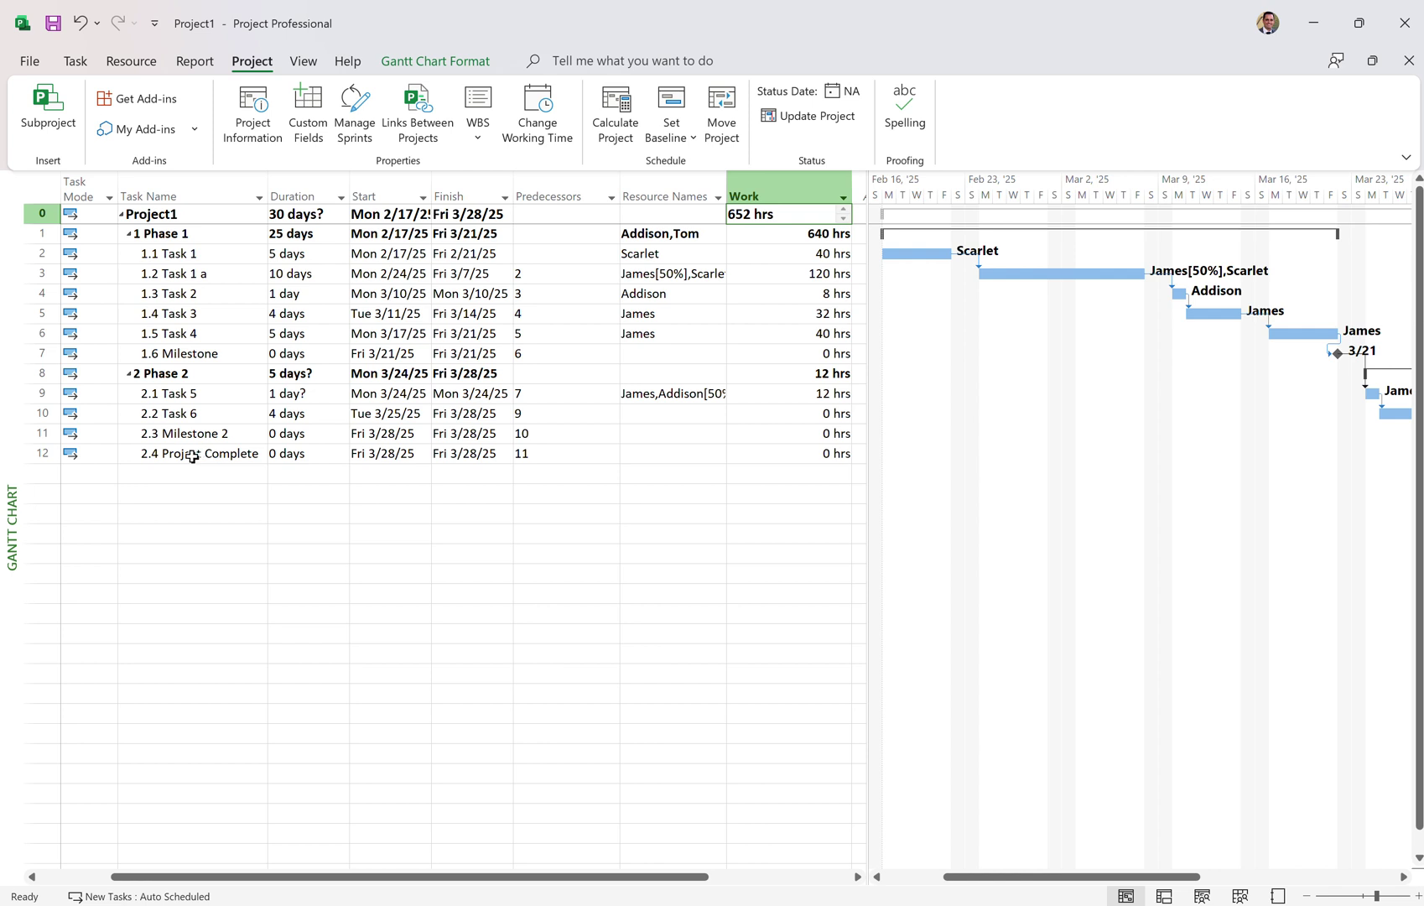
{"action": "left_click", "coordinate": [192, 494]}
{"action": "left_click", "coordinate": [311, 395]}
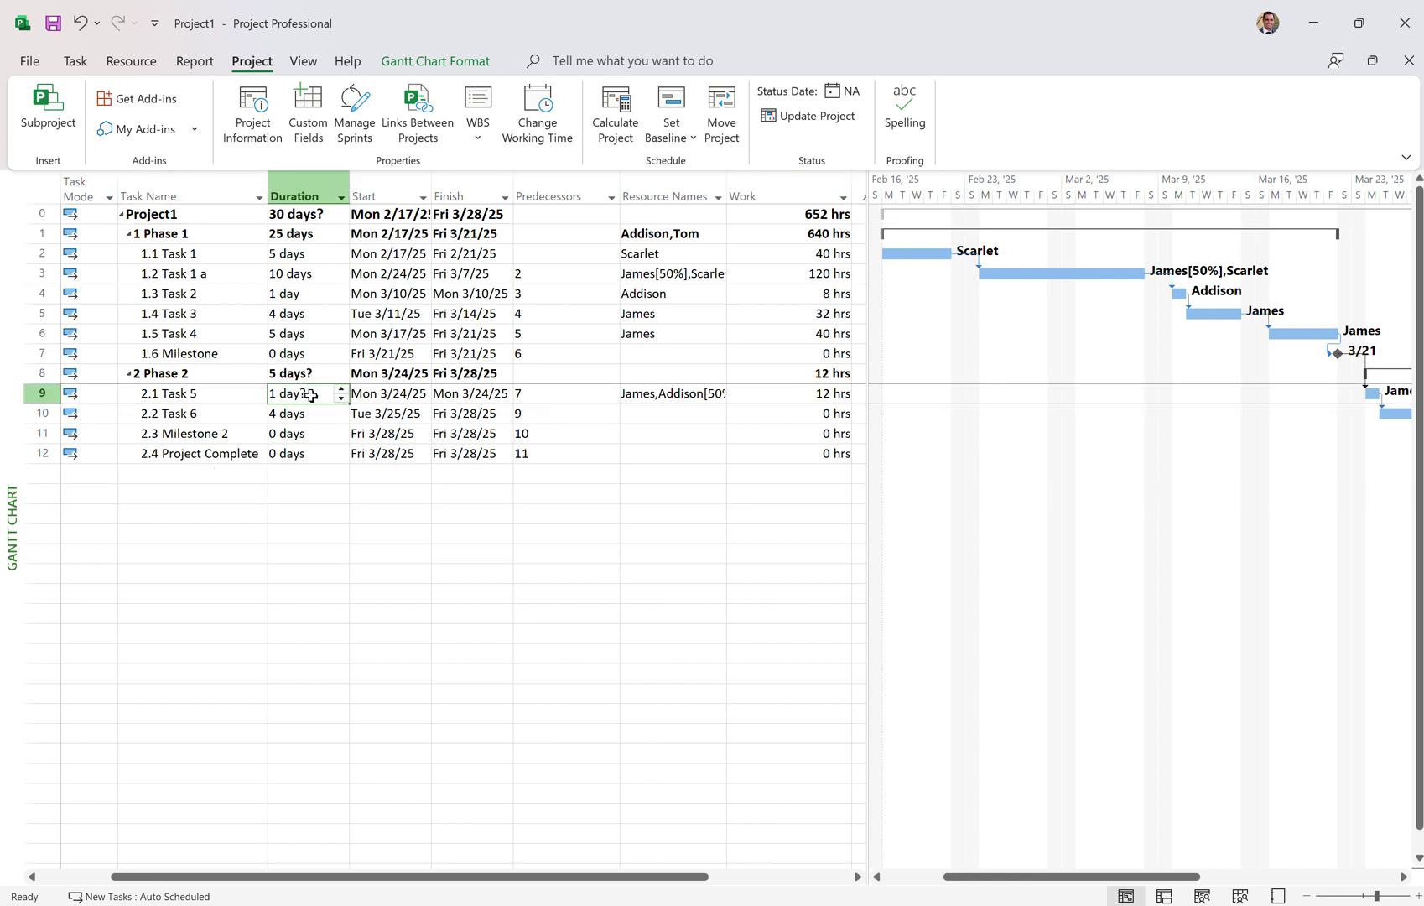
{"action": "left_click", "coordinate": [340, 389]}
{"action": "left_click", "coordinate": [238, 577]}
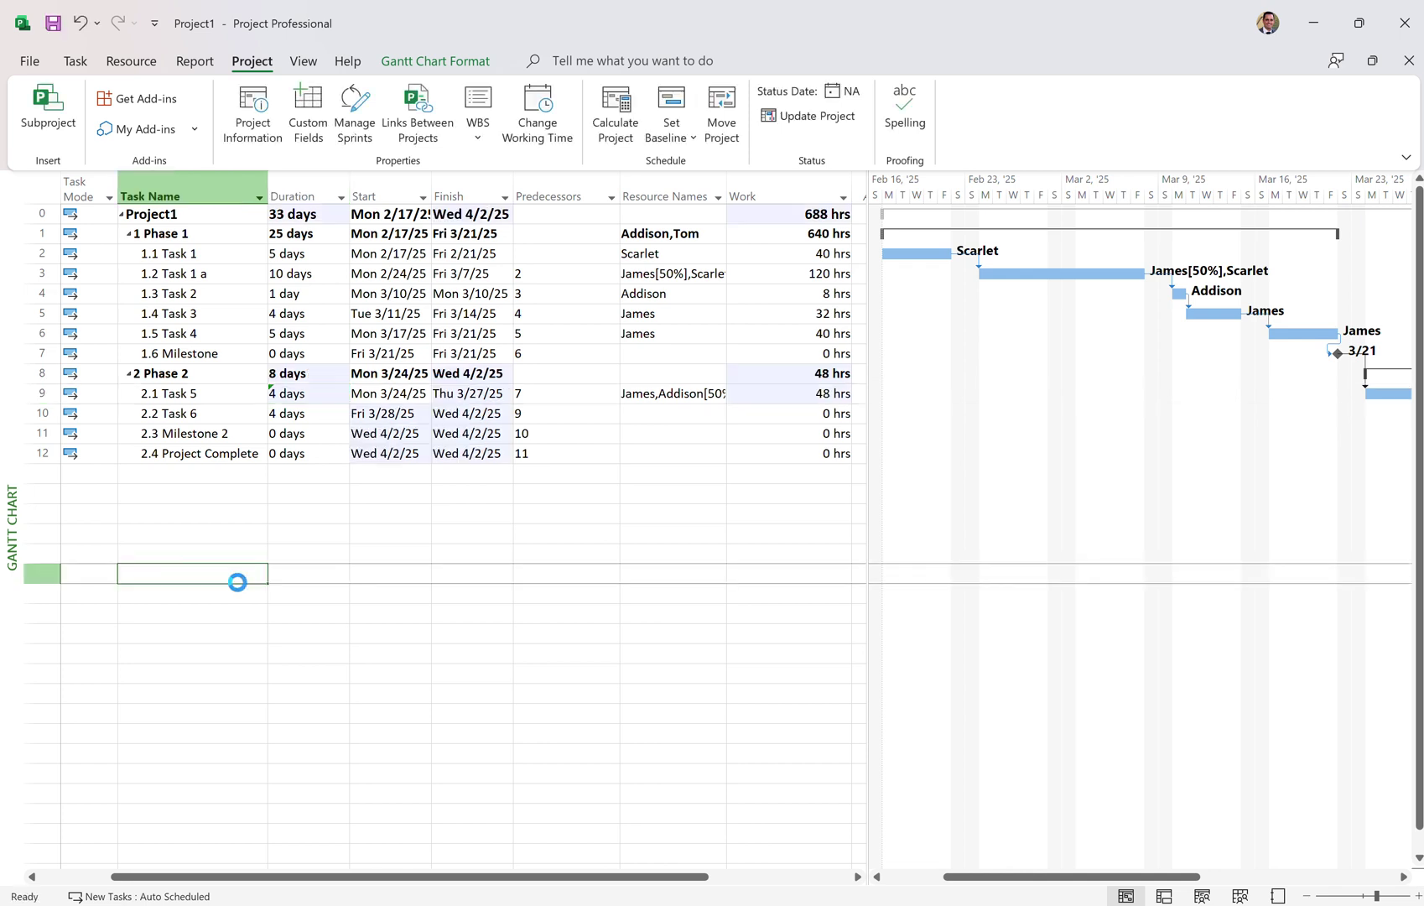
{"action": "double_click", "coordinate": [238, 583]}
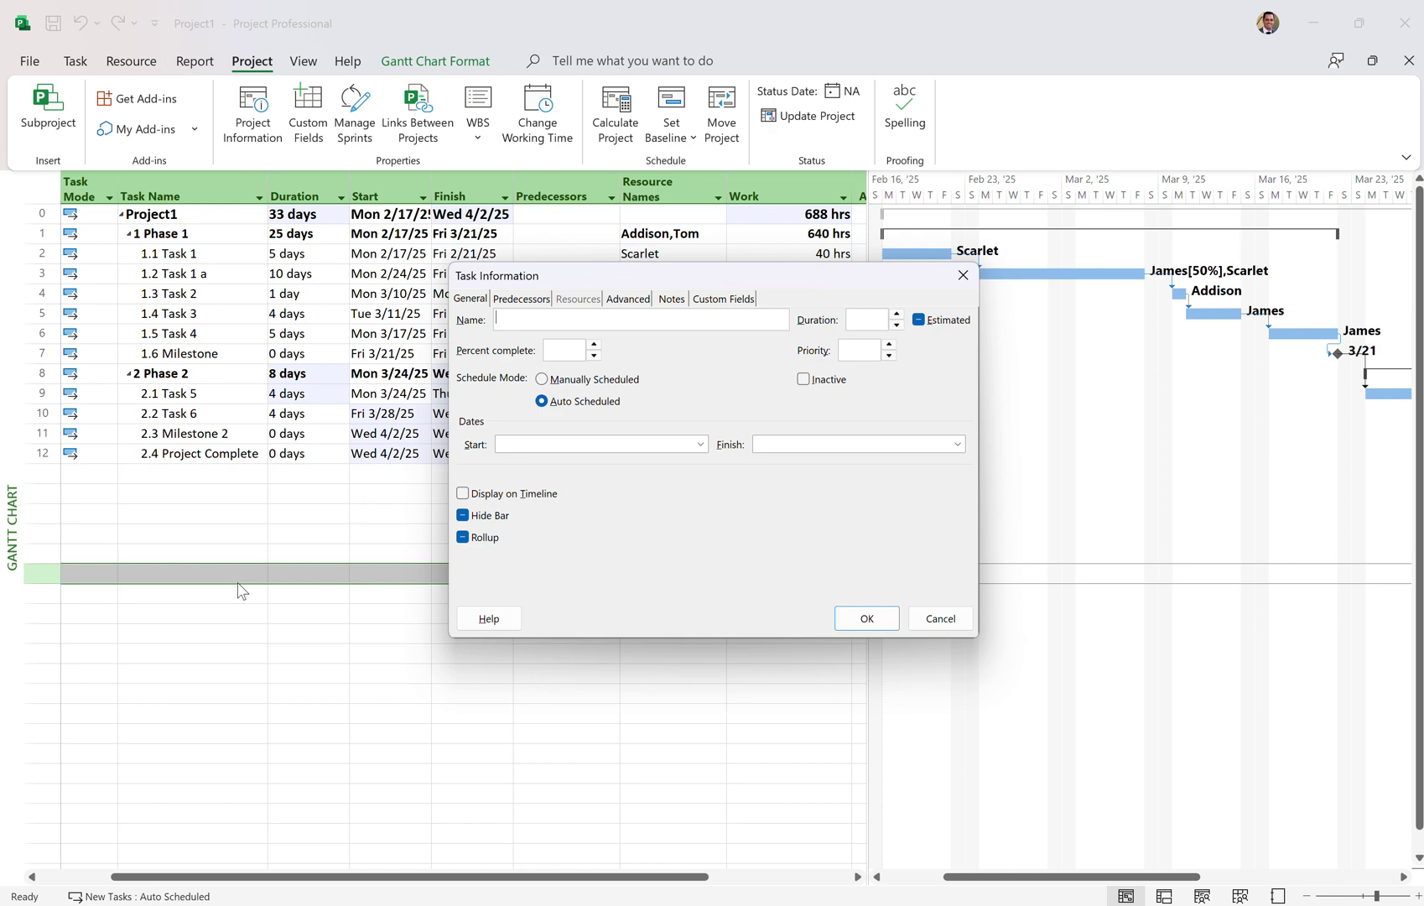
{"action": "left_click", "coordinate": [864, 618]}
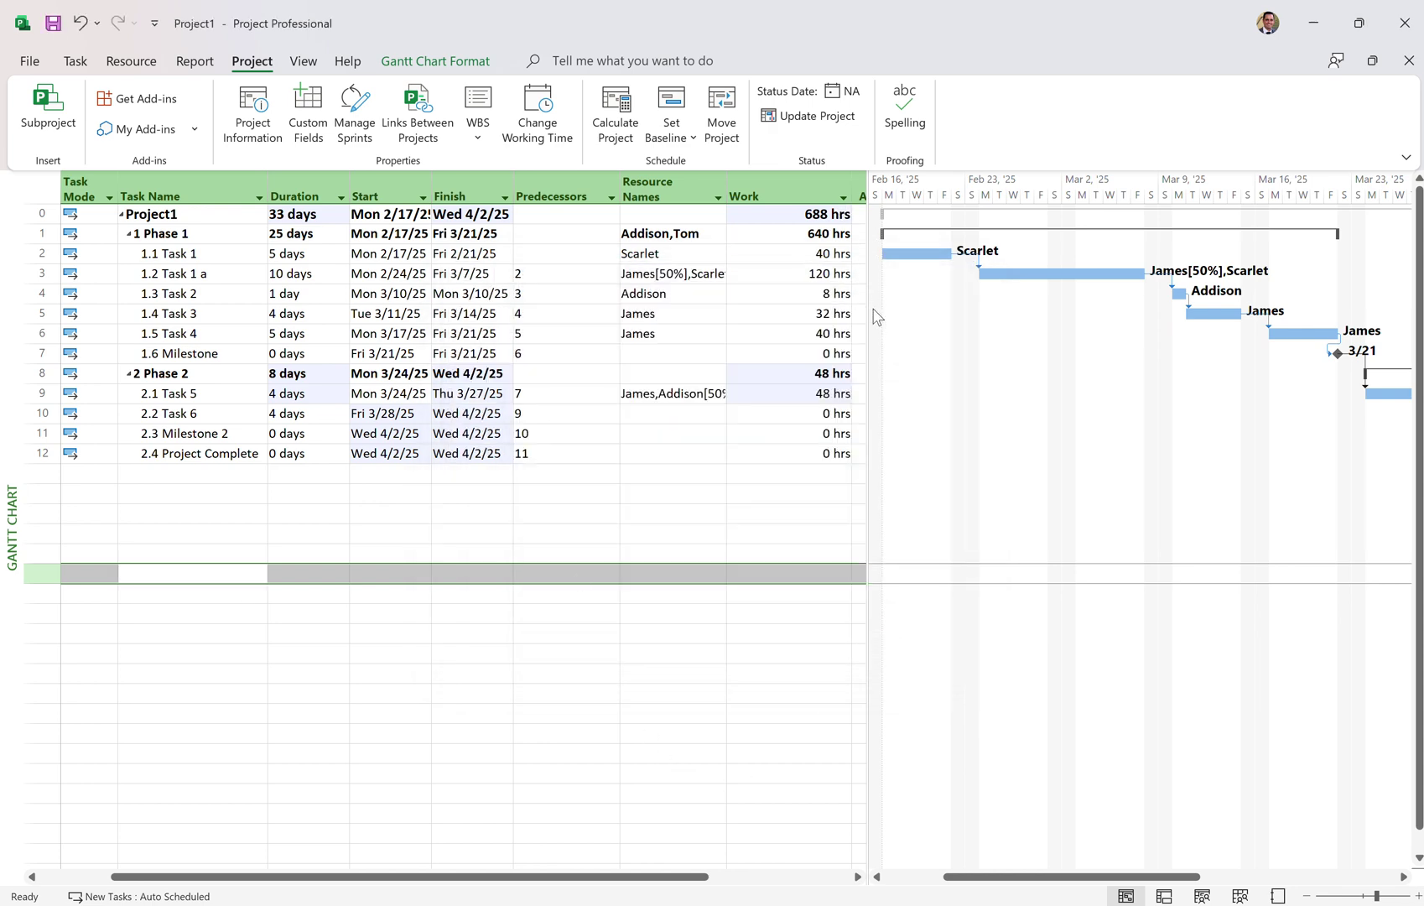
Step: Widen the task table and display the saved baseline on the Gantt chart bars to compare it with the current schedule
{"action": "left_click_drag", "start_coordinate": [868, 312], "coordinate": [960, 309]}
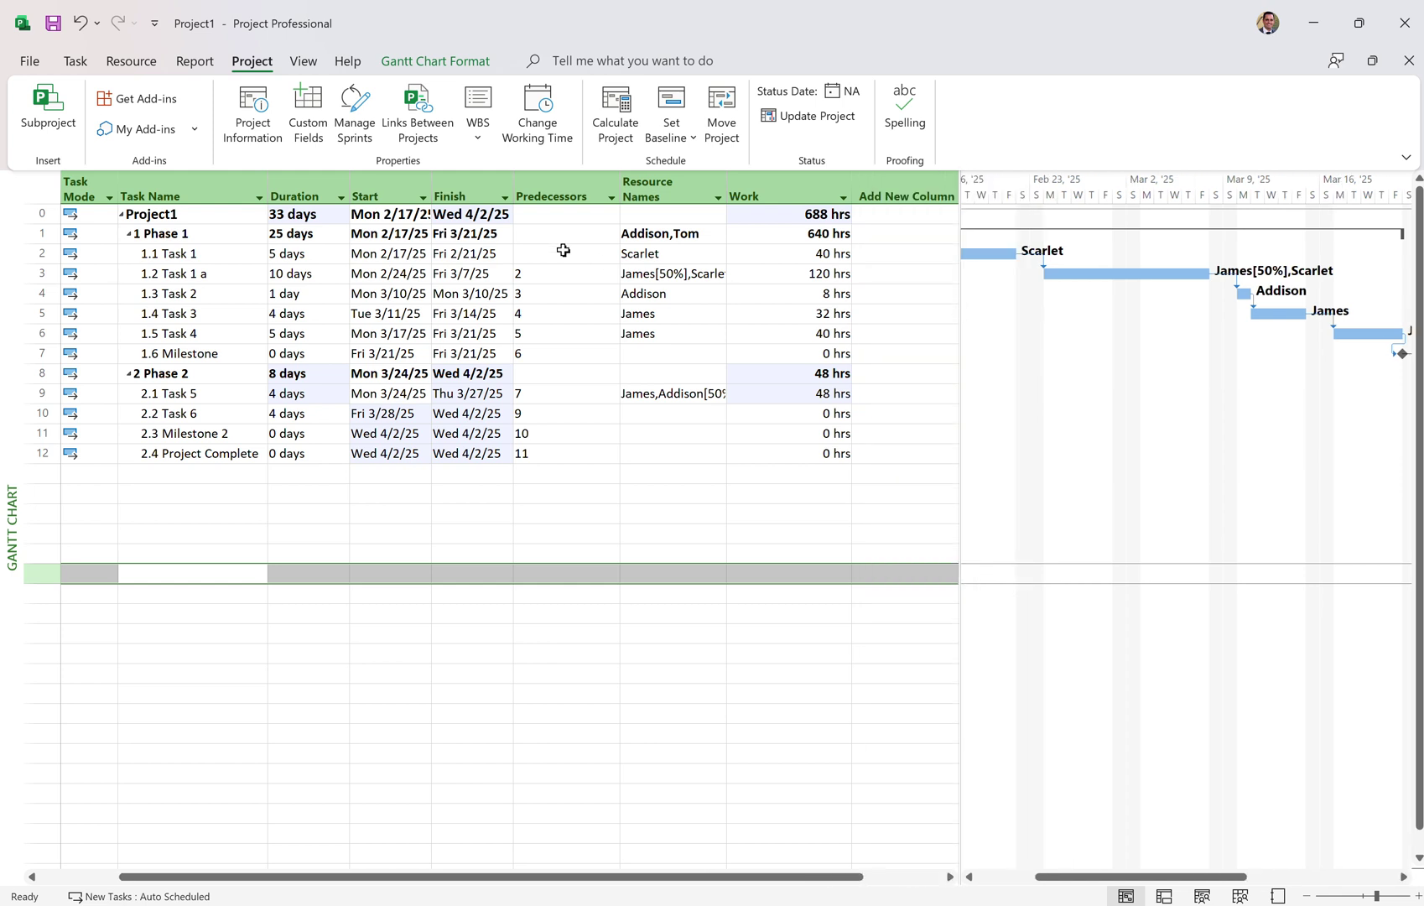
{"action": "left_click", "coordinate": [425, 61]}
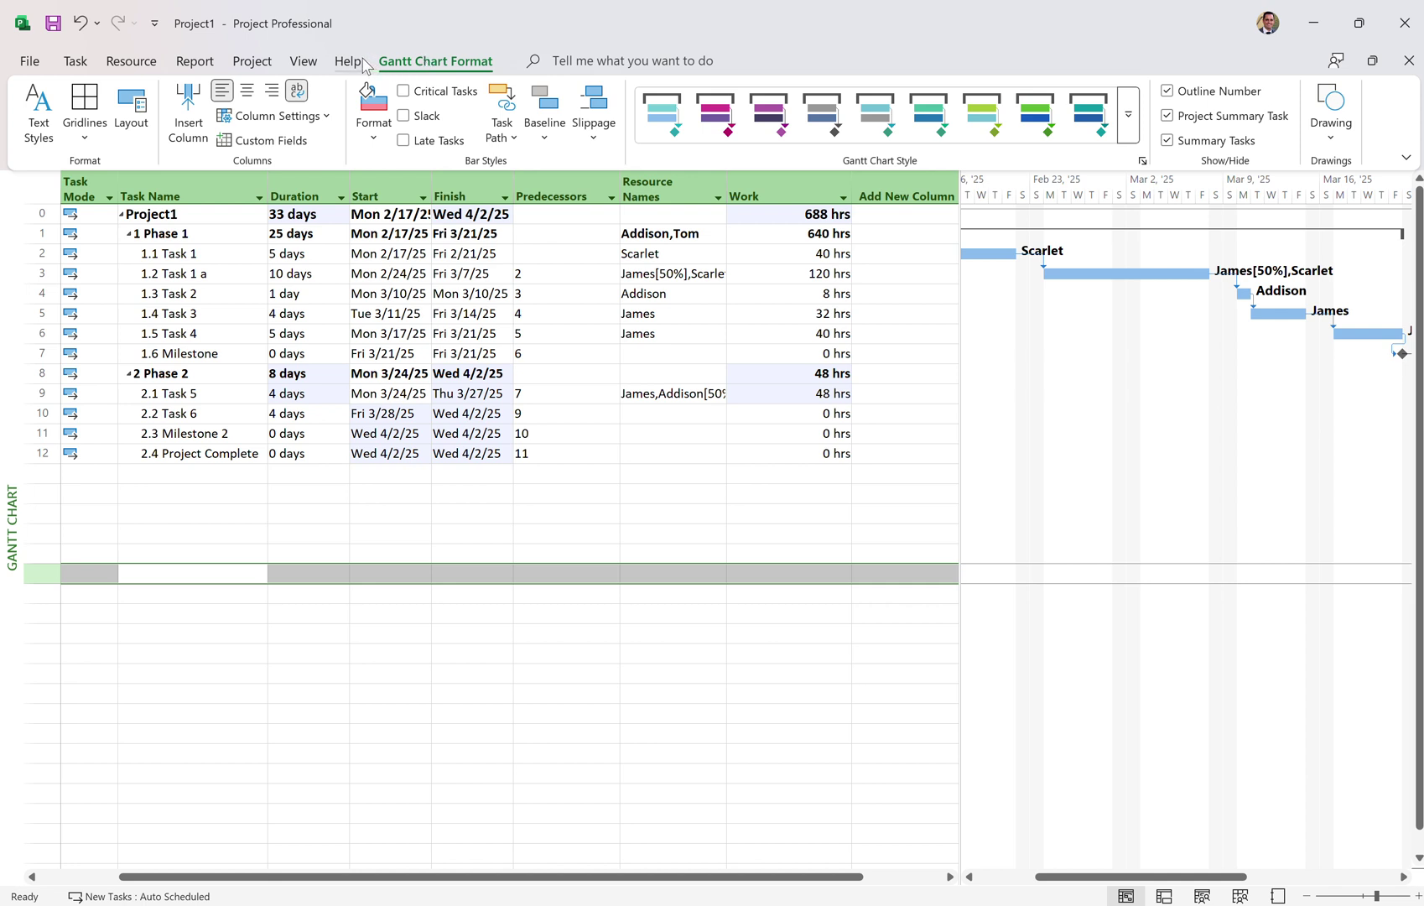
{"action": "left_click", "coordinate": [545, 126]}
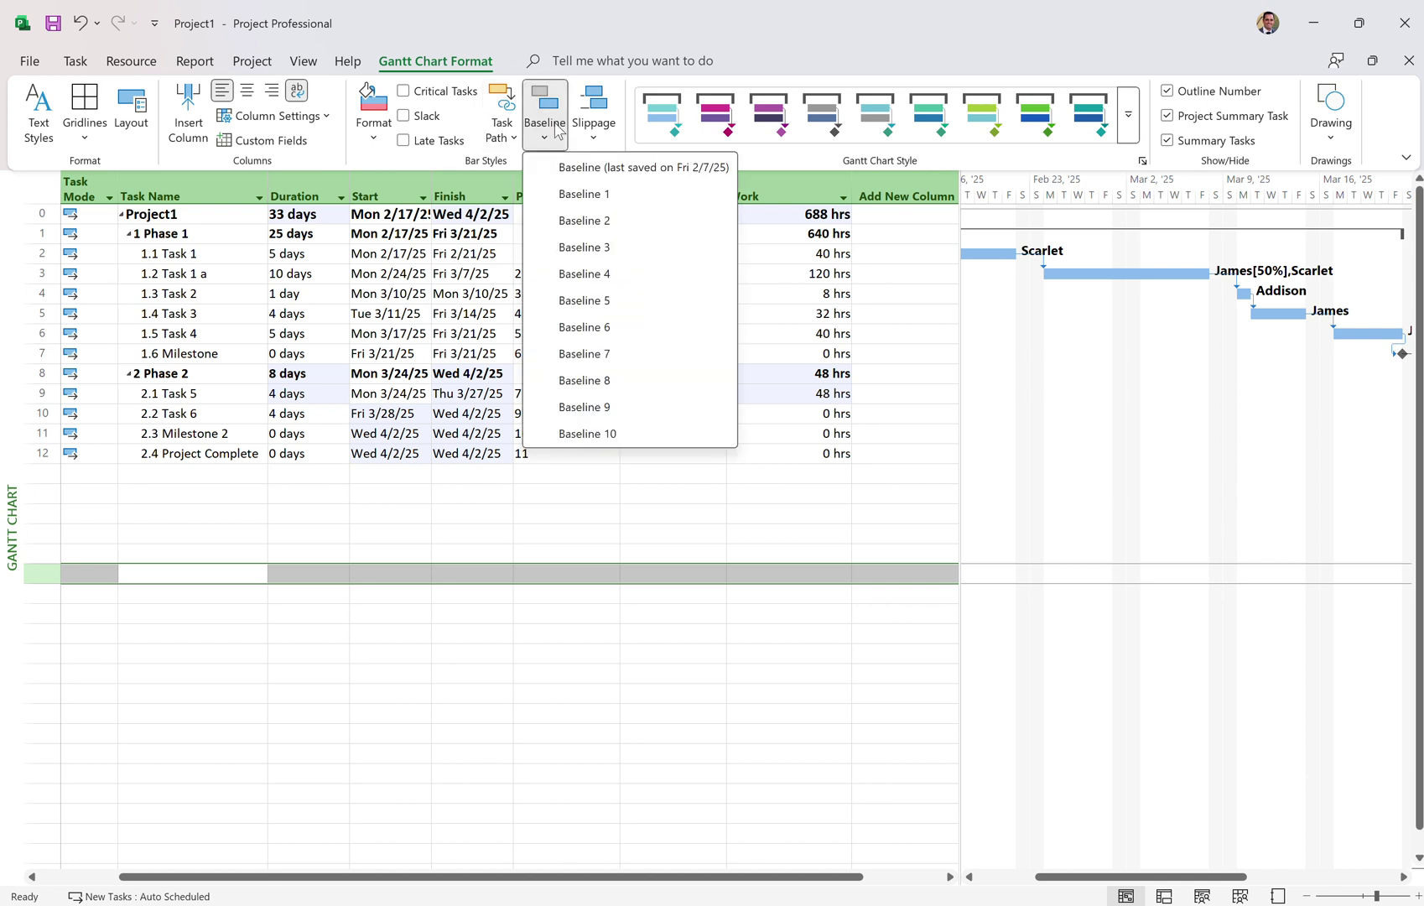
{"action": "left_click", "coordinate": [578, 170]}
{"action": "scroll", "coordinate": [1241, 493], "scroll_direction": "right", "scroll_amount": 5}
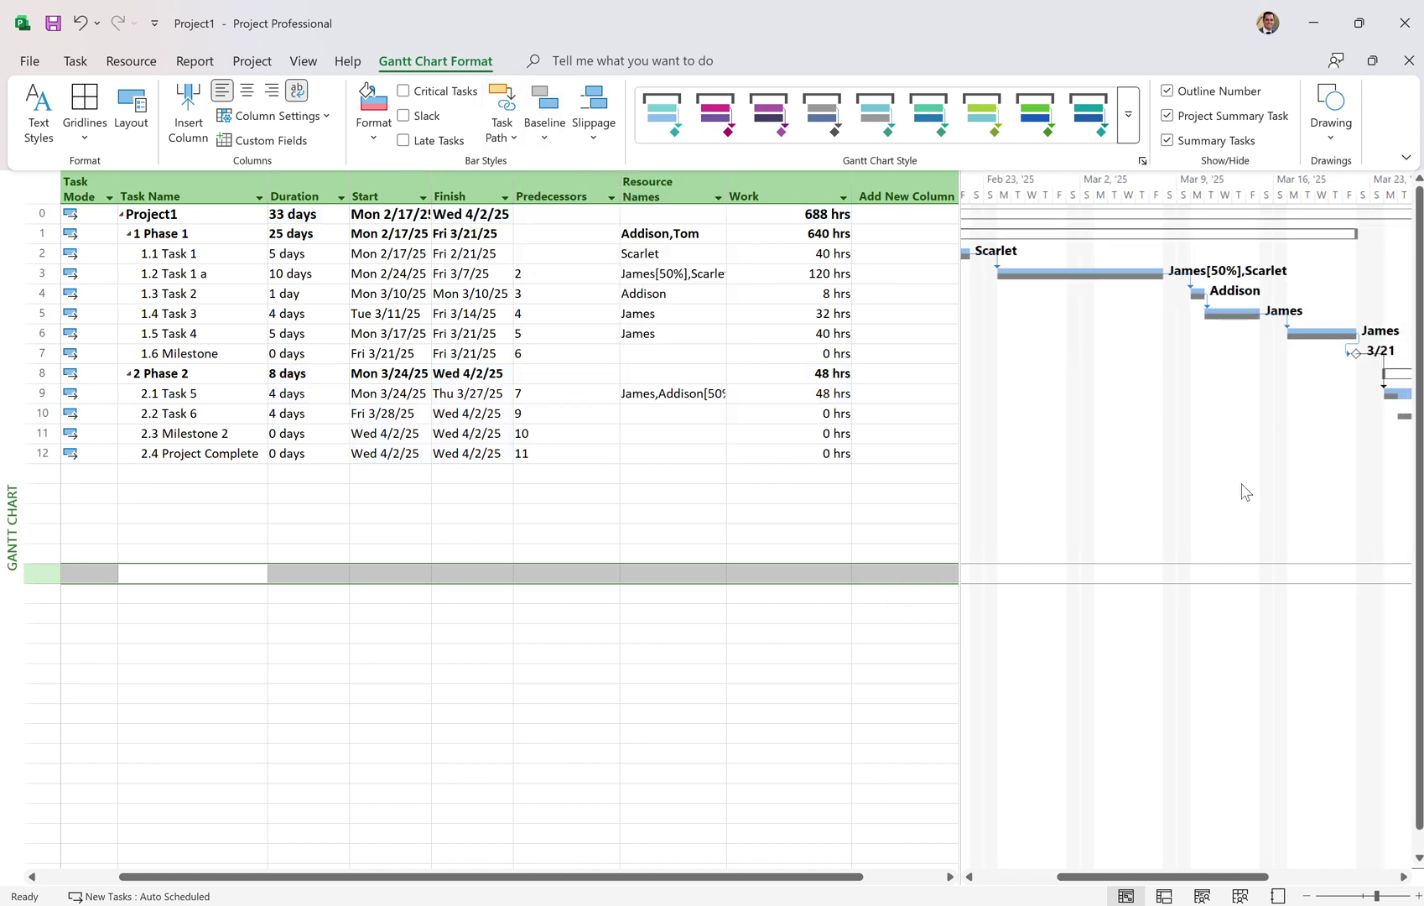
{"action": "scroll", "coordinate": [1244, 491], "scroll_direction": "right", "scroll_amount": 5}
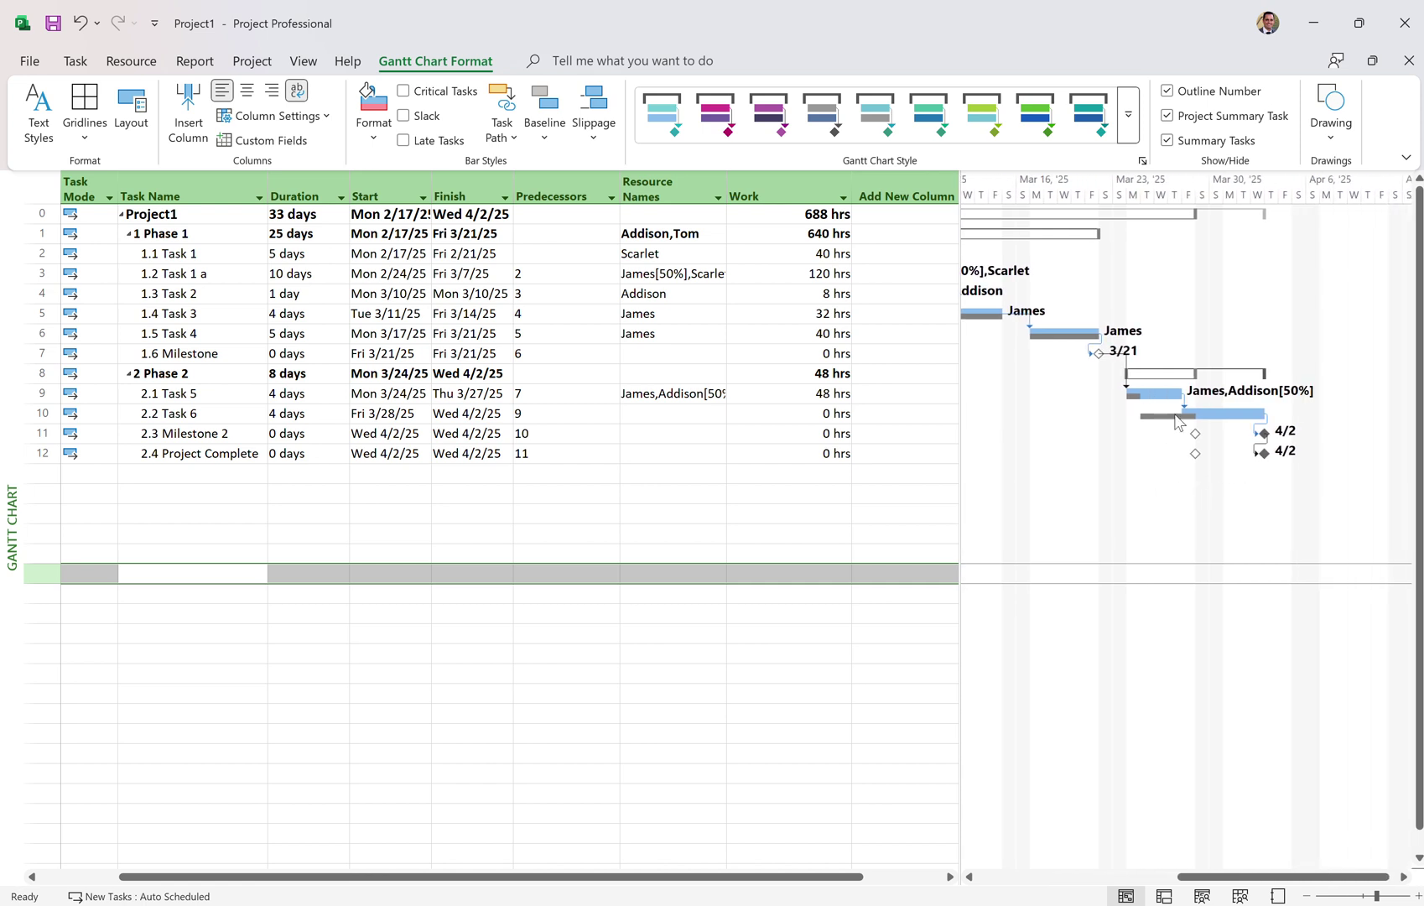
Step: Enter a duration of 1 day in the second empty row below Project Complete, leaving the task unnamed
{"action": "left_click", "coordinate": [305, 395]}
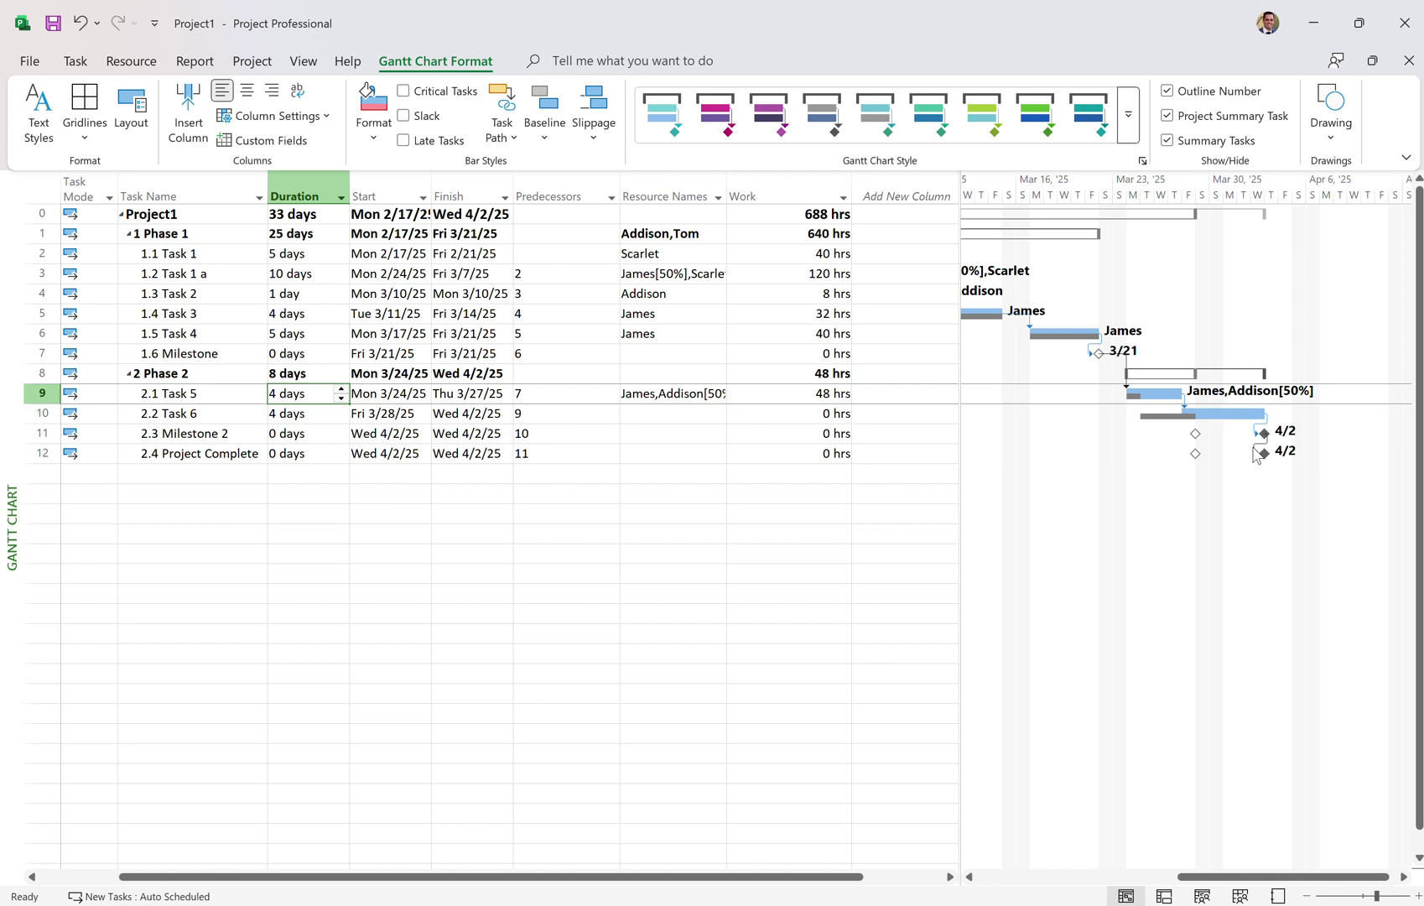
{"action": "left_click", "coordinate": [341, 488]}
{"action": "left_click", "coordinate": [340, 488]}
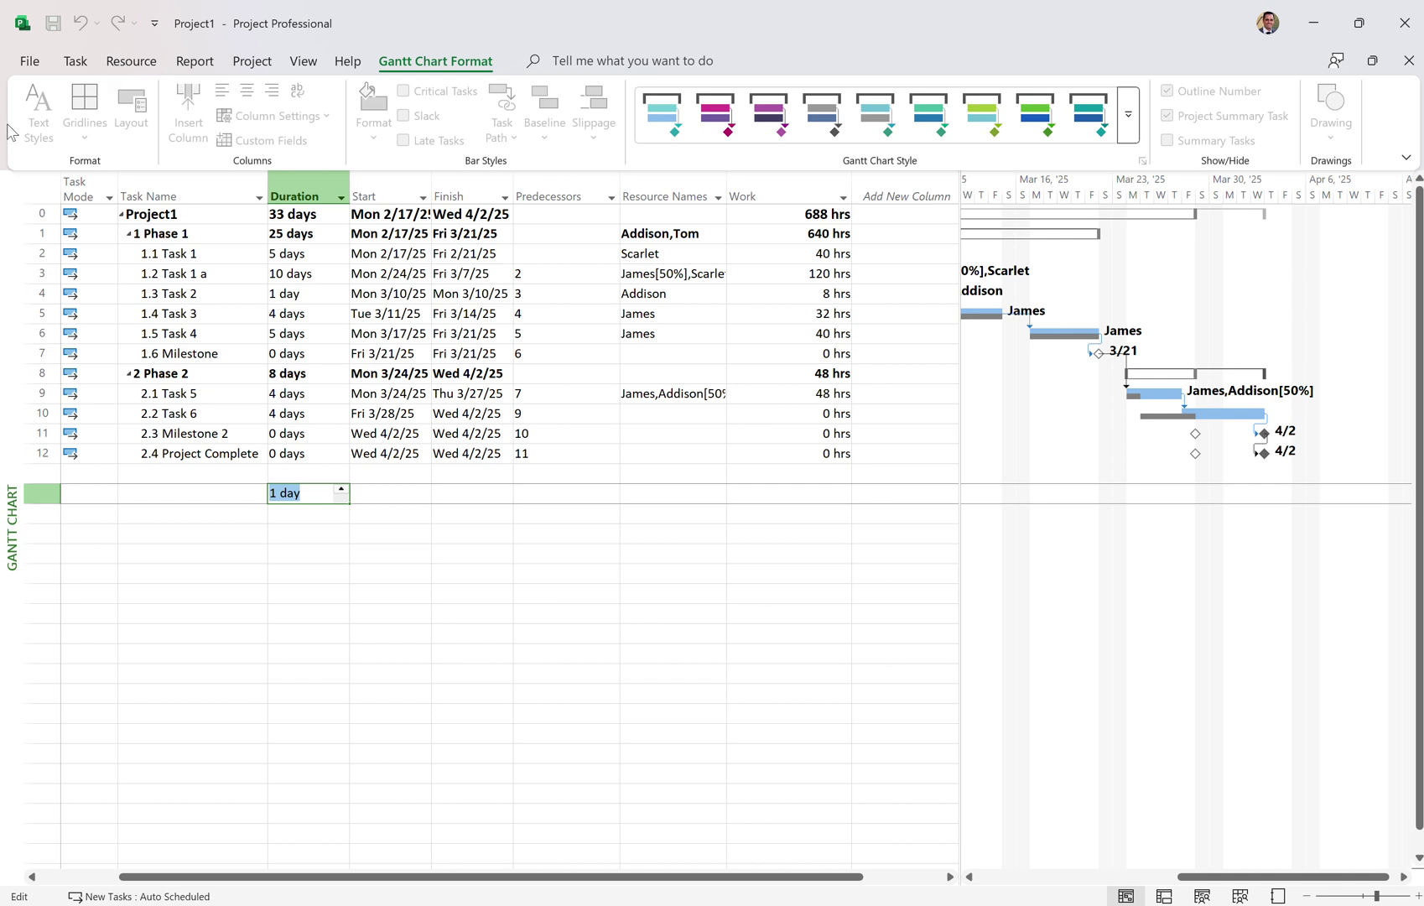
{"action": "left_click", "coordinate": [224, 475]}
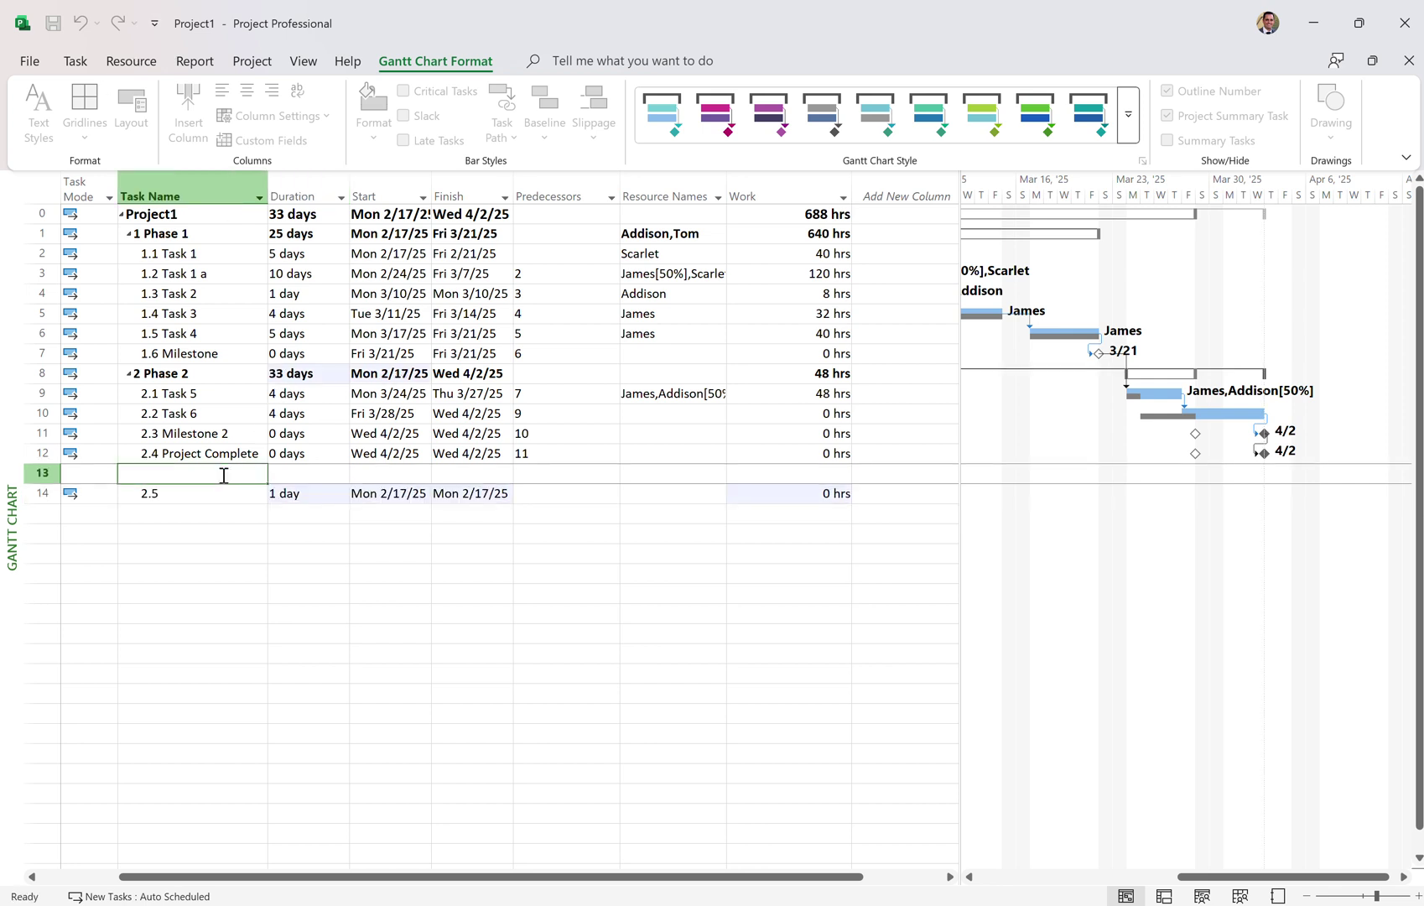